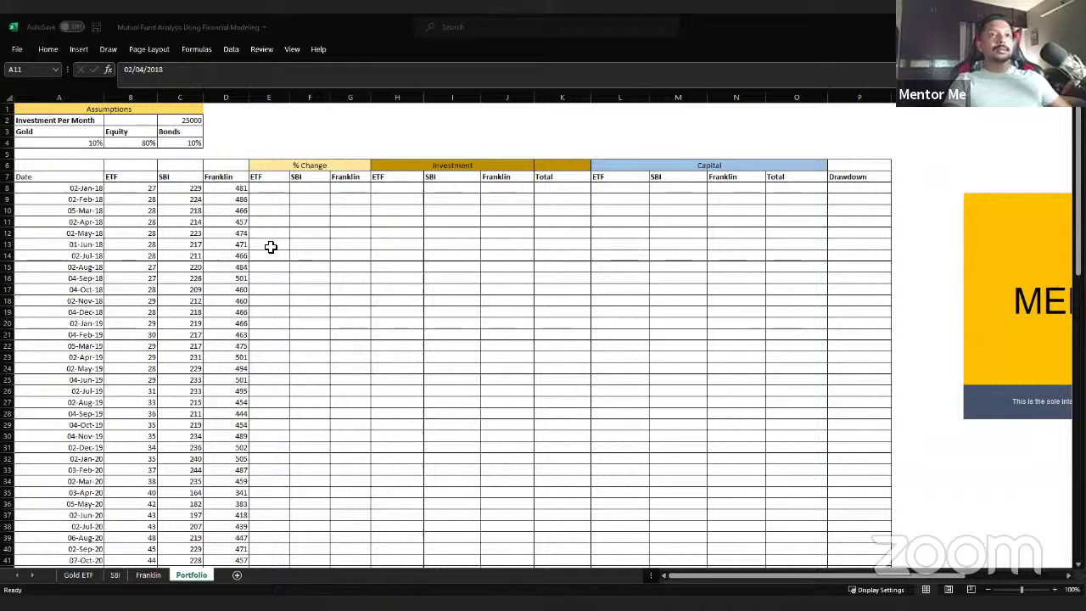
pyautogui.hotkey('alt', 'Tab')
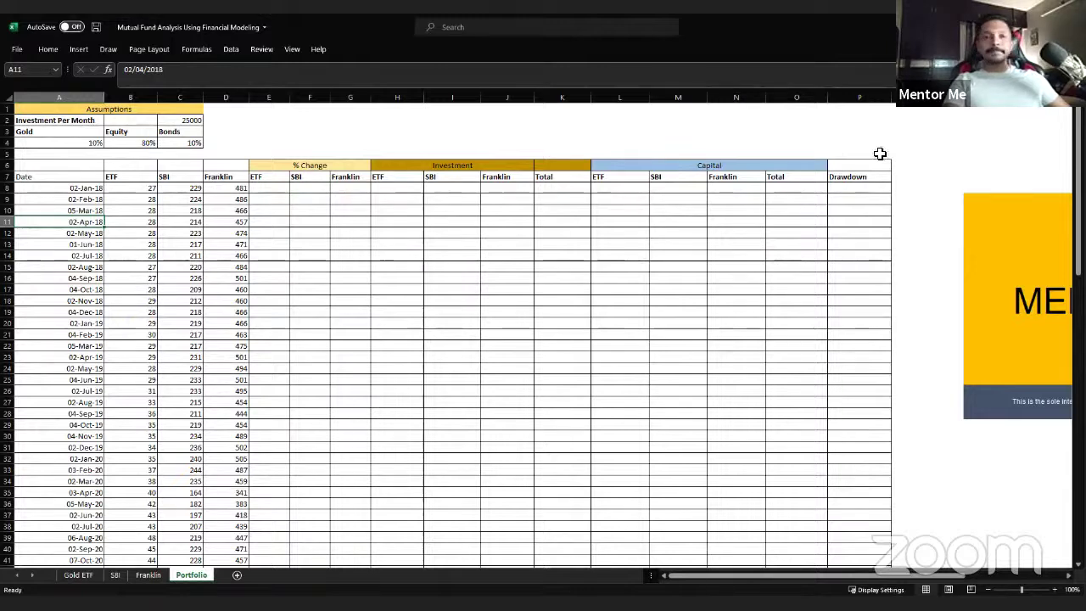
pyautogui.click(269, 201)
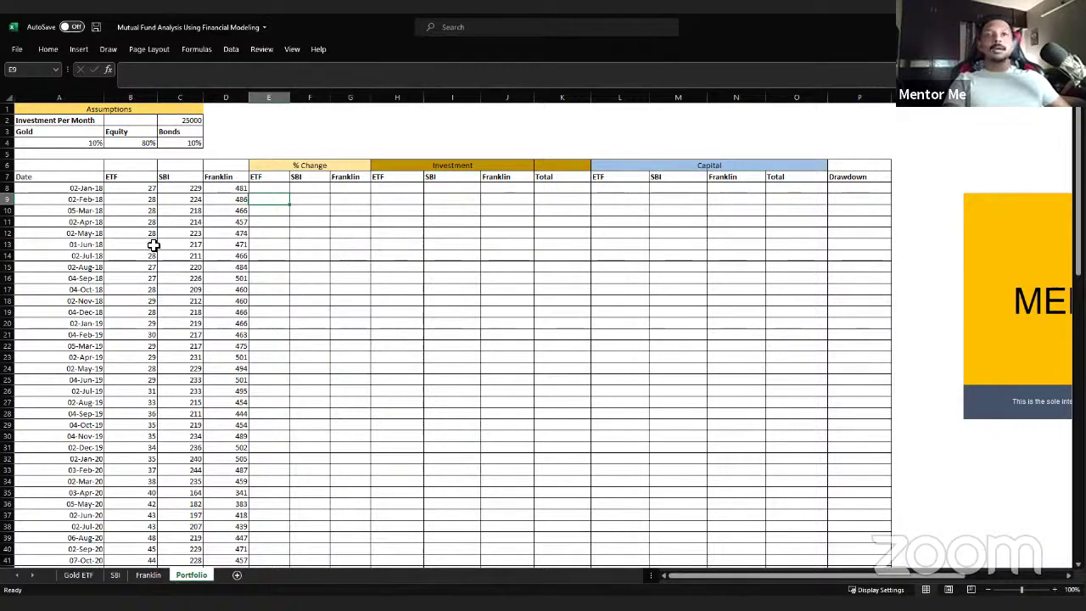
pyautogui.click(174, 223)
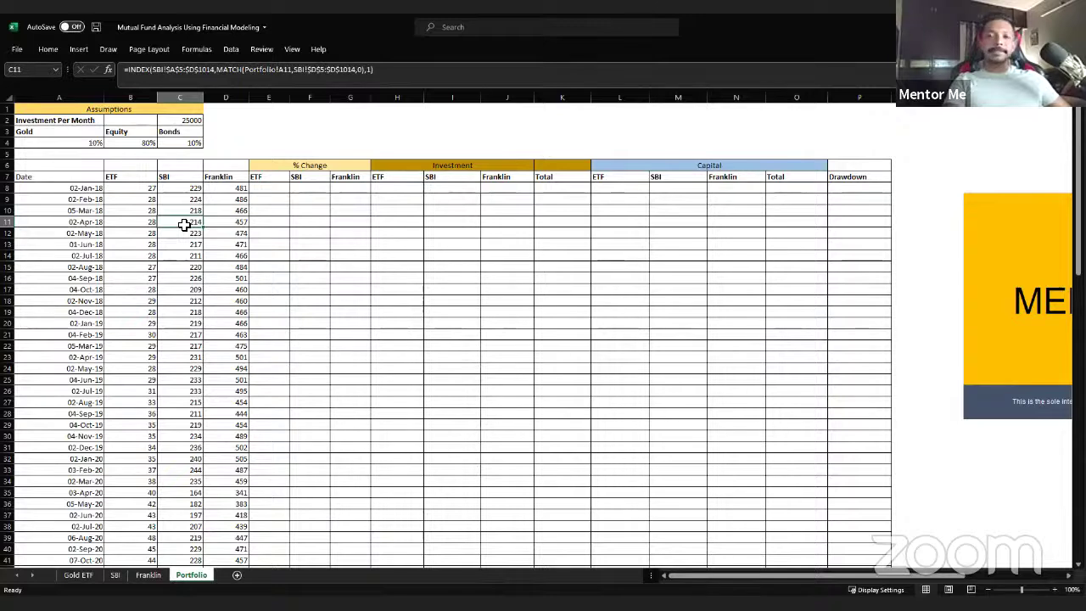
pyautogui.click(173, 234)
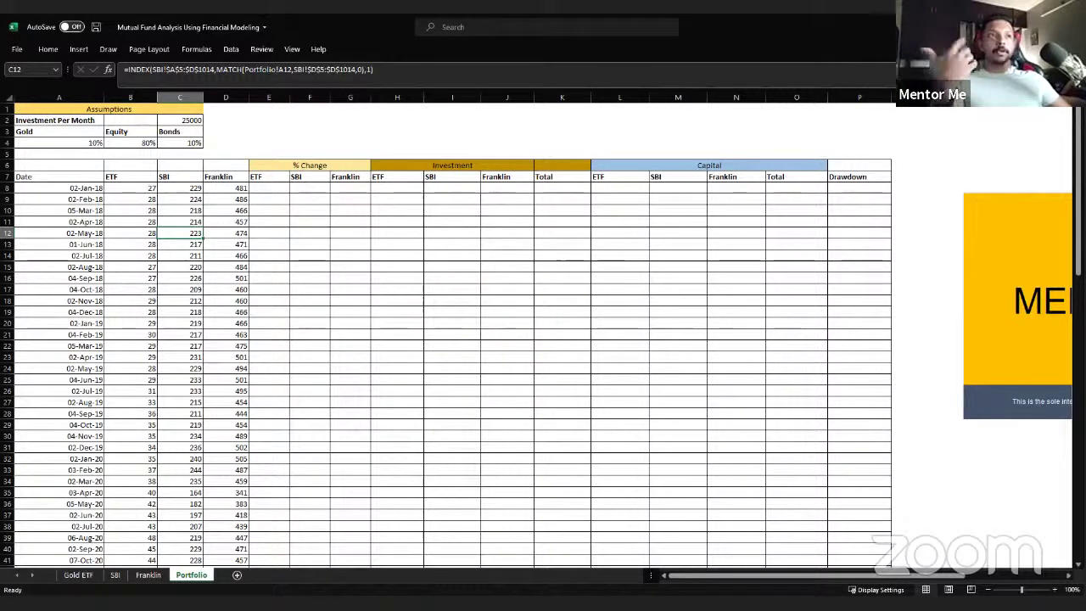
# Step: Examine the INDEX/MATCH price lookup formulas in the ETF and SBI columns of the Portfolio sheet
pyautogui.keyDown('ctrl'); pyautogui.scroll(4, 866, 588); pyautogui.keyUp('ctrl')
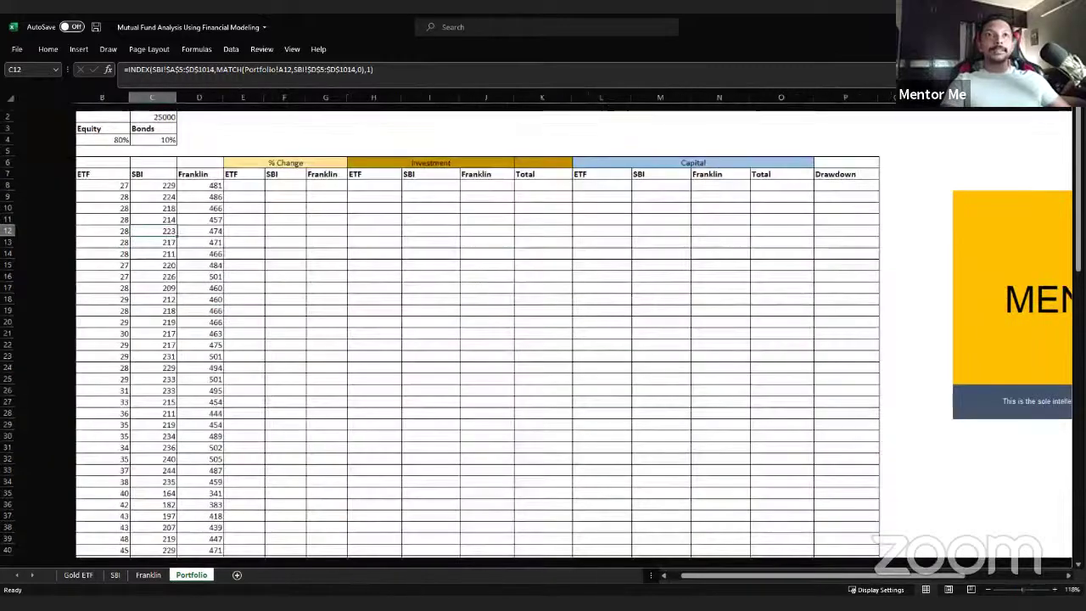
pyautogui.keyDown('ctrl'); pyautogui.scroll(1, 865, 588); pyautogui.keyUp('ctrl')
pyautogui.hscroll(-2, 177, 322)
pyautogui.scroll(3, 230, 252)
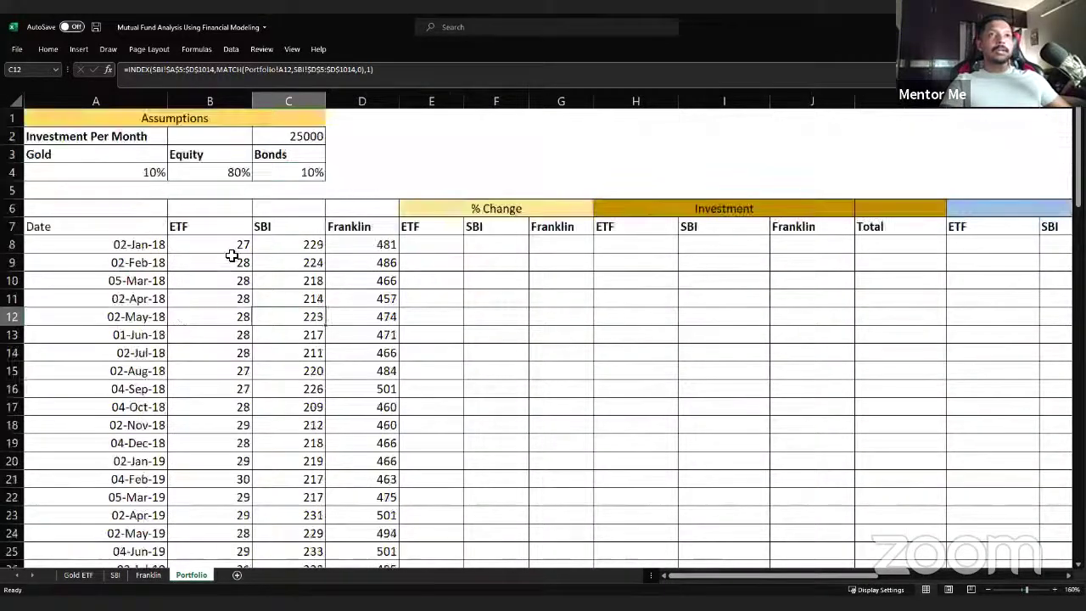
pyautogui.click(232, 243)
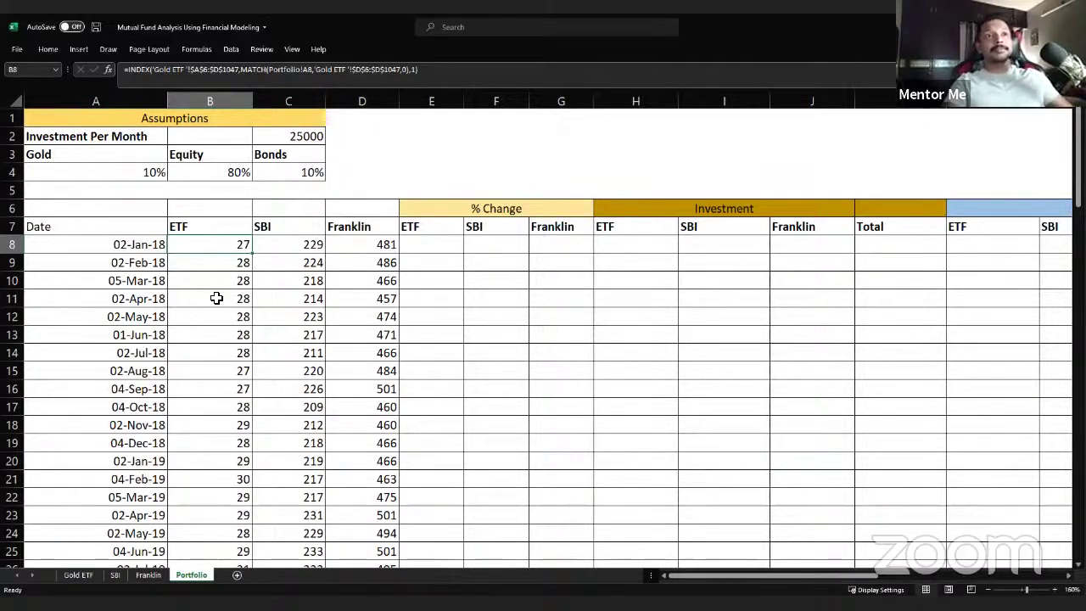
pyautogui.click(267, 294)
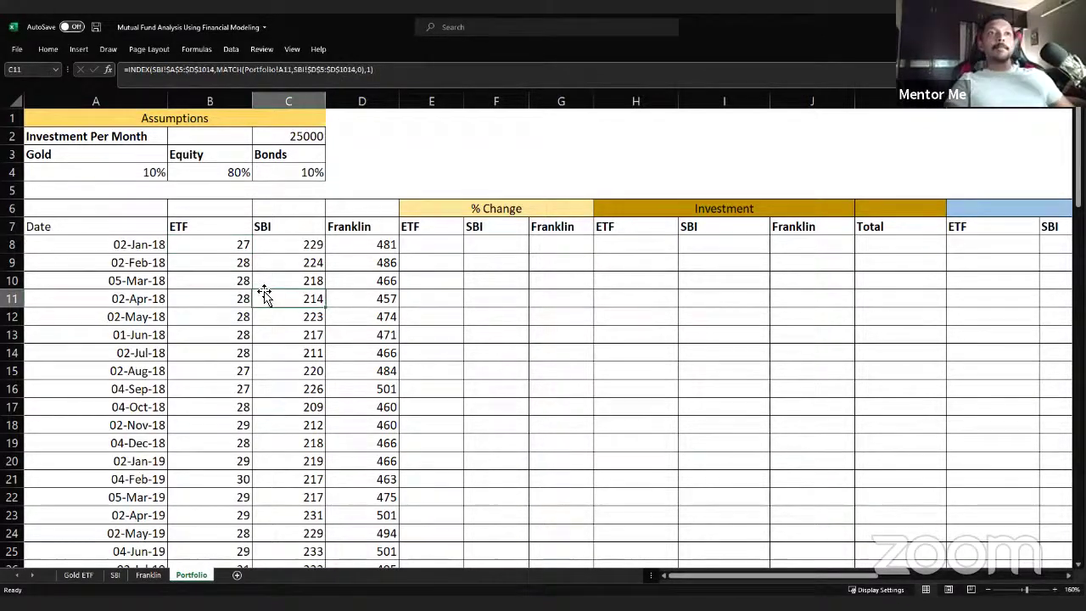
pyautogui.click(208, 284)
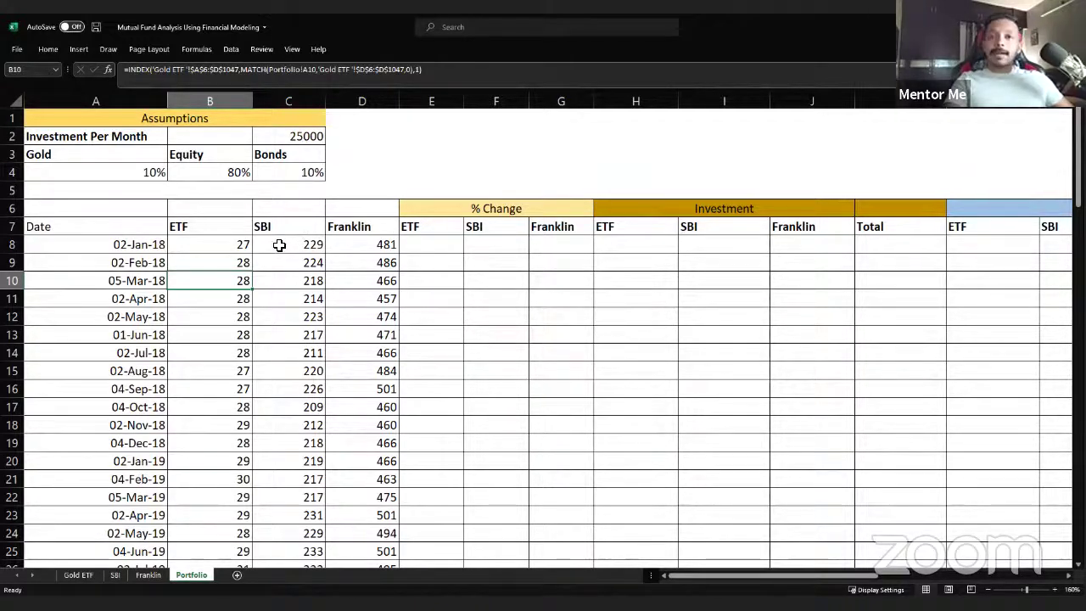
pyautogui.click(197, 232)
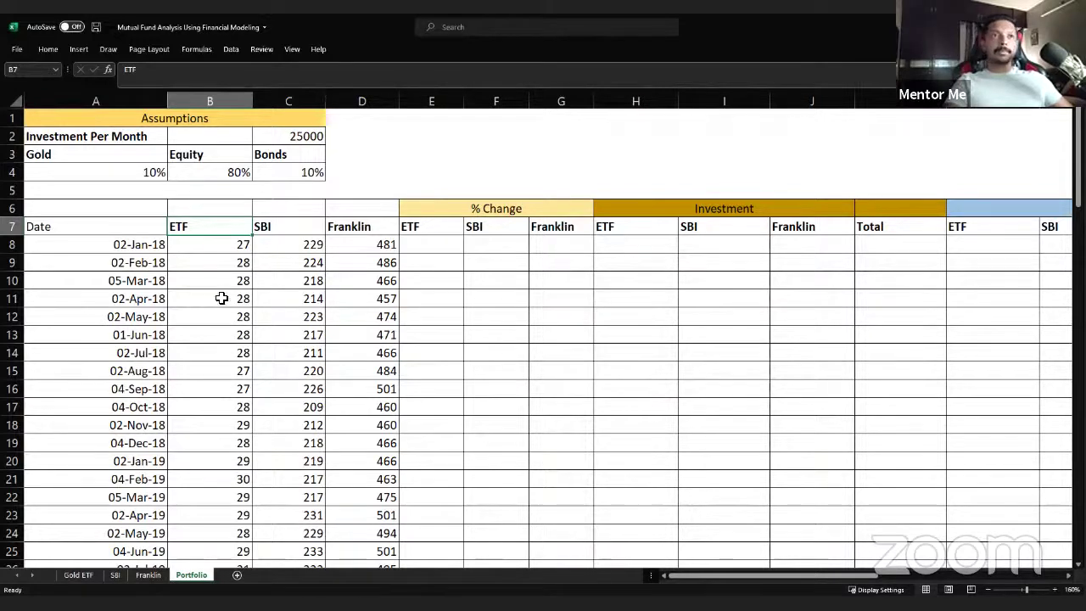
pyautogui.click(225, 252)
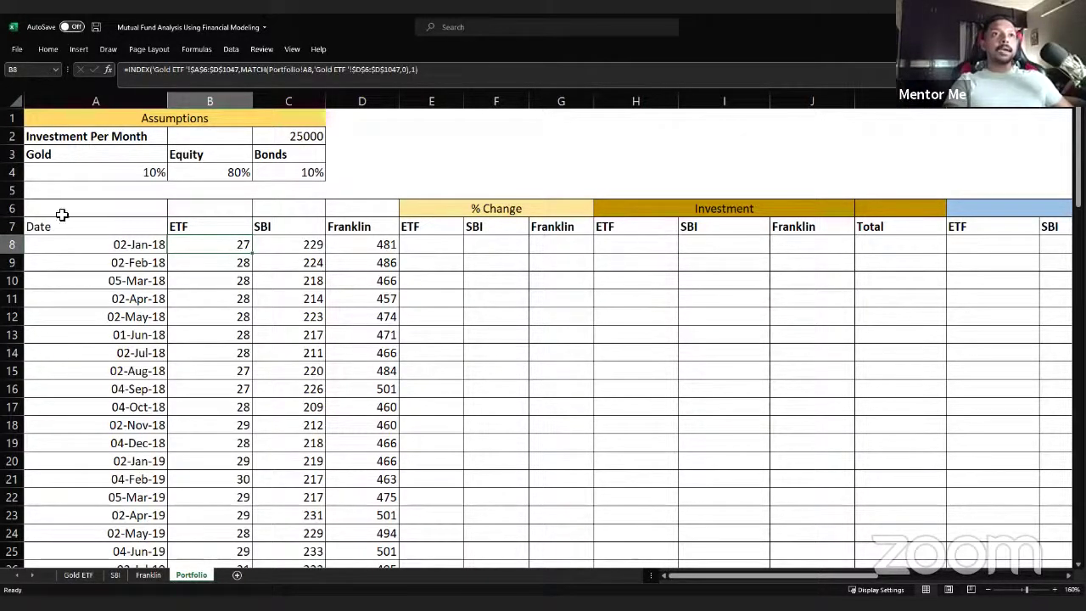
pyautogui.click(239, 232)
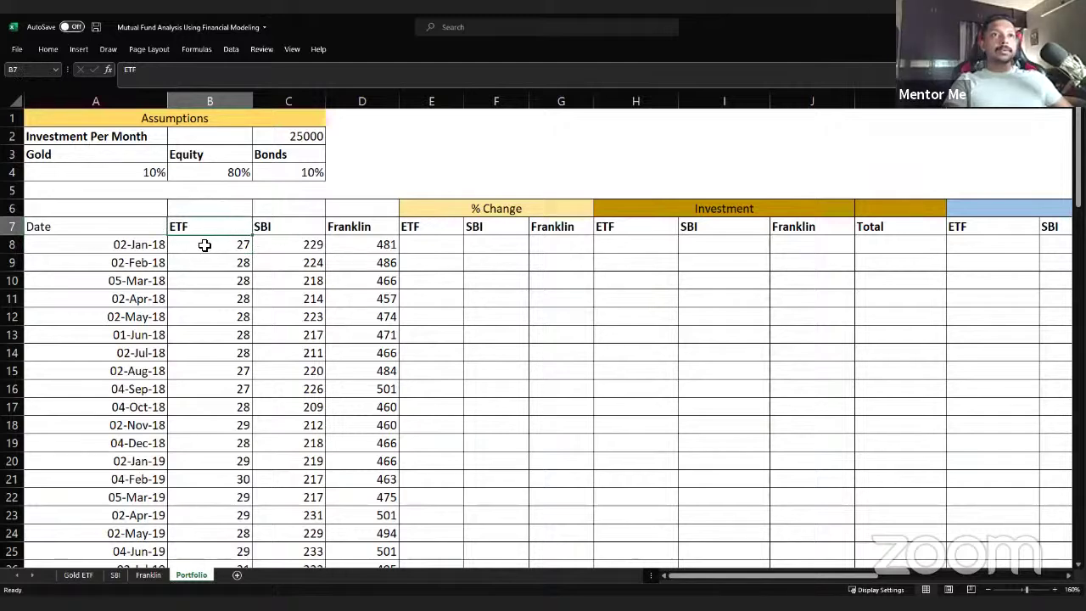
pyautogui.moveTo(204, 246); pyautogui.dragTo(216, 412)
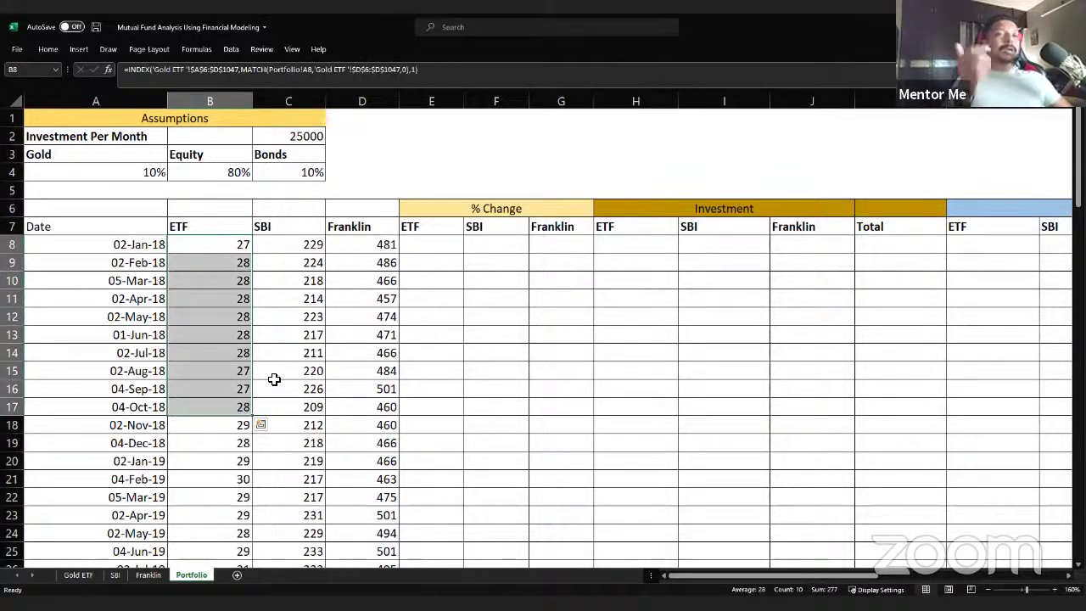
# Step: Inspect the Gold ETF sheet's daily net asset values, NAV dates and Repurchase Price formulas, starting from the first data rows
pyautogui.click(78, 574)
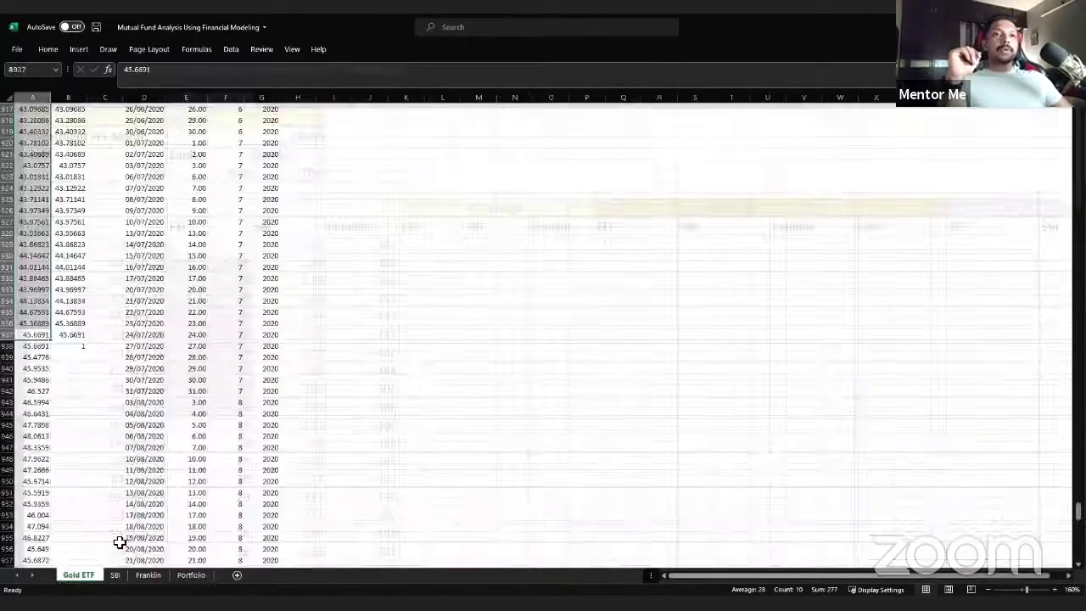
pyautogui.scroll(20, 128, 315)
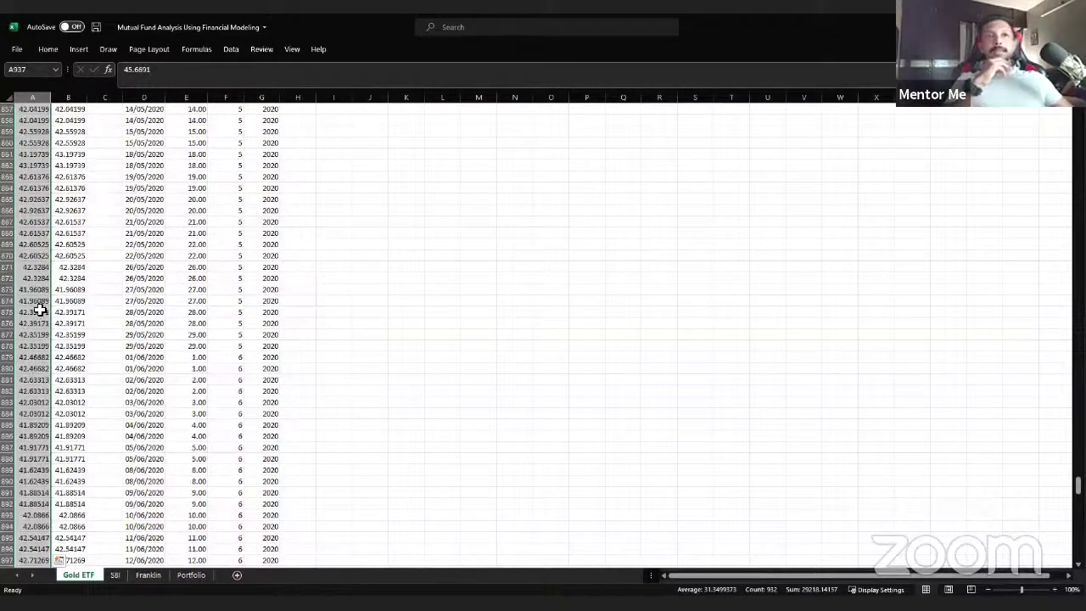
pyautogui.click(69, 240)
pyautogui.scroll(8, 68, 240)
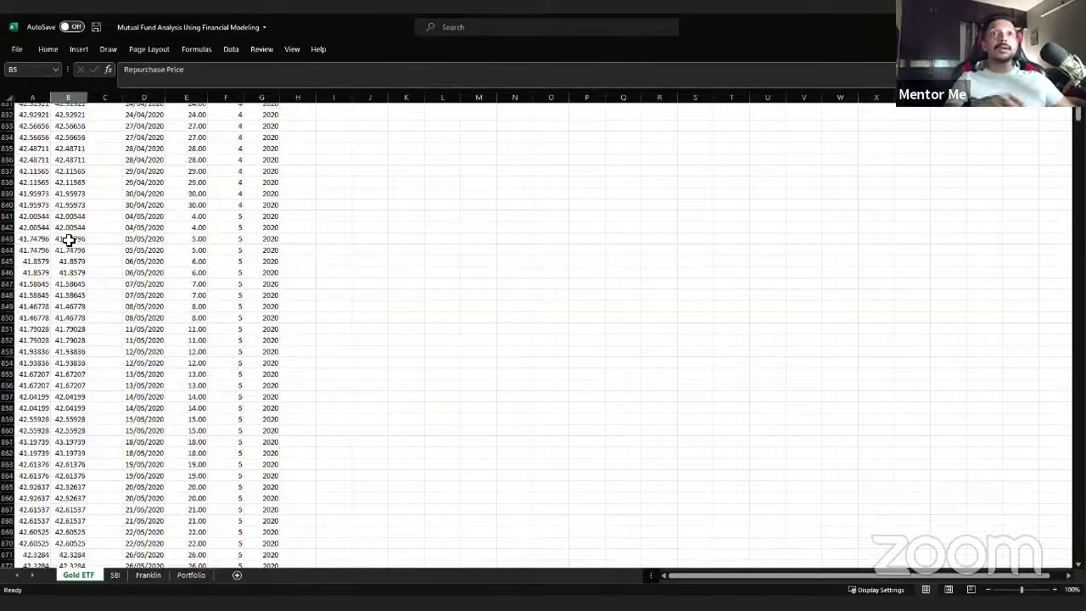
pyautogui.press('Down')
pyautogui.press('Down')
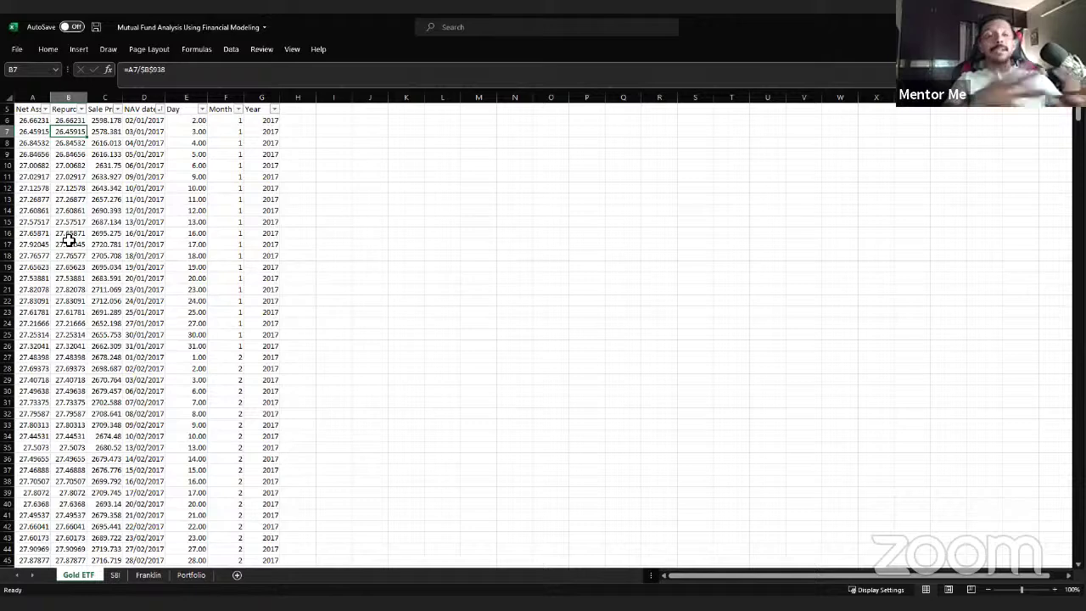
pyautogui.click(79, 233)
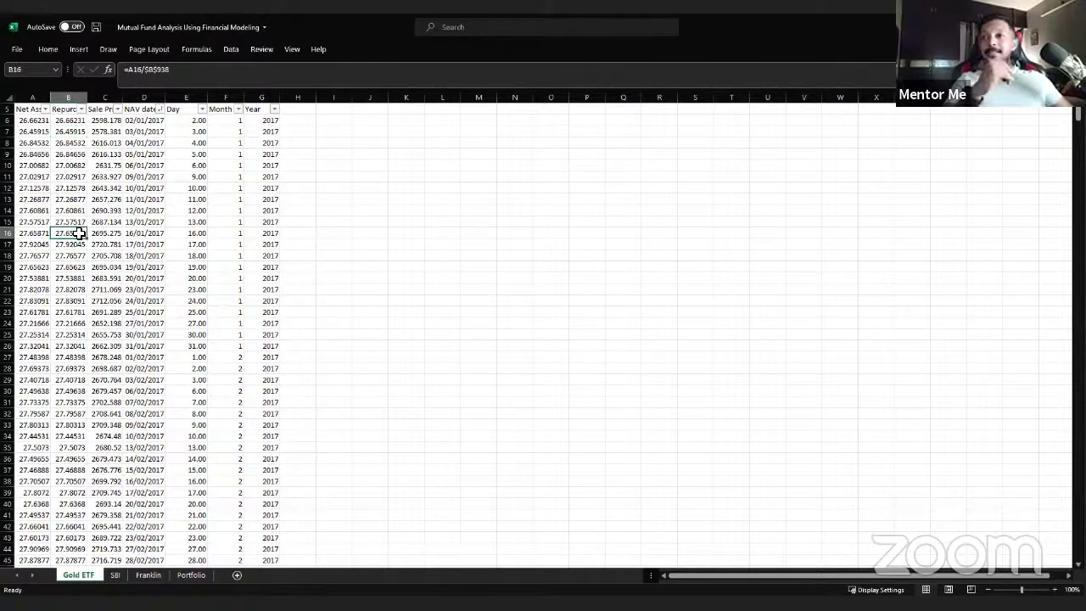
pyautogui.scroll(-10, 73, 360)
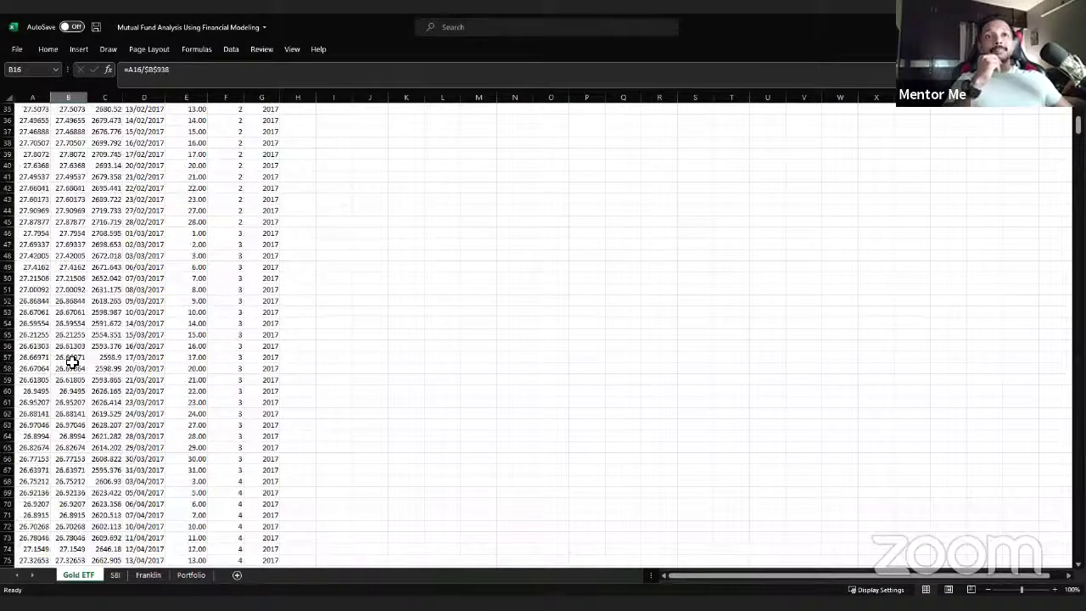
# Step: Return to the Portfolio sheet and review the ETF, SBI and Franklin price columns
pyautogui.click(193, 576)
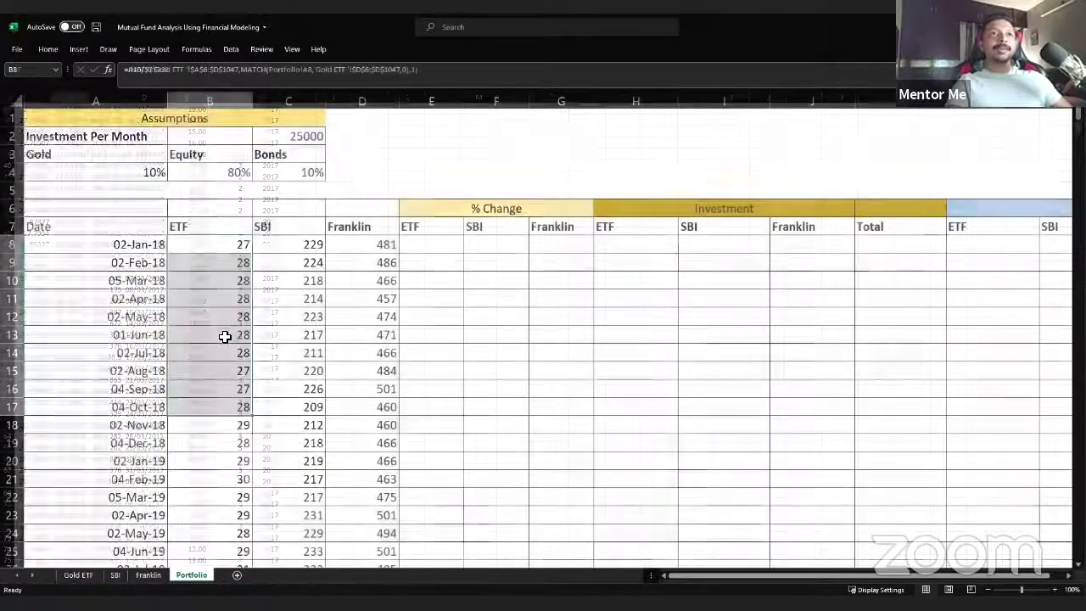
pyautogui.press('Escape')
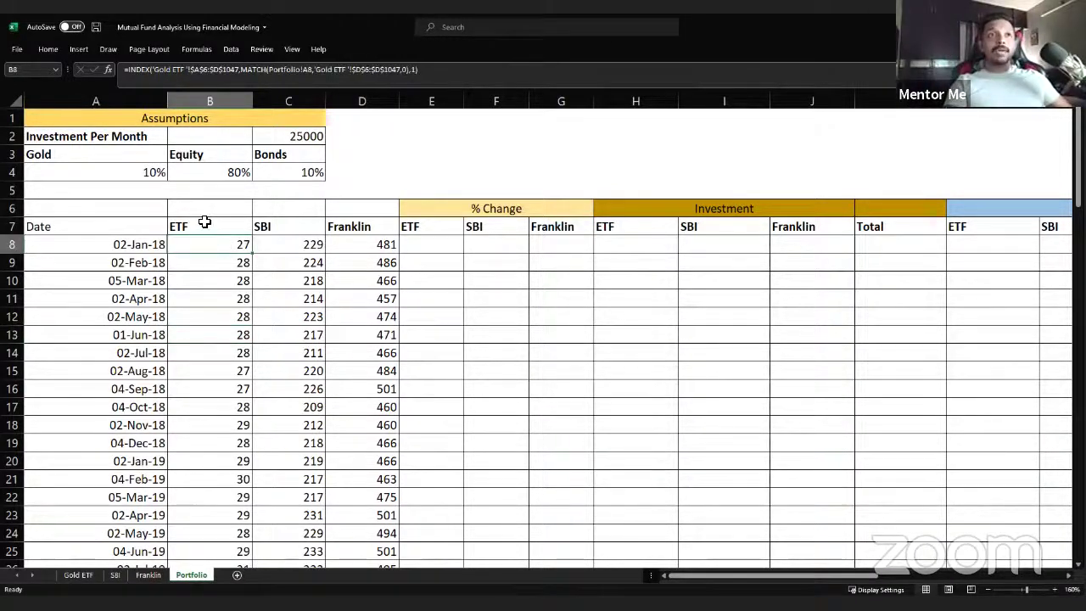
pyautogui.click(204, 222)
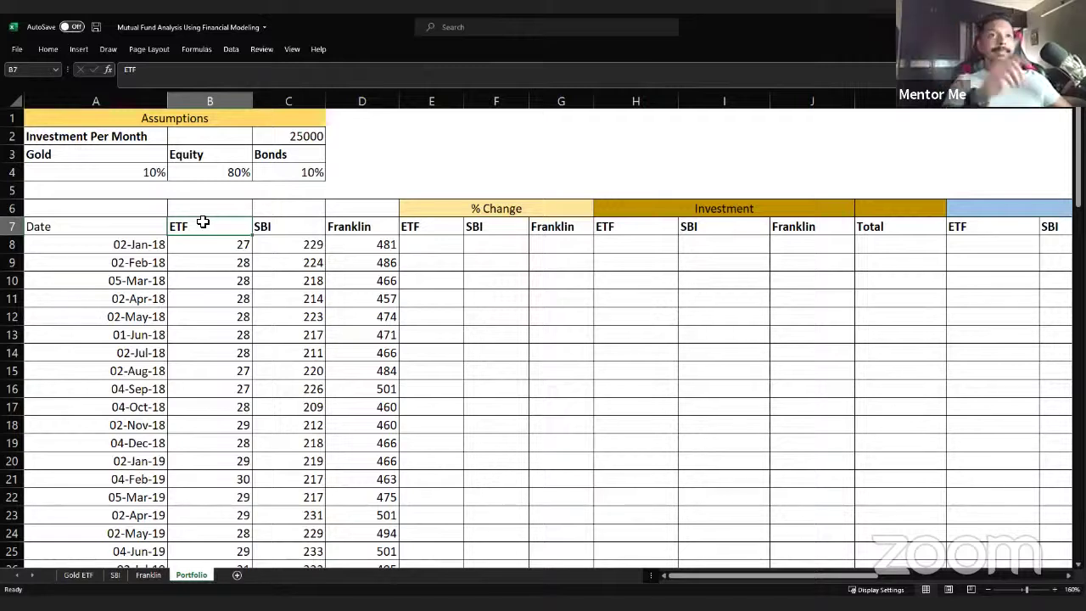
pyautogui.click(282, 225)
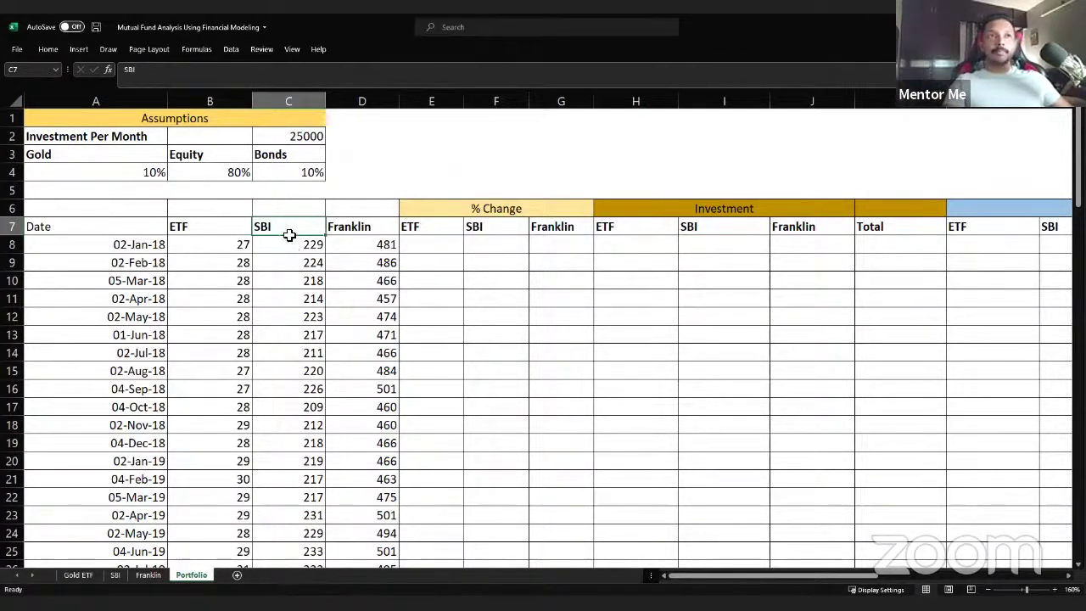
pyautogui.click(367, 232)
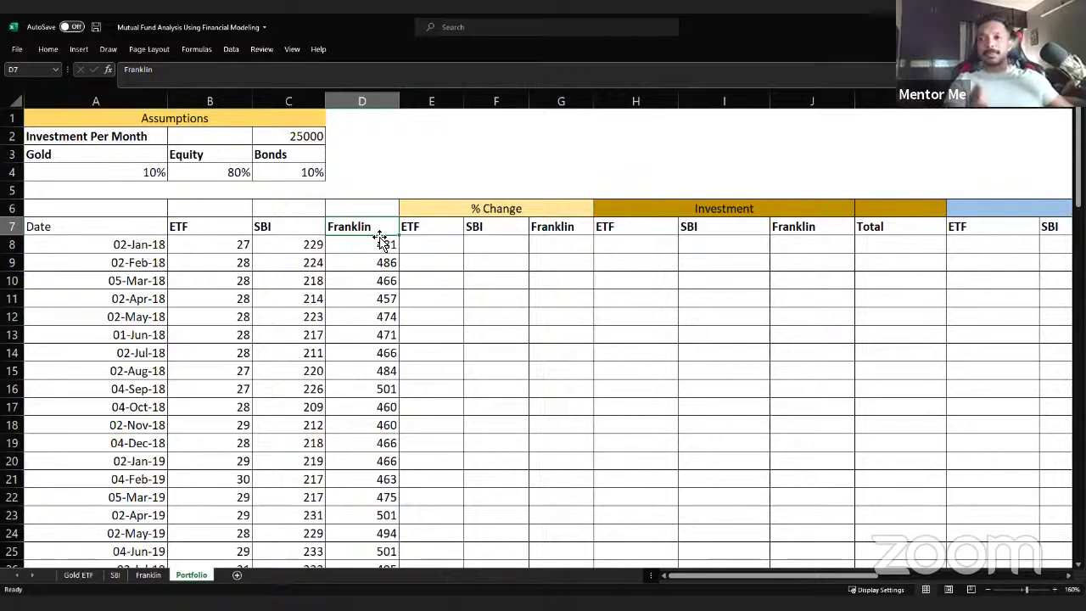
pyautogui.click(283, 225)
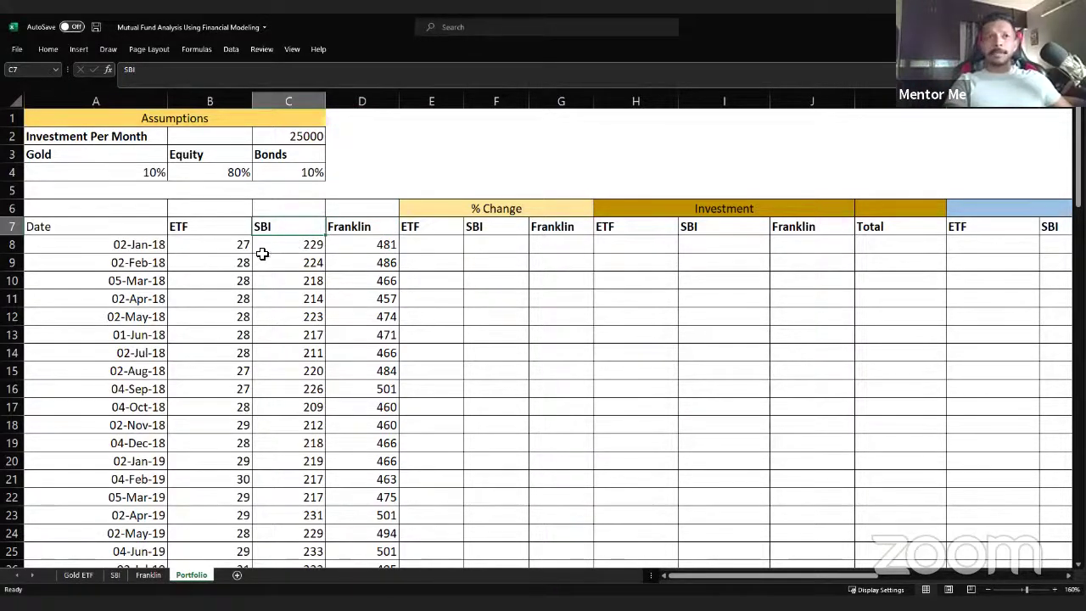
pyautogui.click(285, 338)
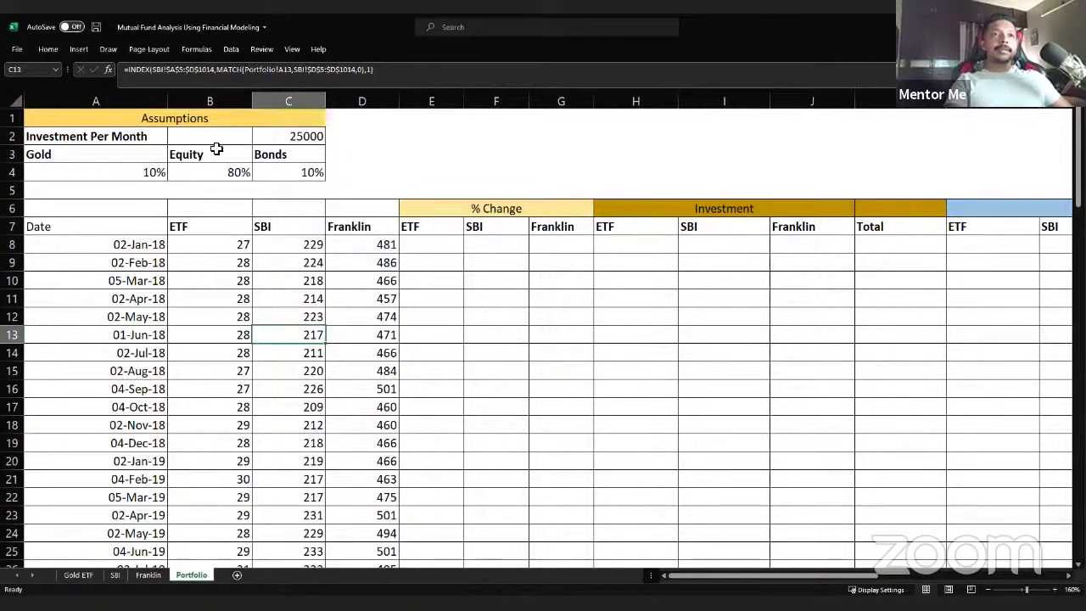
# Step: Review the Investment Per Month assumption and follow the Portfolio date column from its first date down to the last date
pyautogui.click(69, 137)
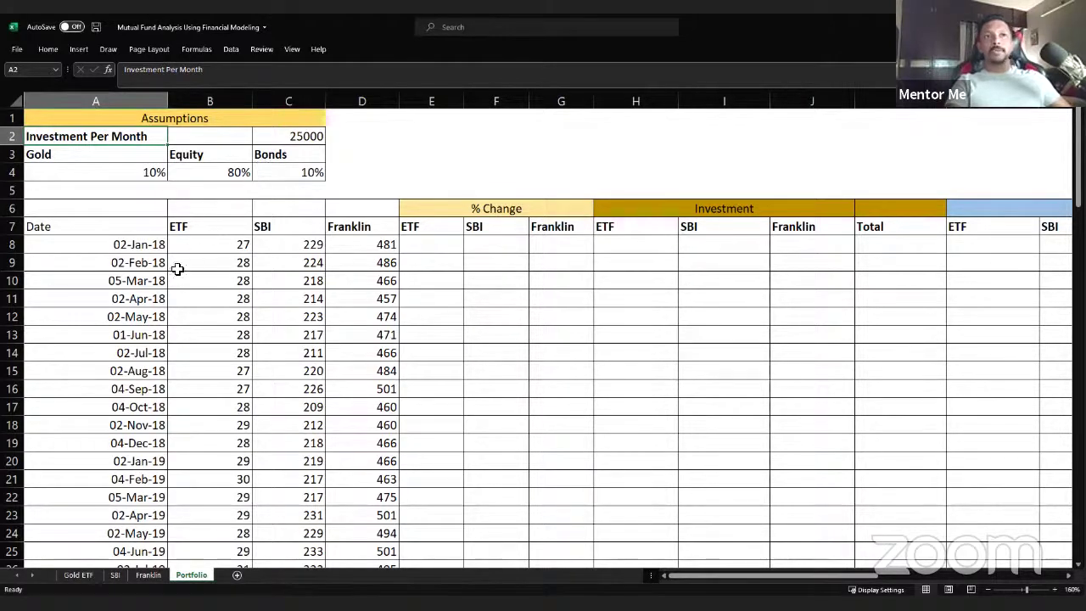
pyautogui.click(140, 242)
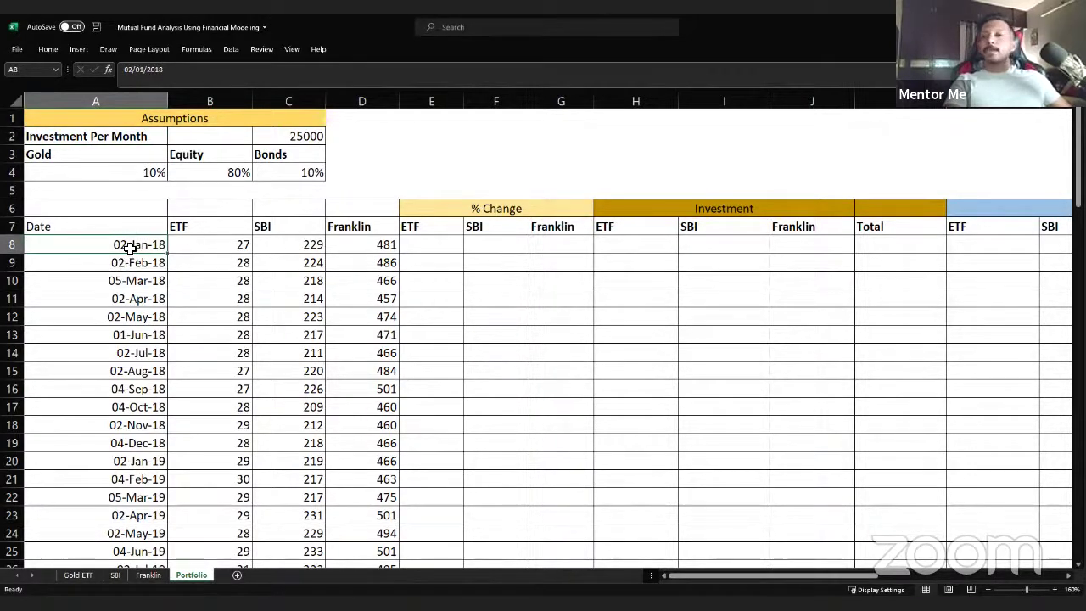
pyautogui.hotkey('ctrl', 'Down')
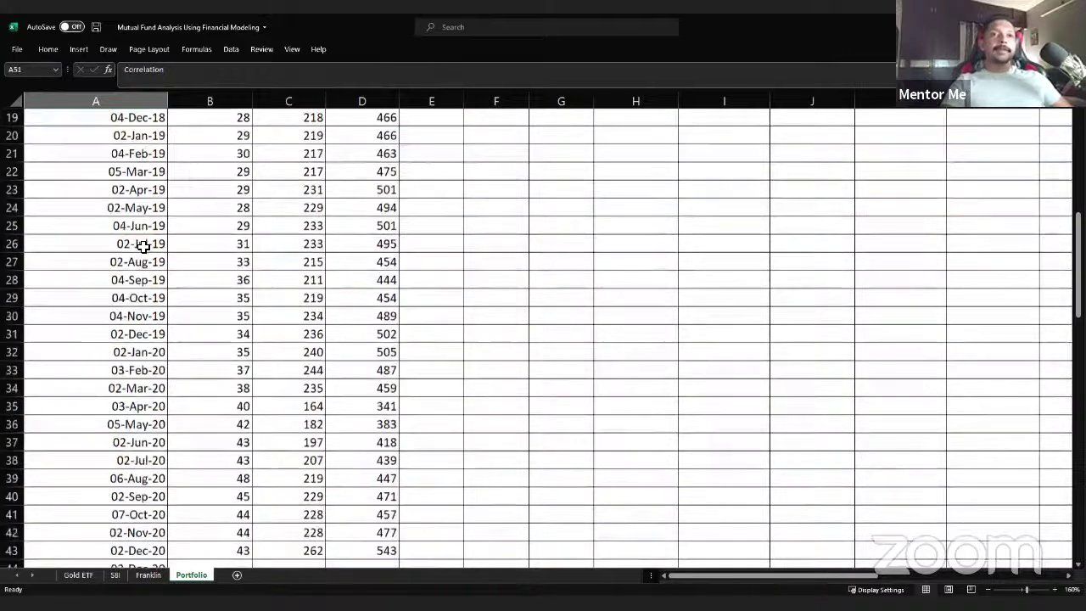
pyautogui.press('Up')
pyautogui.press('Up')
pyautogui.press('Up')
pyautogui.press('Up')
pyautogui.press('Up')
pyautogui.press('Up')
pyautogui.press('Up')
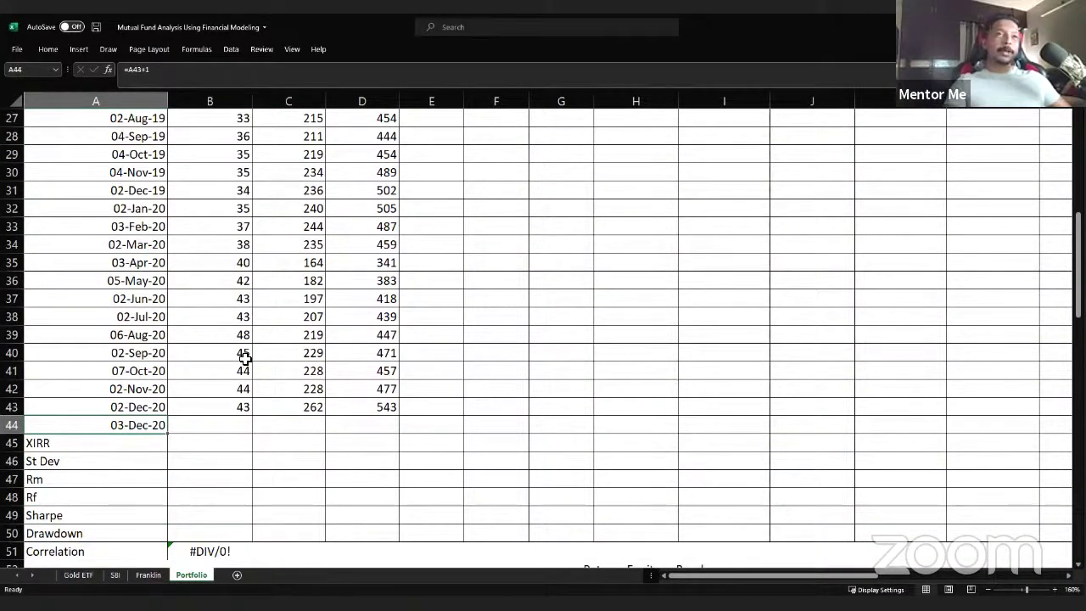
pyautogui.click(208, 340)
pyautogui.hotkey('ctrl', 'Up')
pyautogui.hotkey('ctrl', 'Up')
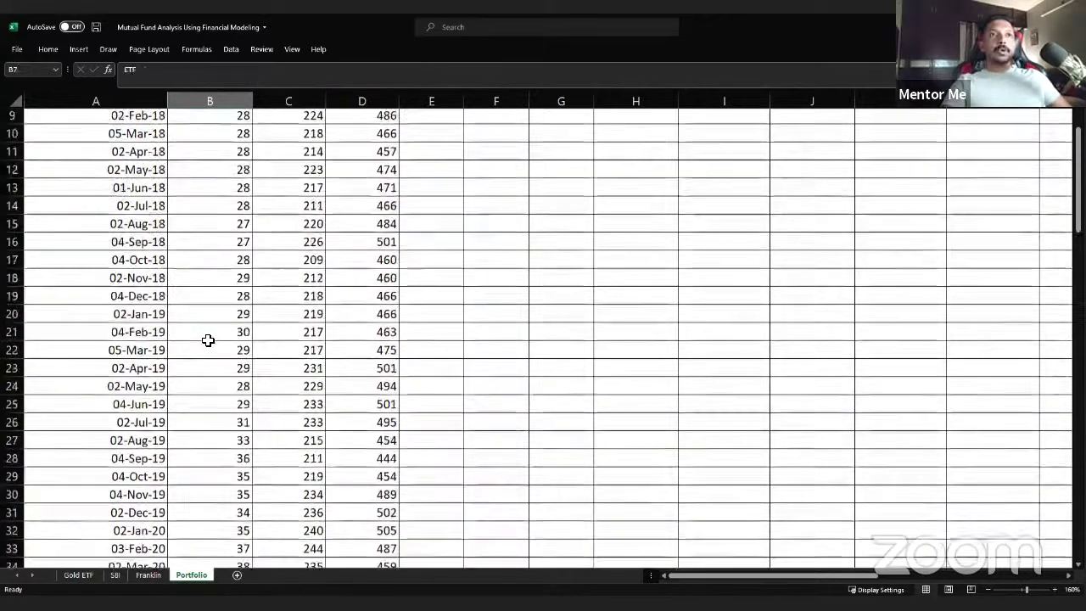
pyautogui.press('Down')
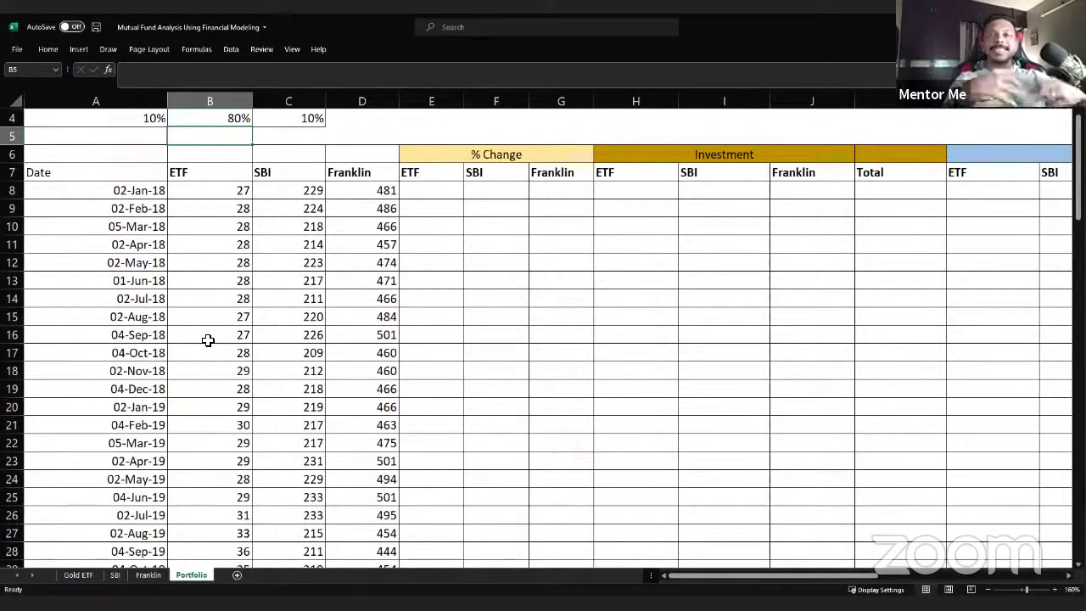
# Step: Examine the gold, equity and bonds allocation percentages in the Assumptions block
pyautogui.scroll(1, 208, 341)
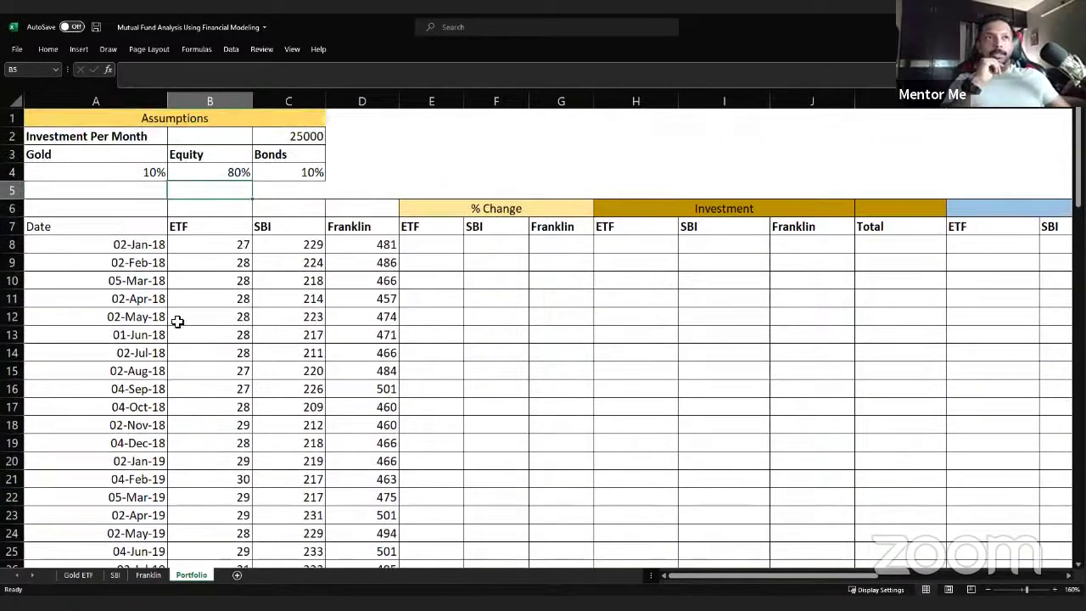
pyautogui.moveTo(127, 173); pyautogui.dragTo(283, 172)
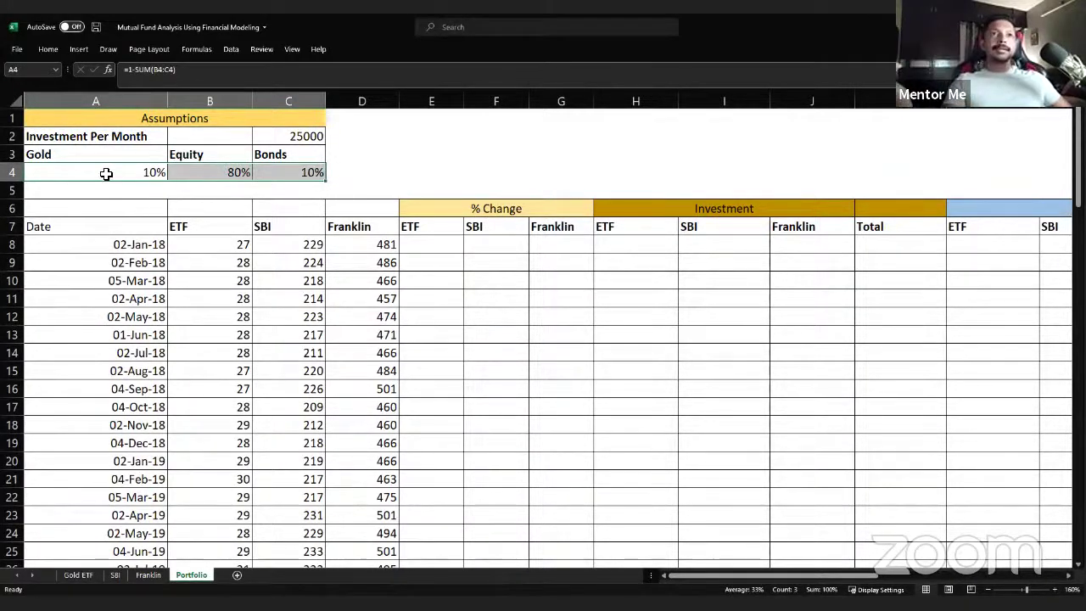
pyautogui.click(230, 171)
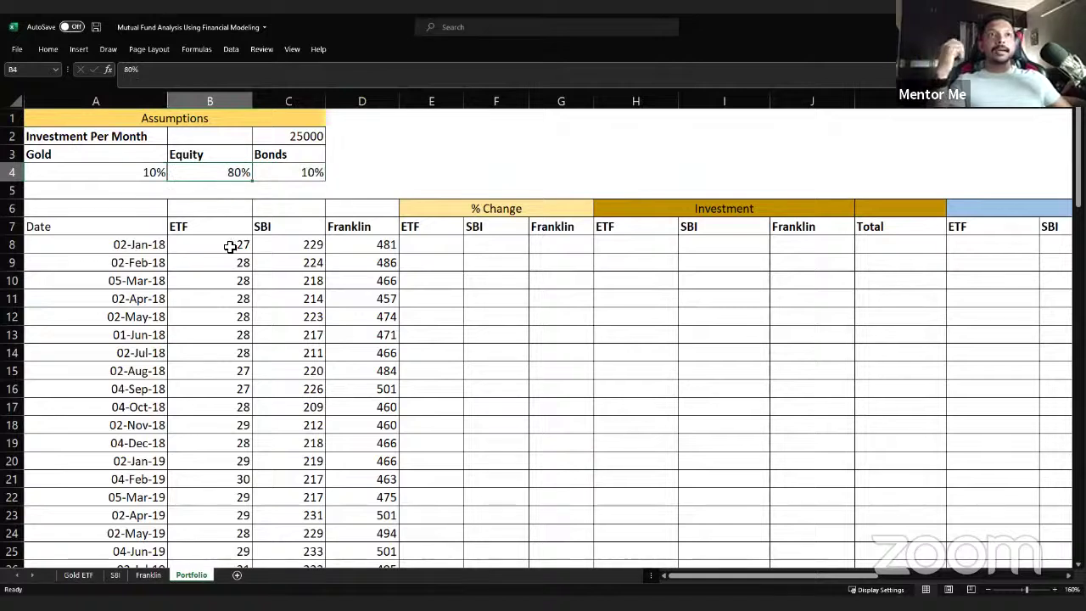
# Step: Examine the Bonds allocation formula and the lookup formulas in the first ETF and SBI price rows
pyautogui.click(299, 172)
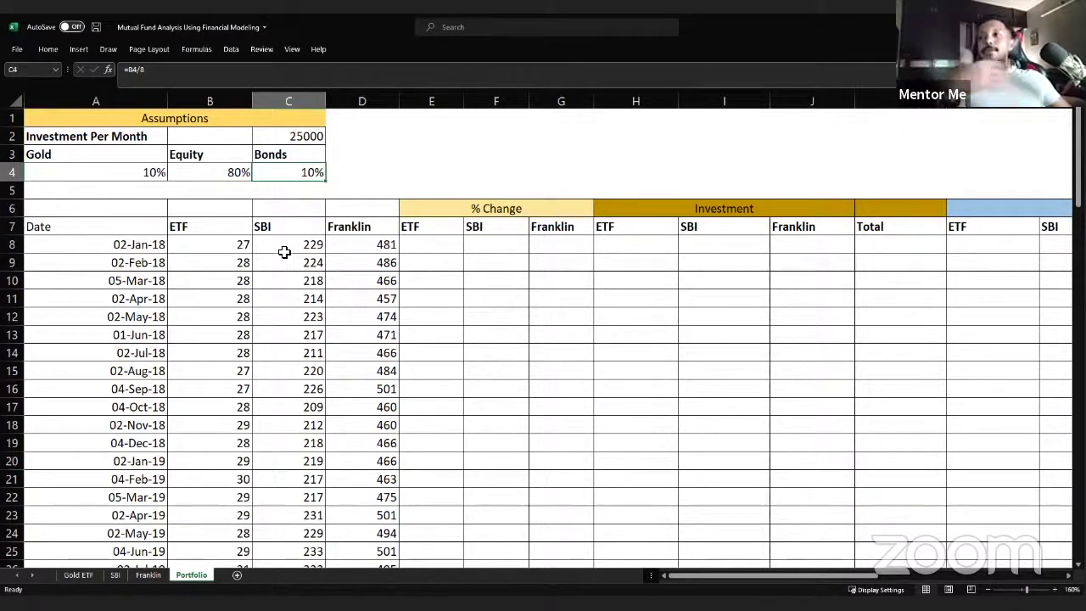
pyautogui.click(220, 274)
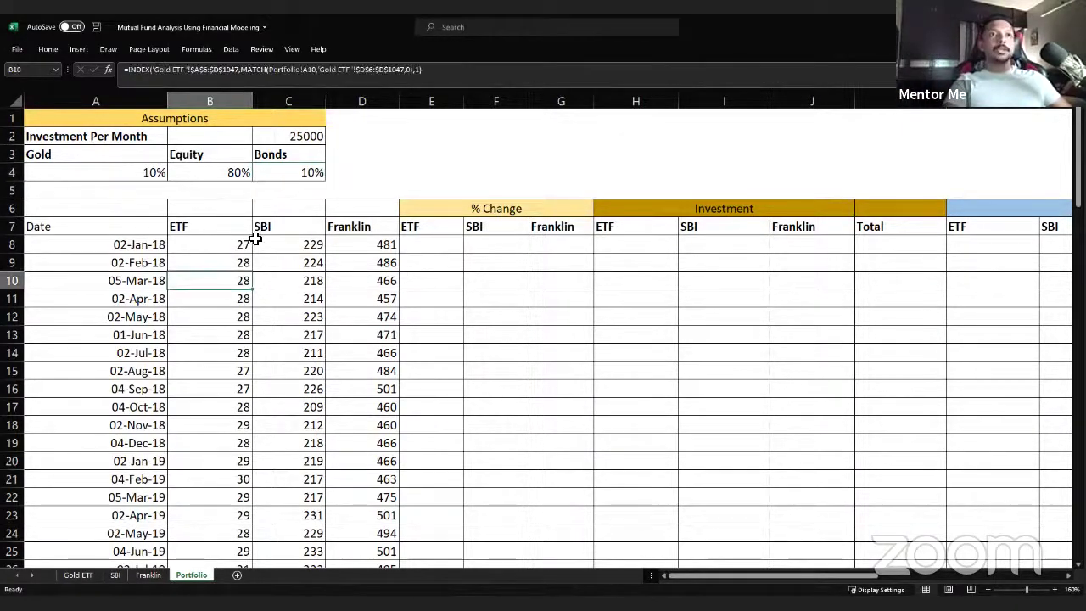
pyautogui.click(287, 263)
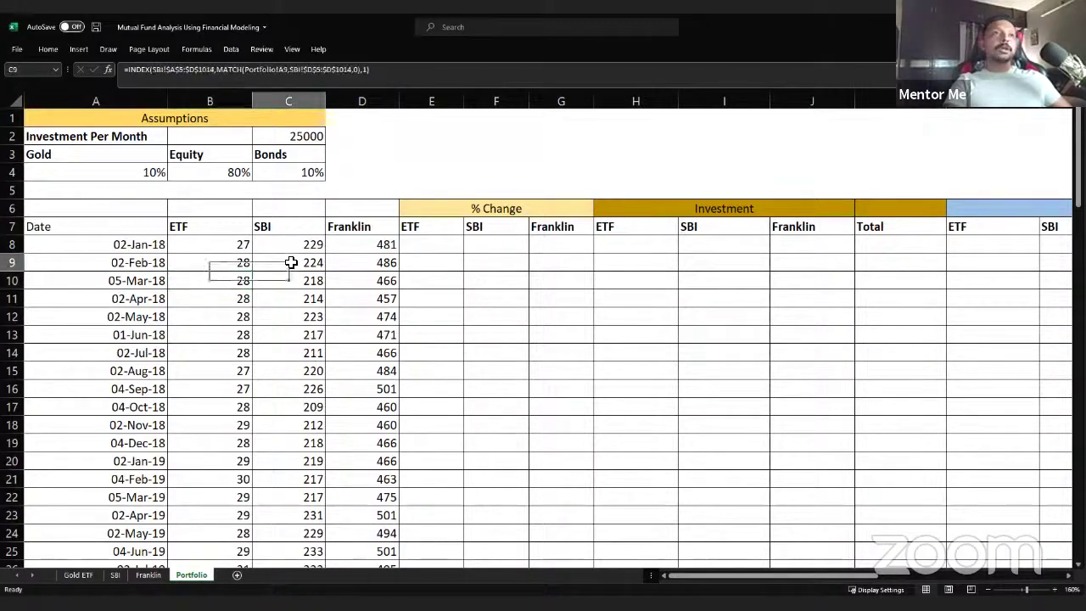
# Step: Review the equity versus bonds and alternative investments return and drawdown tables below the Portfolio data, and return to the monthly prices
pyautogui.scroll(-15, 286, 269)
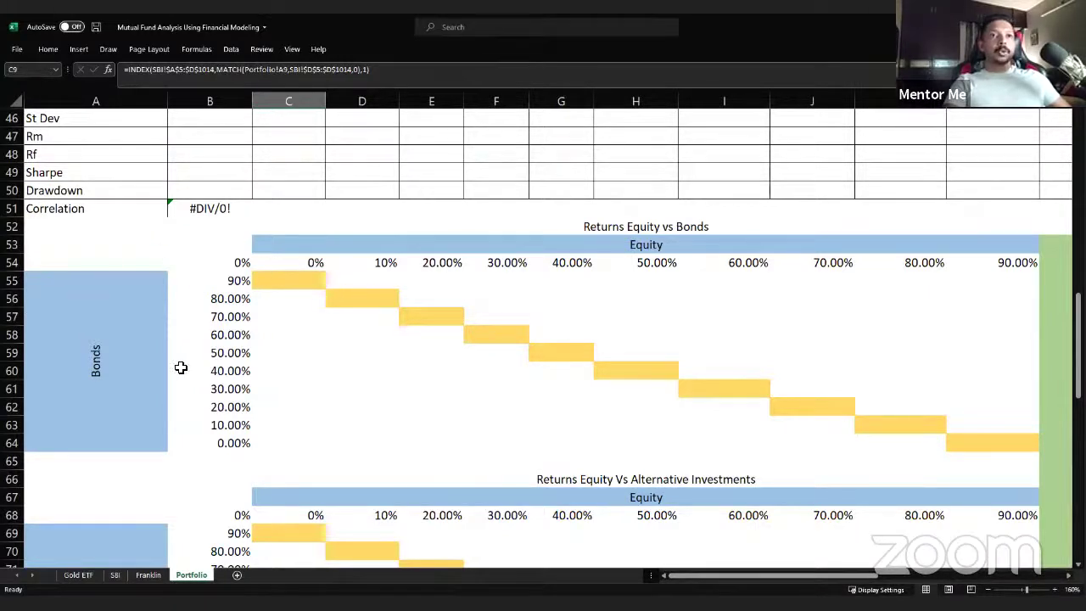
pyautogui.scroll(-1, 203, 363)
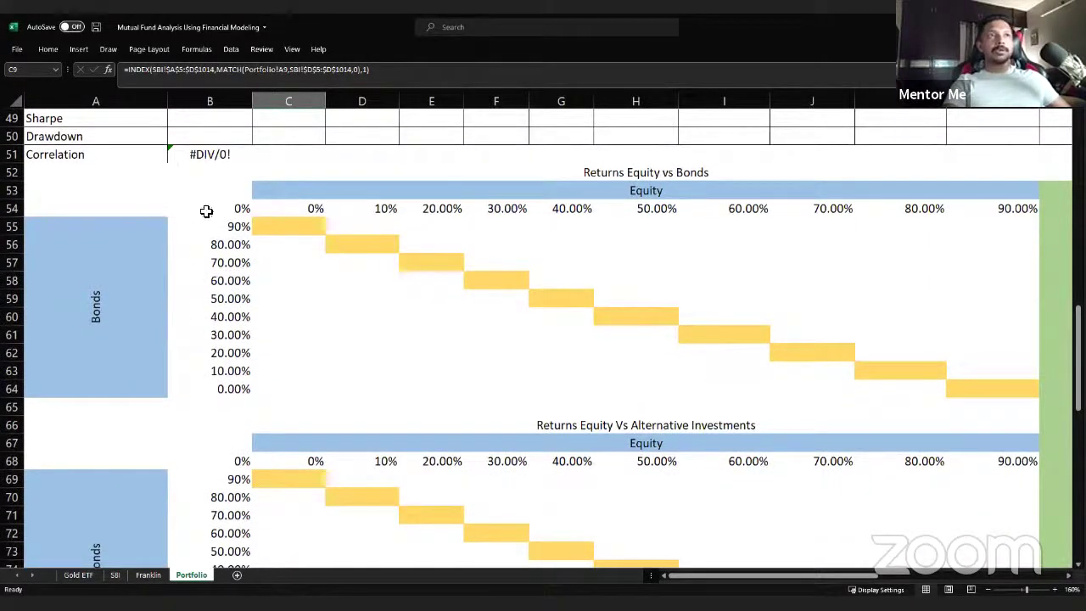
pyautogui.scroll(-3, 632, 203)
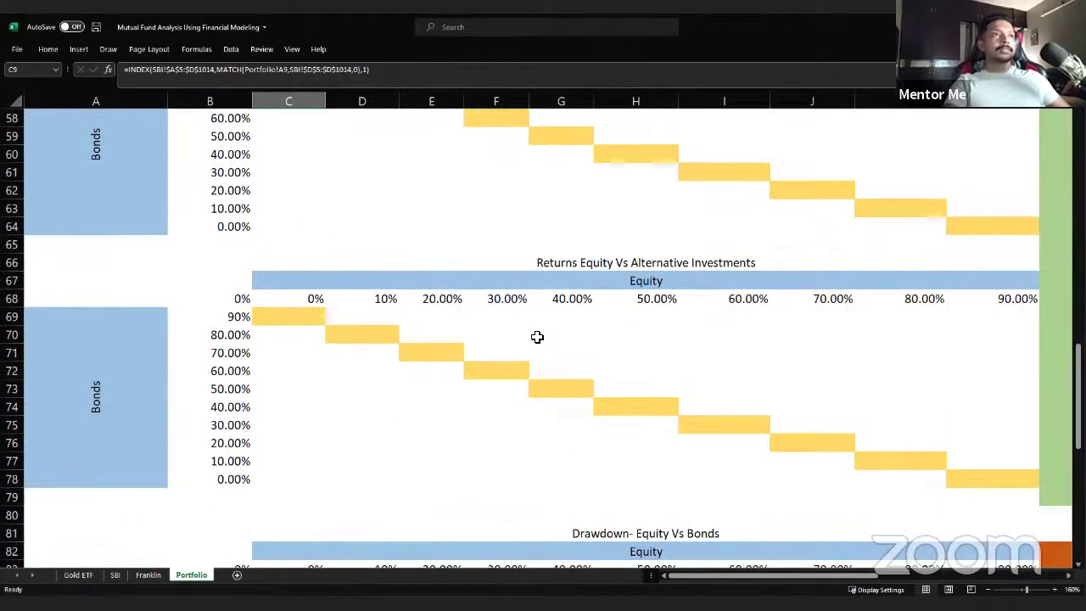
pyautogui.scroll(-3, 537, 337)
pyautogui.scroll(-2, 450, 320)
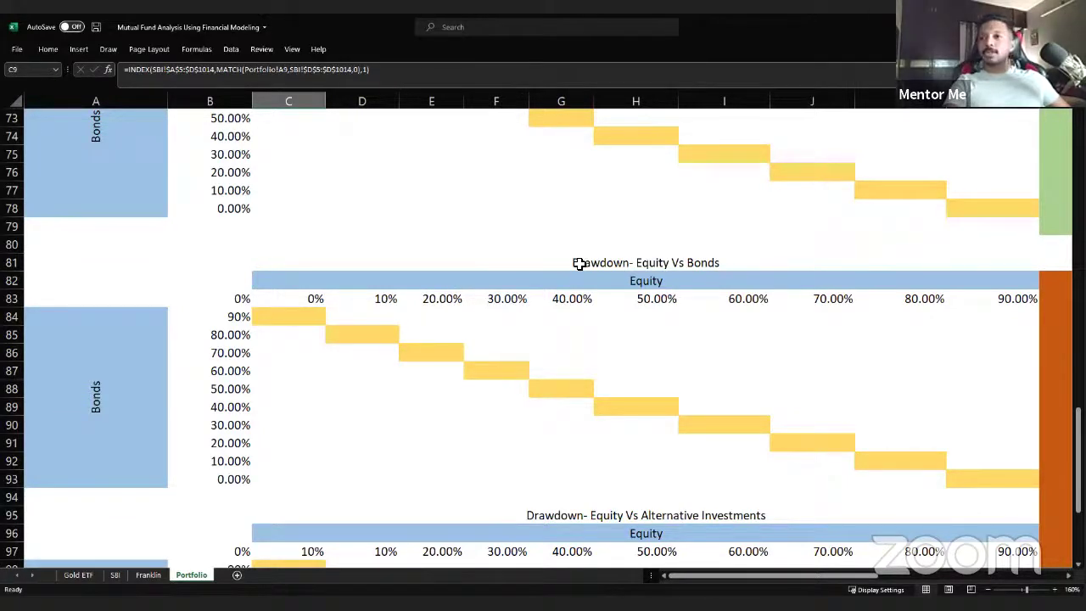
pyautogui.scroll(-6, 594, 293)
pyautogui.scroll(20, 590, 297)
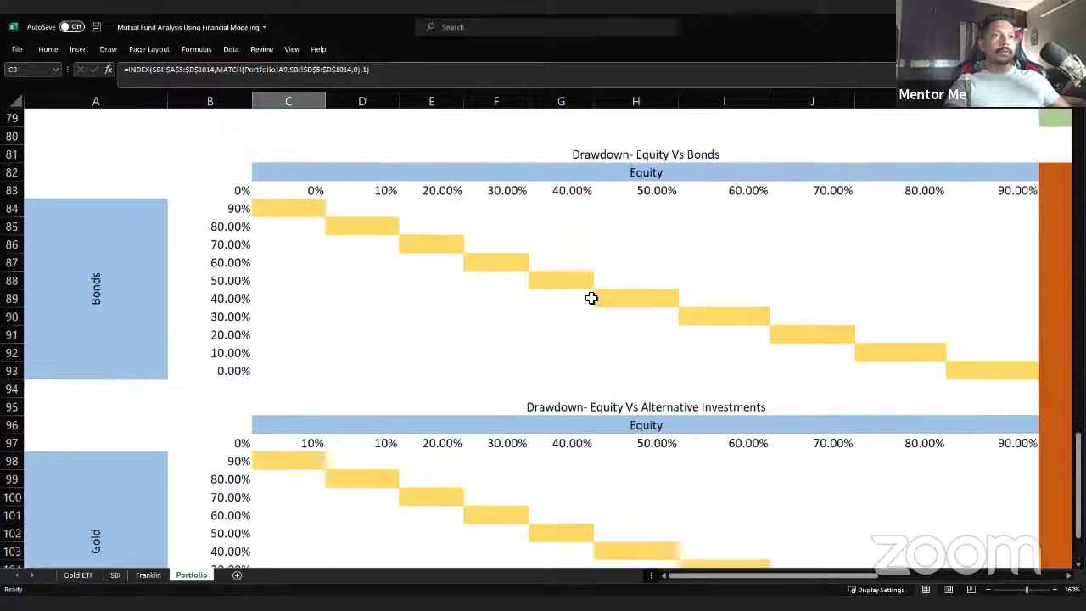
pyautogui.scroll(2, 589, 299)
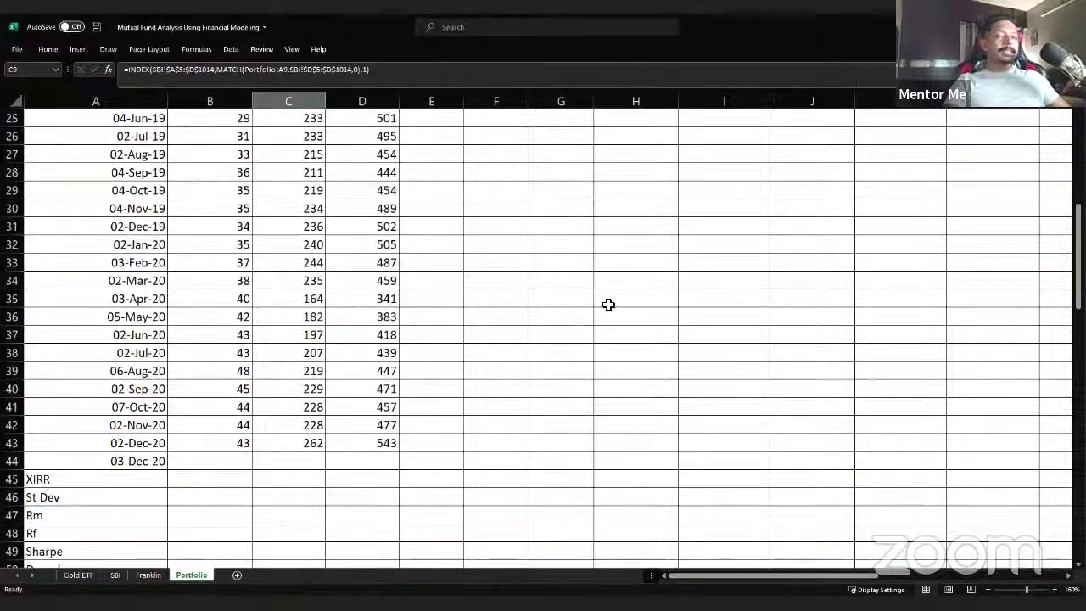
pyautogui.scroll(8, 423, 286)
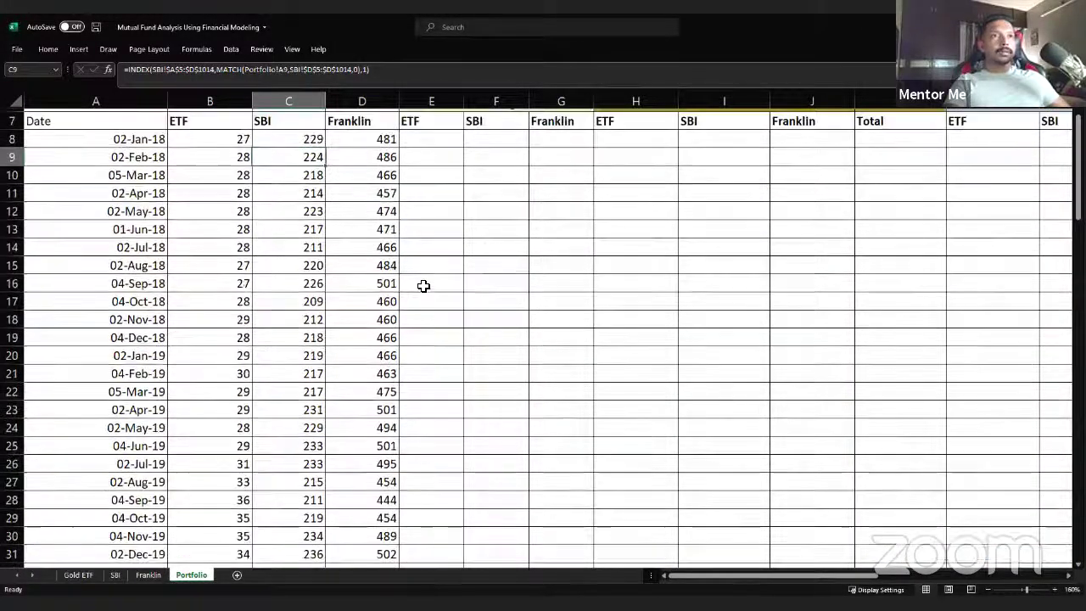
# Step: Examine the ETF, SBI and Franklin monthly prices and the empty % Change columns beside them
pyautogui.click(374, 249)
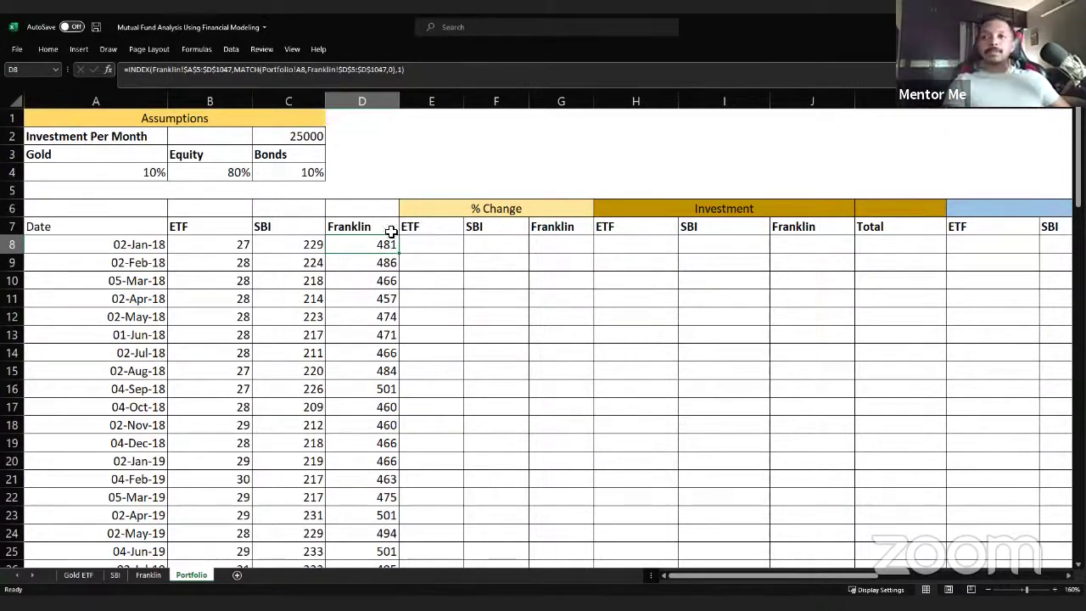
pyautogui.click(415, 279)
pyautogui.click(230, 246)
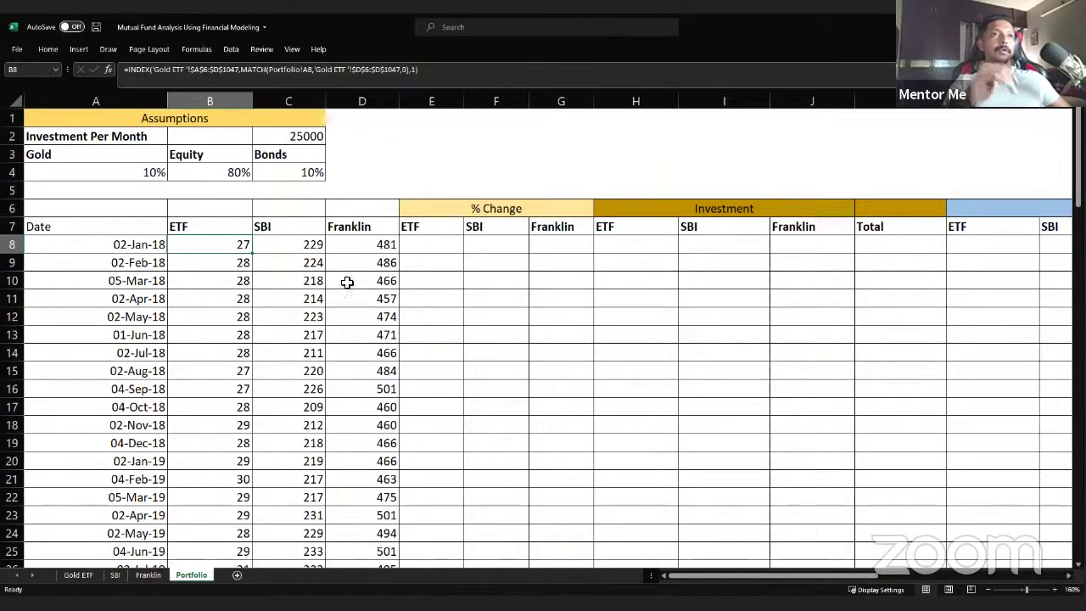
pyautogui.moveTo(214, 246); pyautogui.dragTo(383, 564)
pyautogui.click(424, 241)
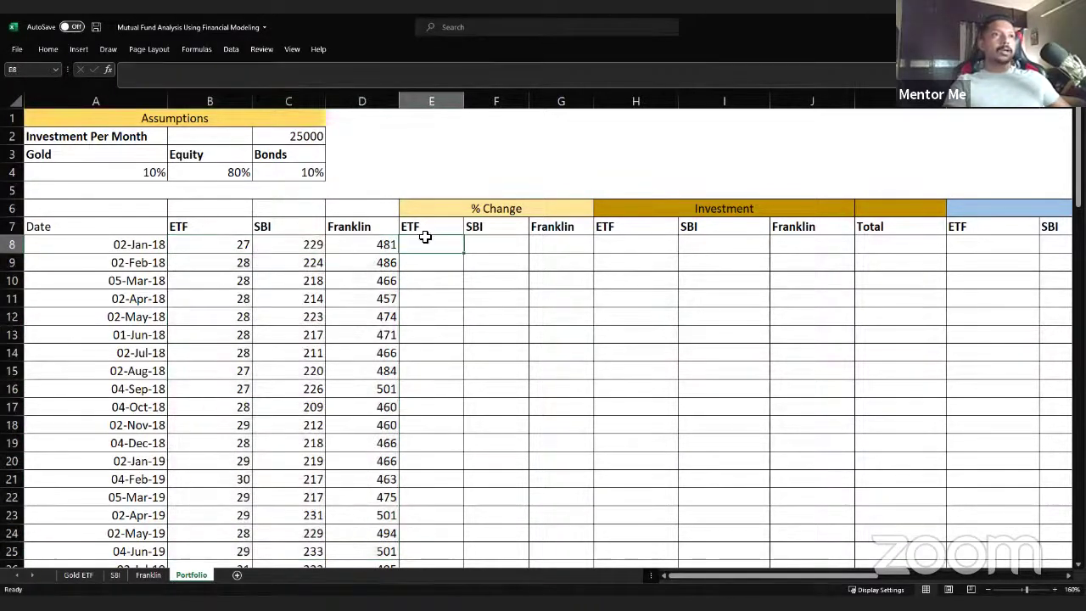
pyautogui.click(420, 268)
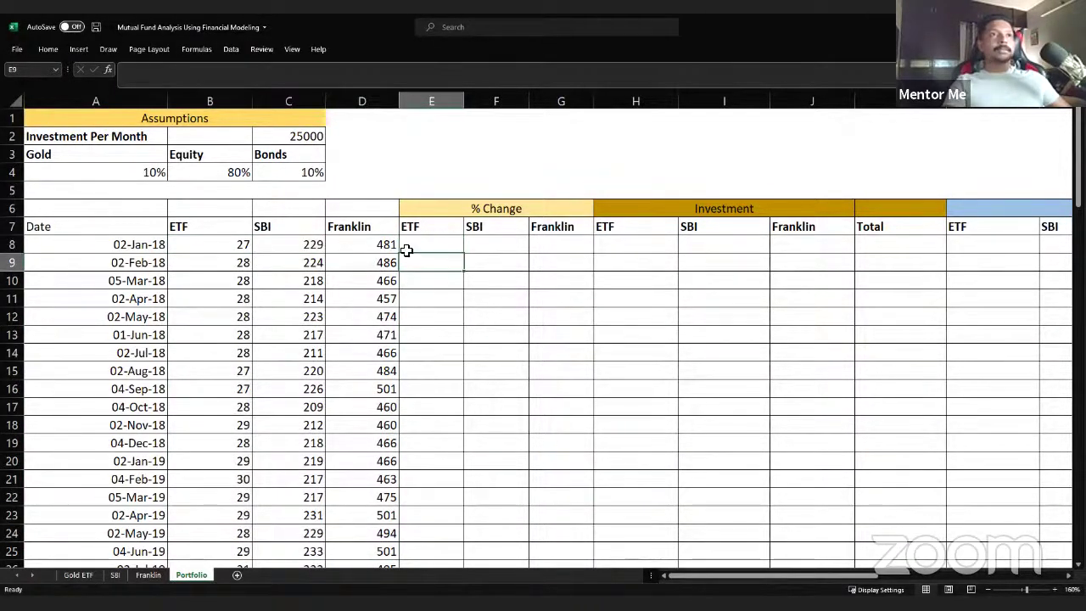
pyautogui.click(237, 255)
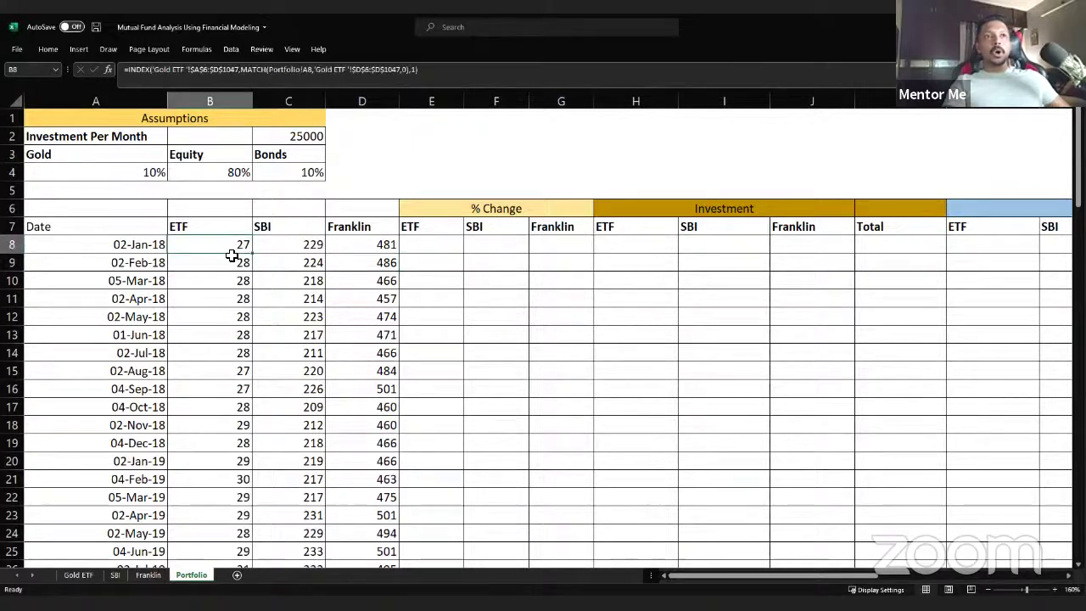
pyautogui.click(243, 315)
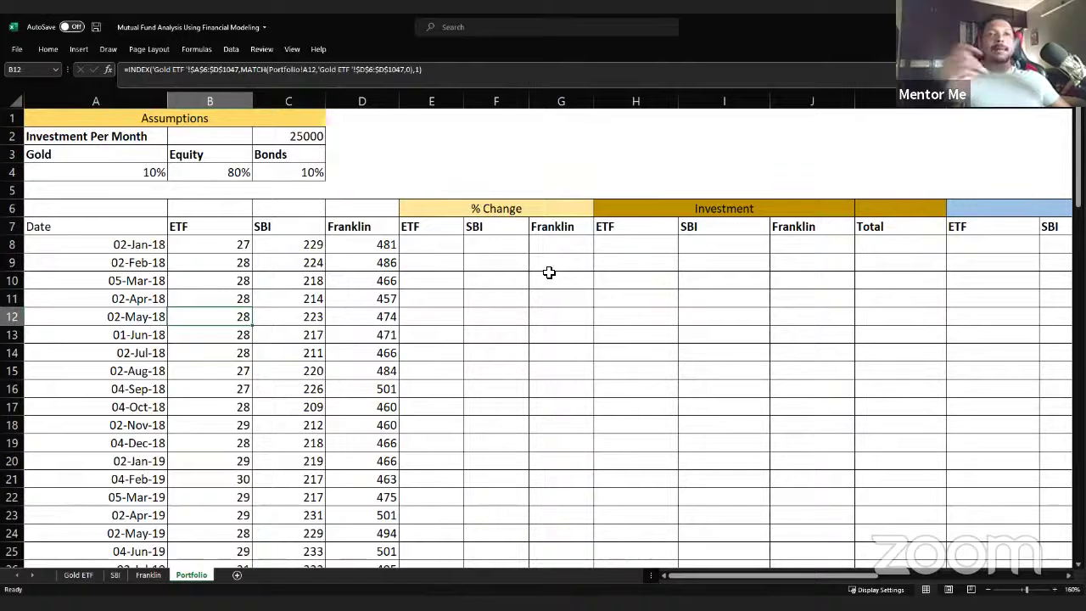
# Step: Calculate the ETF % Change for 02-Feb-18 in E9 with the formula =B9/B8-1
pyautogui.click(431, 265)
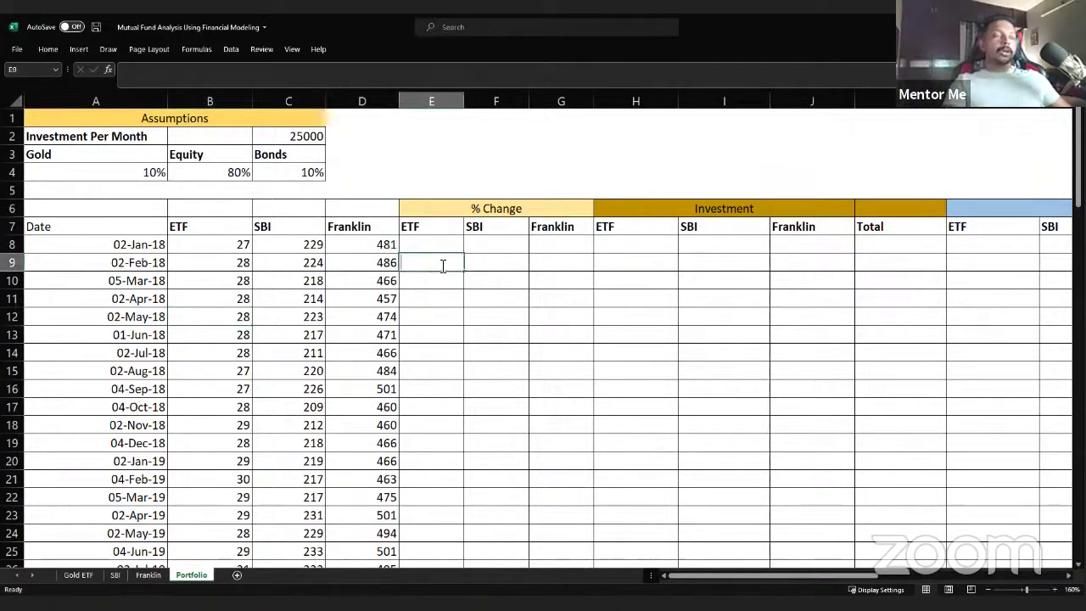
pyautogui.write('=')
pyautogui.press('Left')
pyautogui.press('Left')
pyautogui.press('Left')
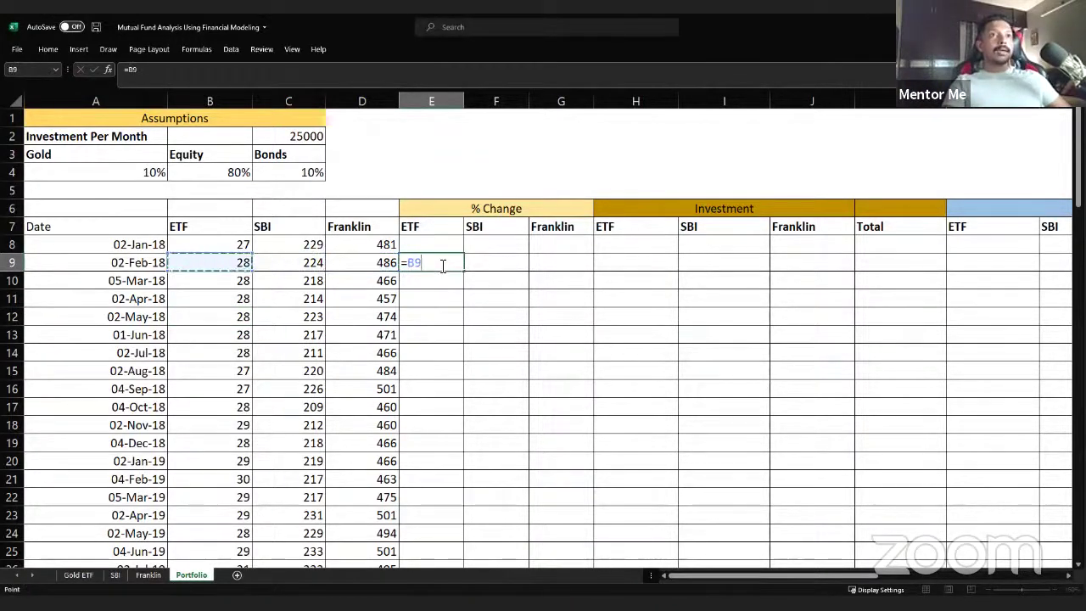
pyautogui.write('/')
pyautogui.press('Up')
pyautogui.press('Left')
pyautogui.press('Left')
pyautogui.press('Left')
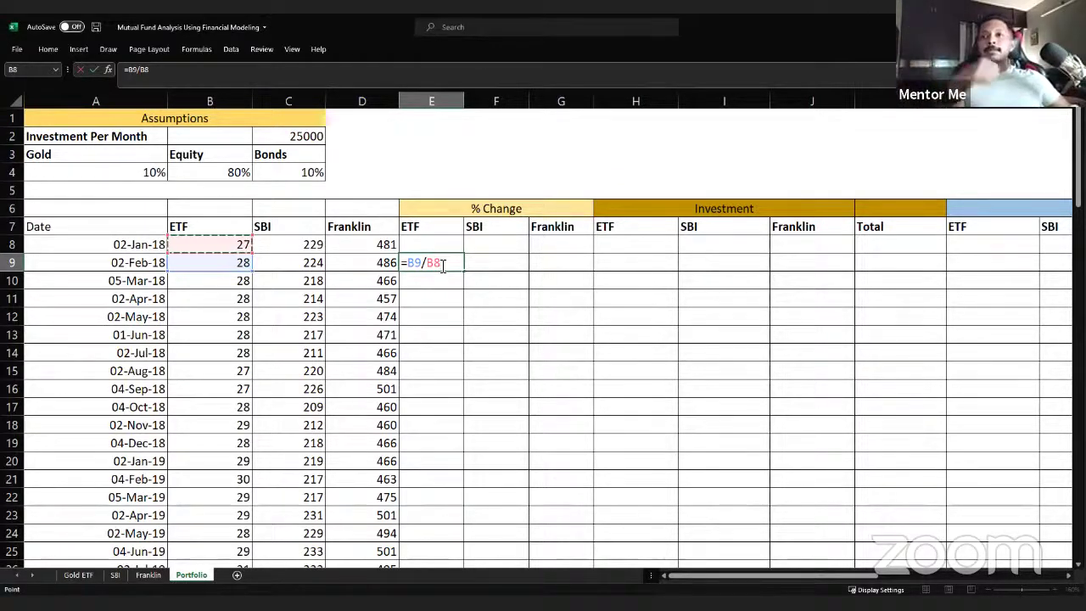
pyautogui.write('-1')
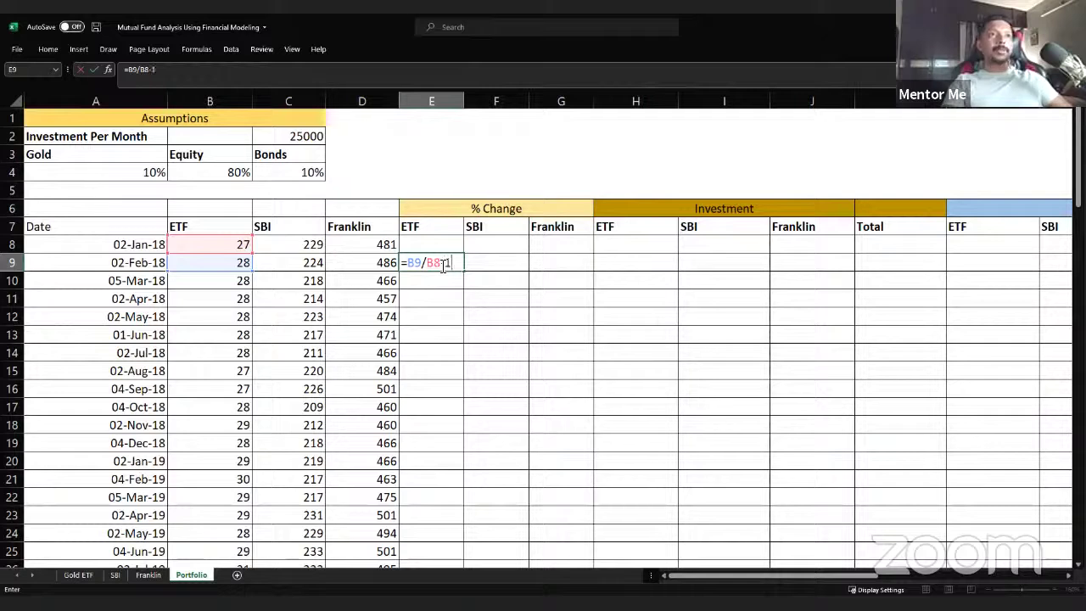
pyautogui.click(443, 265)
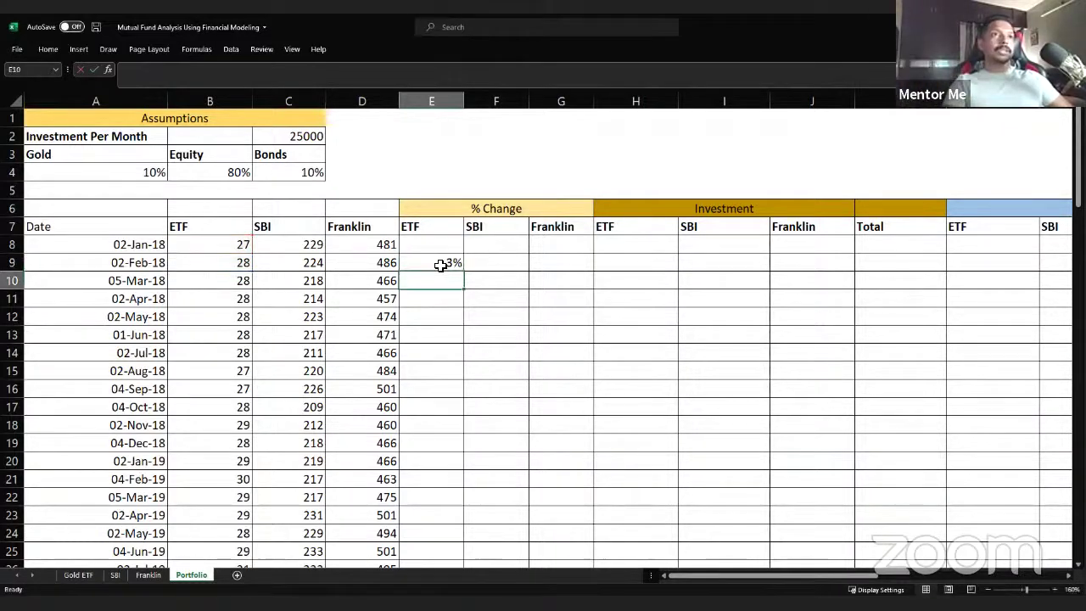
pyautogui.hotkey('ctrl', 'Return')
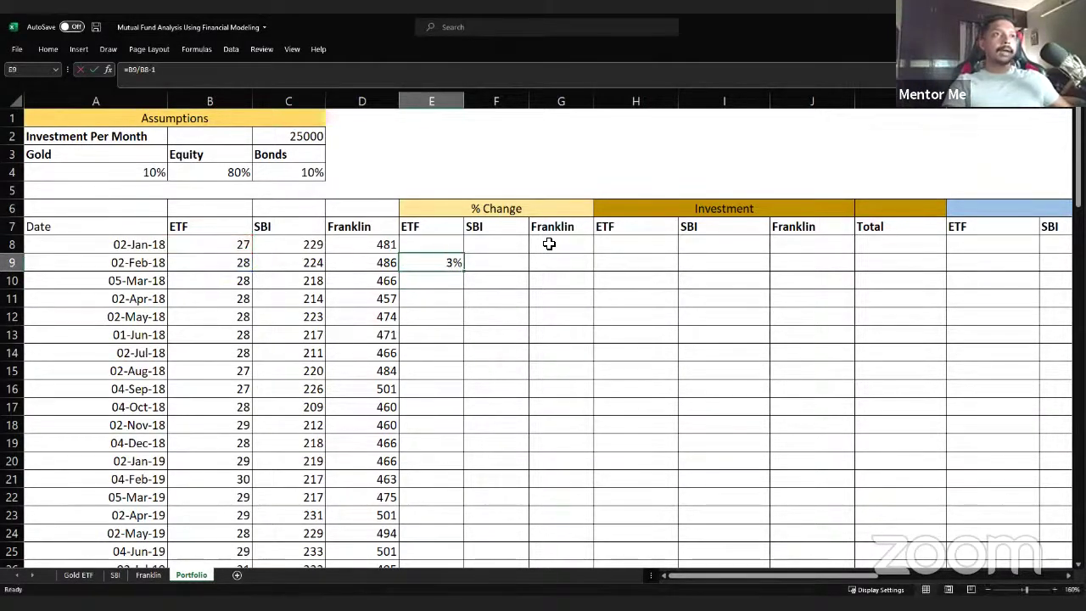
# Step: Copy the 02-Feb-18 ETF % Change formula across to the SBI and Franklin columns and check it against the headings
pyautogui.hotkey('shift', 'Right')
pyautogui.hotkey('shift', 'Right')
pyautogui.hotkey('ctrl', 'r')
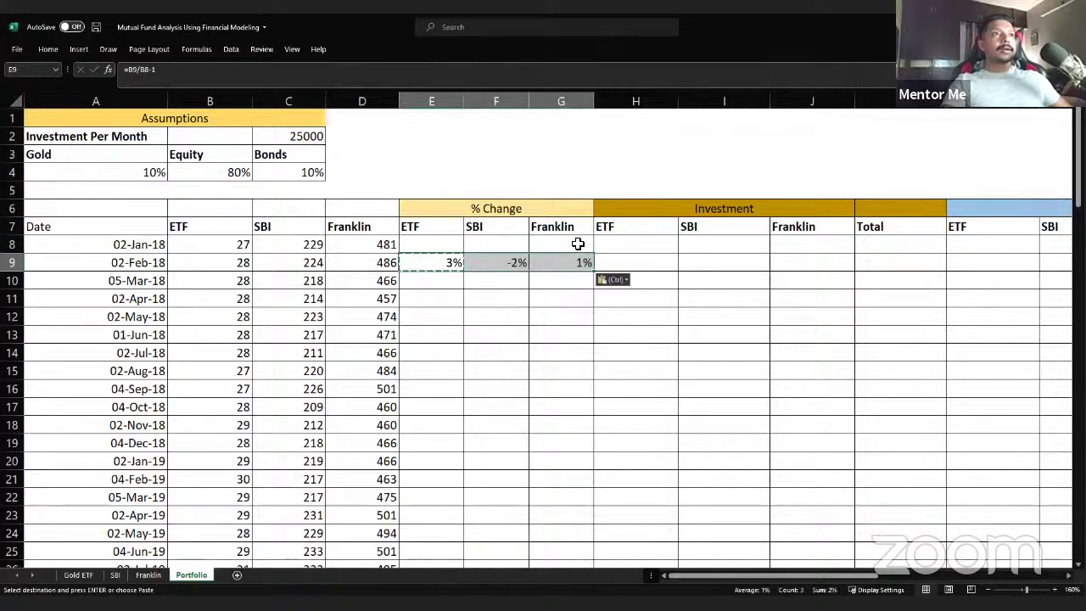
pyautogui.click(435, 230)
pyautogui.click(497, 232)
pyautogui.click(562, 232)
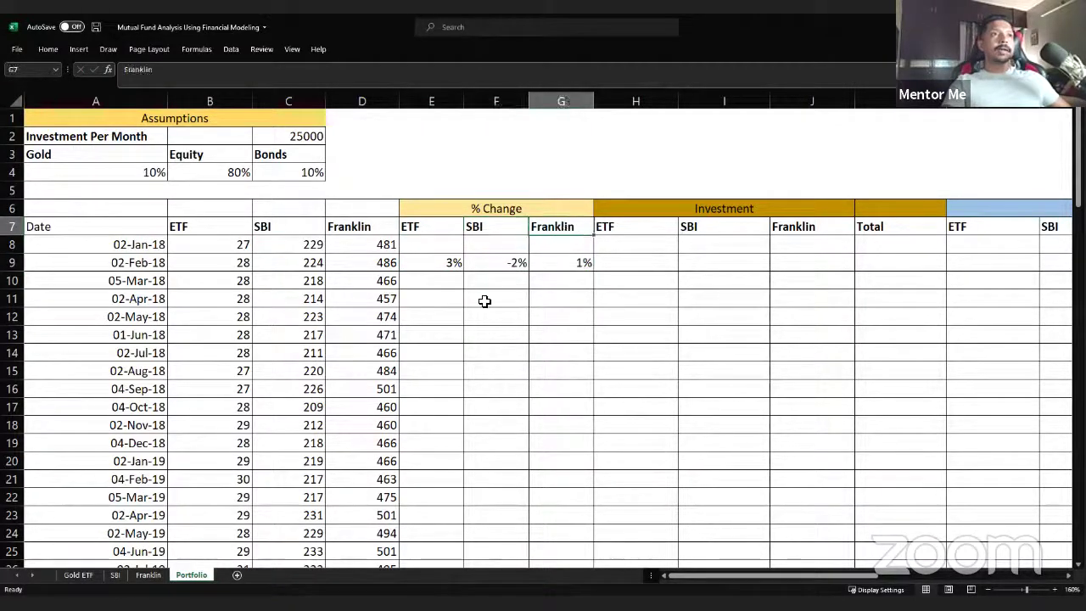
pyautogui.moveTo(436, 265); pyautogui.dragTo(592, 264)
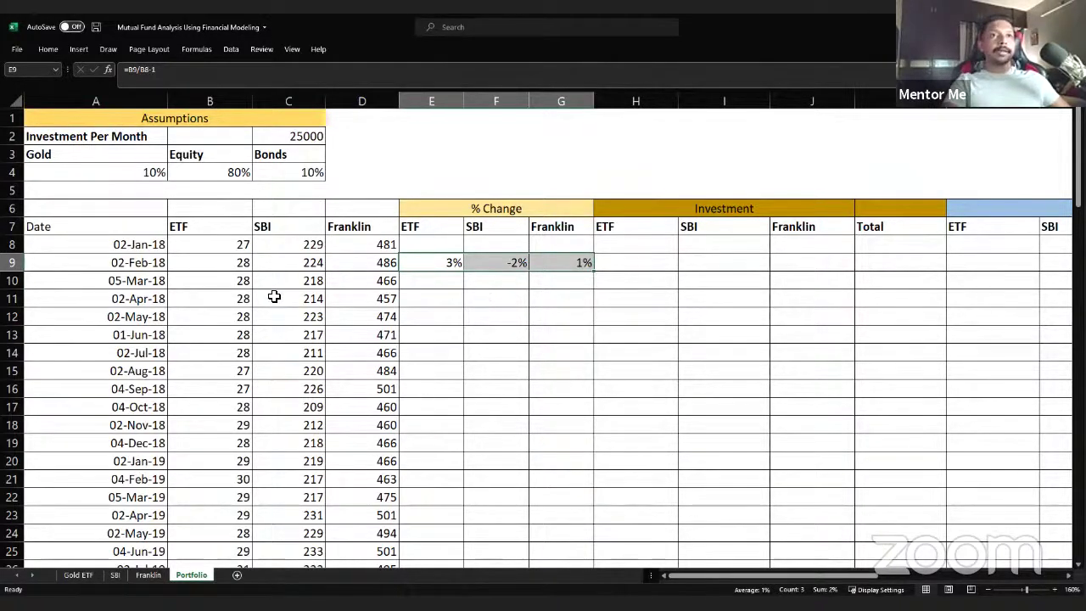
# Step: Follow the Portfolio date column down to the Correlation row and back up to the first price row
pyautogui.click(125, 274)
pyautogui.press('Right')
pyautogui.press('Right')
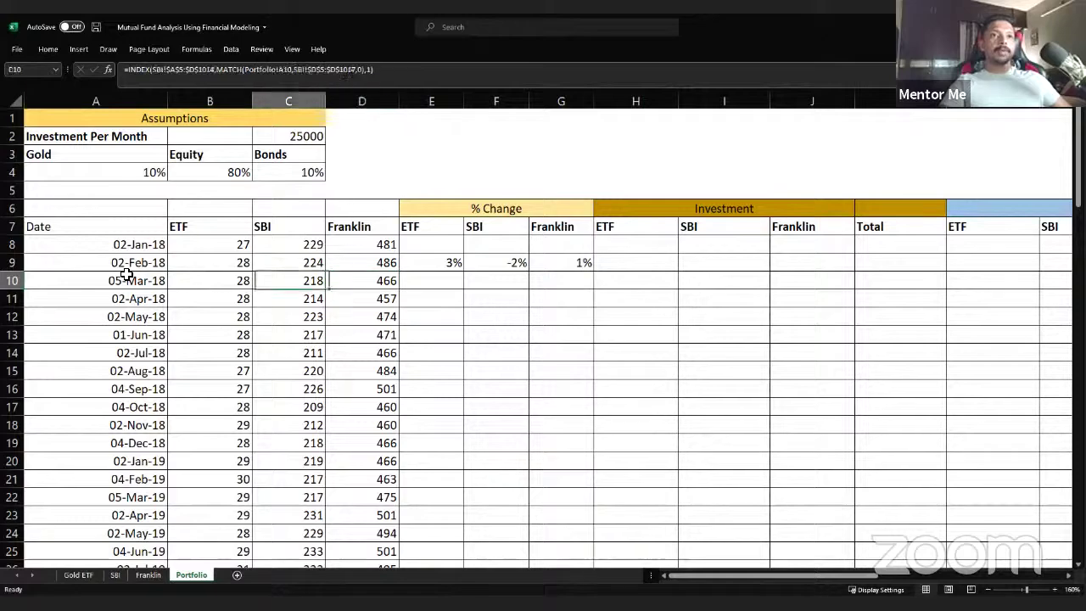
pyautogui.press('Left')
pyautogui.press('Left')
pyautogui.hotkey('ctrl', 'Down')
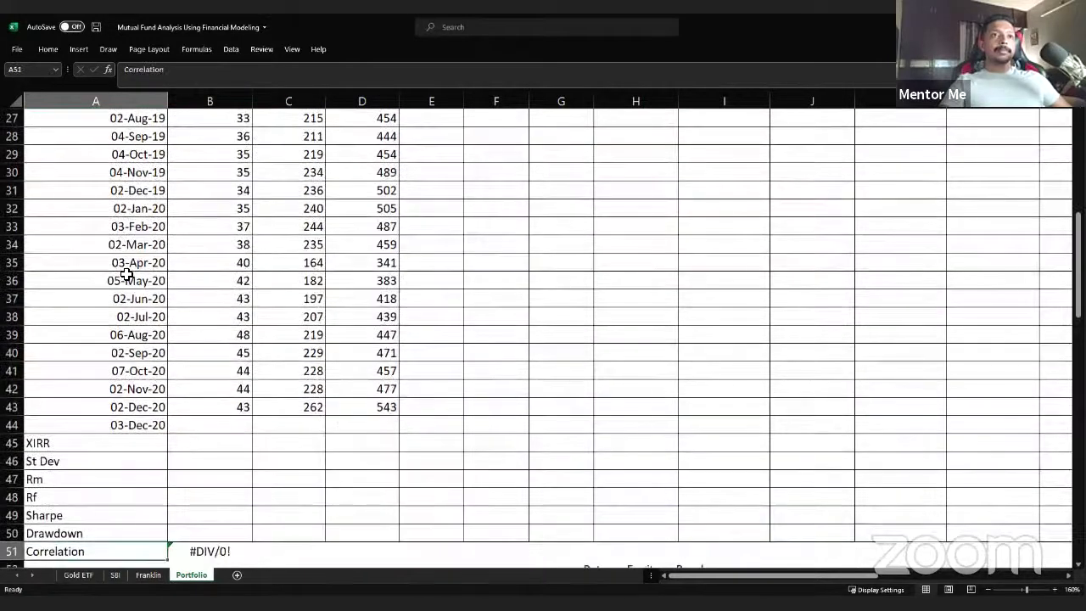
pyautogui.press('Up')
pyautogui.press('Up')
pyautogui.press('Up')
pyautogui.press('Up')
pyautogui.press('Up')
pyautogui.press('Up')
pyautogui.press('Up')
pyautogui.press('Up')
pyautogui.press('Up')
pyautogui.press('Up')
pyautogui.press('Up')
pyautogui.press('Up')
pyautogui.press('Up')
pyautogui.press('Up')
pyautogui.press('Up')
pyautogui.press('Up')
pyautogui.press('Up')
pyautogui.press('Up')
pyautogui.press('Up')
pyautogui.press('Up')
pyautogui.press('Up')
pyautogui.press('Up')
pyautogui.press('Up')
pyautogui.press('Up')
pyautogui.press('Up')
pyautogui.press('Up')
pyautogui.press('Up')
pyautogui.press('Up')
pyautogui.press('Up')
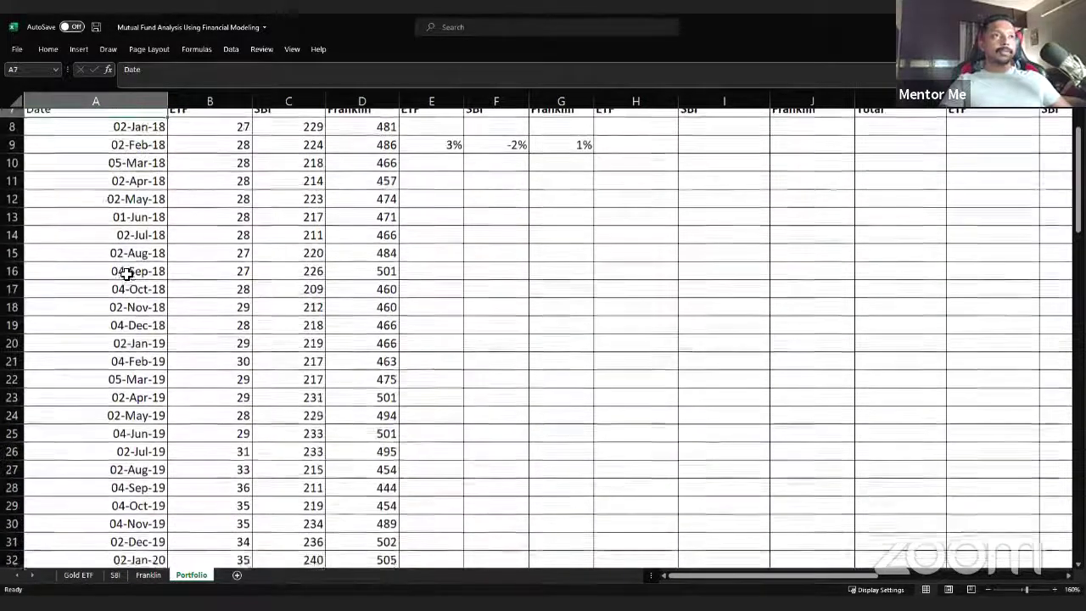
pyautogui.press('Right')
pyautogui.press('Right')
pyautogui.press('Right')
pyautogui.press('Right')
pyautogui.press('Right')
pyautogui.scroll(2, 123, 280)
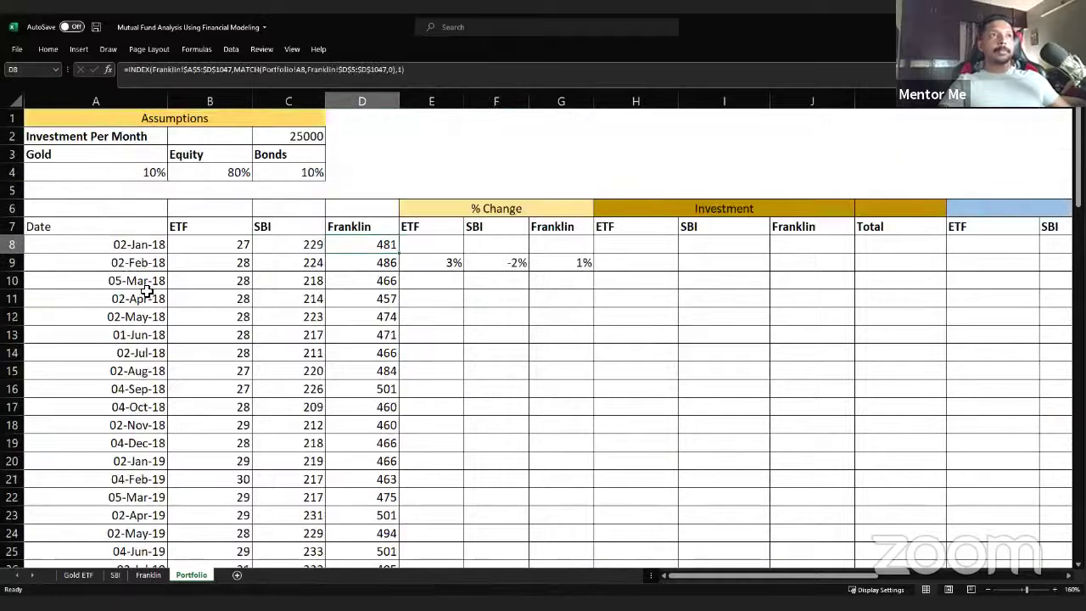
# Step: Check the ETF % Change formula and try to auto-fill the three % Change formulas down the remaining rows
pyautogui.doubleClick(446, 263)
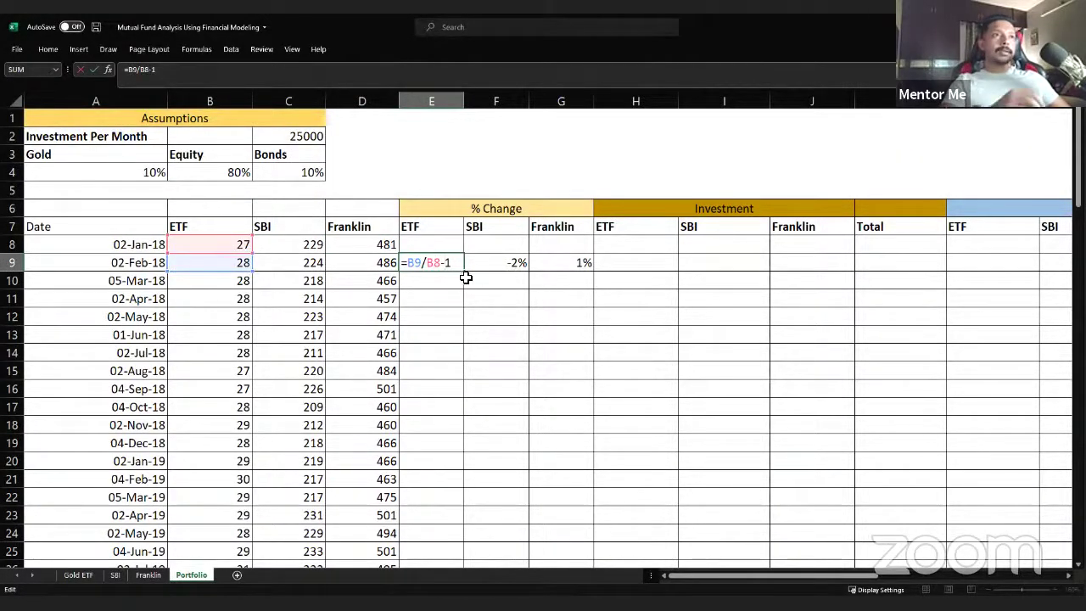
pyautogui.press('Escape')
pyautogui.moveTo(427, 260); pyautogui.dragTo(582, 260)
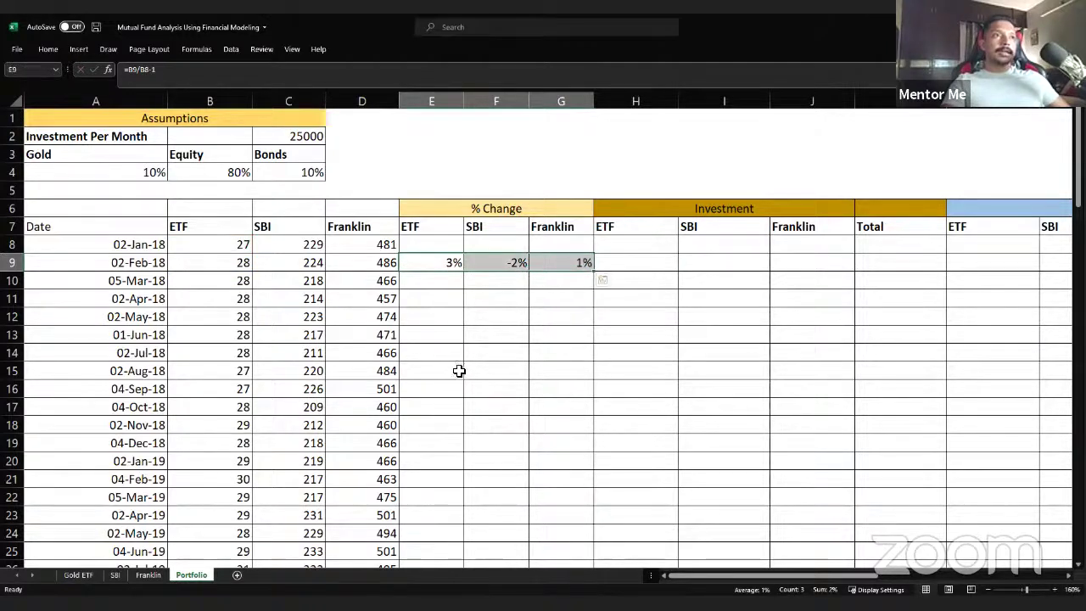
pyautogui.doubleClick(594, 269)
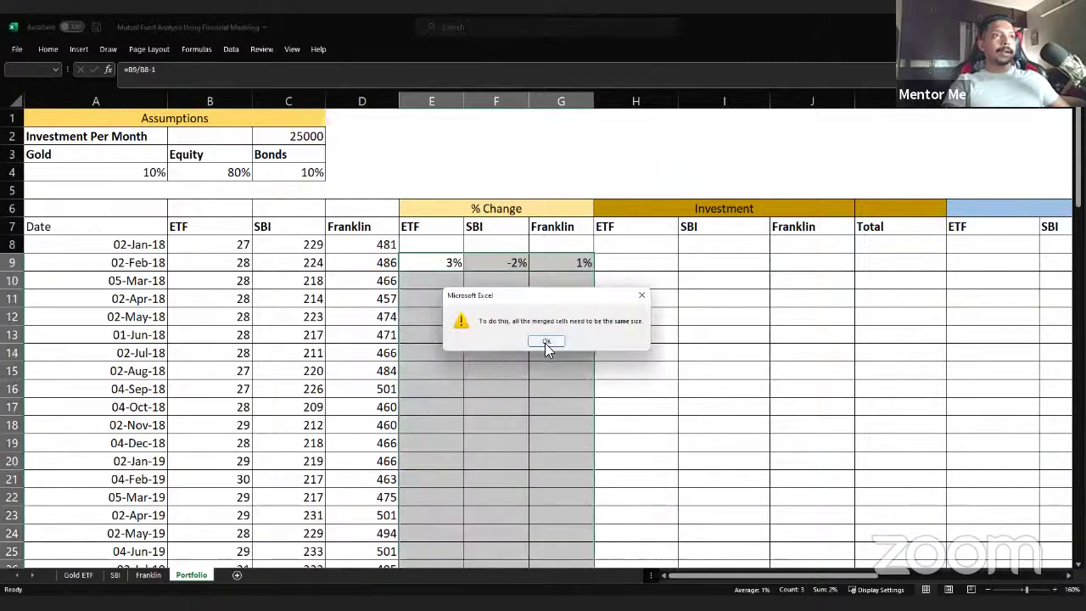
pyautogui.click(549, 343)
# Step: Insert a blank row between the Correlation row and the Returns Equity vs Bonds table
pyautogui.click(420, 281)
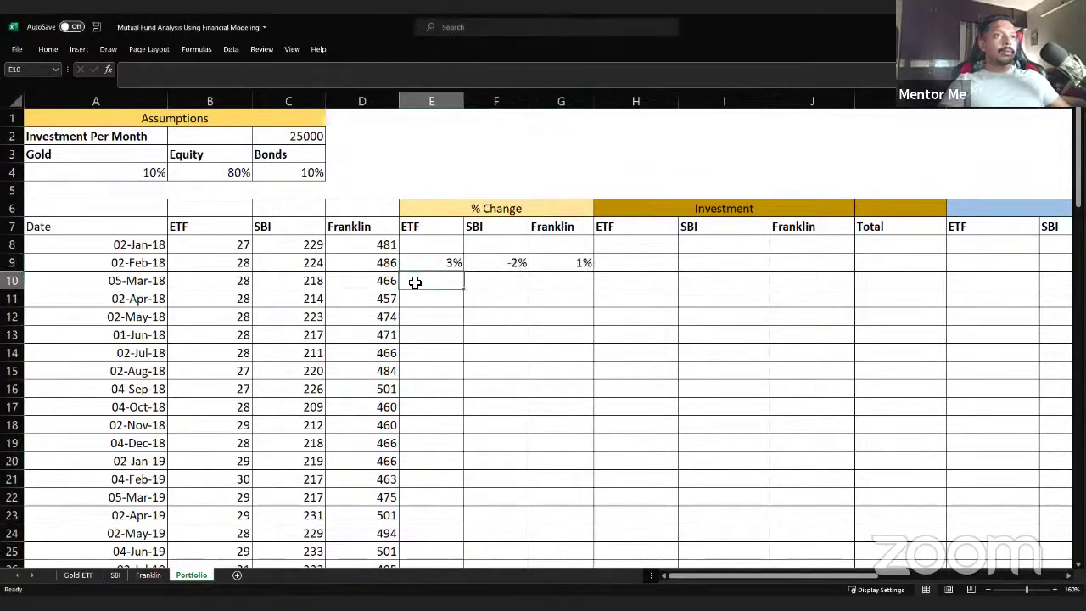
pyautogui.click(394, 278)
pyautogui.press('Down')
pyautogui.press('Down')
pyautogui.press('Down')
pyautogui.press('Down')
pyautogui.press('Down')
pyautogui.press('Down')
pyautogui.press('Down')
pyautogui.press('Down')
pyautogui.press('Down')
pyautogui.press('Down')
pyautogui.press('Down')
pyautogui.press('Down')
pyautogui.press('Down')
pyautogui.press('Down')
pyautogui.press('Down')
pyautogui.press('Down')
pyautogui.press('Down')
pyautogui.press('Down')
pyautogui.press('Down')
pyautogui.press('Down')
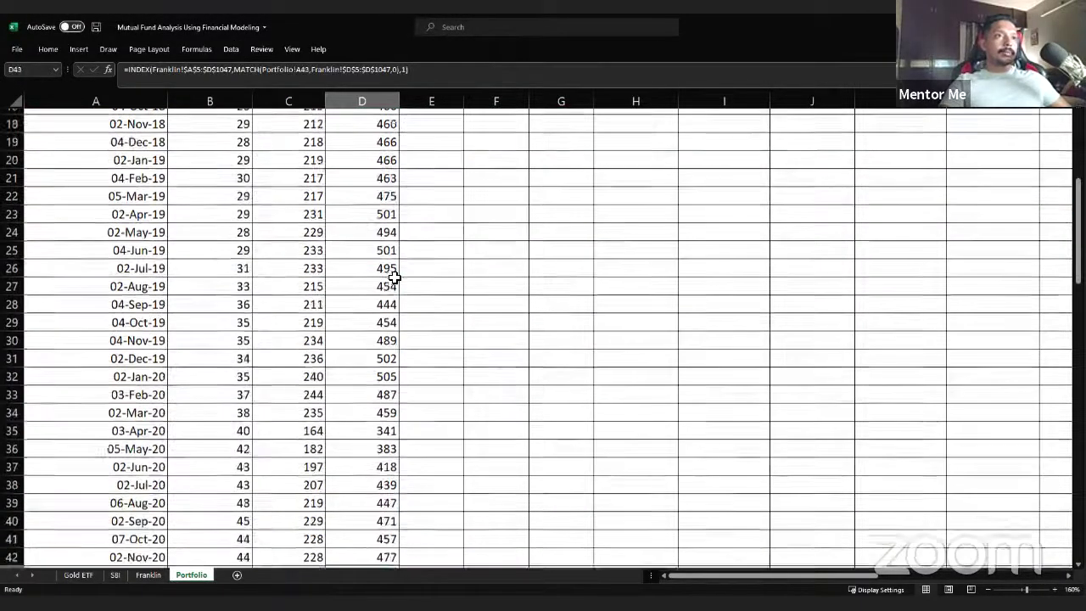
pyautogui.press('Down')
pyautogui.press('Down')
pyautogui.press('Down')
pyautogui.press('Down')
pyautogui.press('Down')
pyautogui.press('Down')
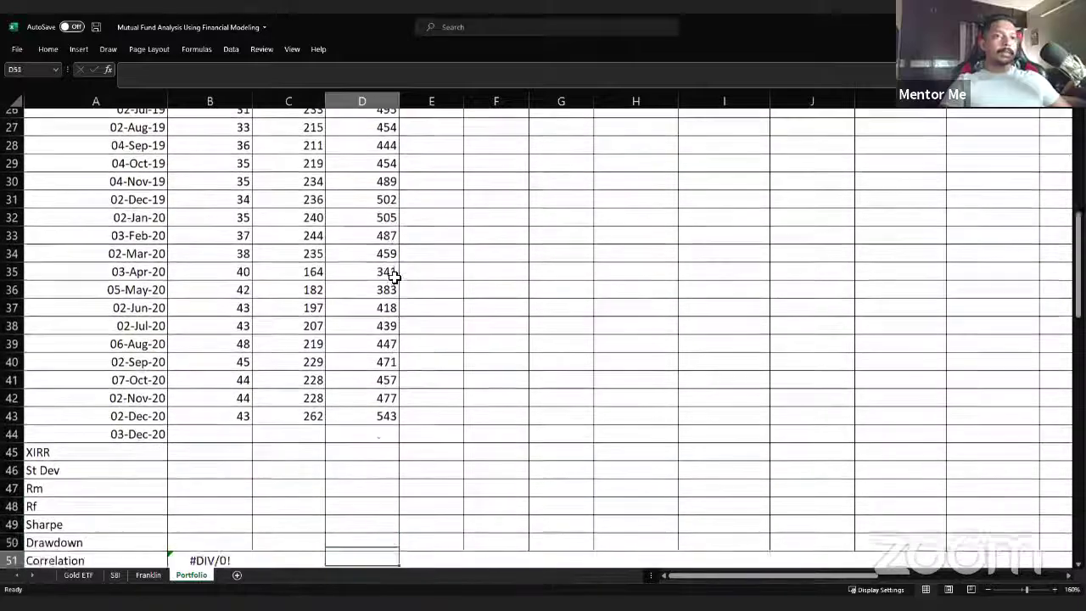
pyautogui.press('Up')
pyautogui.press('Up')
pyautogui.press('Up')
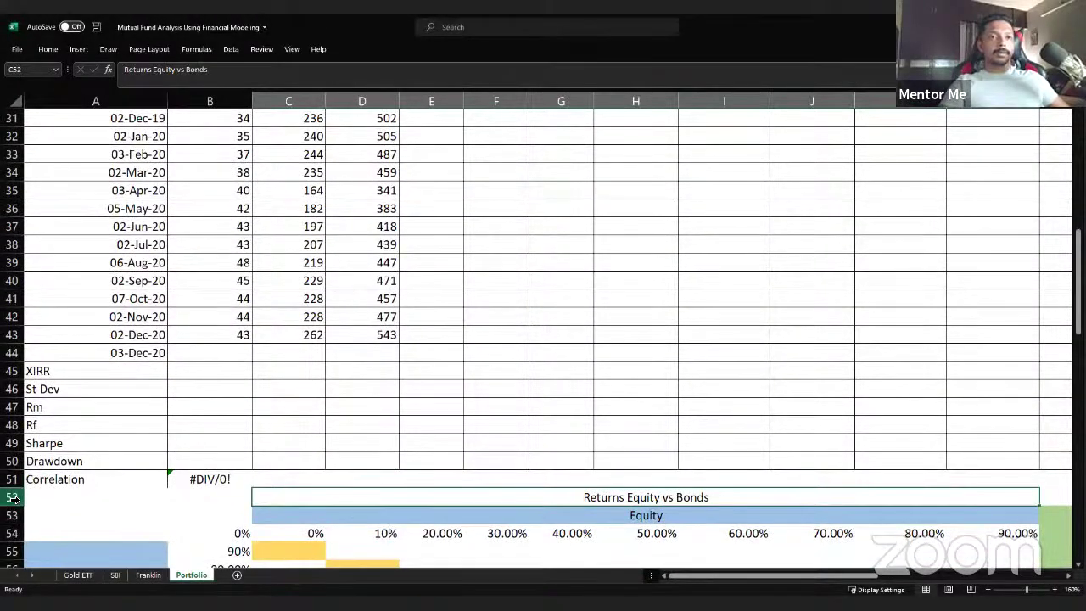
pyautogui.click(16, 497)
pyautogui.rightClick(19, 497)
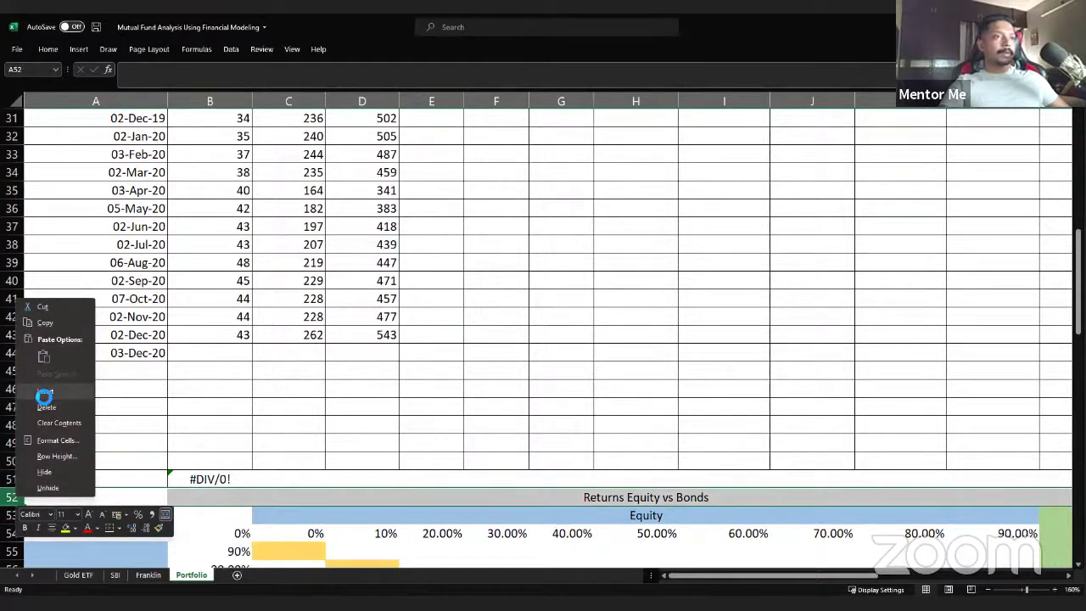
pyautogui.click(45, 394)
# Step: Auto-fill the 02-Feb-18 % Change formulas for ETF, SBI and Franklin down the remaining rows
pyautogui.scroll(3, 385, 407)
pyautogui.click(387, 388)
pyautogui.hotkey('ctrl', 'Up')
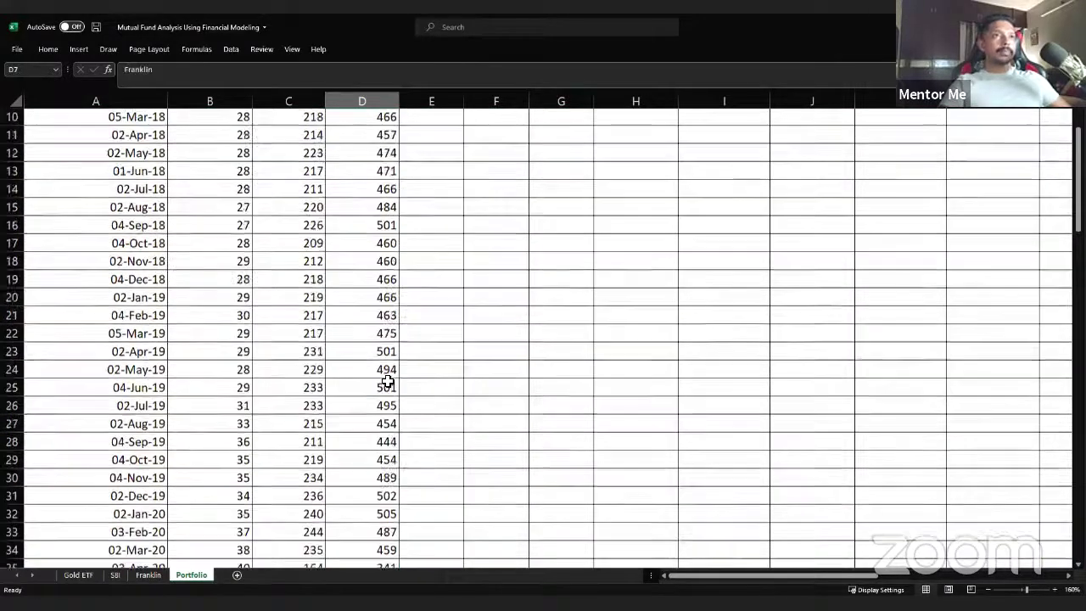
pyautogui.moveTo(448, 155); pyautogui.dragTo(589, 162)
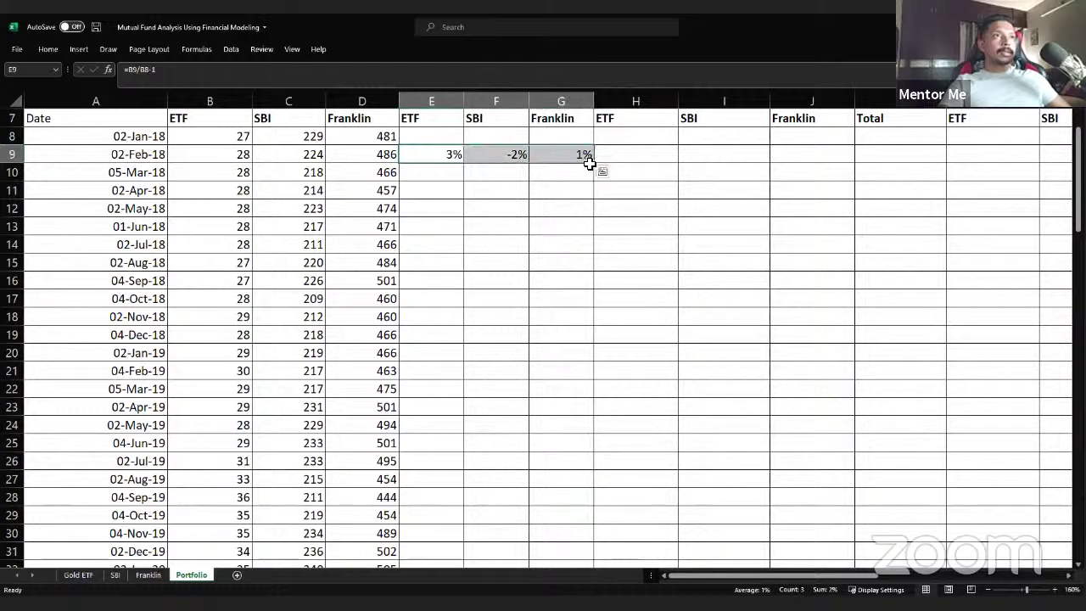
pyautogui.doubleClick(598, 164)
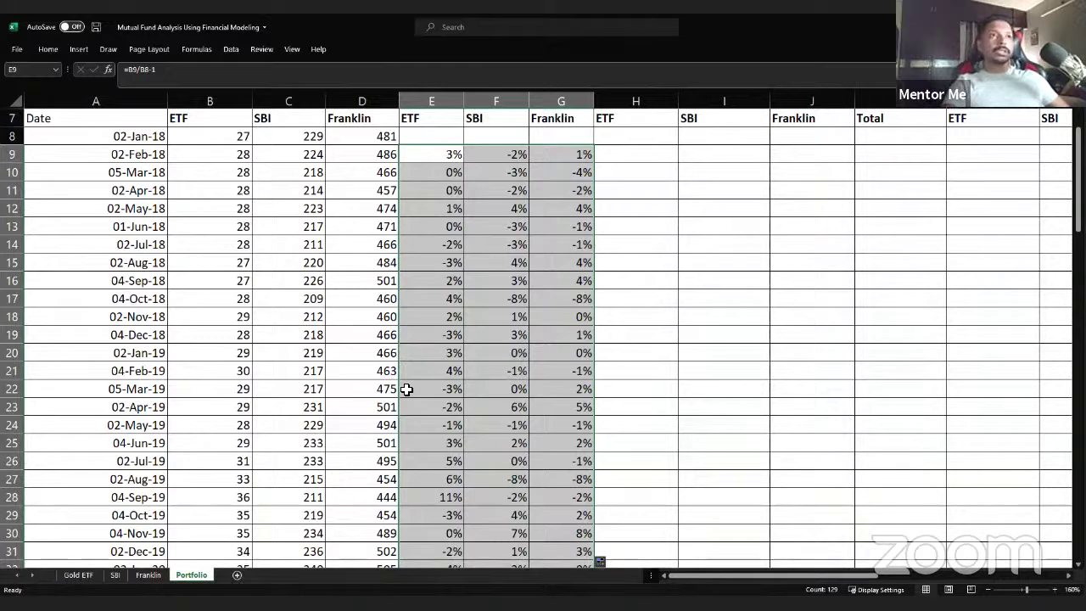
# Step: Check the 02-Feb-18 % Change formulas in the ETF, SBI and Franklin columns
pyautogui.scroll(2, 407, 389)
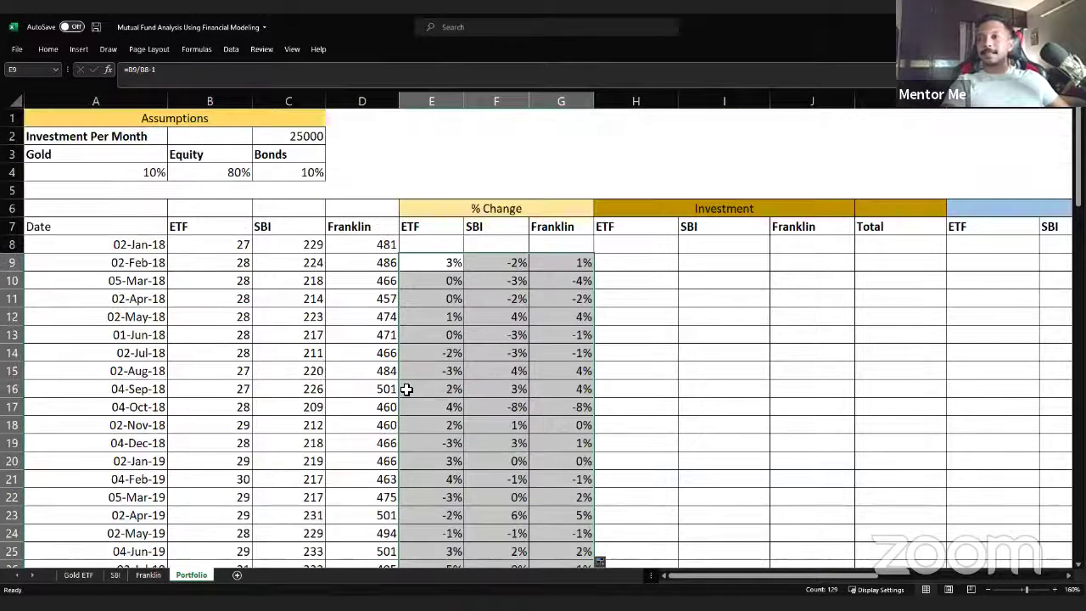
pyautogui.click(509, 266)
pyautogui.click(570, 263)
pyautogui.doubleClick(441, 267)
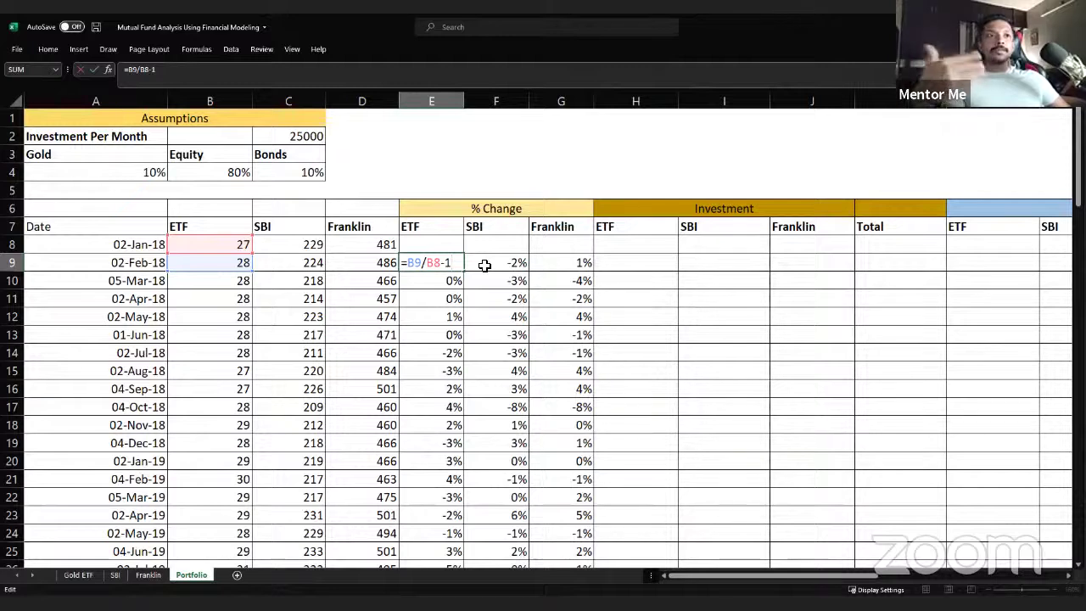
pyautogui.hotkey('ctrl', 'Return')
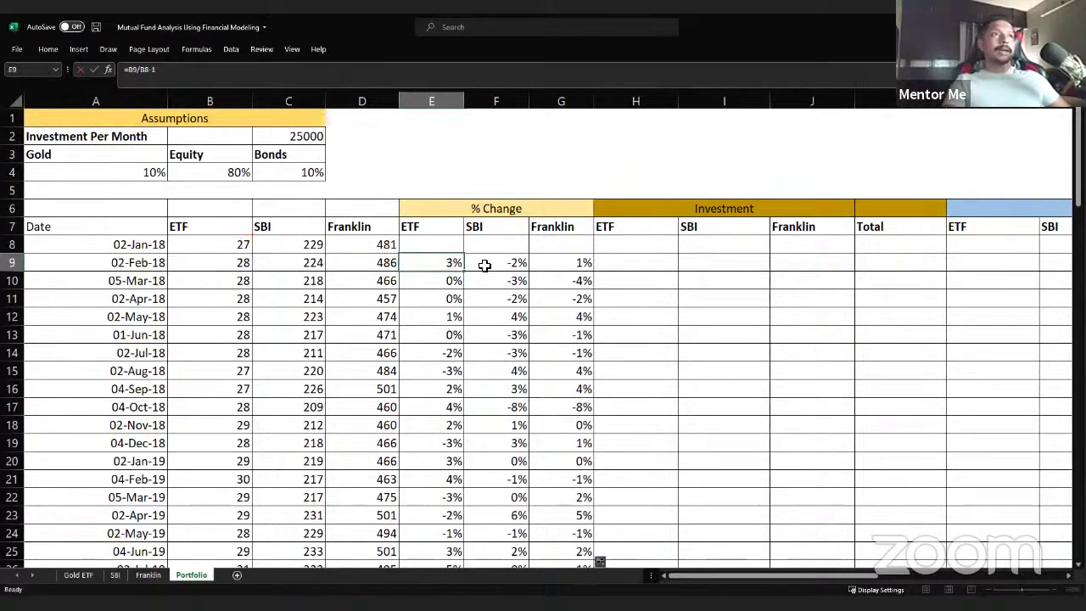
pyautogui.press('Right')
pyautogui.press('Right')
pyautogui.press('Right')
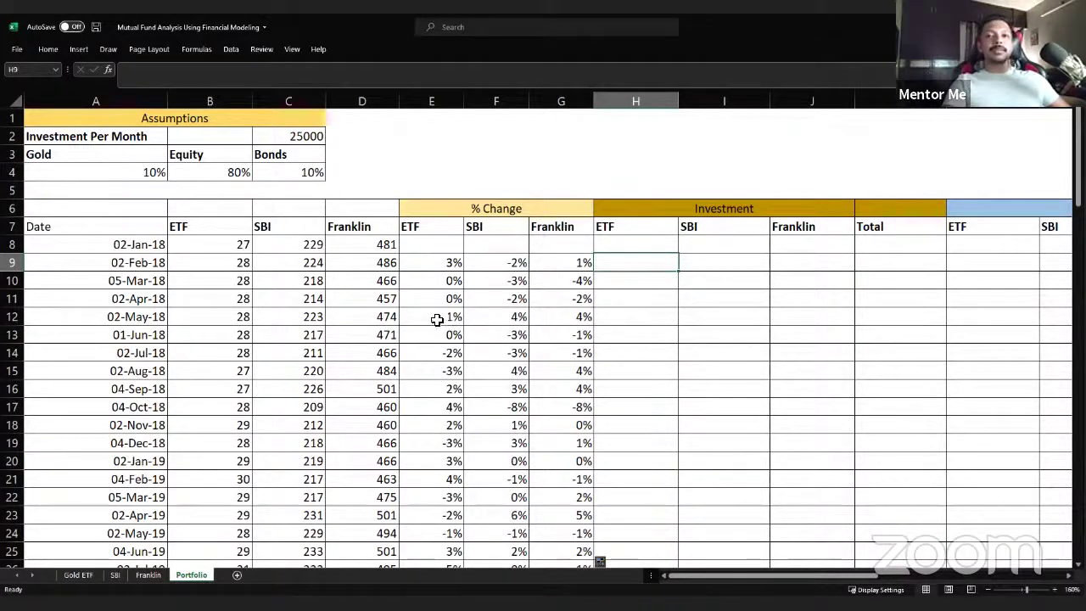
# Step: Calculate the negative ETF Investment for 02-Jan-18 in H8 with the formula =-$A$4*$C$2
pyautogui.click(634, 243)
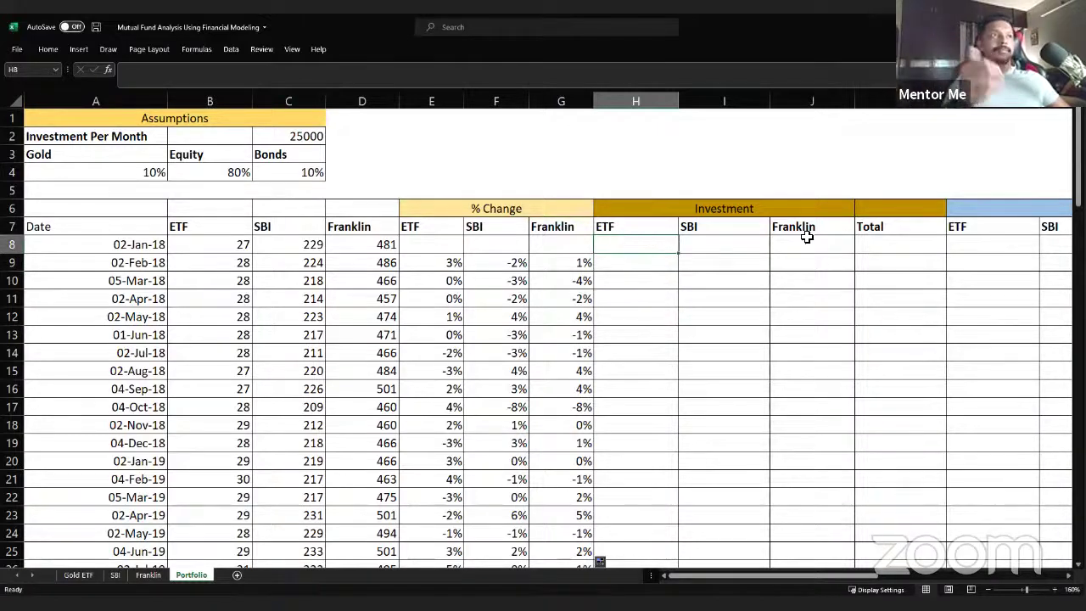
pyautogui.write('=')
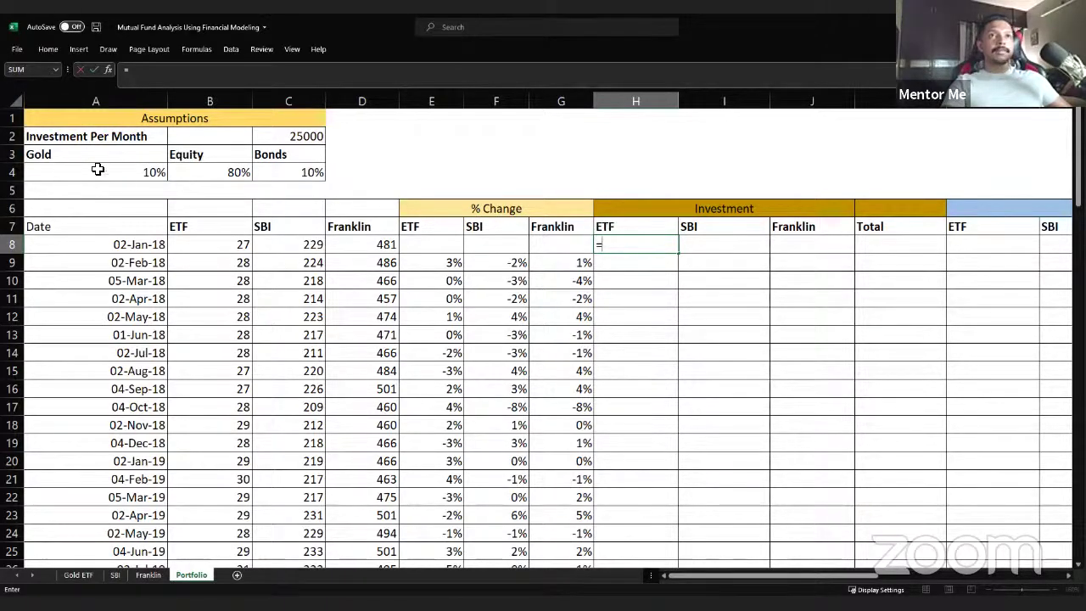
pyautogui.click(142, 174)
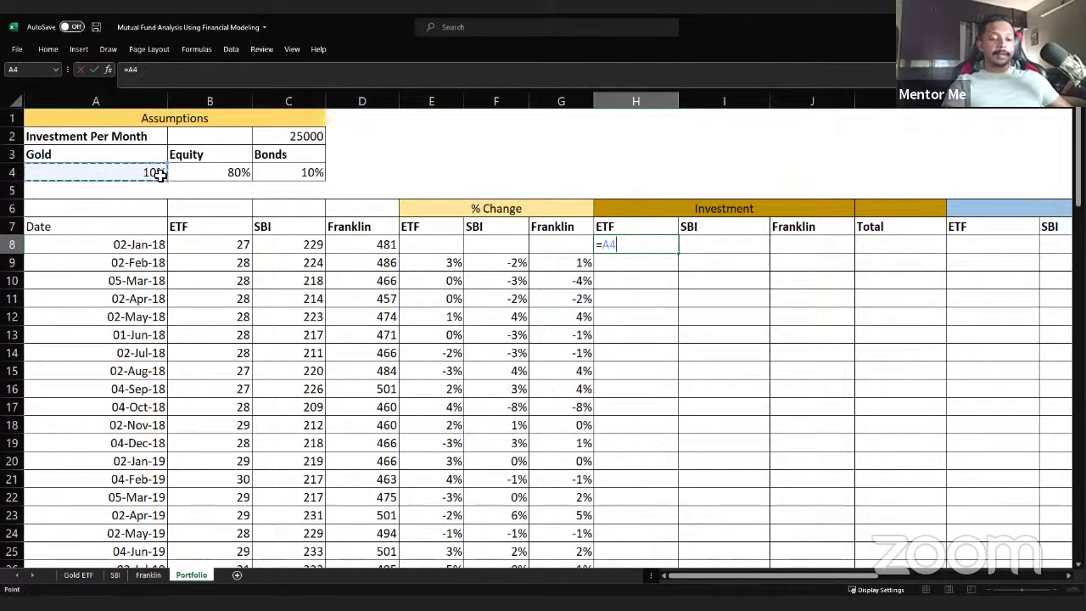
pyautogui.press('F4')
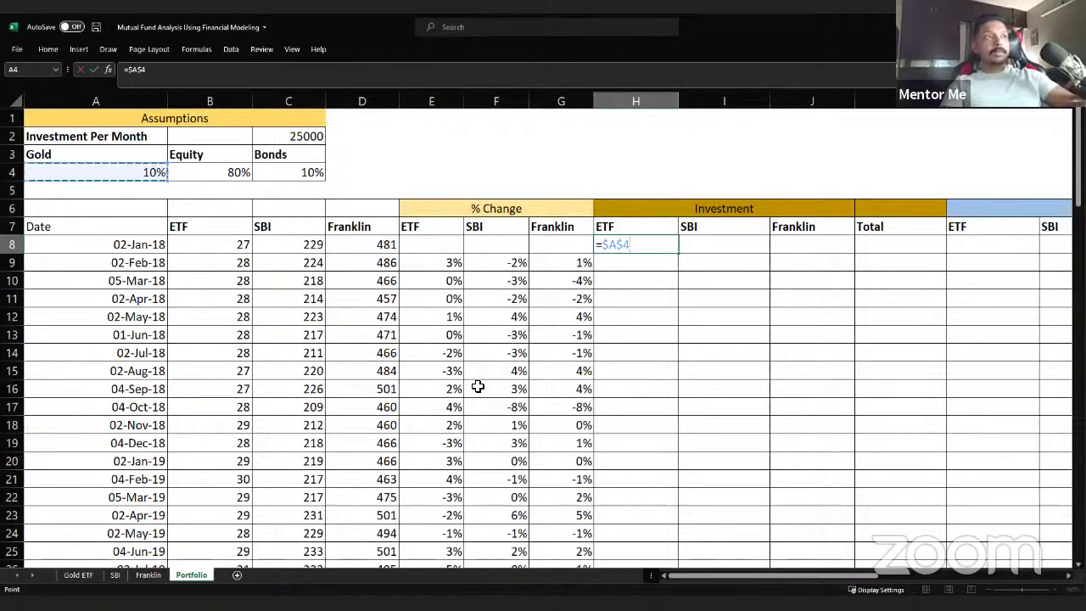
pyautogui.write('*')
pyautogui.click(311, 135)
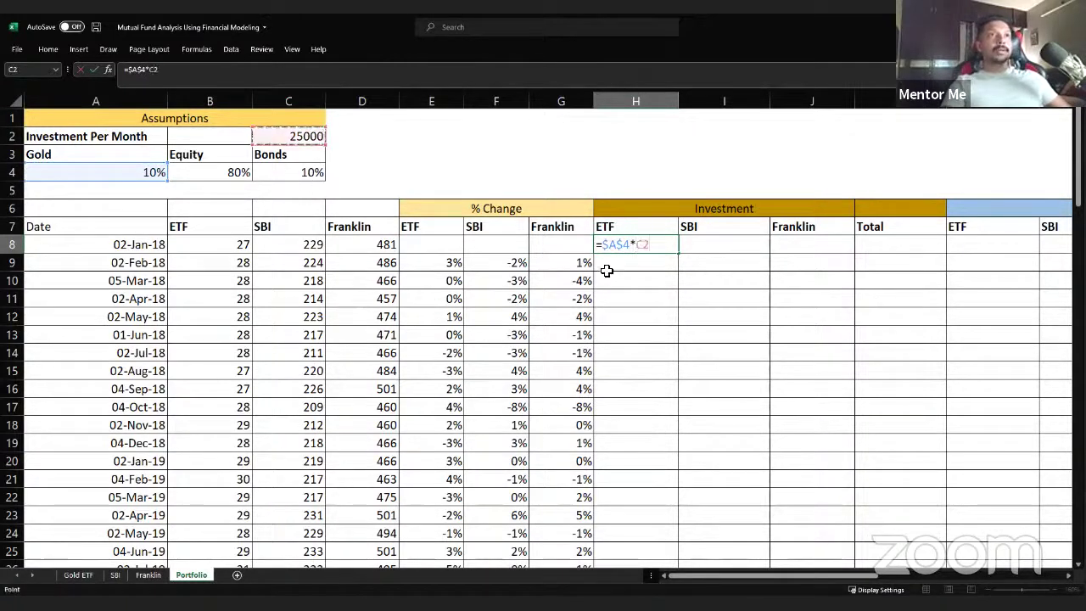
pyautogui.press('F4')
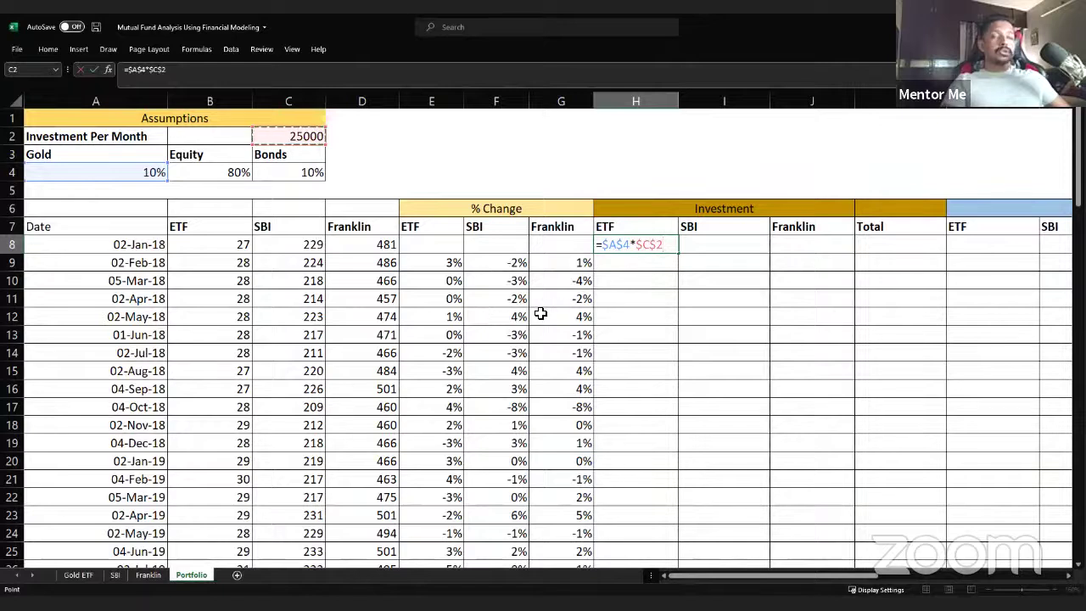
pyautogui.click(603, 245)
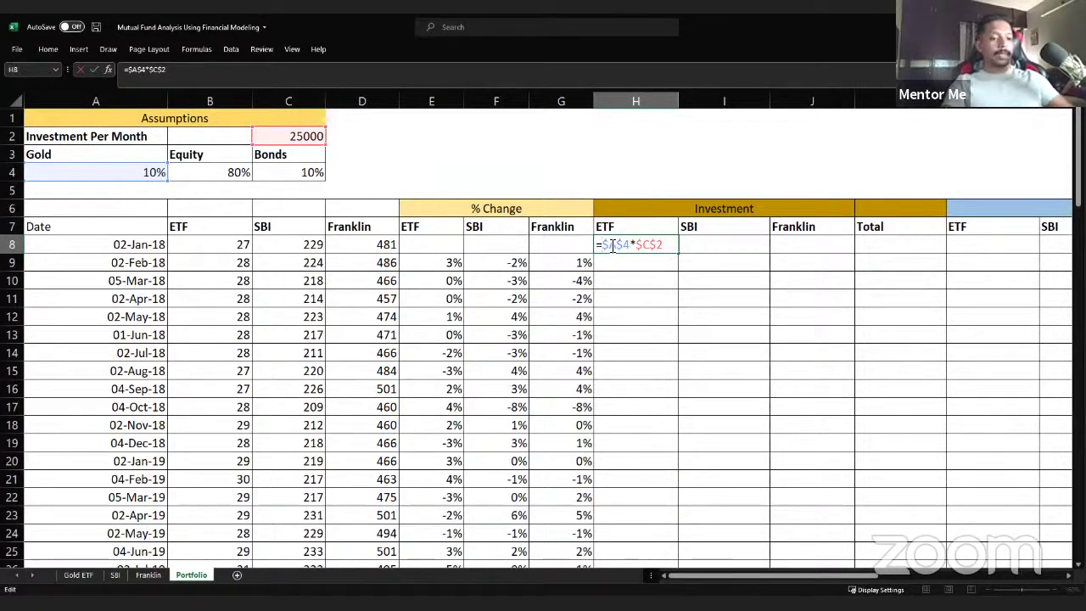
pyautogui.write('-')
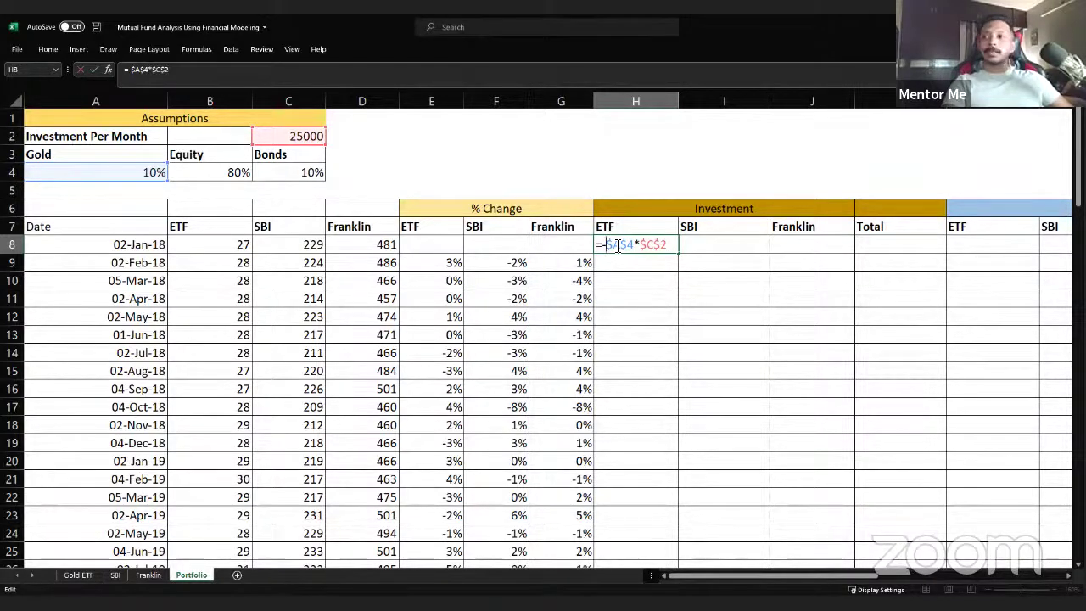
pyautogui.hotkey('ctrl', 'Return')
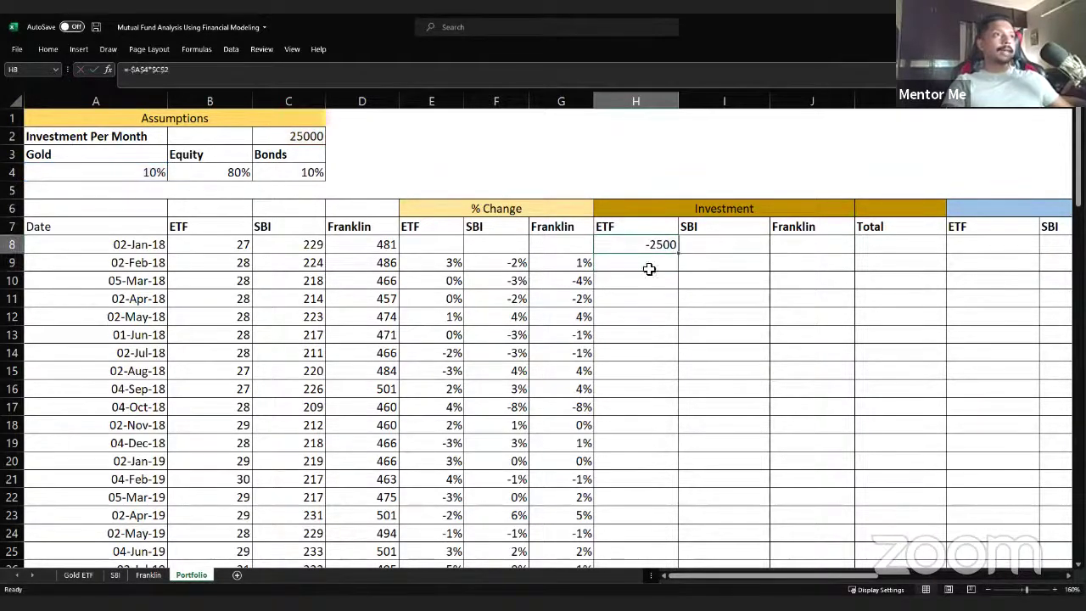
# Step: Try the H8 Investment formula across SBI and Franklin, and change its Gold weight reference to A$4
pyautogui.moveTo(683, 252); pyautogui.dragTo(813, 255)
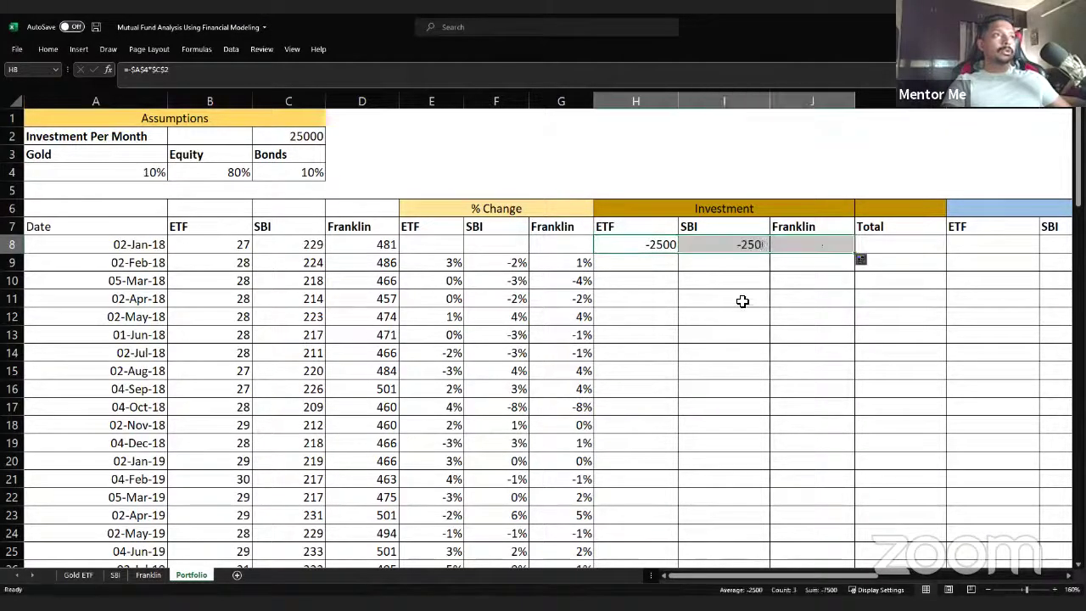
pyautogui.doubleClick(664, 245)
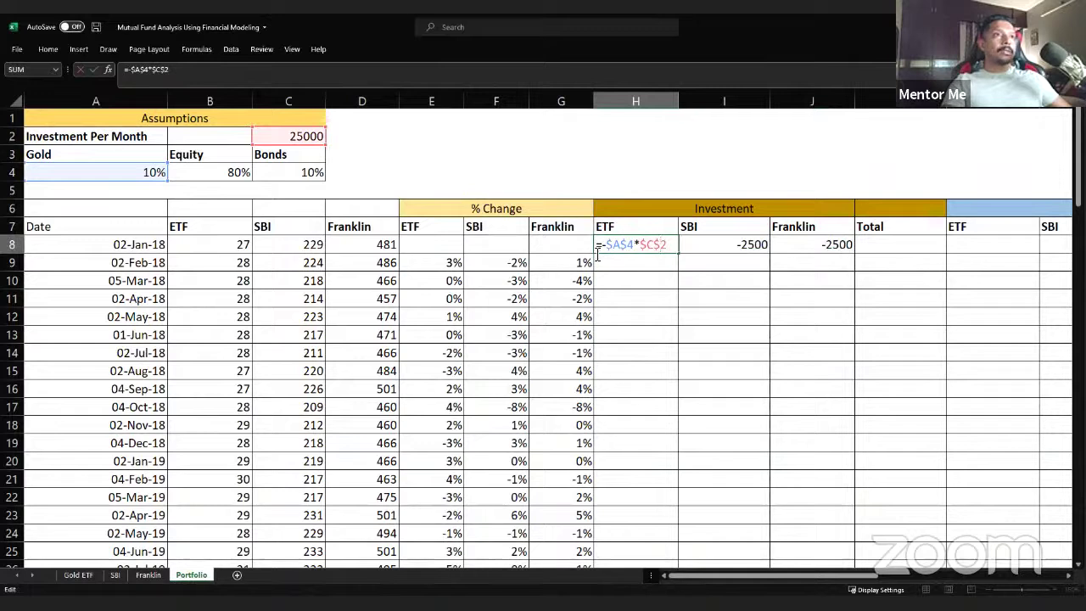
pyautogui.press('F4')
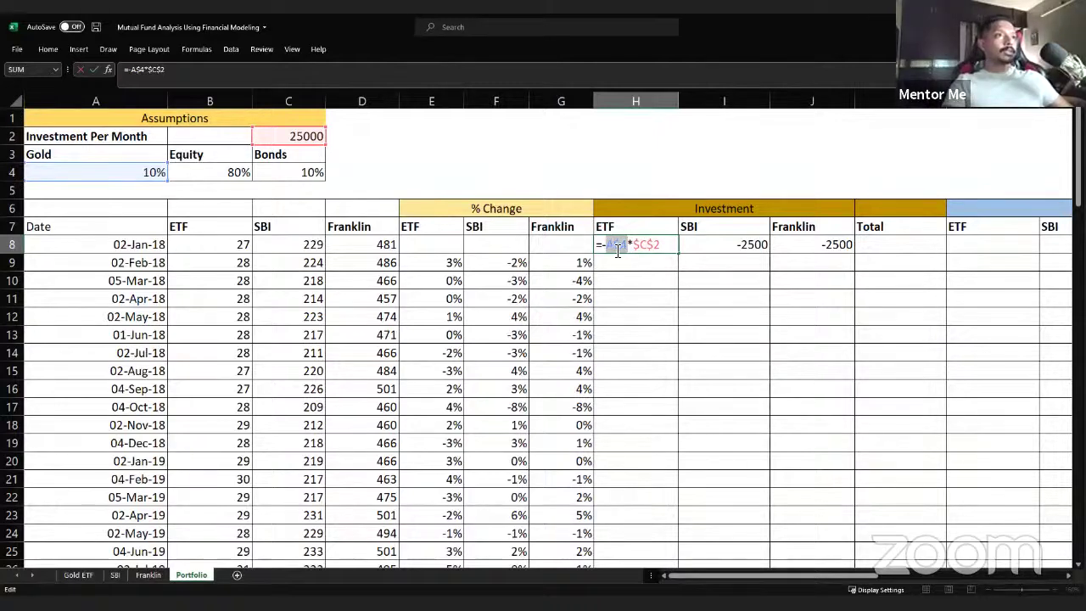
pyautogui.press('Return')
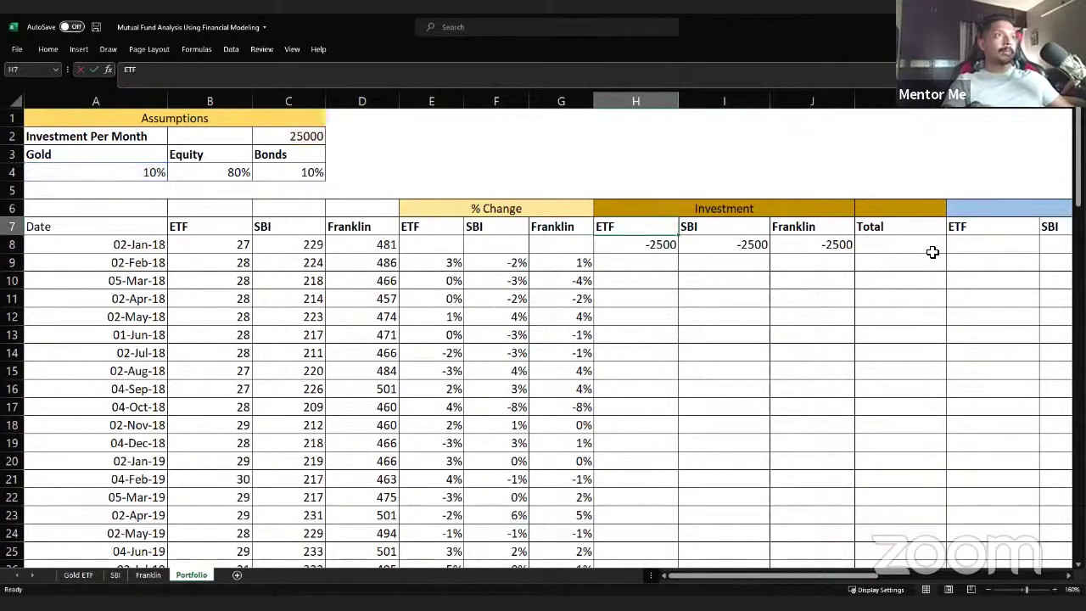
# Step: Copy the ETF Investment formula =-A$4*$C$2 from H8 across to the SBI and Franklin cells of 02-Jan-18
pyautogui.press('Up')
pyautogui.hotkey('ctrl', 'c')
pyautogui.hotkey('shift', 'Right')
pyautogui.hotkey('shift', 'Right')
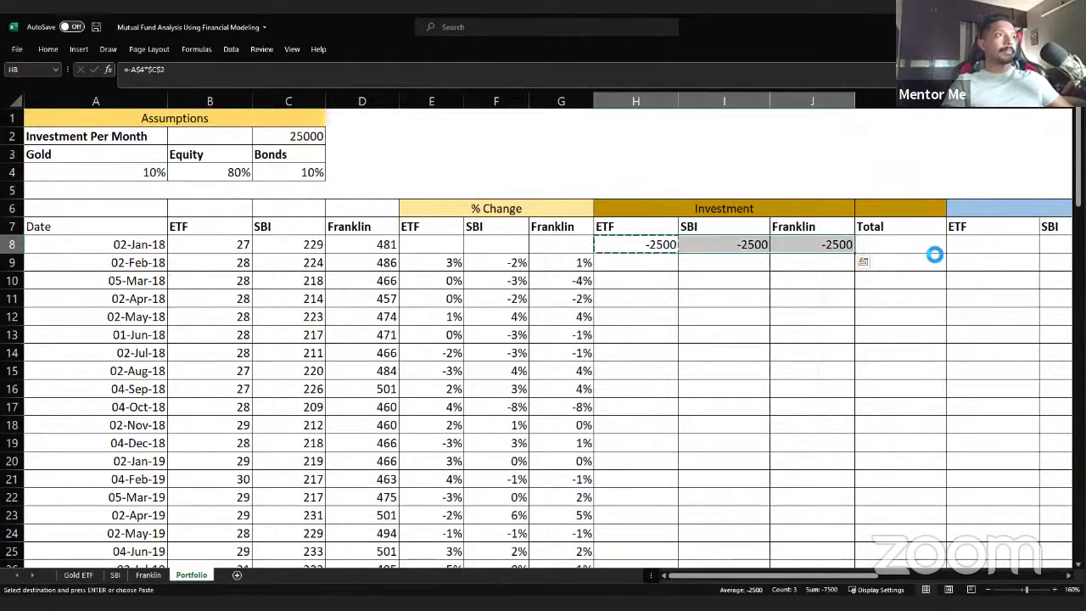
pyautogui.press('Return')
# Step: Check which weight and monthly amount the ETF, SBI and Franklin Investment formulas in row 8 refer to
pyautogui.press('F2')
pyautogui.press('Escape')
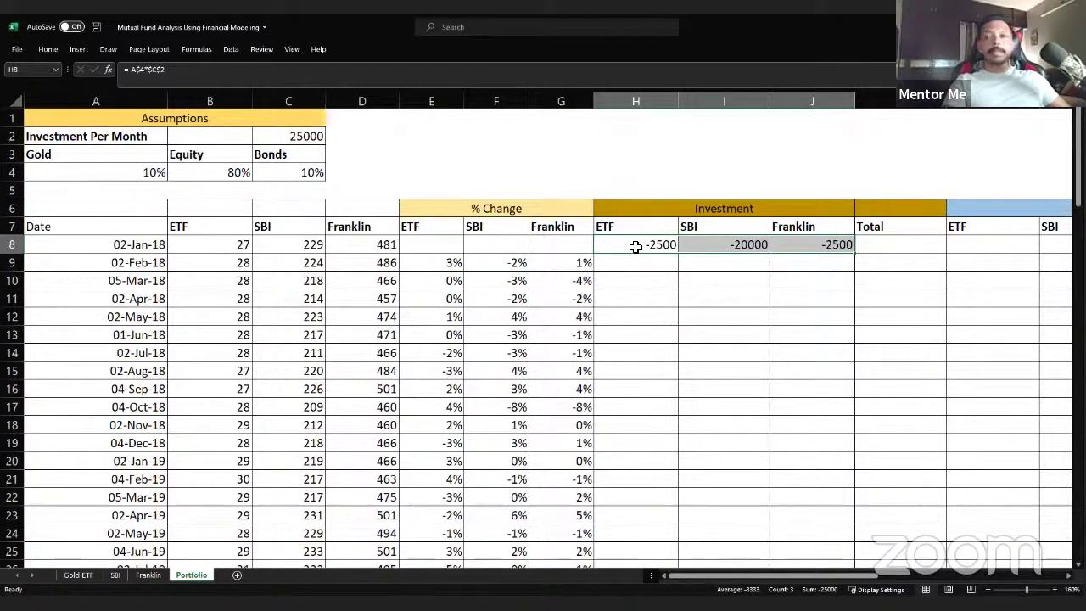
pyautogui.press('Right')
pyautogui.press('F2')
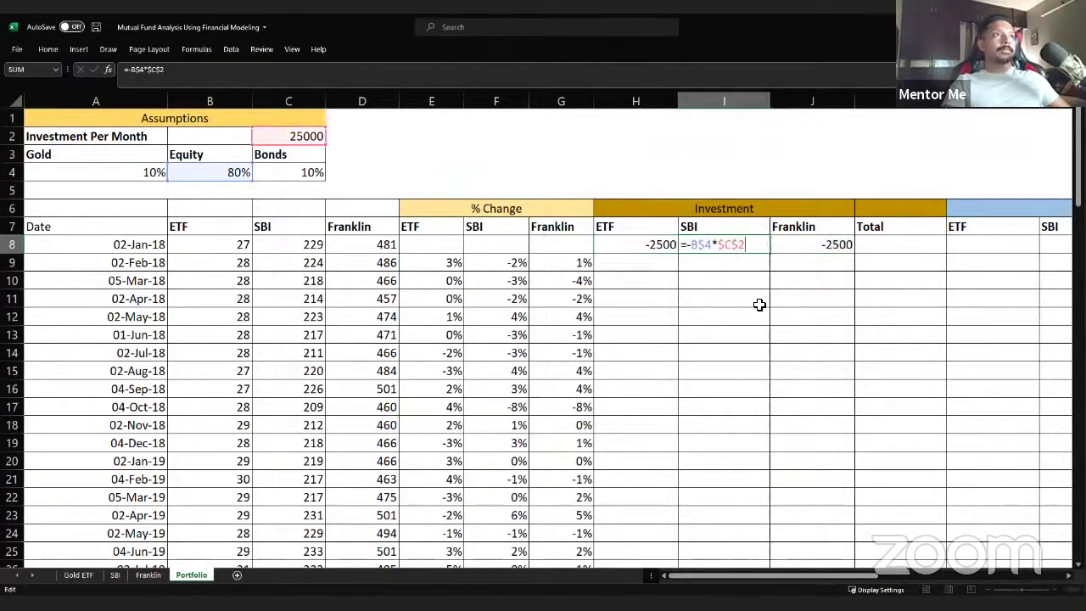
pyautogui.press('Escape')
pyautogui.press('Right')
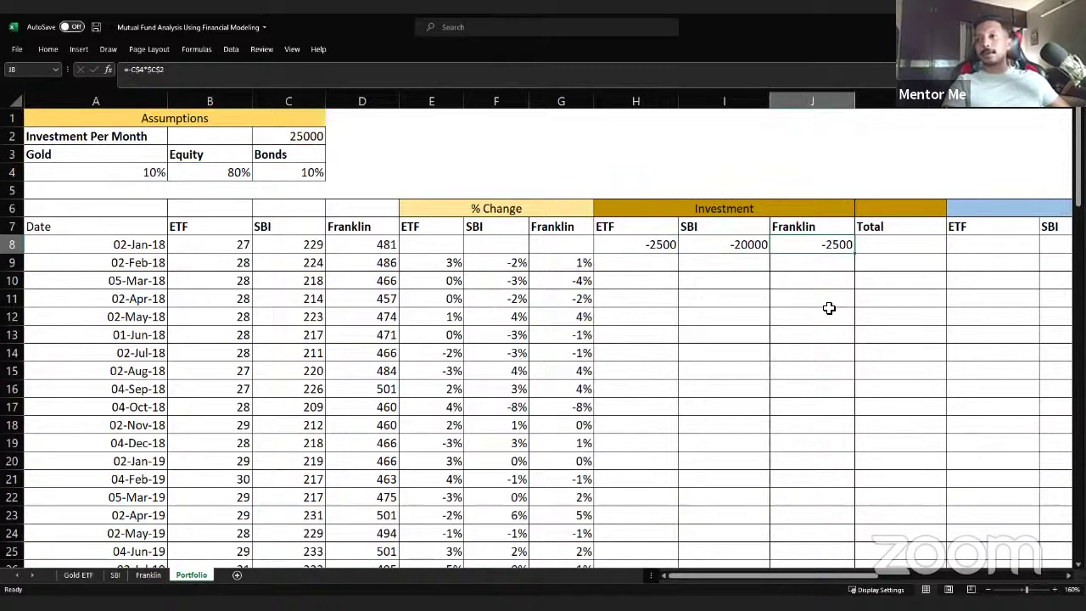
pyautogui.press('F2')
pyautogui.press('Escape')
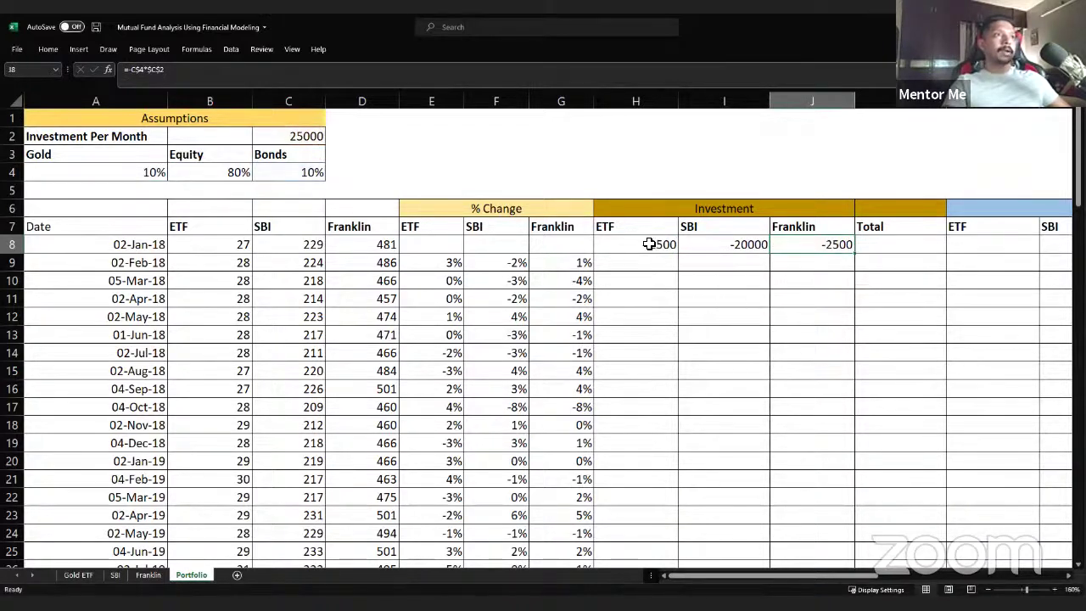
# Step: Auto-fill the three 02-Jan-18 Investment formulas down the remaining rows and check them as far as the Correlation row
pyautogui.moveTo(645, 244); pyautogui.dragTo(853, 246)
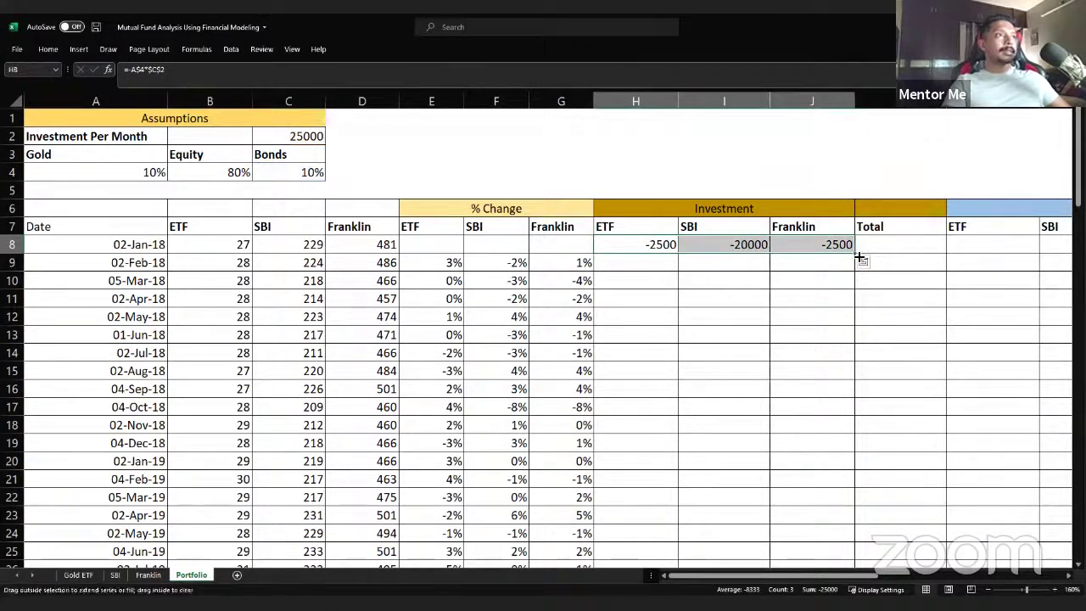
pyautogui.doubleClick(855, 254)
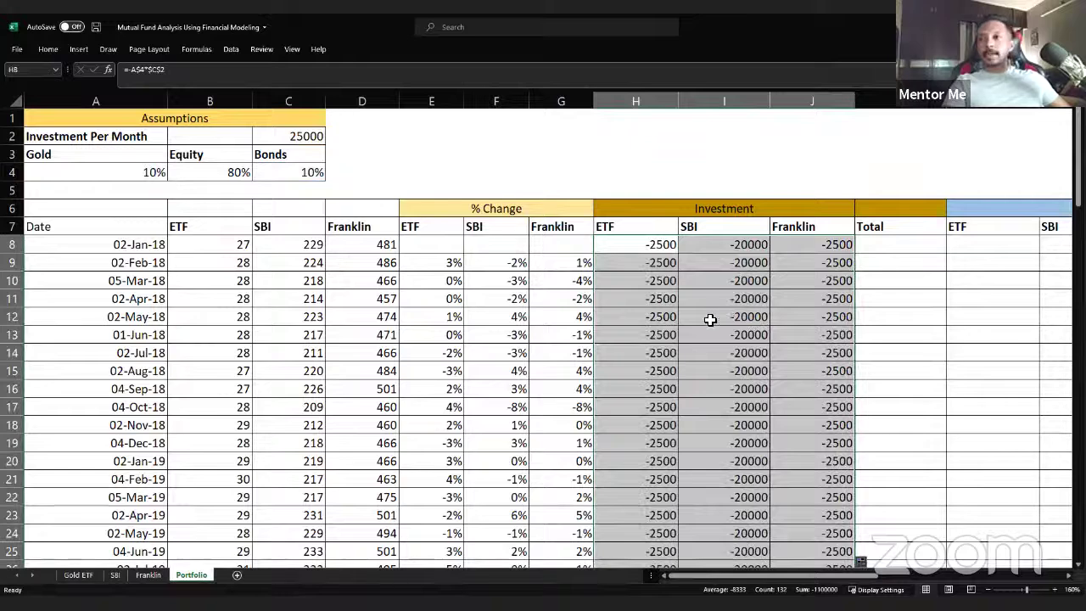
pyautogui.click(688, 300)
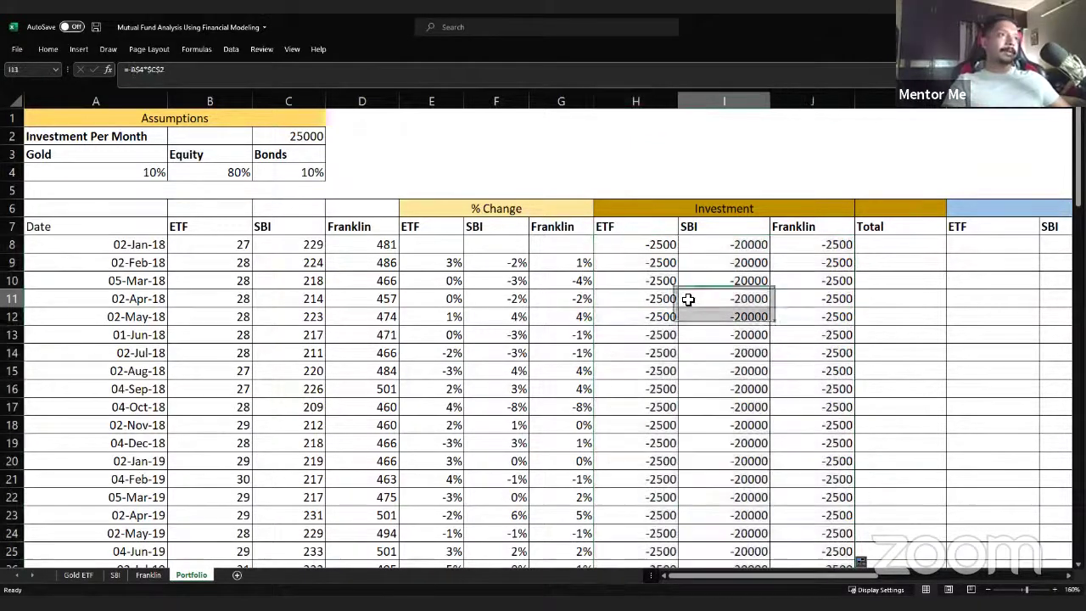
pyautogui.scroll(-2, 688, 300)
pyautogui.scroll(-6, 688, 301)
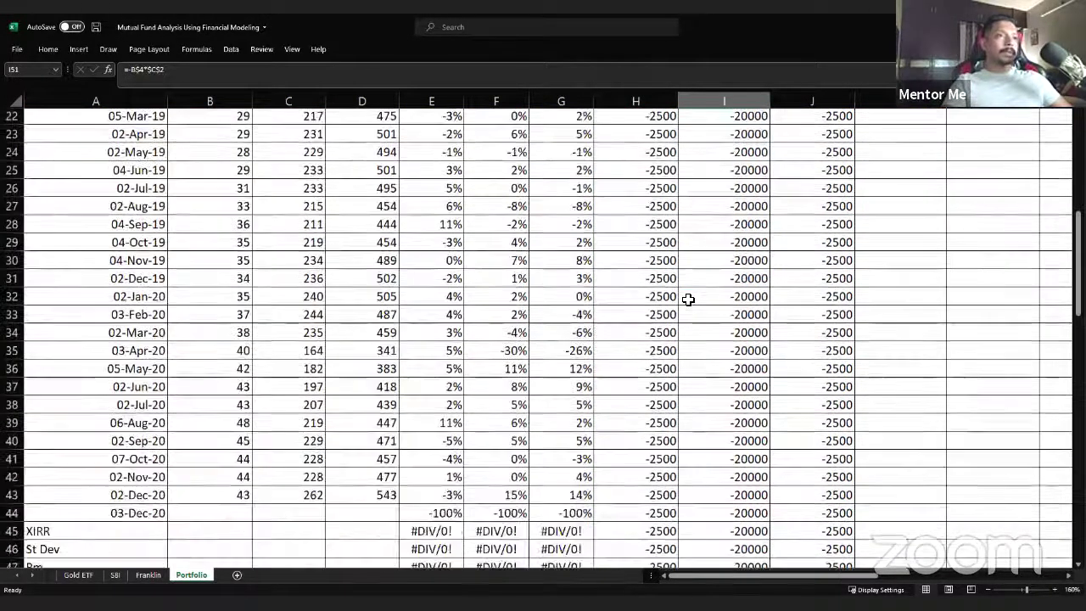
pyautogui.scroll(-1, 688, 300)
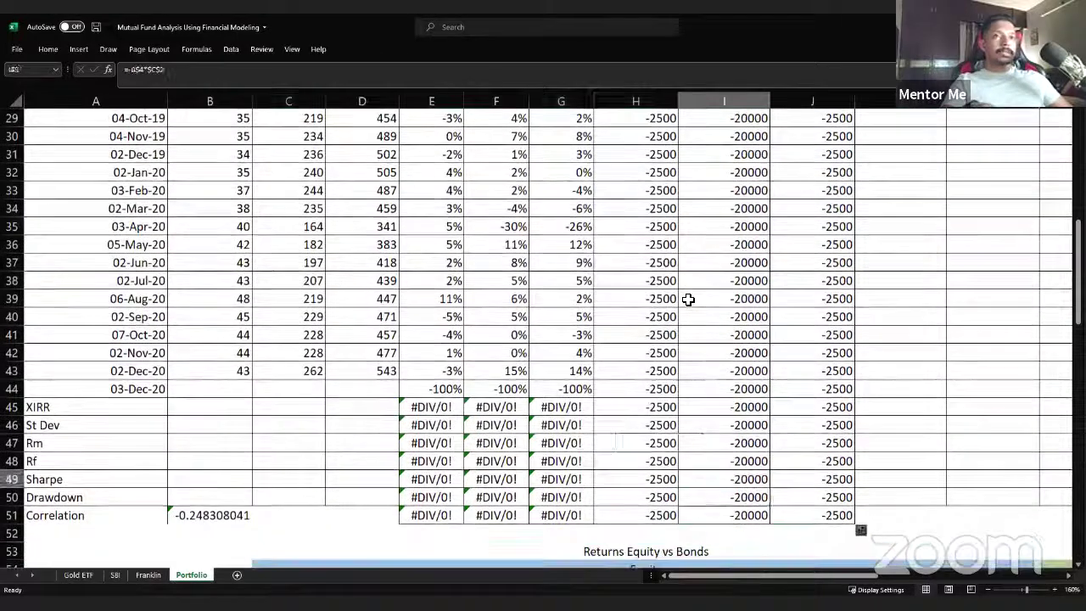
# Step: Clear the surplus % Change formulas in E45:G51, from the XIRR row to the Correlation row
pyautogui.press('Left')
pyautogui.press('Left')
pyautogui.press('Left')
pyautogui.press('Left')
pyautogui.press('Up')
pyautogui.press('Up')
pyautogui.press('Up')
pyautogui.press('Up')
pyautogui.press('Up')
pyautogui.press('Up')
pyautogui.hotkey('shift', 'Right')
pyautogui.hotkey('shift', 'Right')
pyautogui.hotkey('shift', 'Down')
pyautogui.hotkey('shift', 'Down')
pyautogui.hotkey('shift', 'Down')
pyautogui.hotkey('shift', 'Down')
pyautogui.hotkey('shift', 'Down')
pyautogui.hotkey('shift', 'Down')
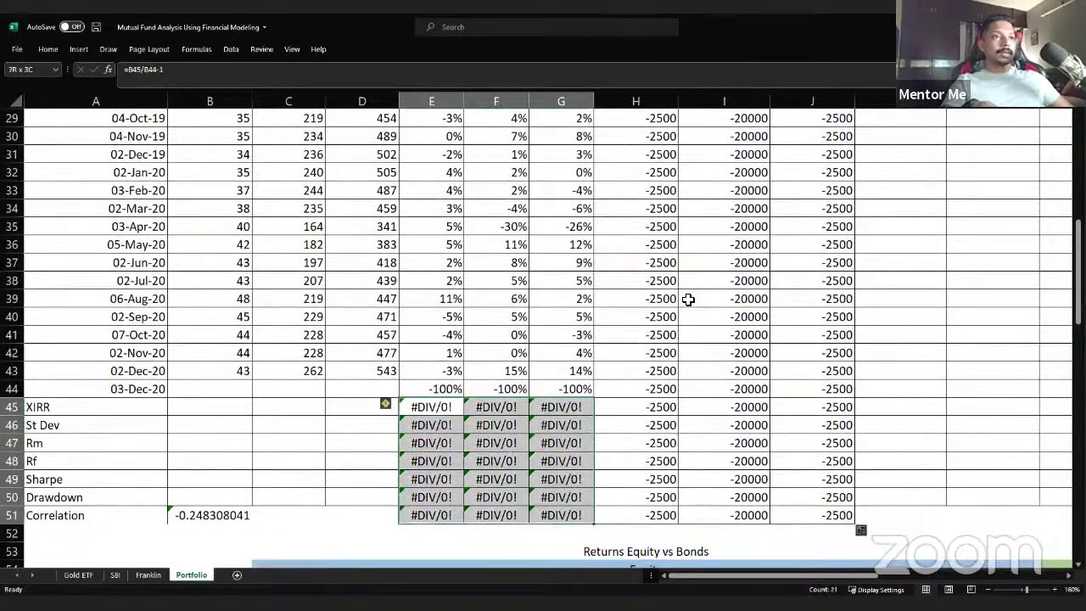
pyautogui.press('Delete')
# Step: Clear the surplus Investment formulas in H45:J51, from the XIRR row to the Correlation row
pyautogui.press('Right')
pyautogui.press('Right')
pyautogui.press('Right')
pyautogui.hotkey('shift', 'Right')
pyautogui.hotkey('shift', 'Right')
pyautogui.hotkey('shift', 'Right')
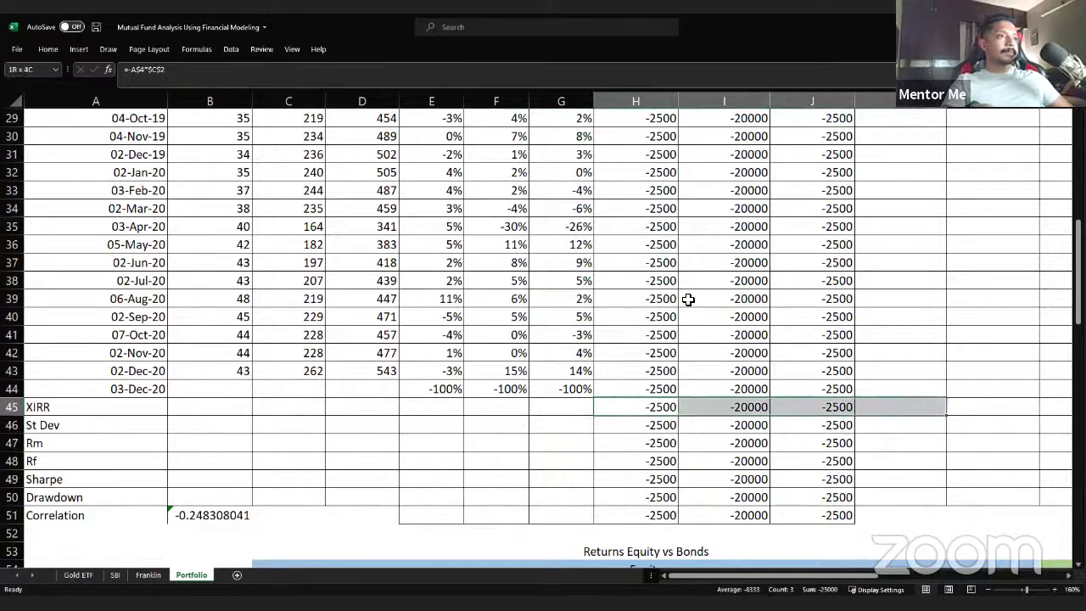
pyautogui.hotkey('shift', 'Left')
pyautogui.hotkey('shift', 'Down')
pyautogui.hotkey('shift', 'Down')
pyautogui.hotkey('shift', 'Down')
pyautogui.hotkey('shift', 'Down')
pyautogui.hotkey('shift', 'Down')
pyautogui.hotkey('shift', 'Down')
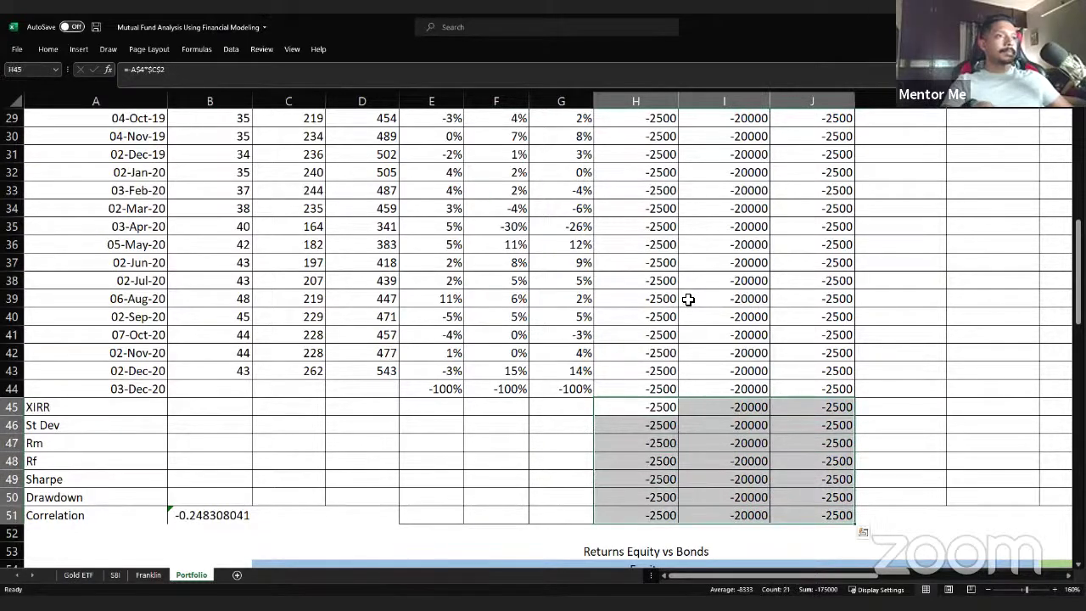
pyautogui.press('Delete')
pyautogui.click(659, 382)
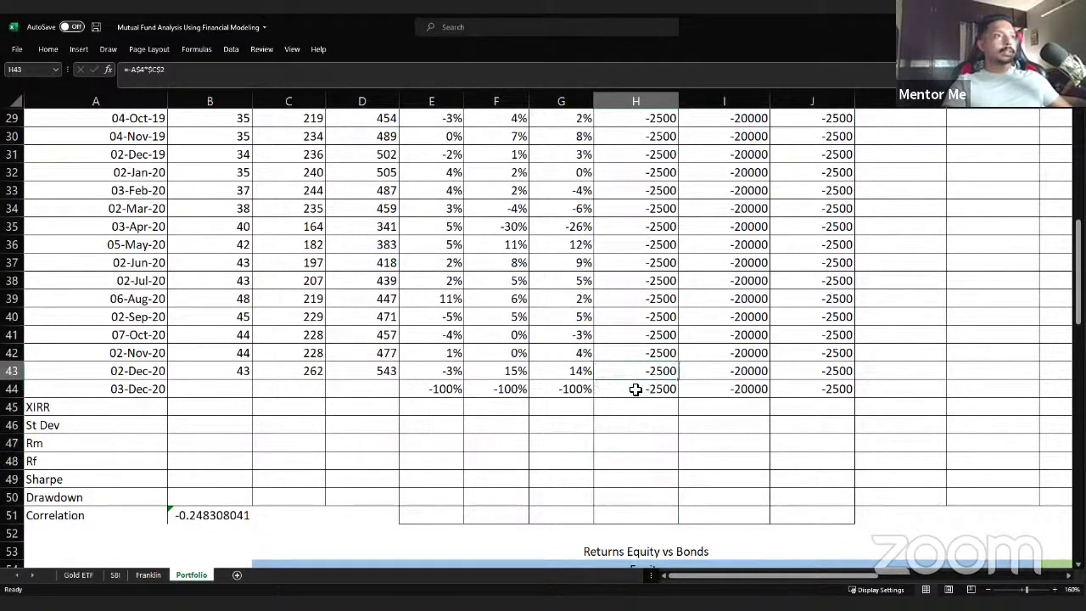
# Step: Clear the Investment and % Change cells of the three funds in the 03-Dec-20 row
pyautogui.moveTo(636, 388); pyautogui.dragTo(795, 388)
pyautogui.press('Delete')
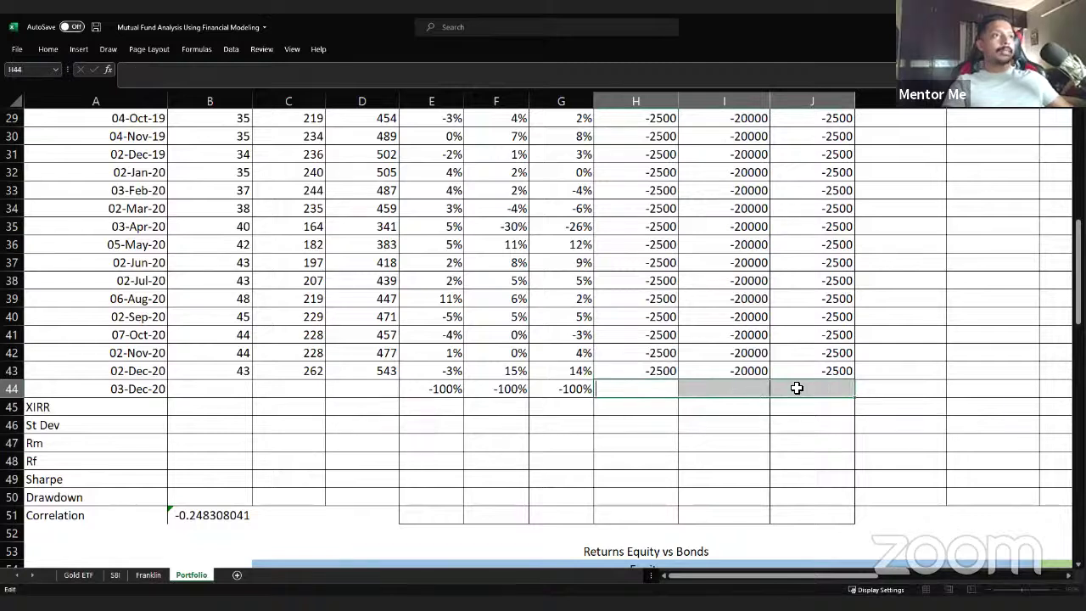
pyautogui.moveTo(434, 387); pyautogui.dragTo(556, 388)
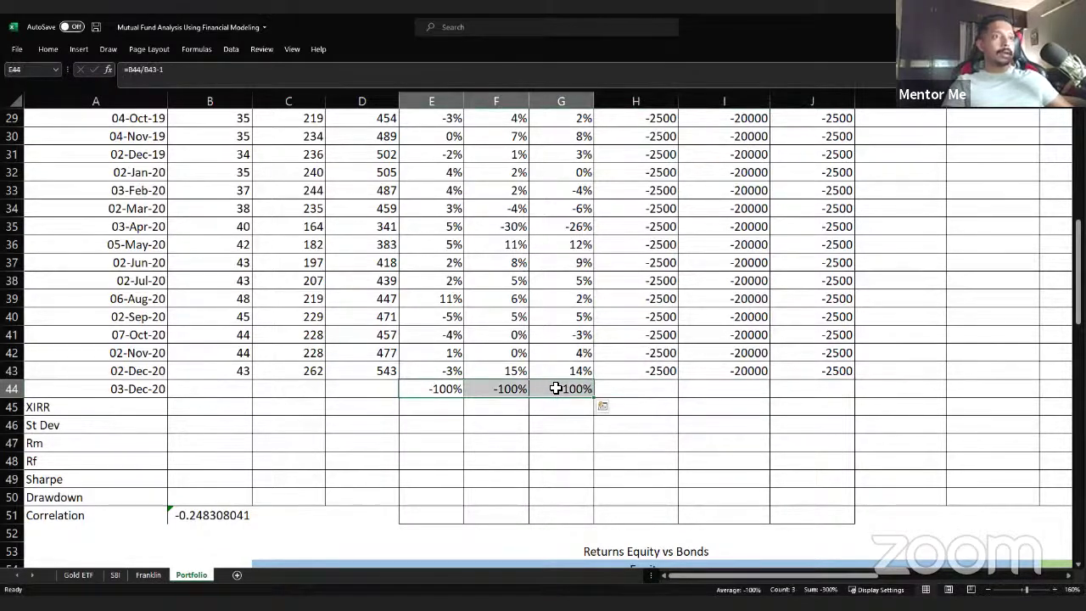
pyautogui.press('Delete')
pyautogui.click(700, 370)
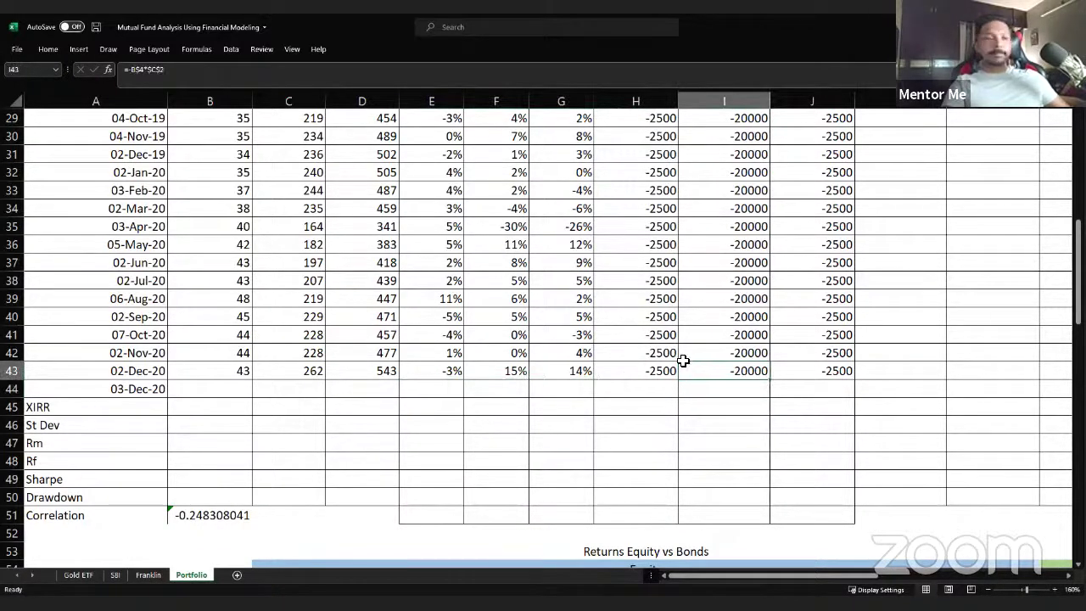
# Step: Check the ETF Investment formulas from October 2018 back up to the first months
pyautogui.scroll(7, 708, 353)
pyautogui.click(671, 287)
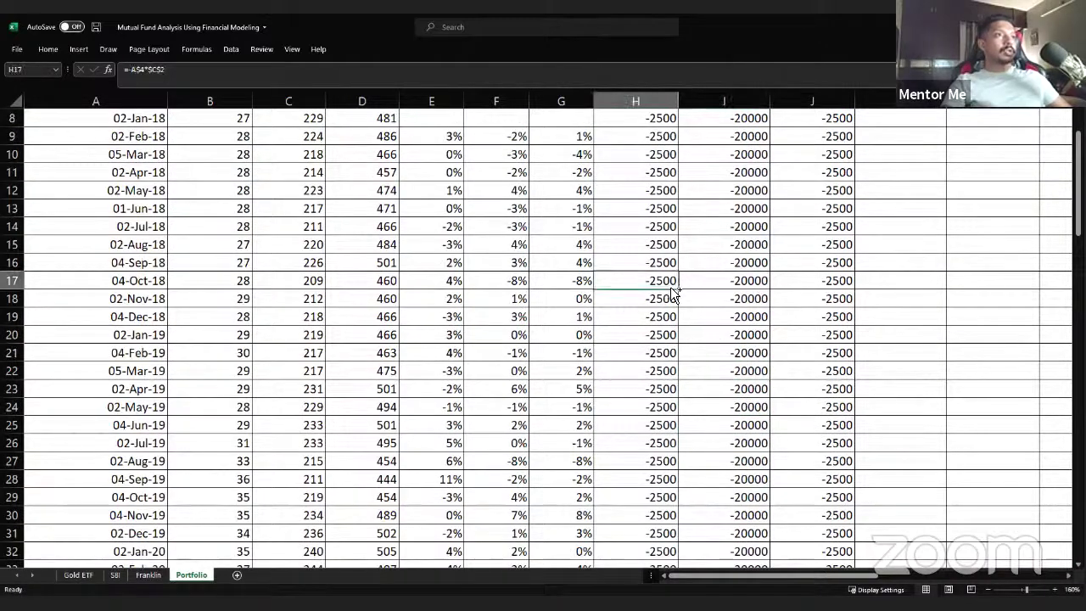
pyautogui.press('Up')
pyautogui.press('Up')
pyautogui.press('Up')
pyautogui.press('Up')
pyautogui.press('Up')
pyautogui.press('Up')
pyautogui.press('Up')
pyautogui.press('Up')
pyautogui.press('Up')
pyautogui.press('Up')
pyautogui.press('Up')
pyautogui.press('Down')
pyautogui.press('Down')
pyautogui.press('Down')
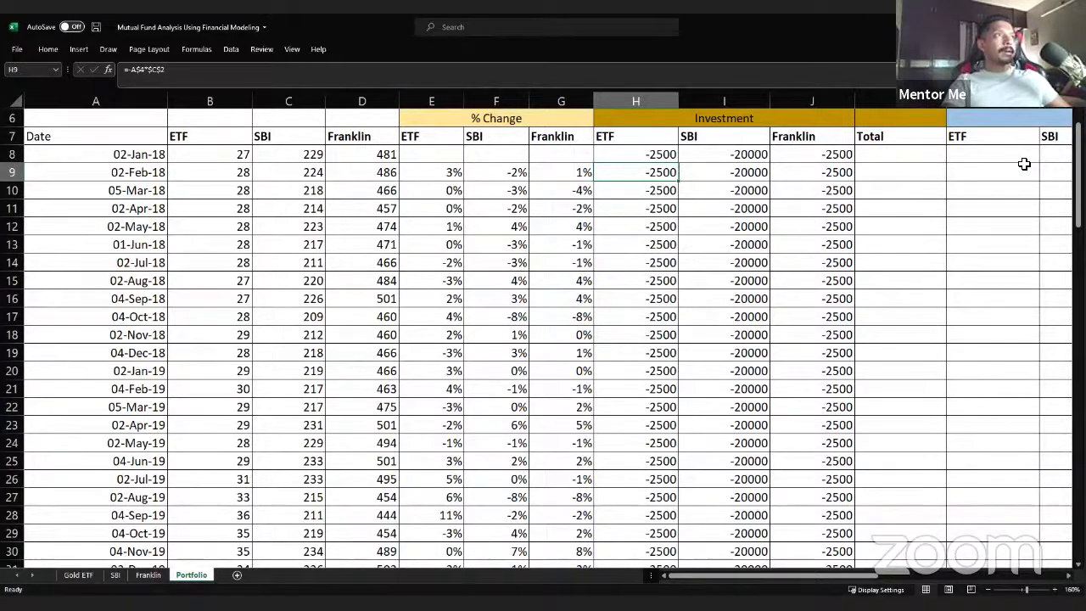
# Step: Sum the three fund investments of 02-Jan-18 in Total cell K8 with =SUM(H8:J8) and fill it down
pyautogui.scroll(2, 908, 248)
pyautogui.click(908, 248)
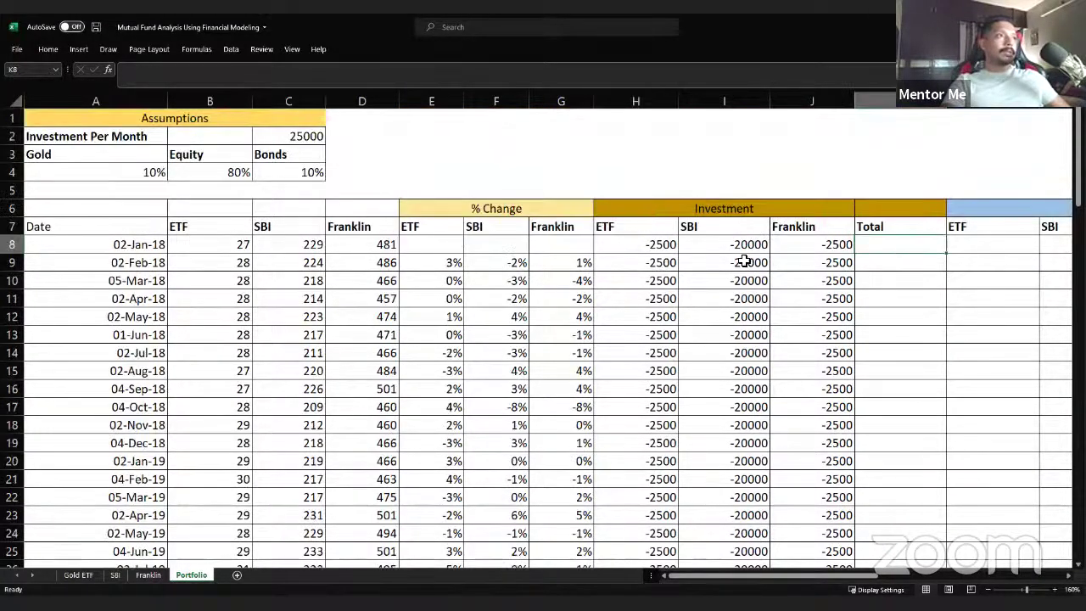
pyautogui.write('=')
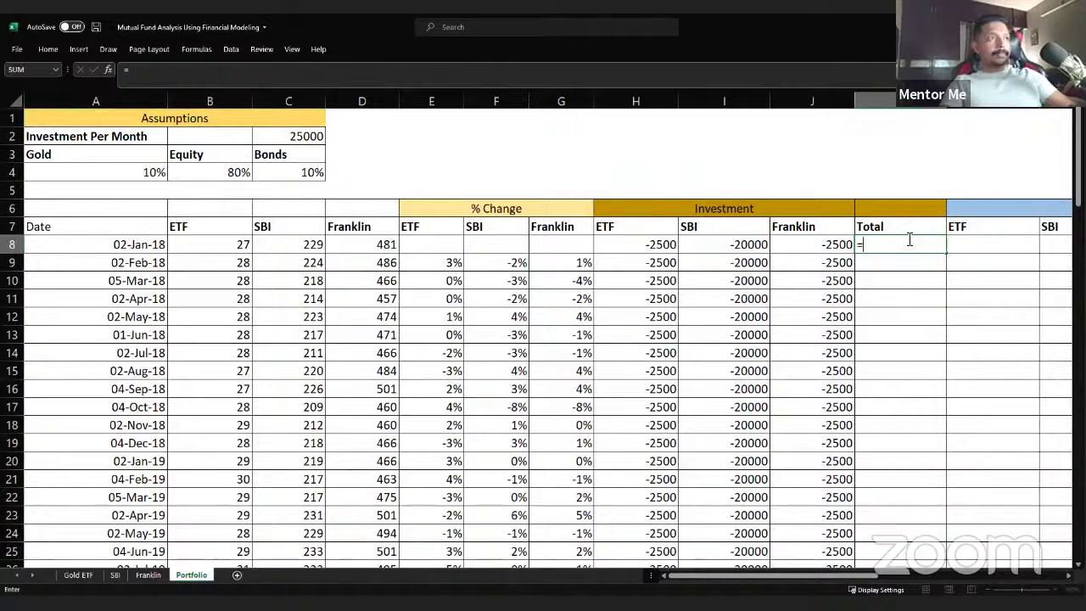
pyautogui.write('sum(')
pyautogui.press('Left')
pyautogui.press('Left')
pyautogui.press('Left')
pyautogui.hotkey('shift', 'Right')
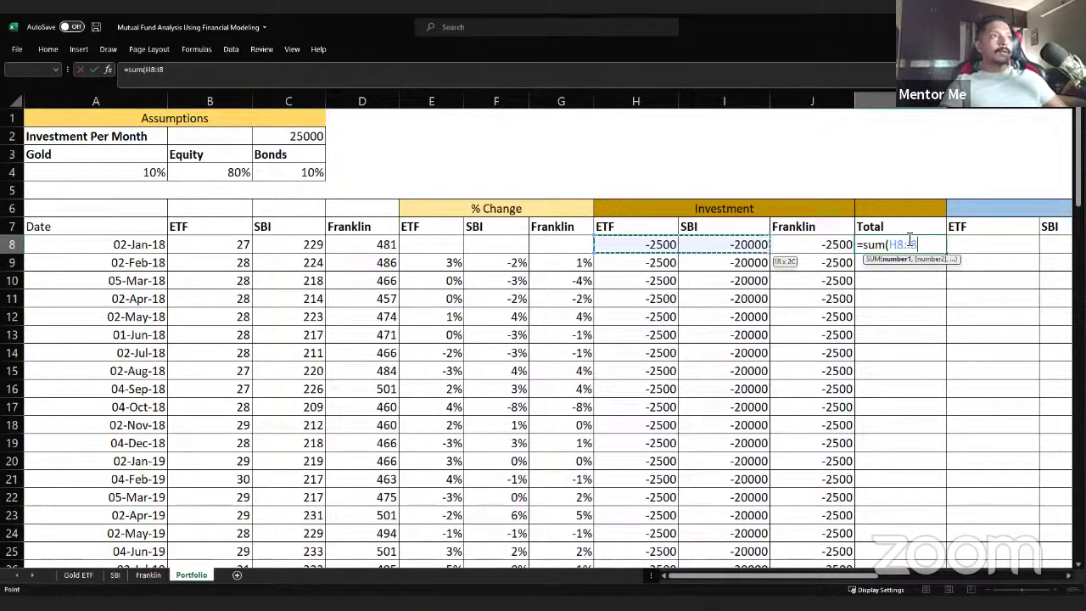
pyautogui.hotkey('shift', 'Right')
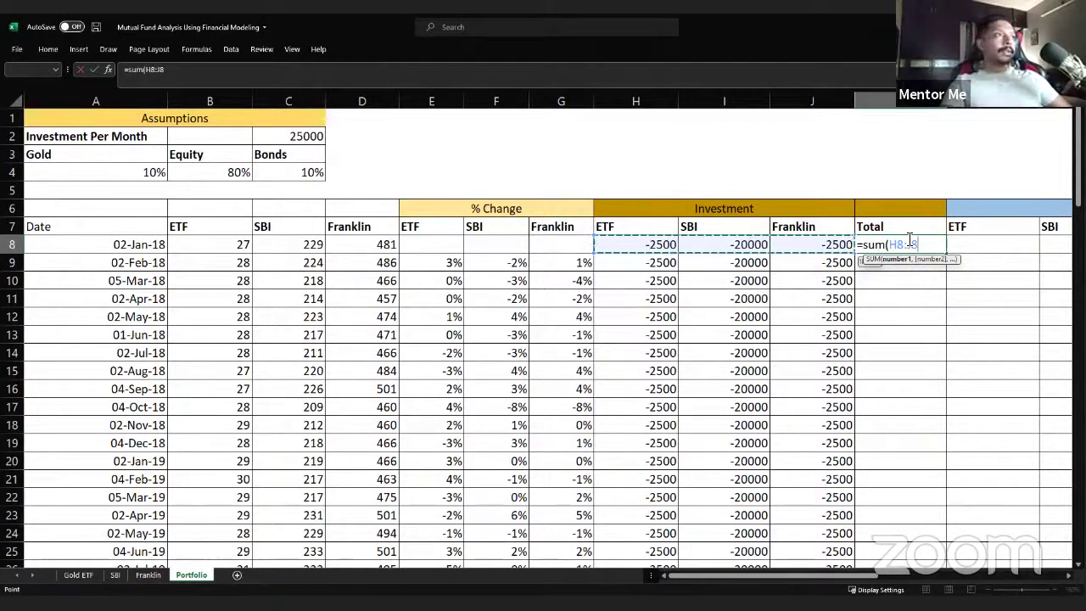
pyautogui.hotkey('ctrl', 'Return')
pyautogui.doubleClick(945, 254)
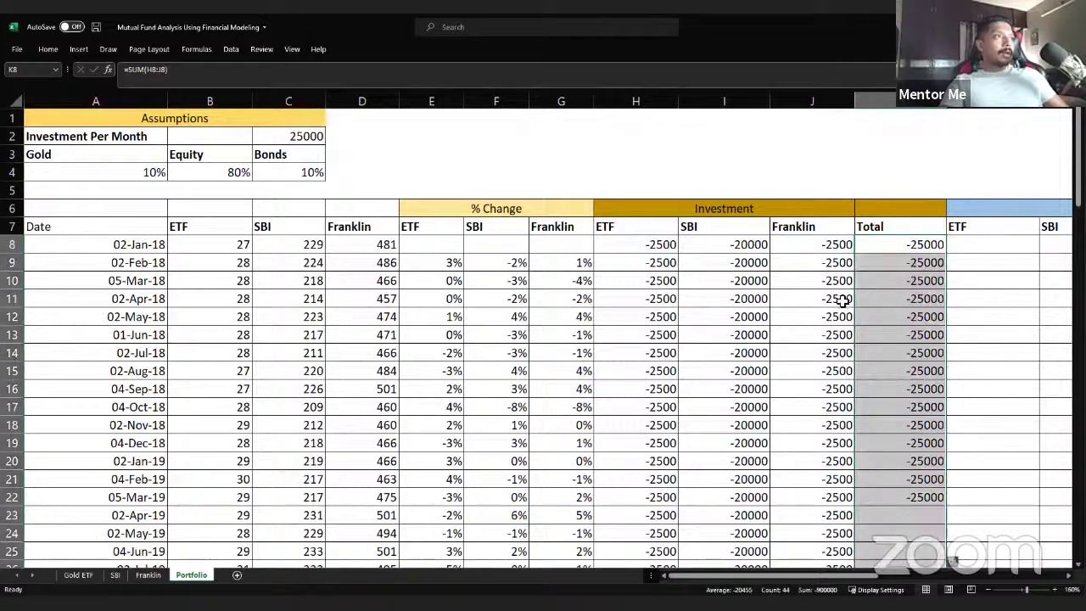
# Step: Select the surplus Total cells K44:K51 and check the Total formula of the 02-Jan-18 row
pyautogui.click(827, 299)
pyautogui.hotkey('ctrl', 'Down')
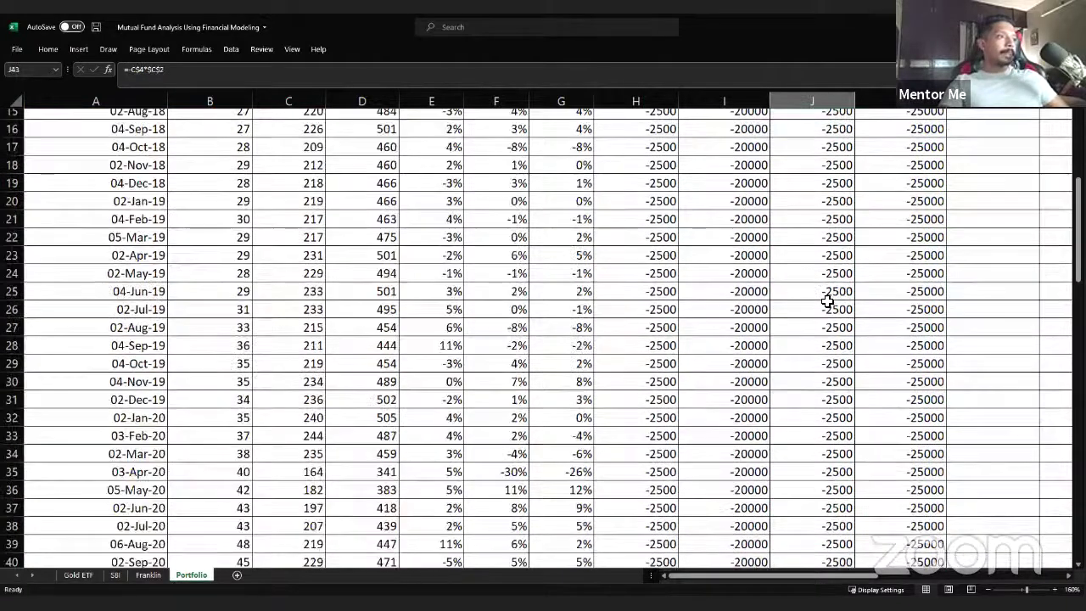
pyautogui.press('Right')
pyautogui.press('Down')
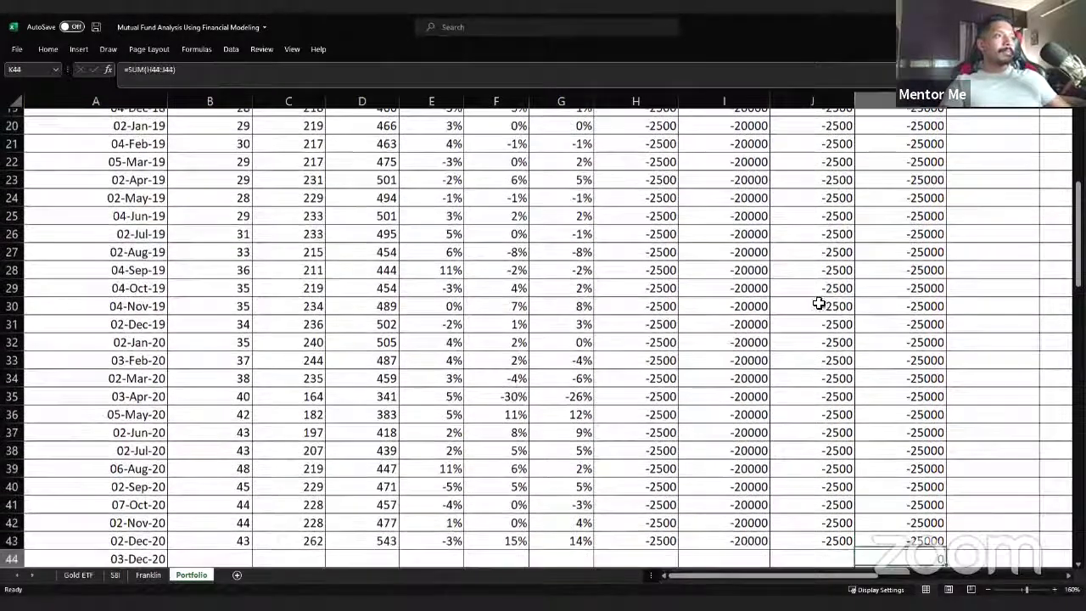
pyautogui.scroll(-2, 907, 255)
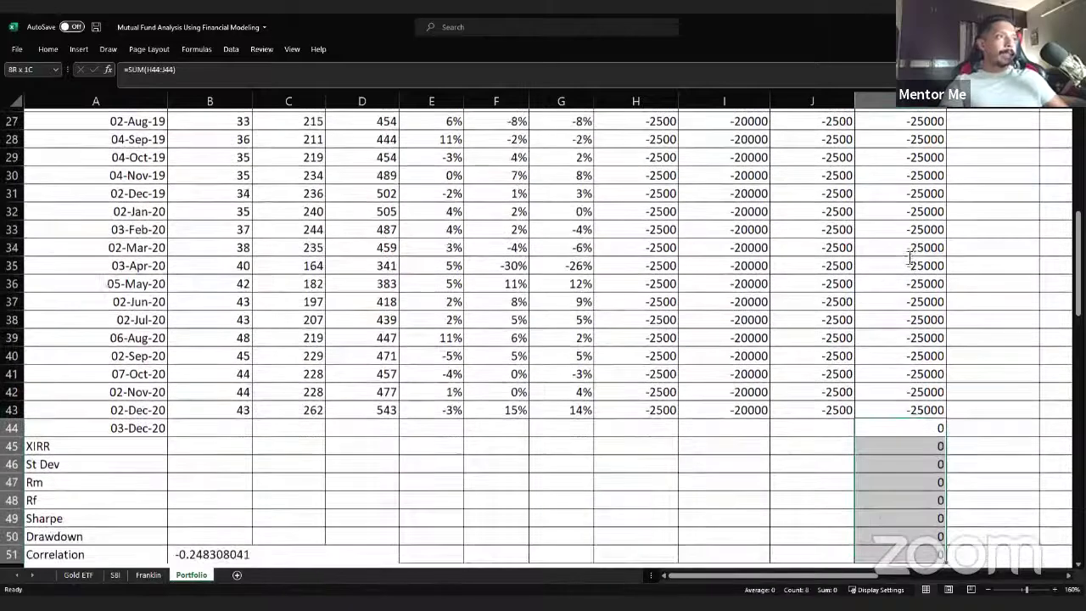
pyautogui.hotkey('ctrl', 'Home')
pyautogui.doubleClick(907, 254)
pyautogui.press('Escape')
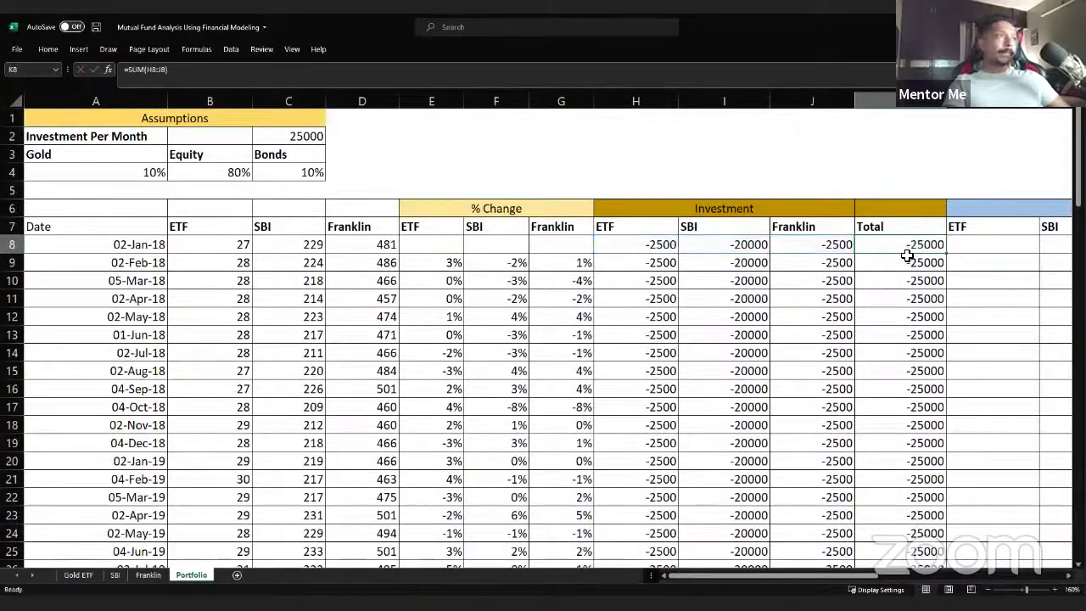
# Step: Enter =-H8 as the ETF Capital of 02-Jan-18 in L8 and check its reference
pyautogui.press('Right')
pyautogui.press('Right')
pyautogui.press('Right')
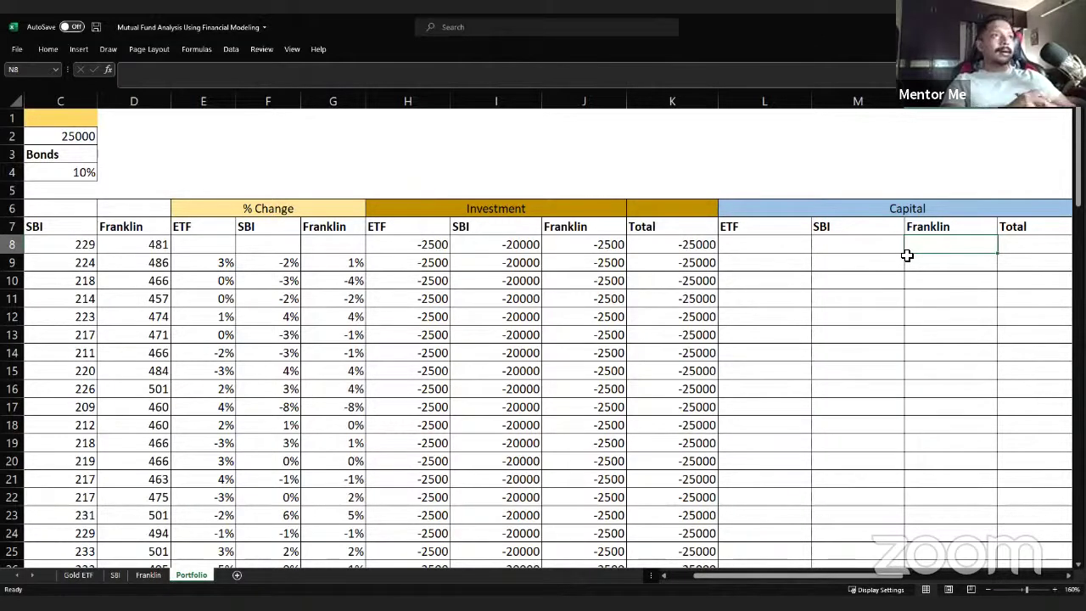
pyautogui.press('Left')
pyautogui.press('Left')
pyautogui.write('=')
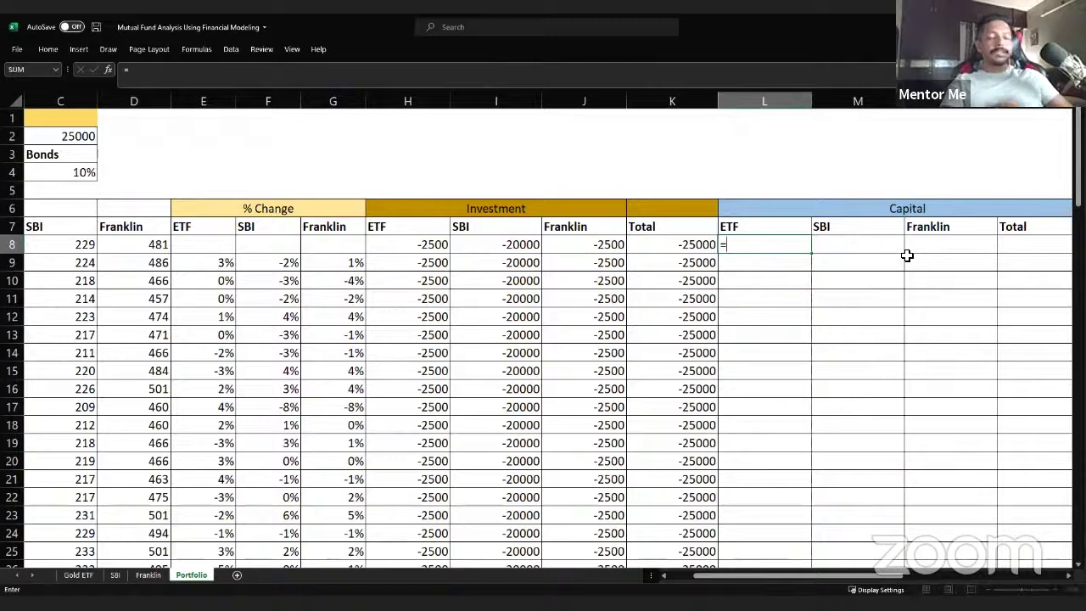
pyautogui.write('-')
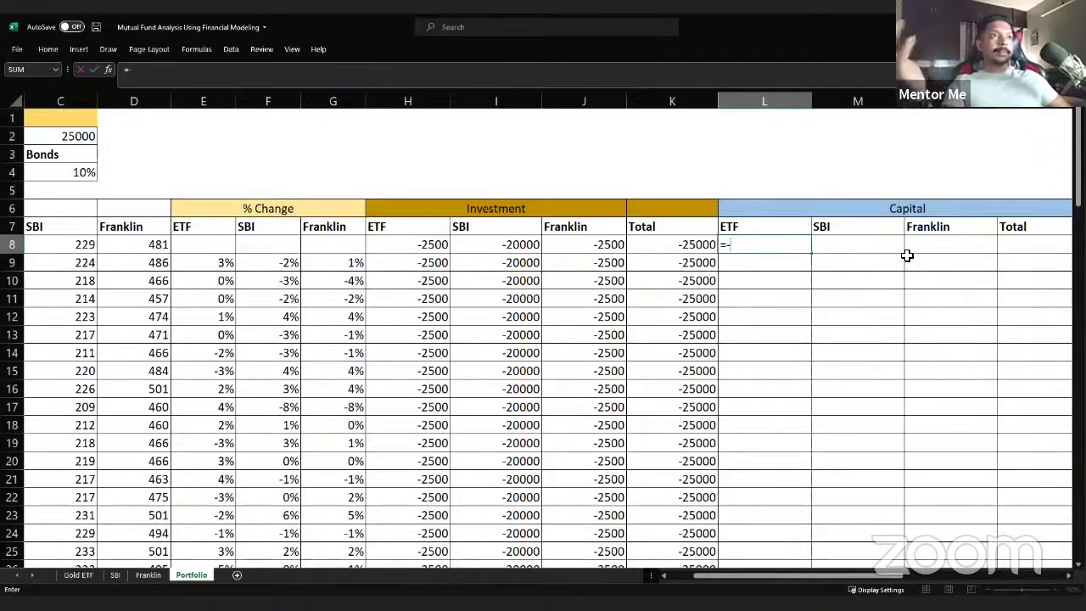
pyautogui.press('Left')
pyautogui.press('Left')
pyautogui.press('Left')
pyautogui.press('Left')
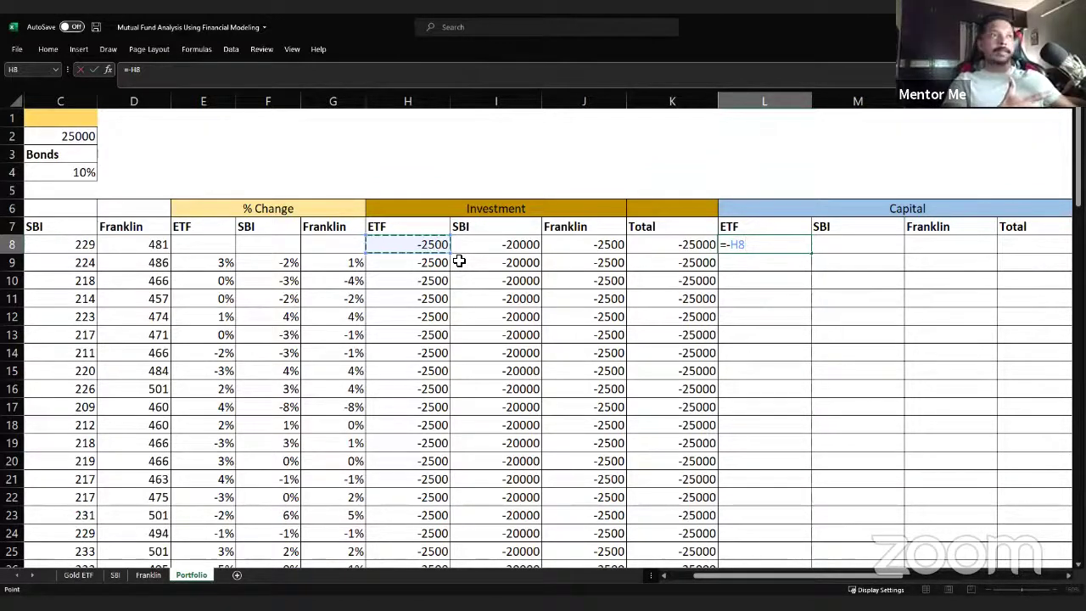
pyautogui.press('Return')
pyautogui.press('Up')
pyautogui.press('F2')
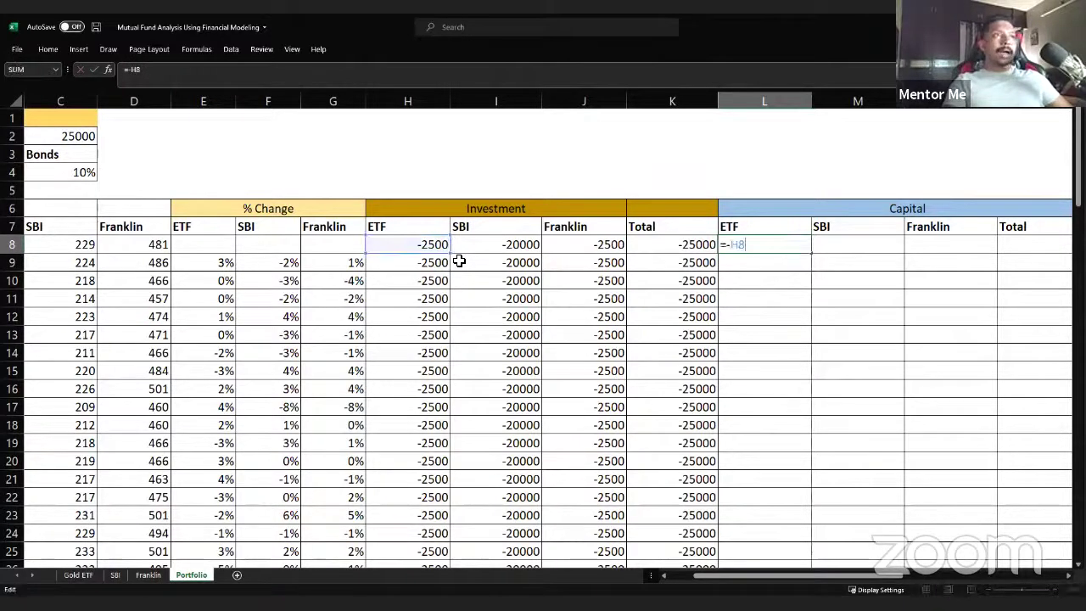
pyautogui.press('Escape')
# Step: Enter =L8*(1+E9)-H9 as the ETF Capital of 02-Feb-18 in L9
pyautogui.press('Down')
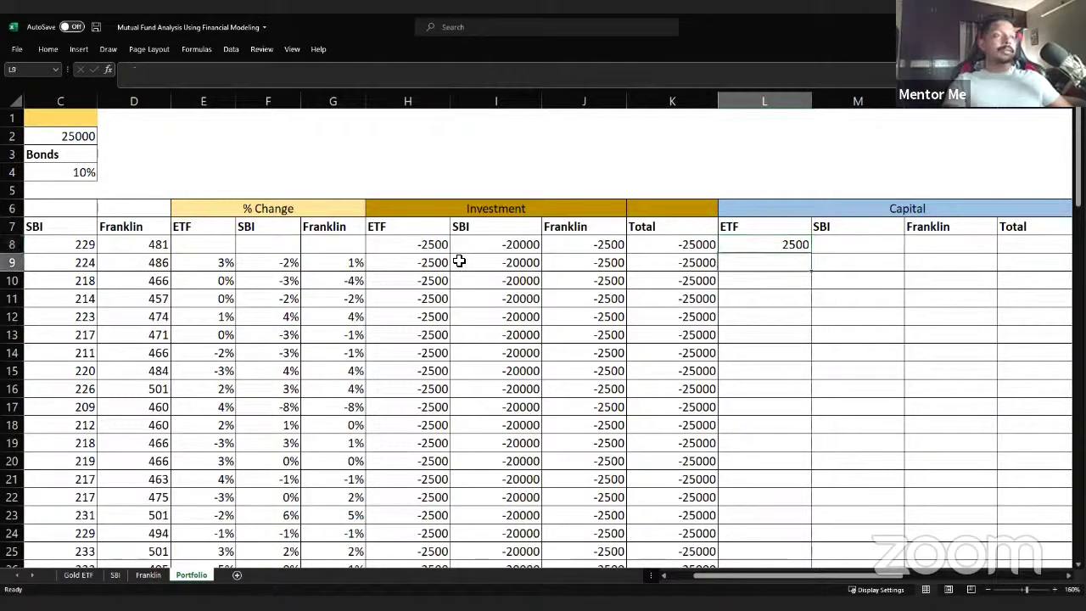
pyautogui.write('=')
pyautogui.press('Up')
pyautogui.write('*(')
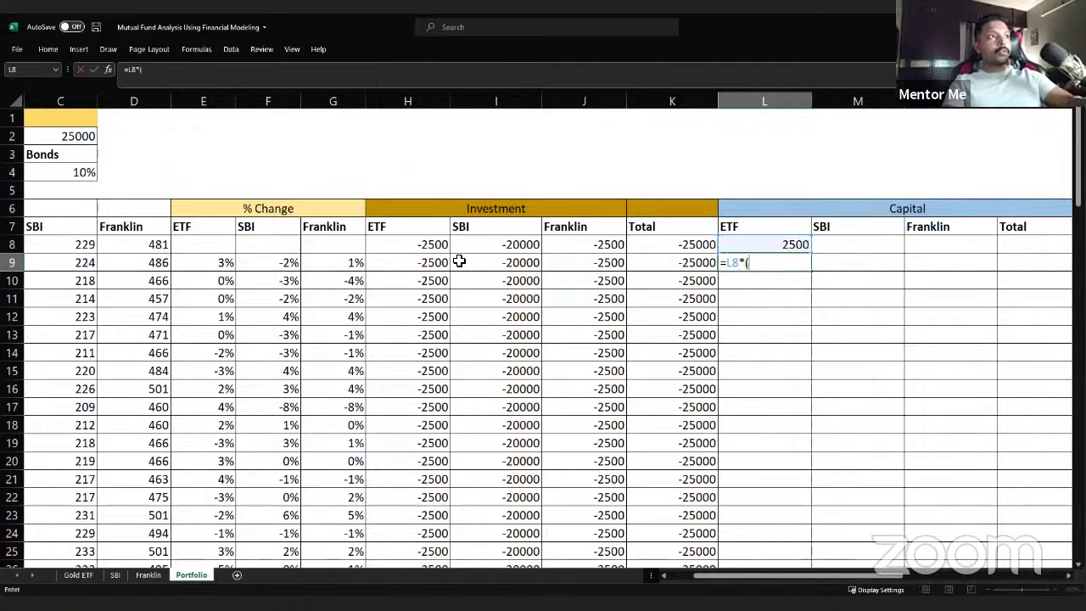
pyautogui.write('1+')
pyautogui.press('Left')
pyautogui.press('Left')
pyautogui.press('Left')
pyautogui.press('Left')
pyautogui.press('Left')
pyautogui.press('Left')
pyautogui.press('Left')
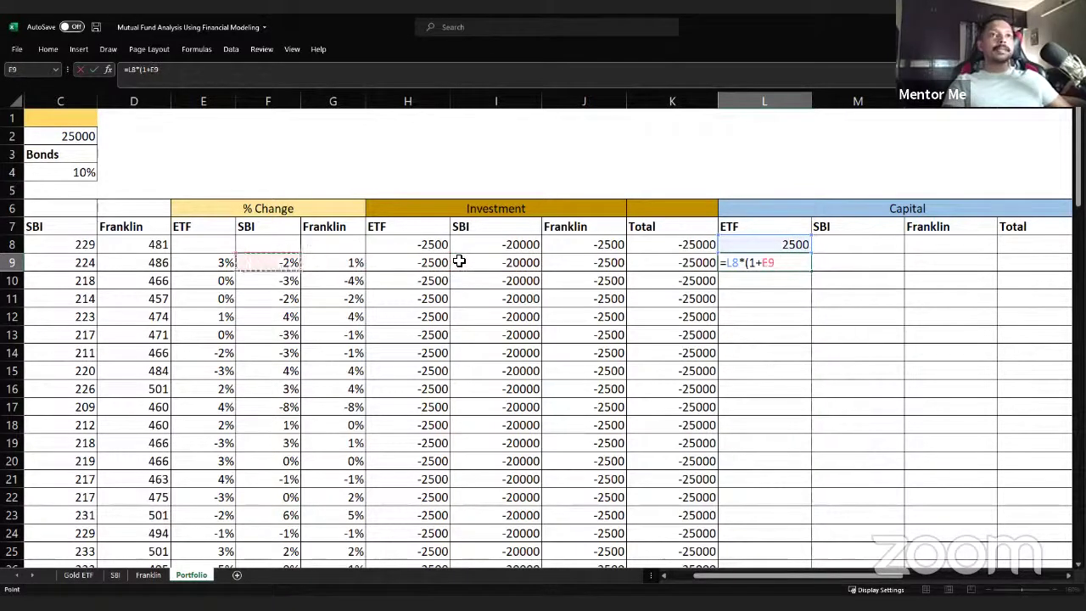
pyautogui.write(')')
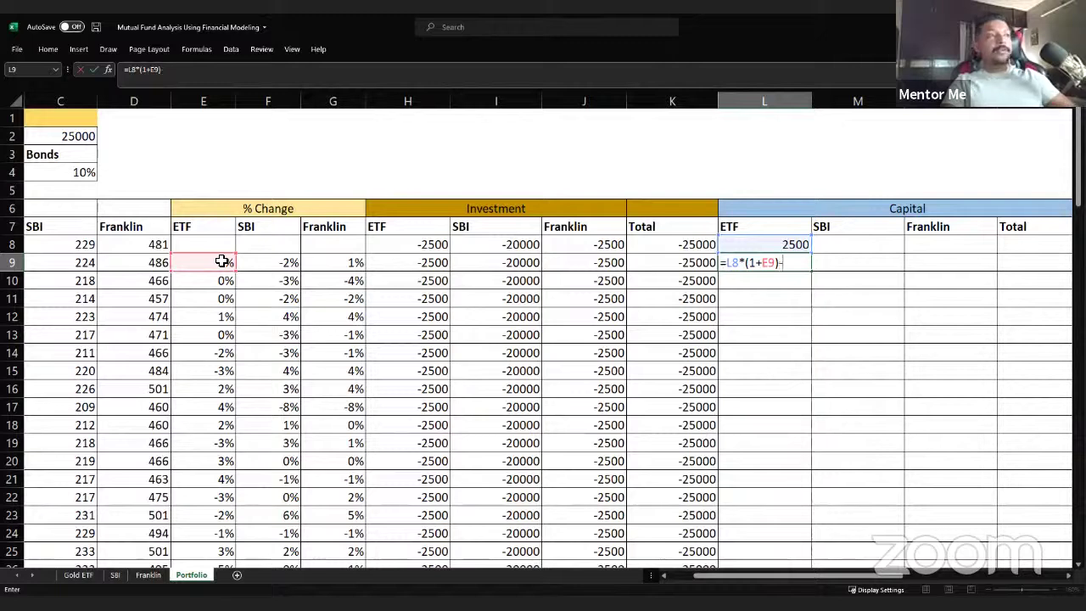
pyautogui.write('-')
pyautogui.click(429, 263)
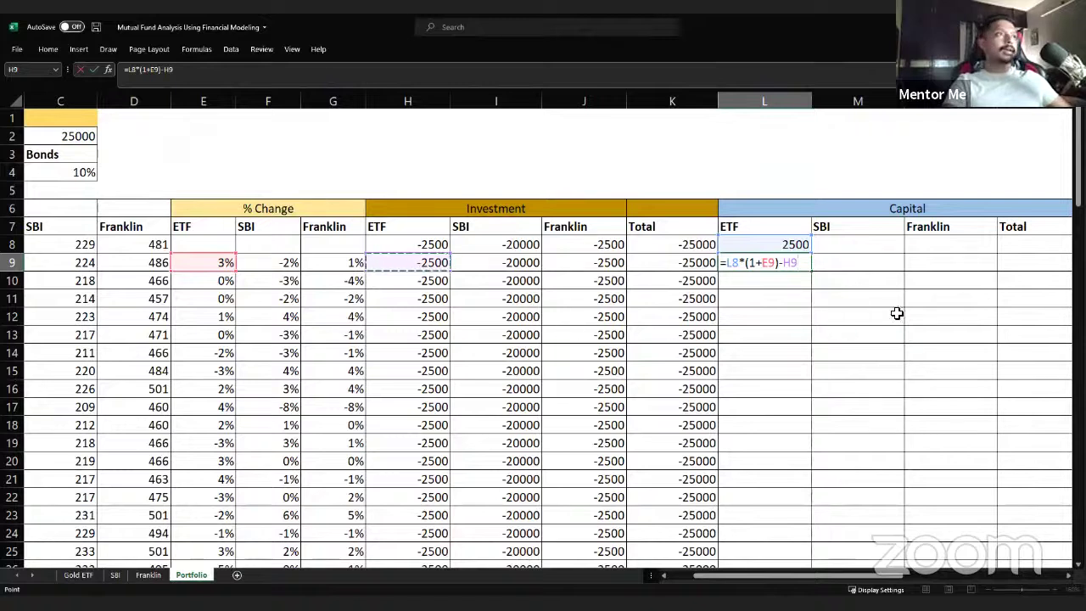
pyautogui.press('Return')
pyautogui.click(791, 262)
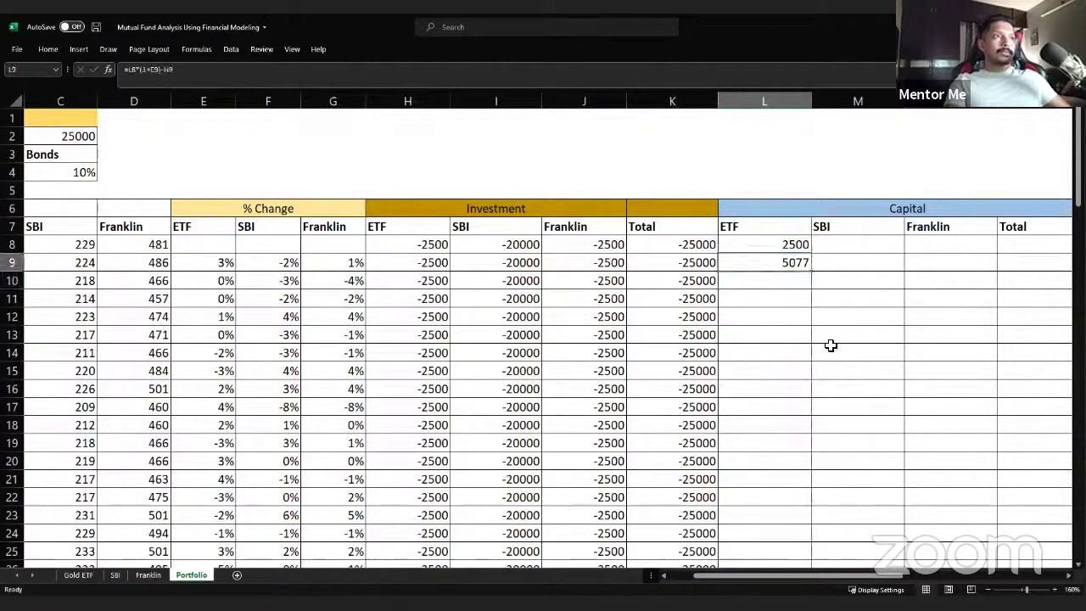
pyautogui.doubleClick(792, 269)
# Step: Copy the two ETF Capital formulas L8:L9 across the SBI, Franklin and Total columns
pyautogui.moveTo(792, 247); pyautogui.dragTo(789, 262)
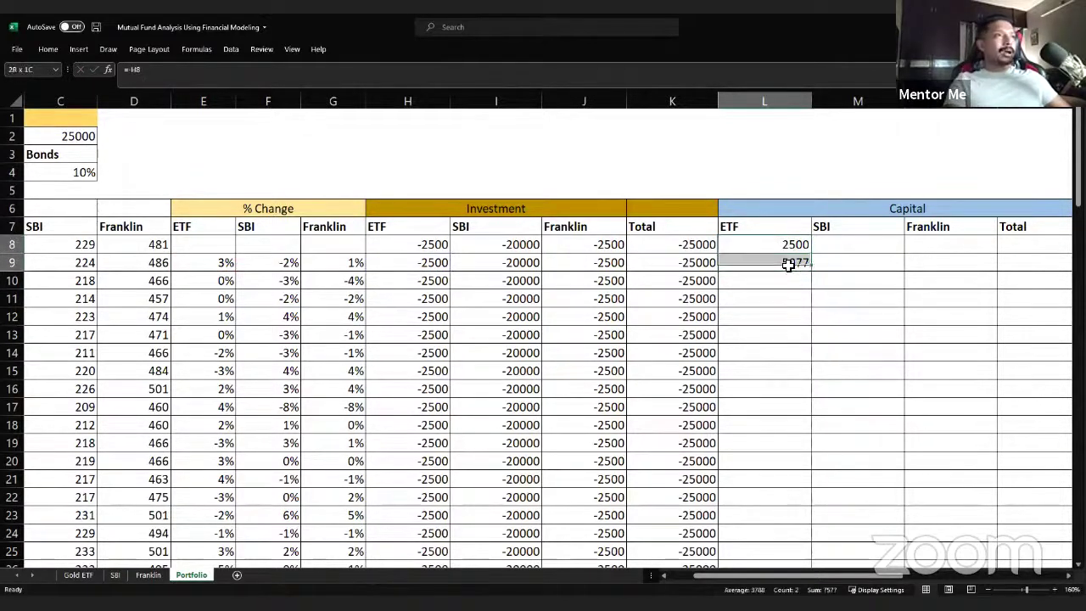
pyautogui.hotkey('ctrl', 'c')
pyautogui.hotkey('shift', 'Right')
pyautogui.hotkey('shift', 'Right')
pyautogui.hotkey('shift', 'Right')
pyautogui.hotkey('shift', 'Right')
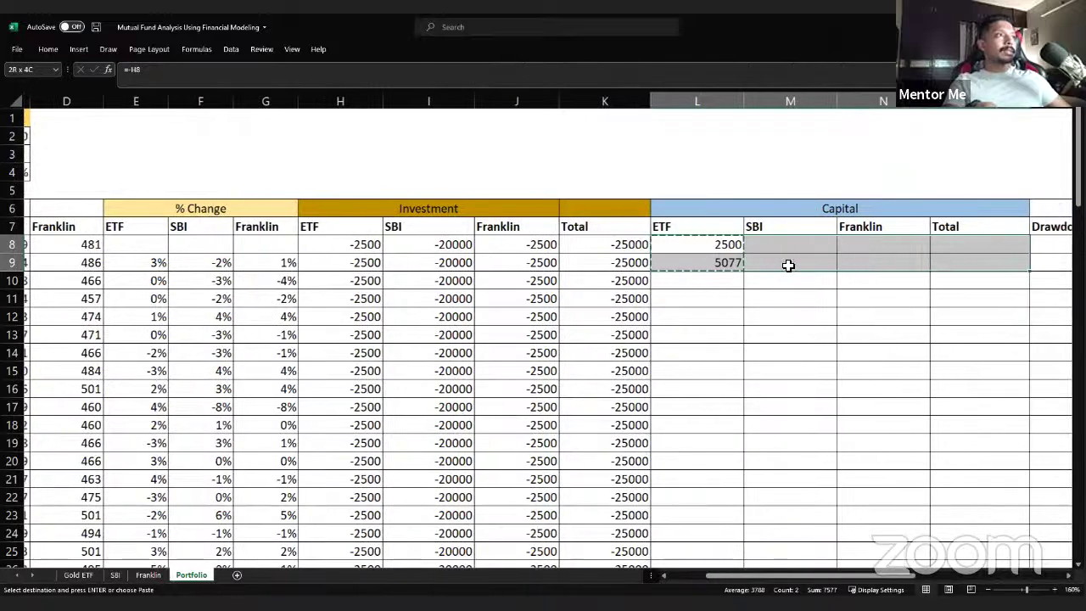
pyautogui.press('Return')
# Step: Clear the copied formulas from the Capital Total cells O8:O9
pyautogui.press('Right')
pyautogui.press('Right')
pyautogui.press('Right')
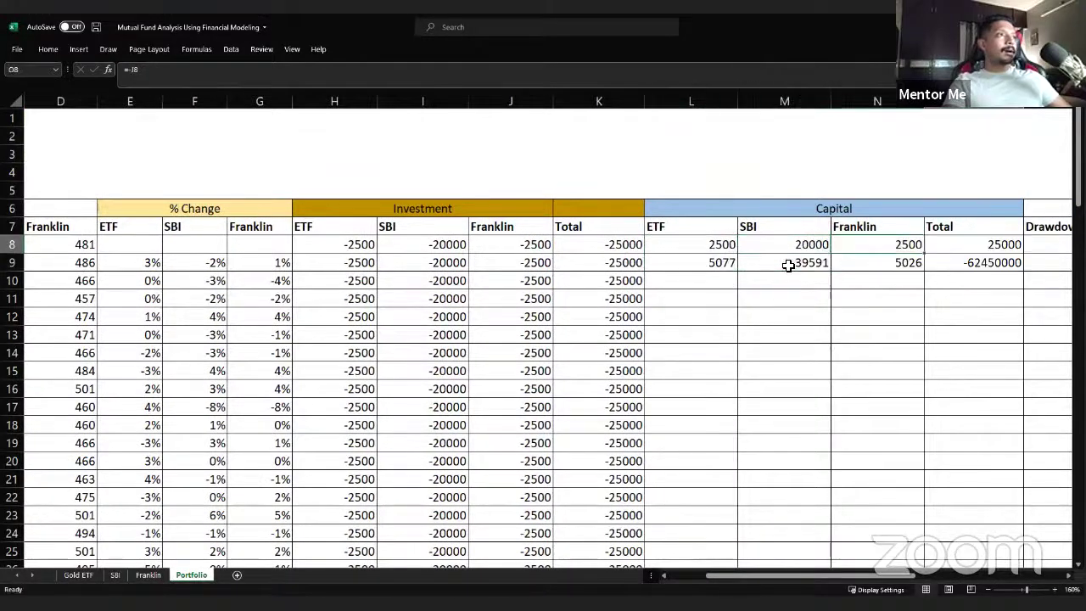
pyautogui.hotkey('shift', 'Down')
pyautogui.press('Delete')
# Step: Check the cell references of the 02-Feb-18 Capital formulas for ETF, SBI and Franklin in L9:N9
pyautogui.press('Left')
pyautogui.press('Left')
pyautogui.press('Left')
pyautogui.press('Down')
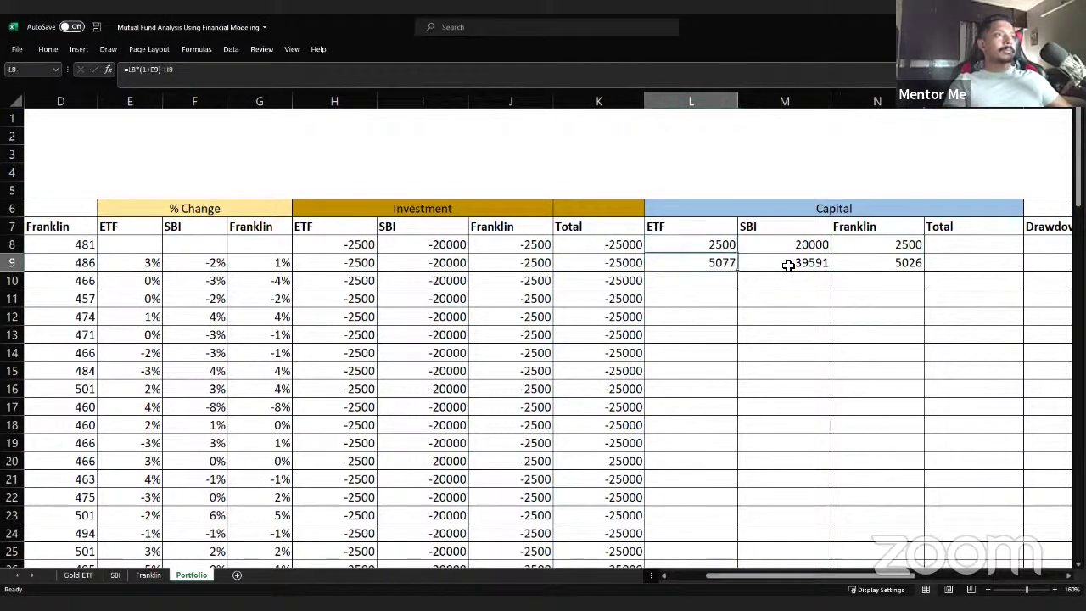
pyautogui.press('F2')
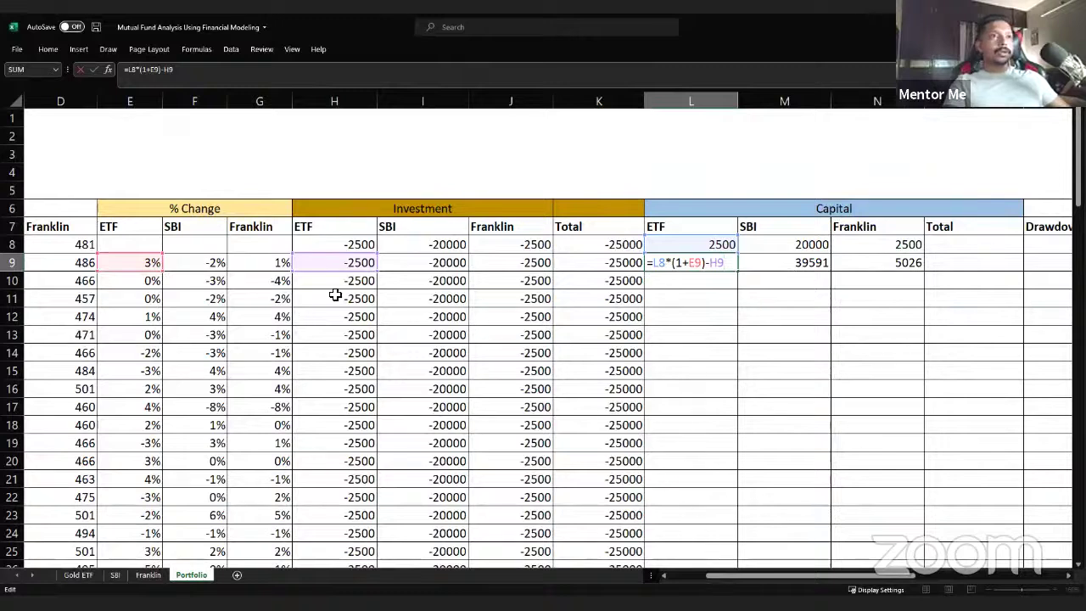
pyautogui.press('Return')
pyautogui.click(768, 265)
pyautogui.press('F2')
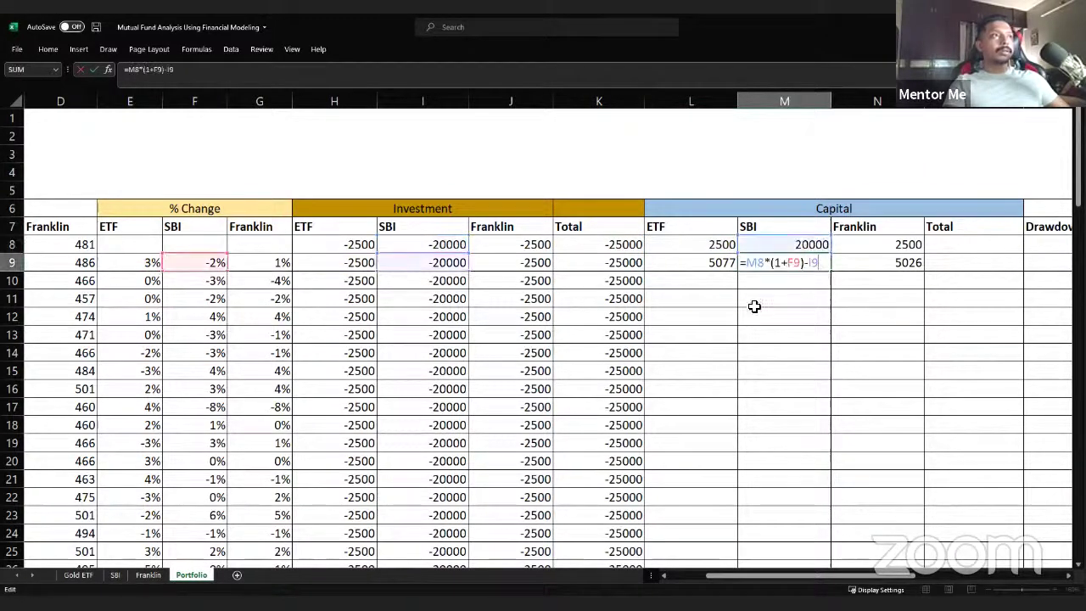
pyautogui.press('Return')
pyautogui.click(874, 265)
pyautogui.press('F2')
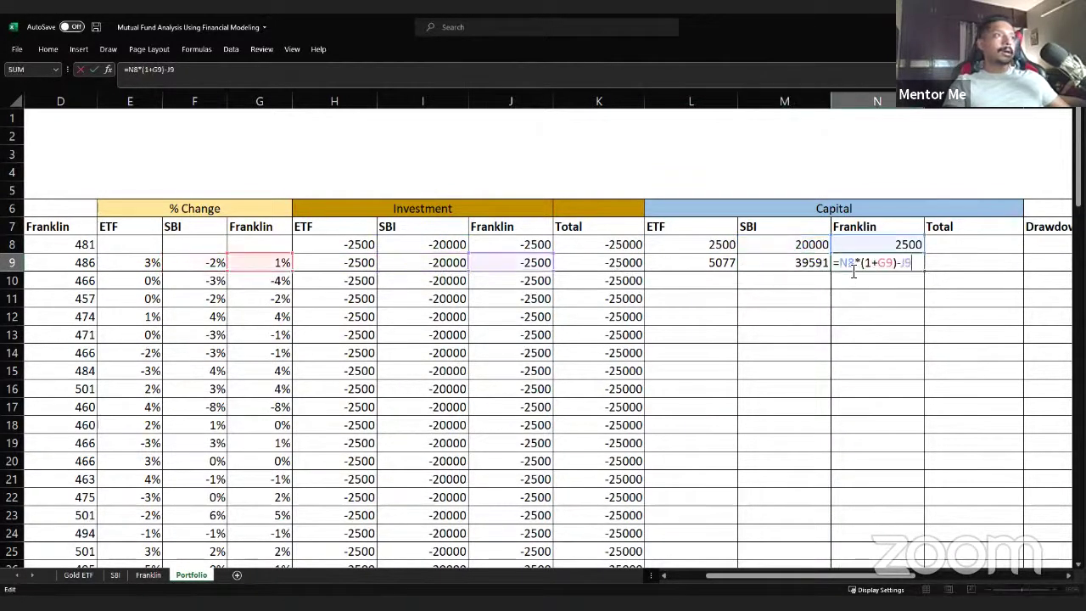
pyautogui.press('Return')
# Step: Try copying the Franklin Capital formulas from N8 and N9 into the Total cells O8 and O9, checking the reference in O9
pyautogui.click(957, 244)
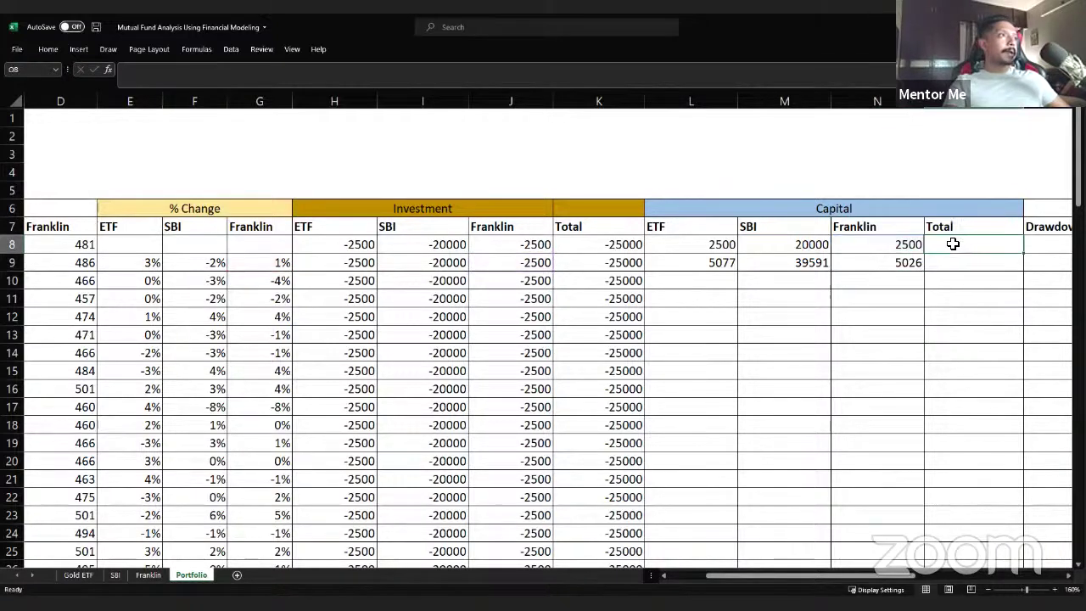
pyautogui.click(903, 245)
pyautogui.hotkey('ctrl', 'c')
pyautogui.press('Right')
pyautogui.press('Return')
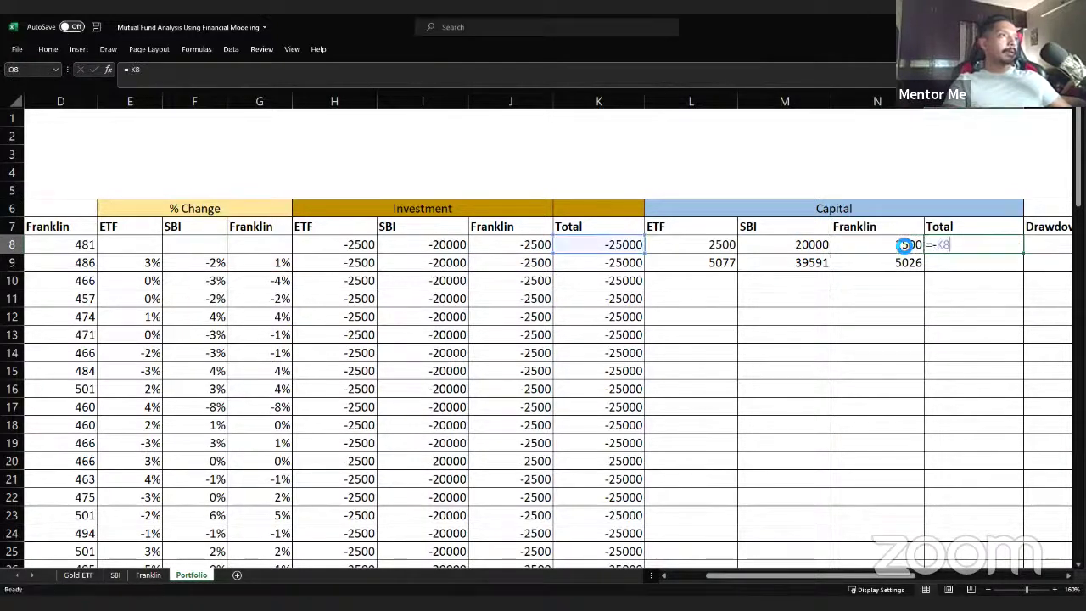
pyautogui.hotkey('ctrl', 'c')
pyautogui.press('Down')
pyautogui.hotkey('ctrl', 'v')
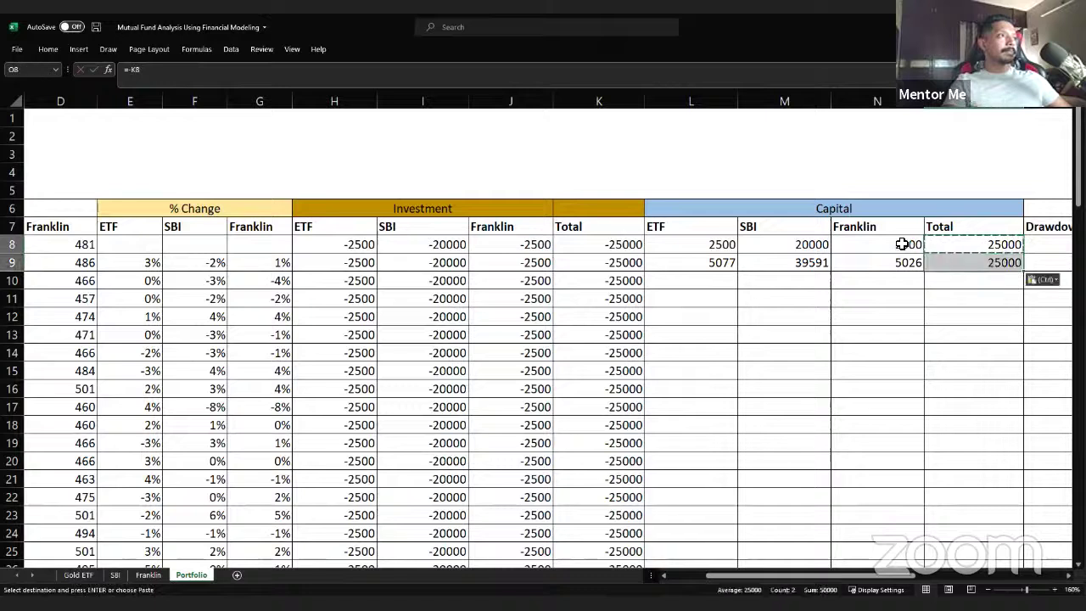
pyautogui.press('Escape')
pyautogui.press('Left')
pyautogui.hotkey('ctrl', 'c')
pyautogui.press('Right')
pyautogui.hotkey('ctrl', 'v')
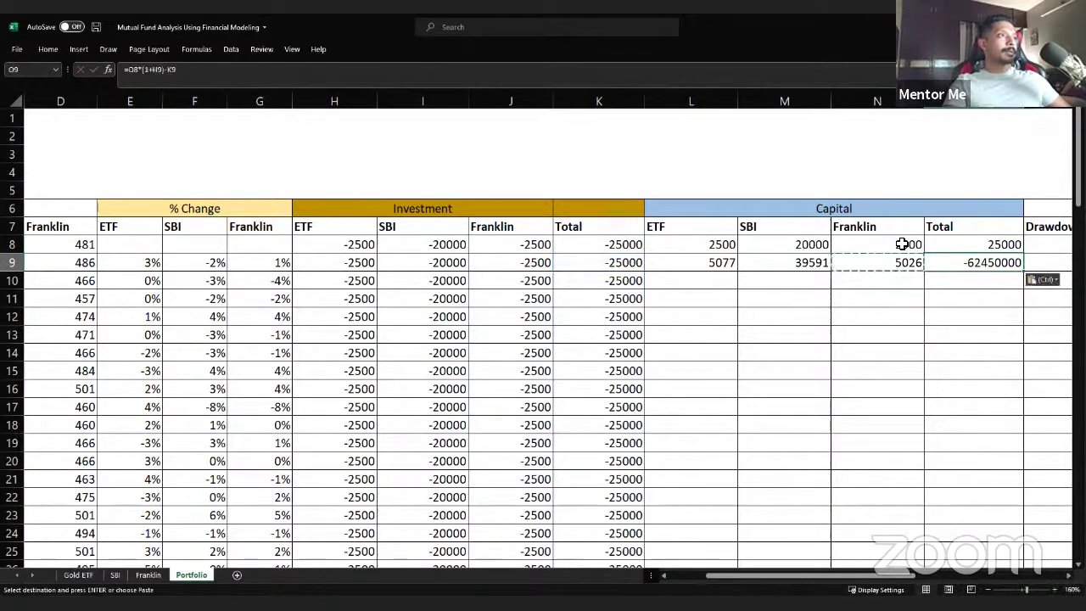
pyautogui.press('F2')
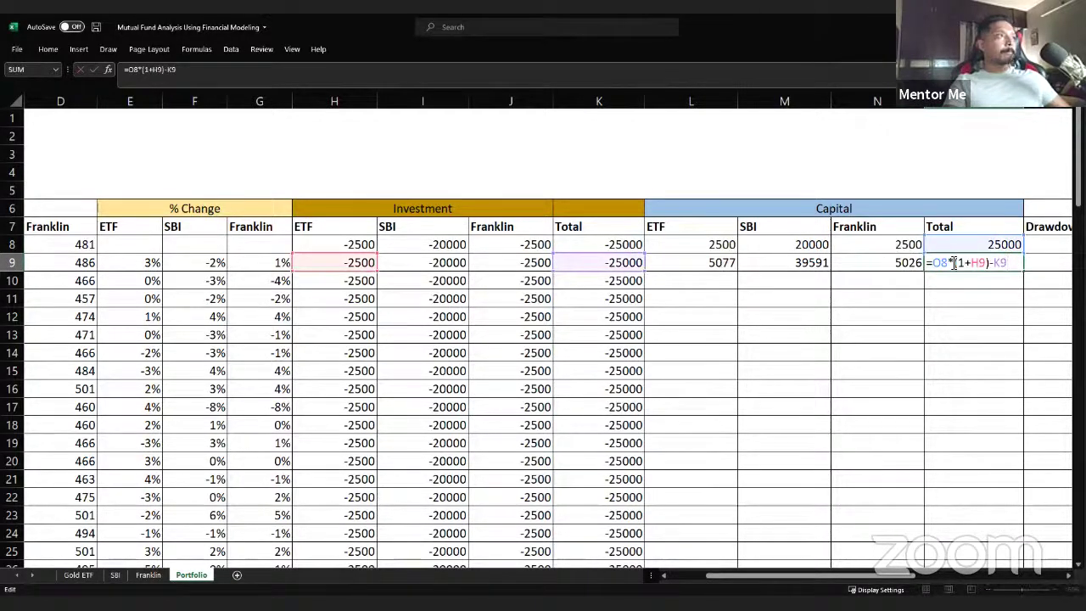
pyautogui.press('Escape')
pyautogui.hotkey('ctrl', 'c')
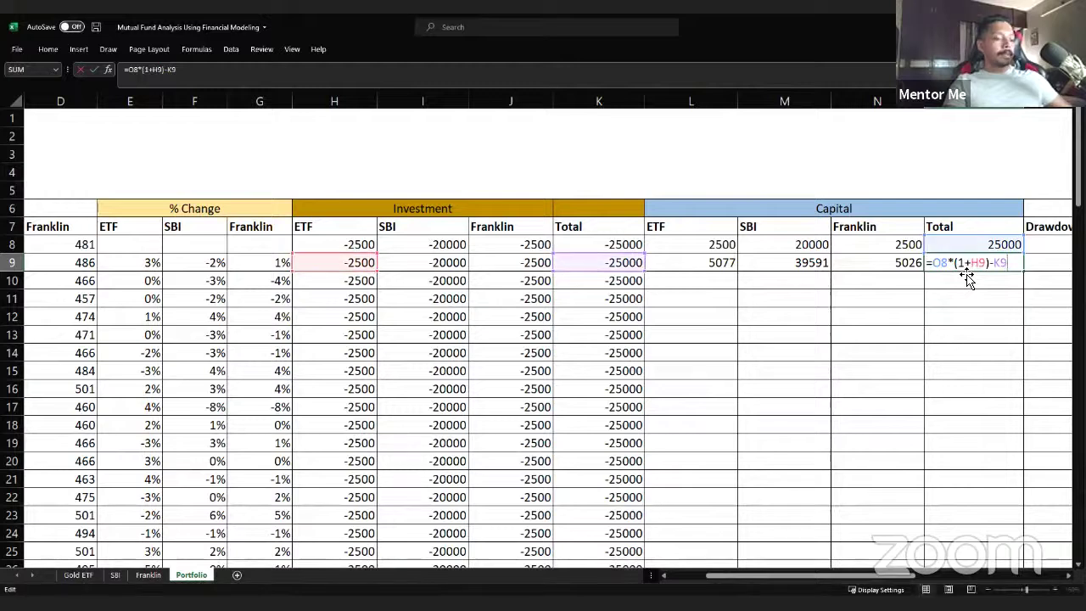
pyautogui.write('=')
pyautogui.click(965, 270)
pyautogui.press('Up')
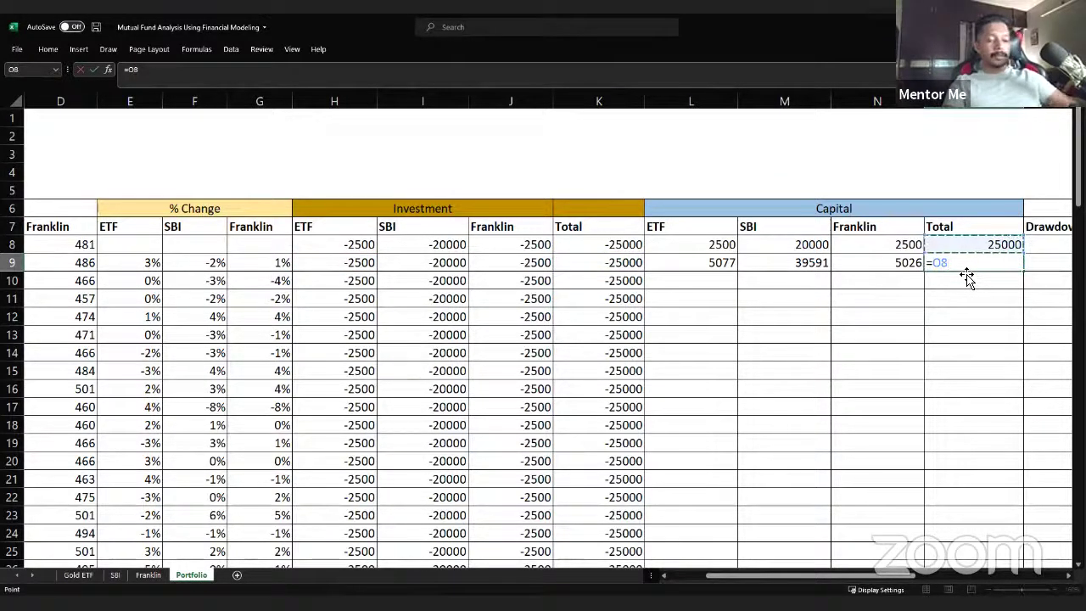
pyautogui.write('*(1+')
pyautogui.press('Left')
pyautogui.press('Left')
pyautogui.press('Left')
pyautogui.press('Left')
pyautogui.press('Left')
pyautogui.press('Left')
pyautogui.press('Left')
pyautogui.press('Left')
pyautogui.press('Left')
pyautogui.press('Left')
pyautogui.press('Left')
pyautogui.press('Left')
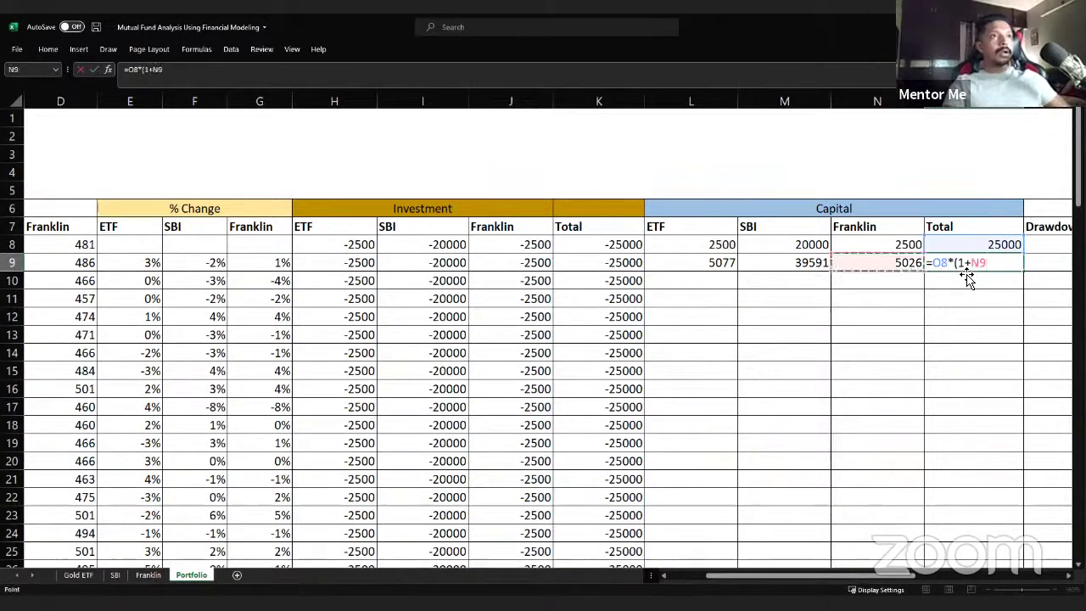
pyautogui.press('Escape')
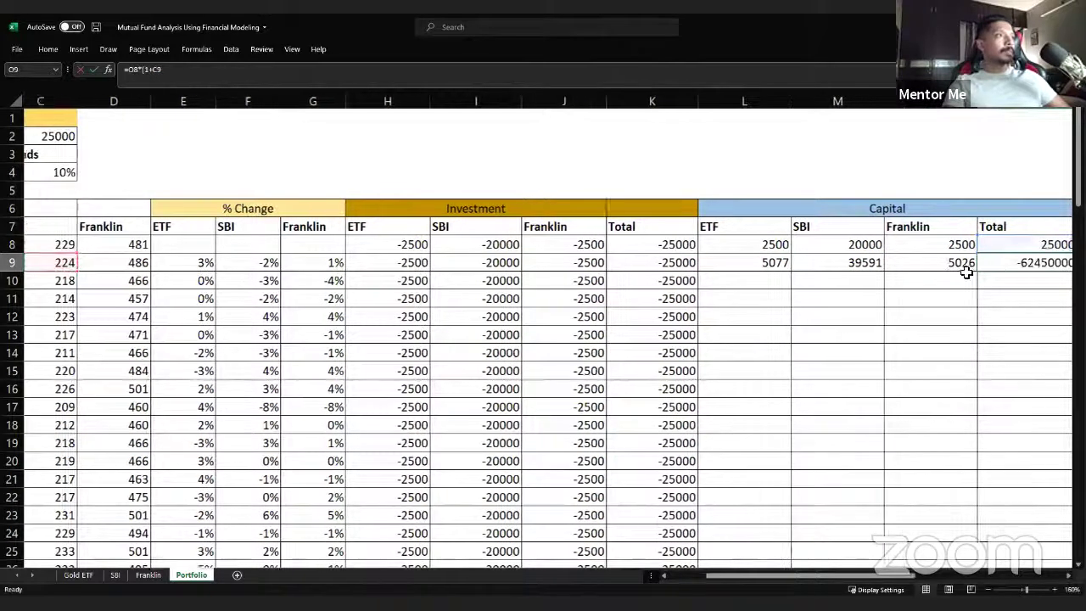
# Step: Clear the copied formulas from the Capital Total cells for 02-Jan-18 and 02-Feb-18
pyautogui.press('Right')
pyautogui.press('Right')
pyautogui.press('Left')
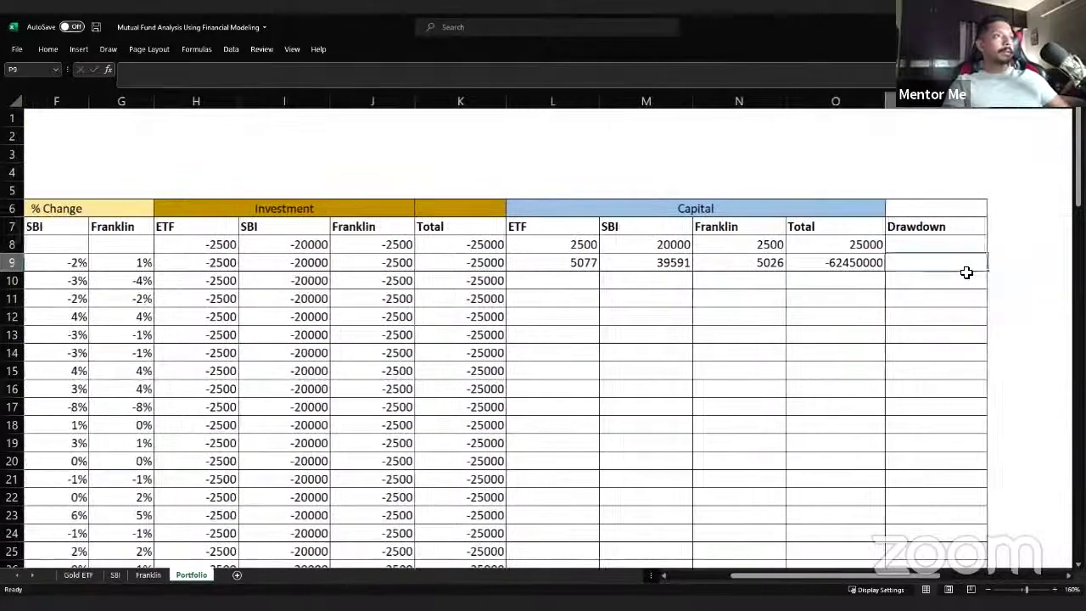
pyautogui.press('Up')
pyautogui.hotkey('shift', 'Left')
pyautogui.hotkey('shift', 'Down')
pyautogui.press('Delete')
# Step: Enter =SUM(L8:N8) as the Capital Total of 02-Jan-18 in O8
pyautogui.press('Left')
pyautogui.write('=')
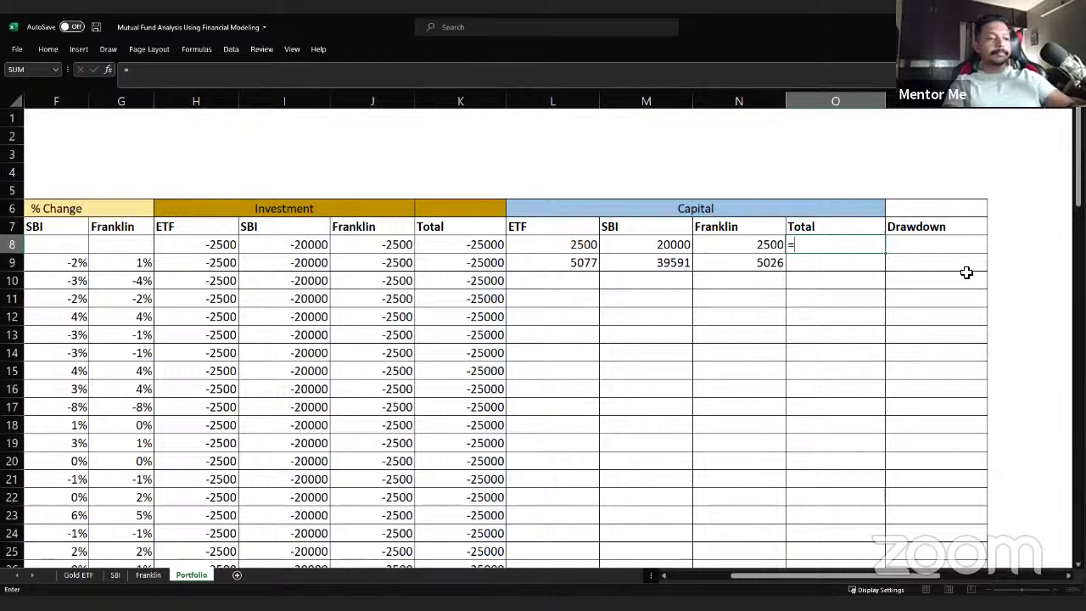
pyautogui.write('sum(')
pyautogui.press('Left')
pyautogui.press('Left')
pyautogui.press('Left')
pyautogui.hotkey('shift', 'Right')
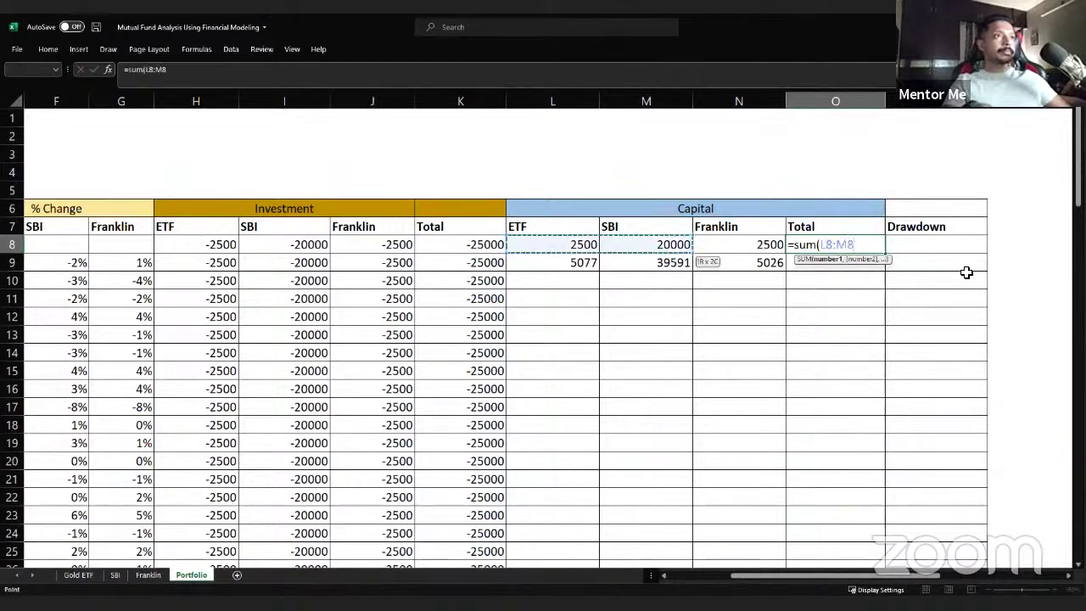
pyautogui.hotkey('shift', 'Right')
pyautogui.press('Return')
# Step: Copy the Capital Total formula from O8 to O9 and check its reference
pyautogui.press('Up')
pyautogui.hotkey('ctrl', 'c')
pyautogui.press('Down')
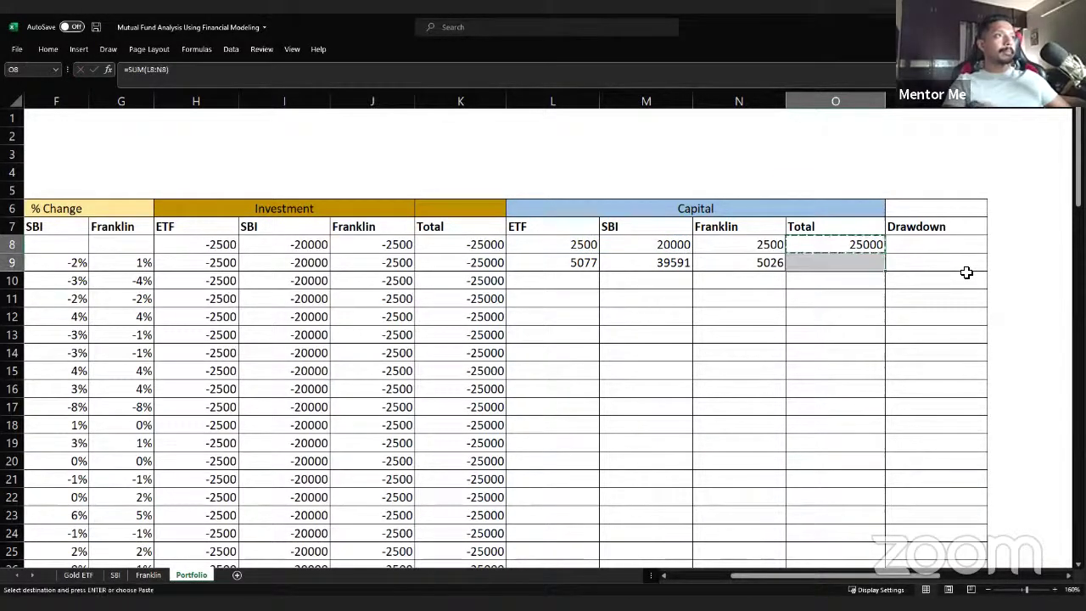
pyautogui.hotkey('ctrl', 'v')
pyautogui.press('F2')
pyautogui.press('Return')
# Step: Fill the Capital formulas in L9:O9 down the rest of the table
pyautogui.press('Up')
pyautogui.press('Left')
pyautogui.press('Left')
pyautogui.press('Left')
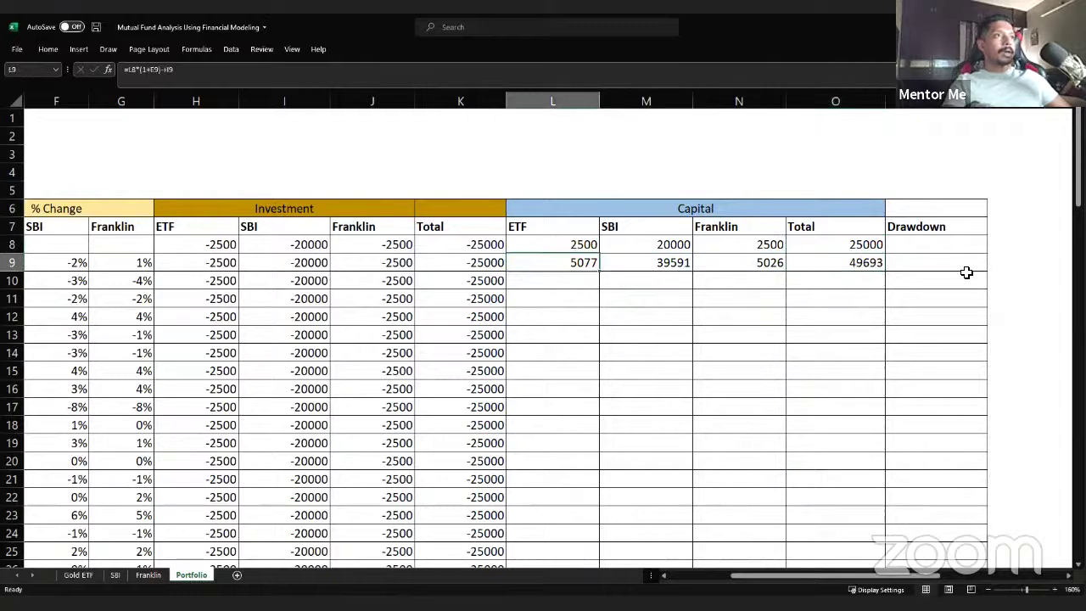
pyautogui.hotkey('shift', 'Right')
pyautogui.hotkey('shift', 'Right')
pyautogui.hotkey('shift', 'Right')
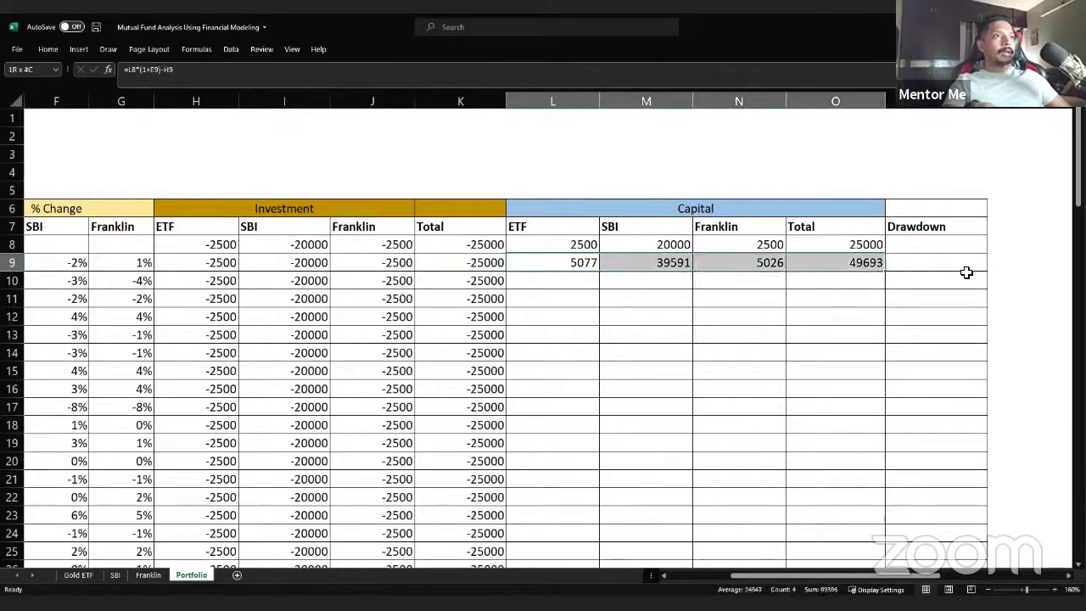
pyautogui.doubleClick(887, 272)
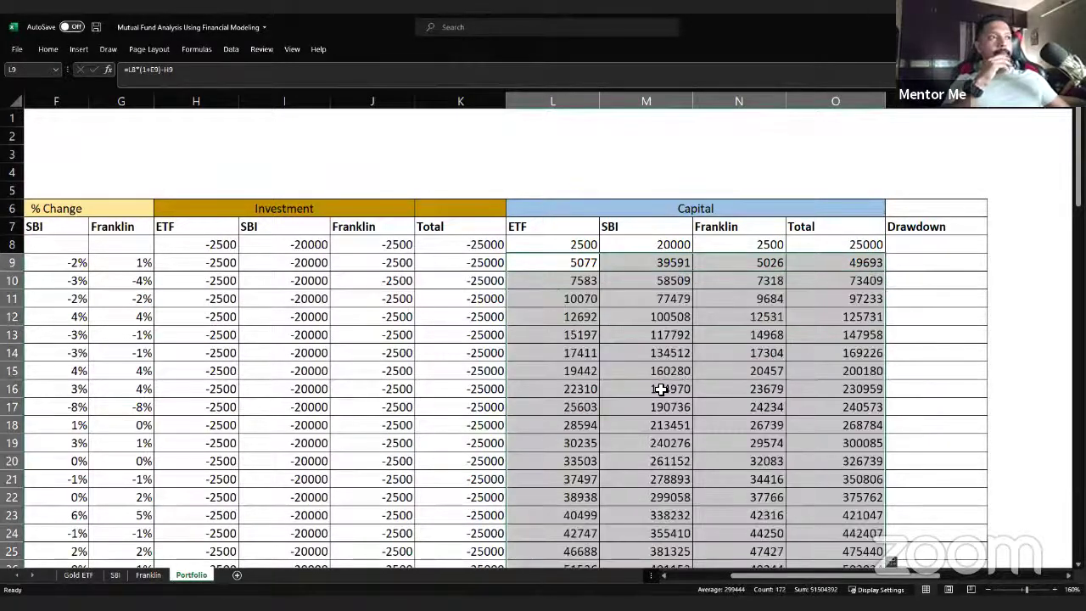
# Step: Clear the surplus Capital formulas from L44:O51, below the last row with fund data
pyautogui.scroll(-9, 661, 389)
pyautogui.click(606, 388)
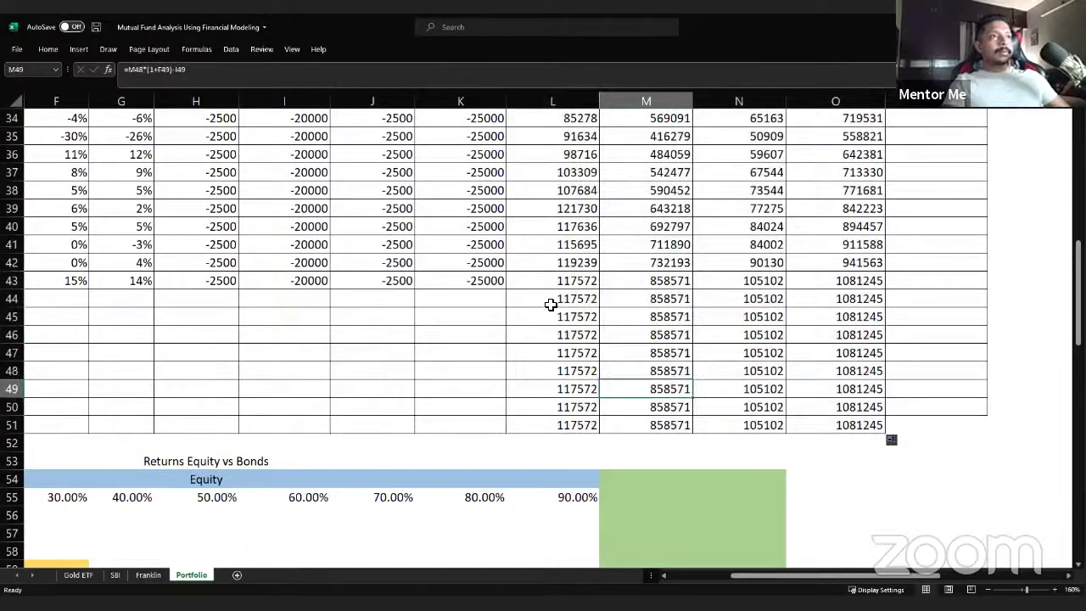
pyautogui.moveTo(551, 304); pyautogui.dragTo(854, 425)
pyautogui.press('Delete')
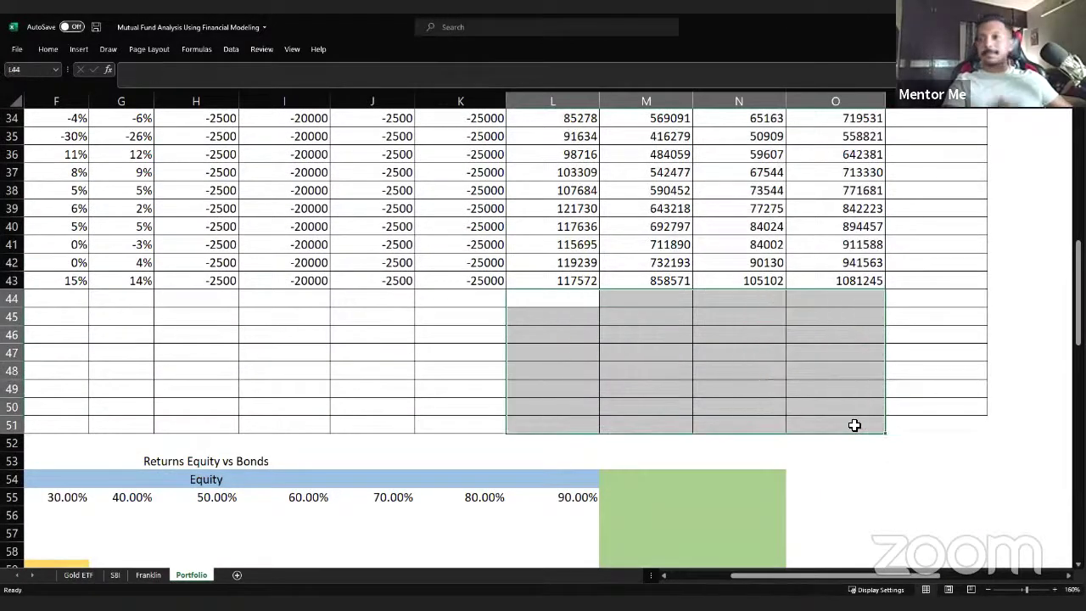
# Step: Review the accumulated Capital values and formulas in the ETF, SBI and Franklin columns from row 8 to row 43
pyautogui.scroll(4, 572, 407)
pyautogui.click(572, 461)
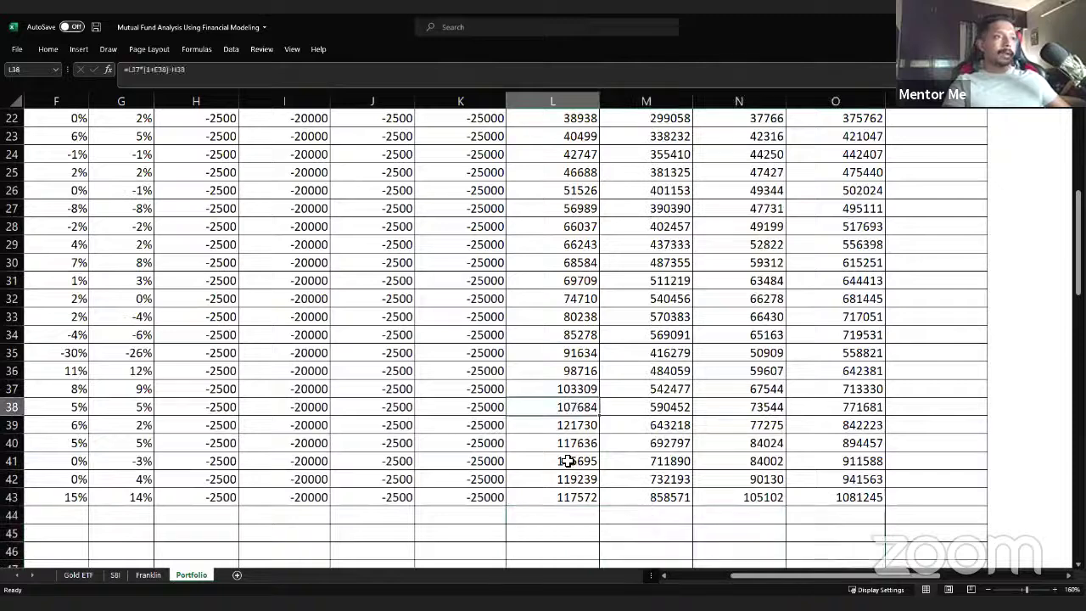
pyautogui.click(574, 480)
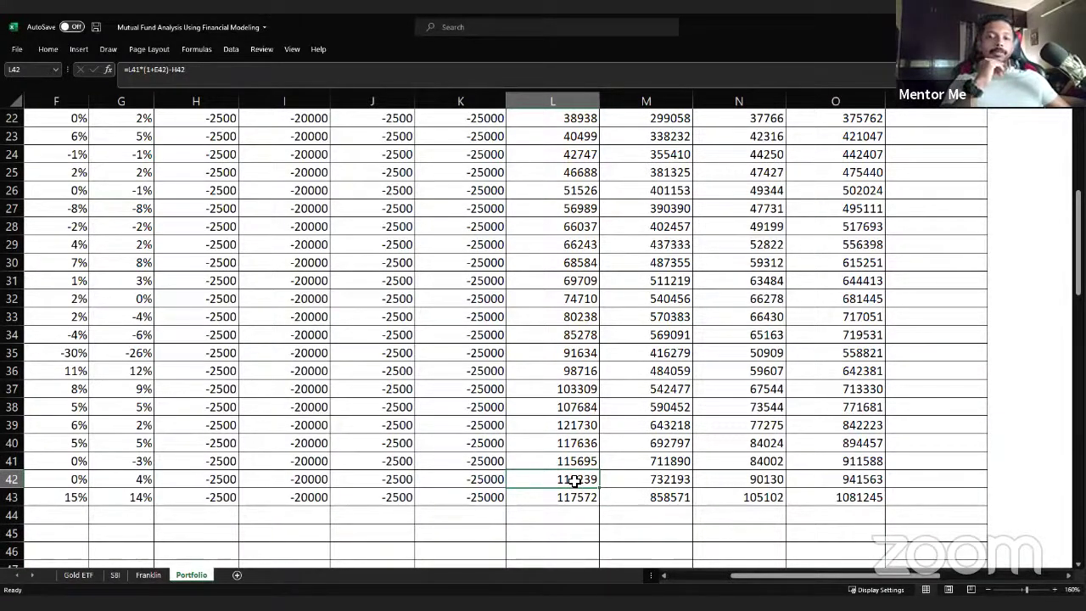
pyautogui.click(753, 466)
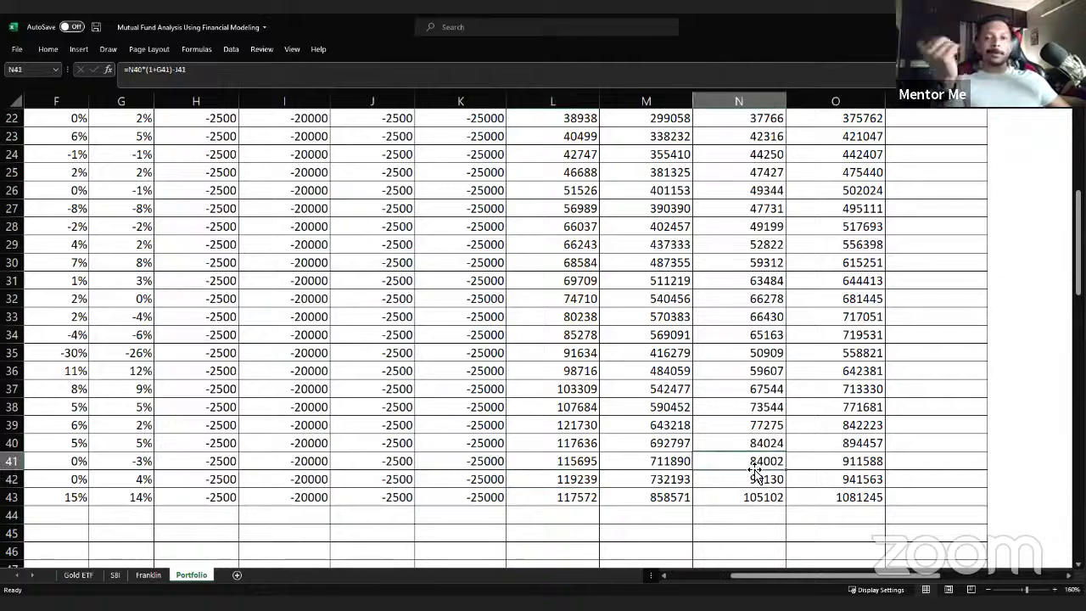
pyautogui.scroll(5, 526, 454)
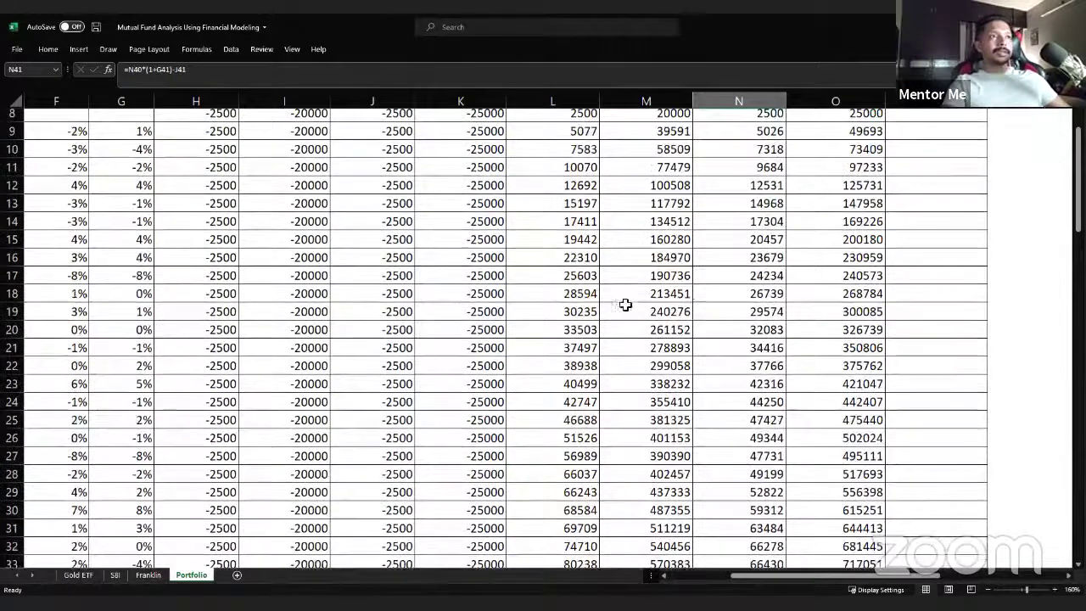
pyautogui.click(681, 295)
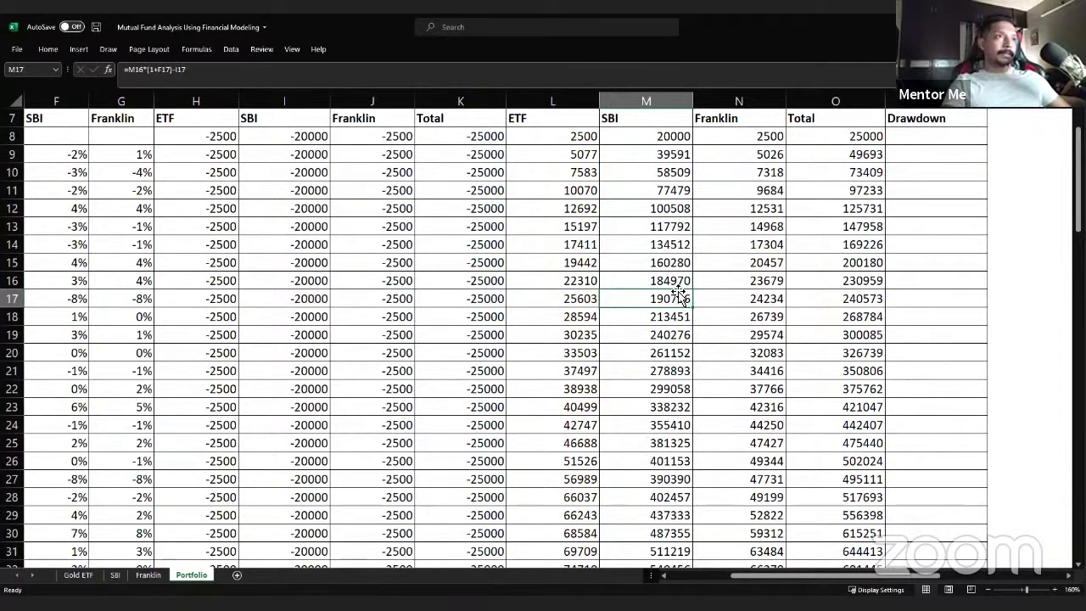
pyautogui.scroll(2, 660, 237)
pyautogui.click(547, 246)
pyautogui.scroll(-2, 759, 337)
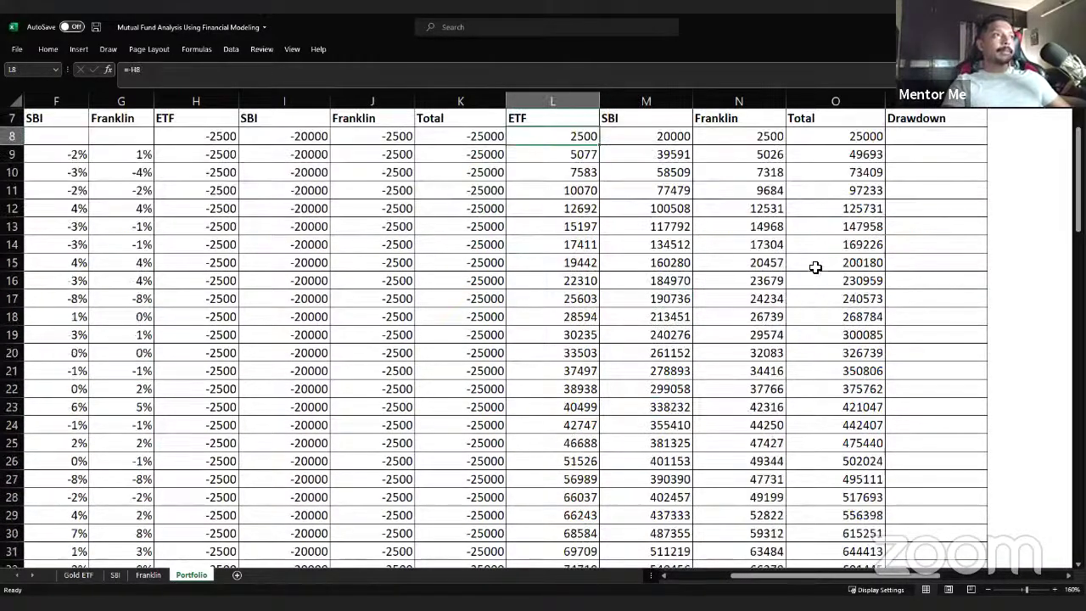
# Step: Compare the first and last Capital Total cells, O8 and O43, and check the sum range in O43
pyautogui.scroll(1, 843, 194)
pyautogui.click(844, 191)
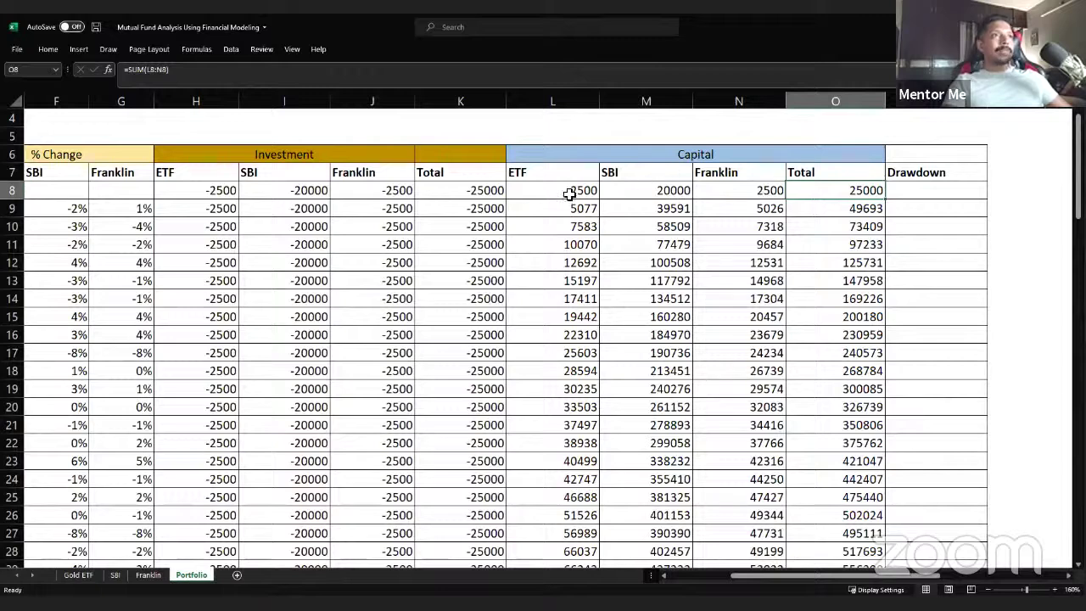
pyautogui.scroll(-9, 630, 344)
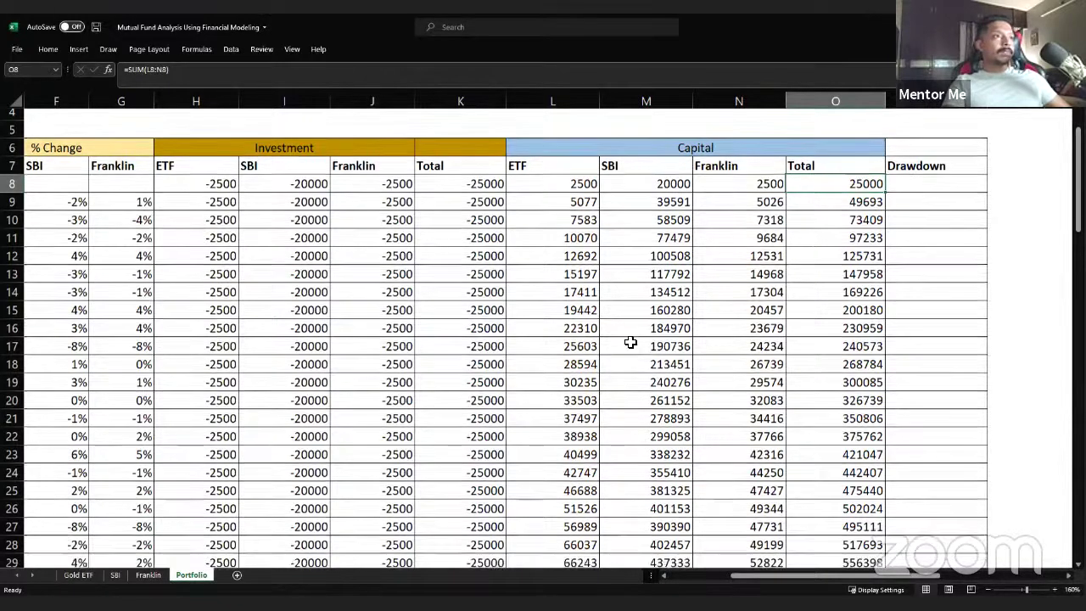
pyautogui.click(876, 334)
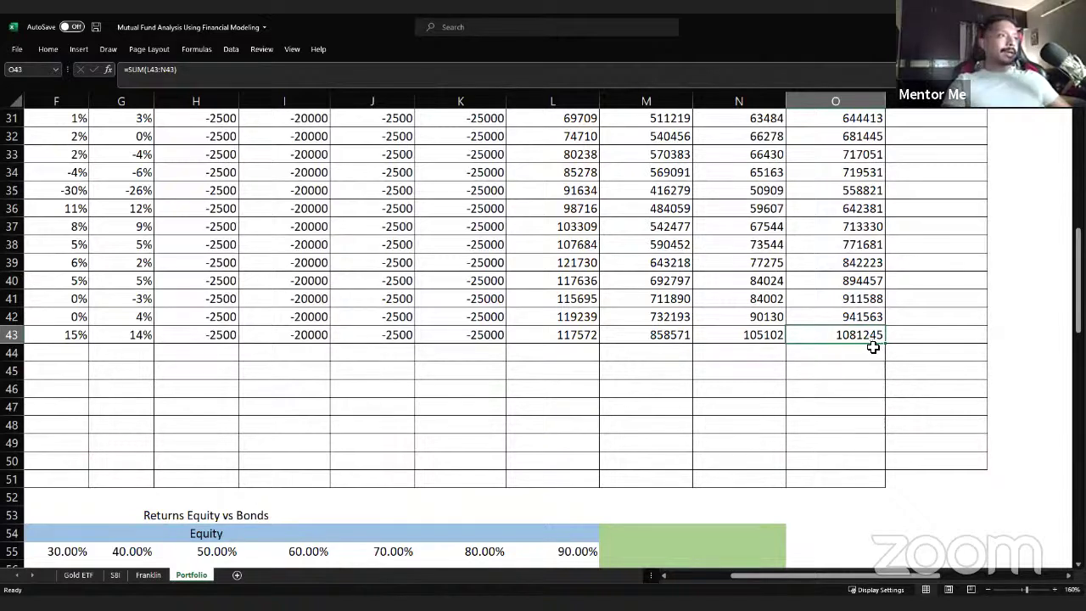
pyautogui.press('F2')
pyautogui.press('Escape')
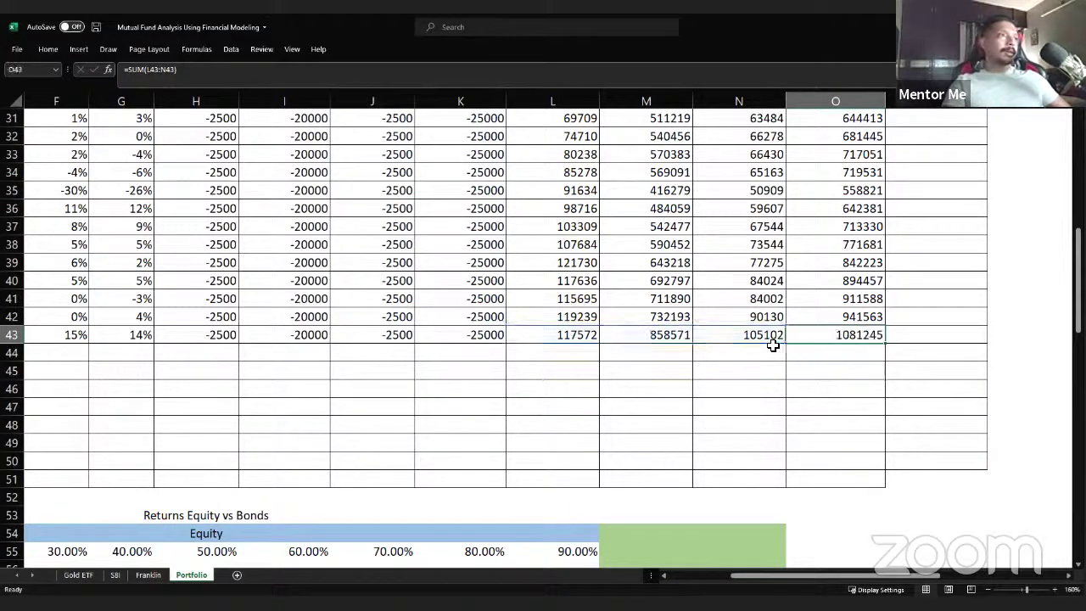
# Step: Return to the start of the table and inspect the ETF price lookup formula in B8
pyautogui.click(482, 352)
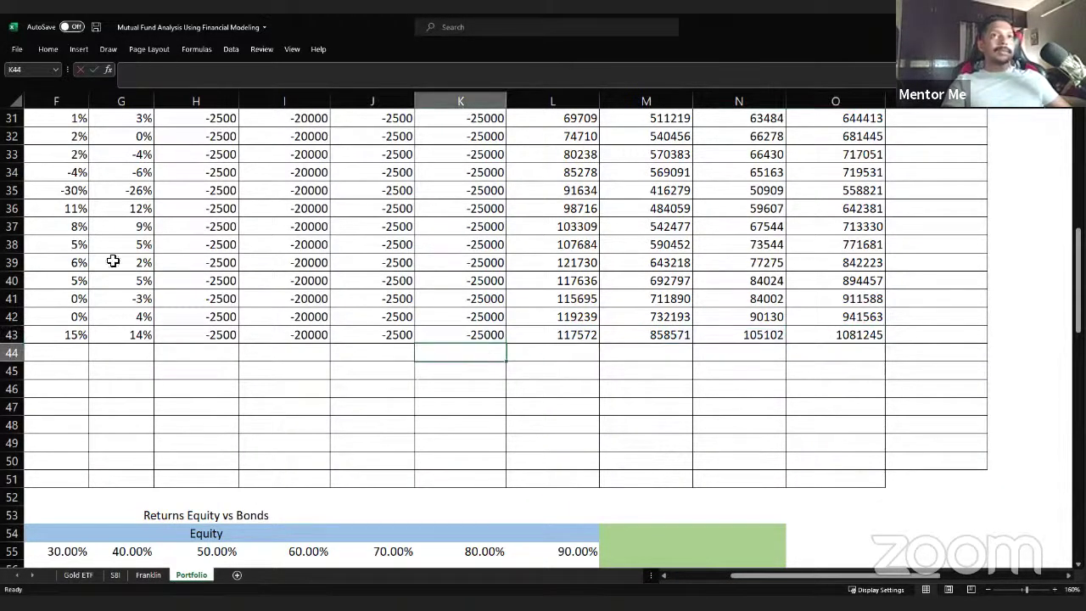
pyautogui.scroll(9, 320, 369)
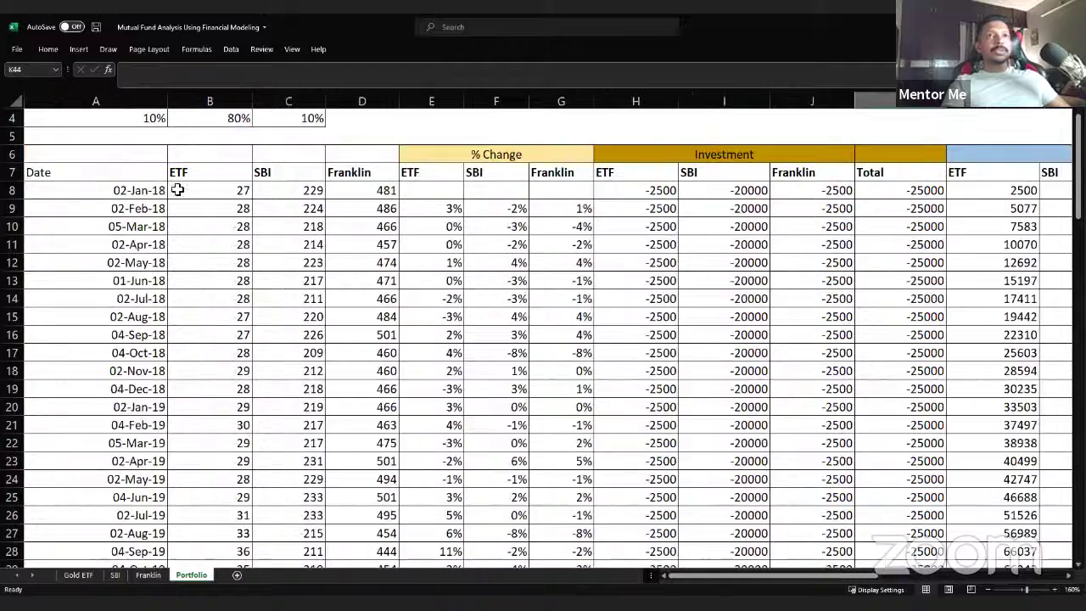
pyautogui.hscroll(-3, 173, 181)
pyautogui.click(209, 190)
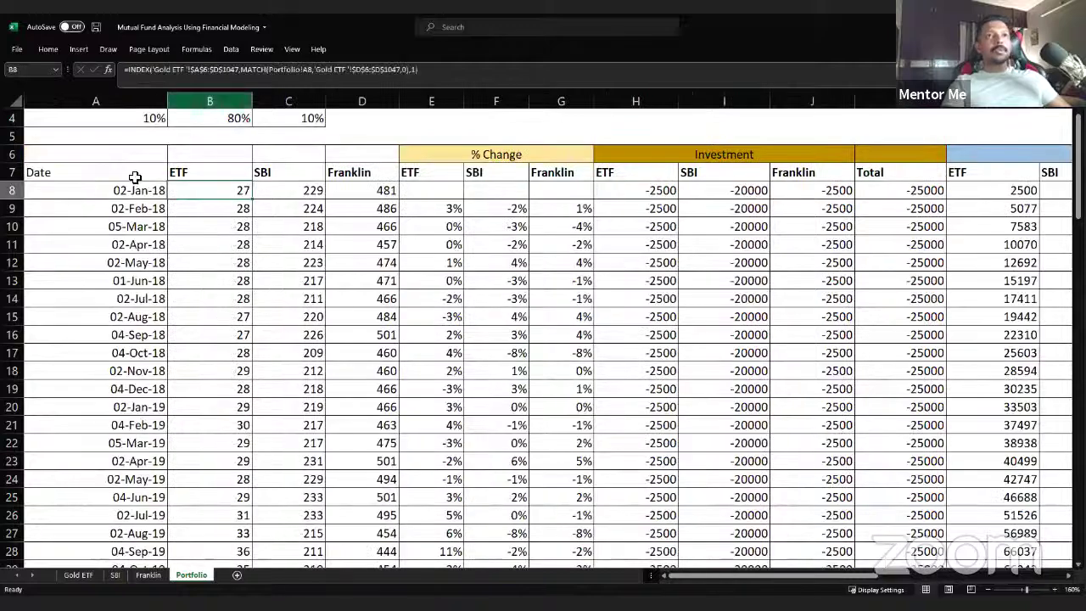
# Step: Freeze the panes at B8 so the header rows and the Date column stay in place
pyautogui.click(291, 49)
pyautogui.click(546, 93)
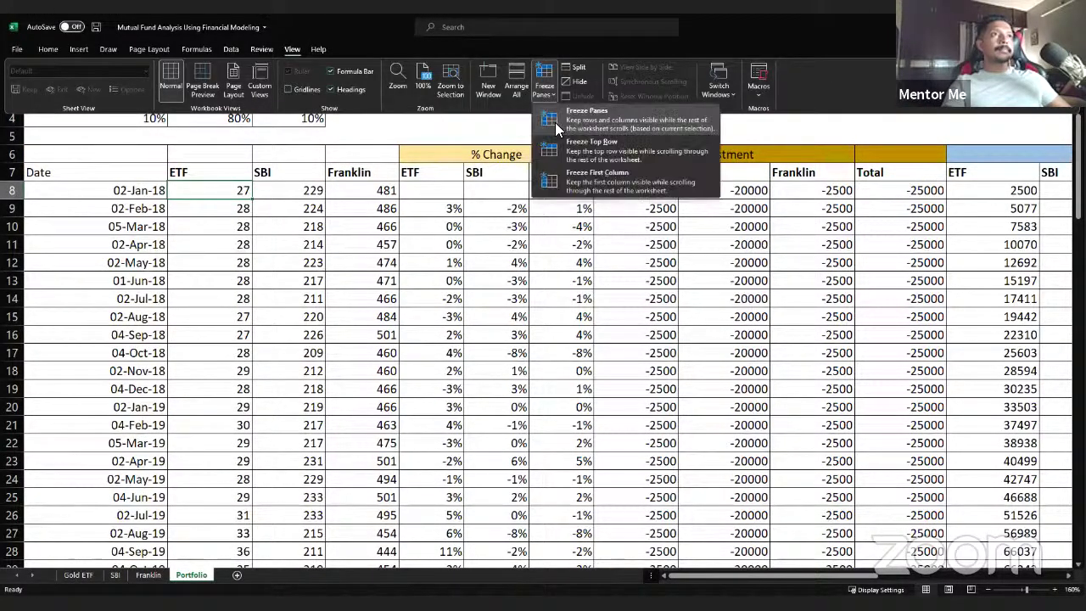
pyautogui.press('f')
pyautogui.scroll(-3, 339, 296)
pyautogui.scroll(1, 550, 274)
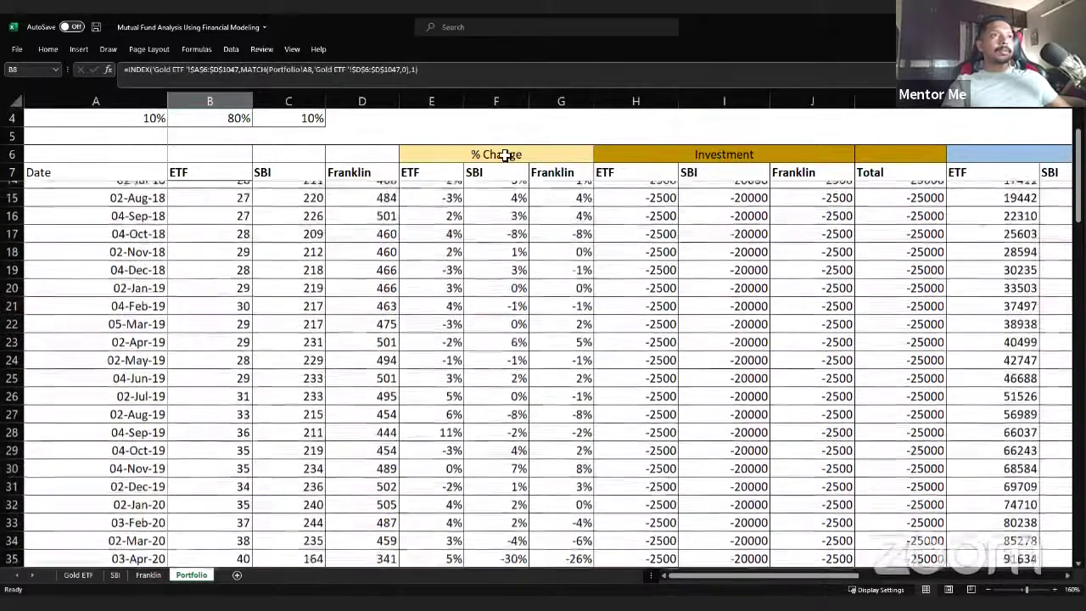
pyautogui.scroll(-2, 578, 458)
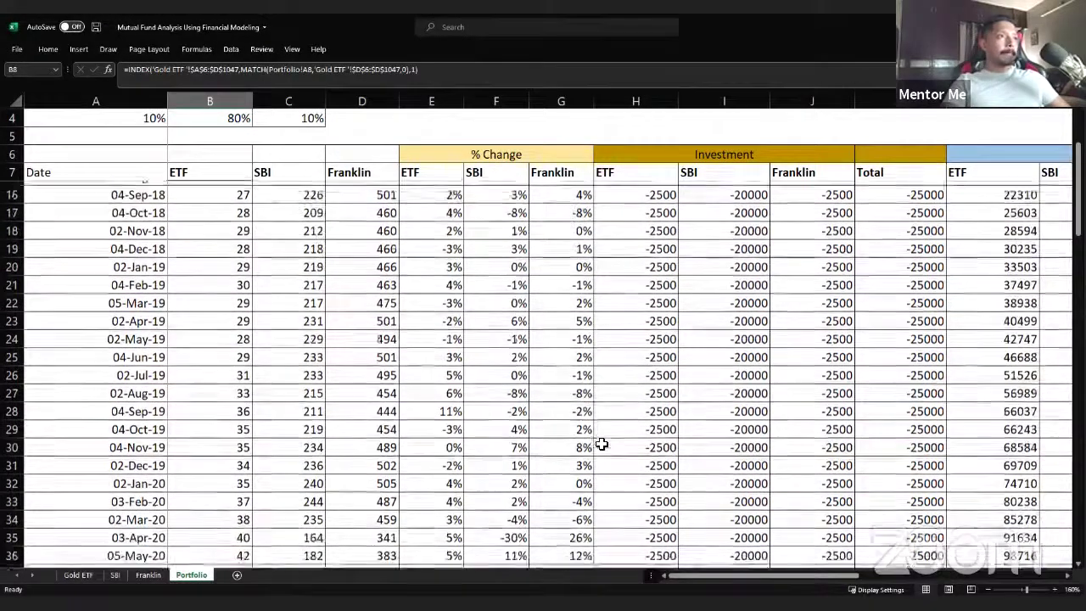
# Step: Link the ETF Investment cell H44 on the 03-Dec-20 row to the final ETF capital in L43
pyautogui.scroll(-5, 454, 414)
pyautogui.click(442, 411)
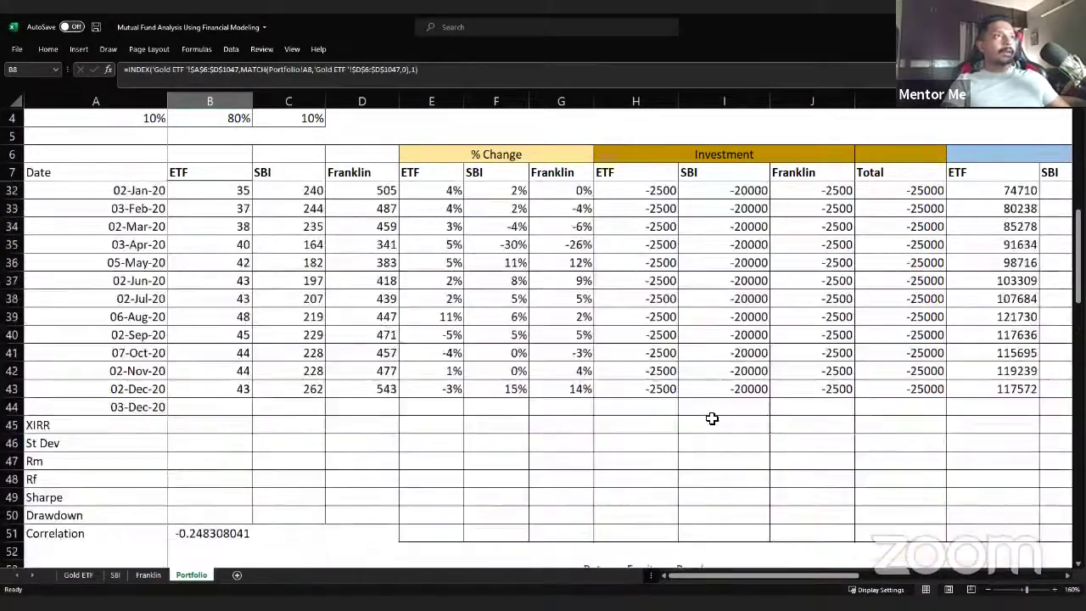
pyautogui.click(628, 411)
pyautogui.write('=')
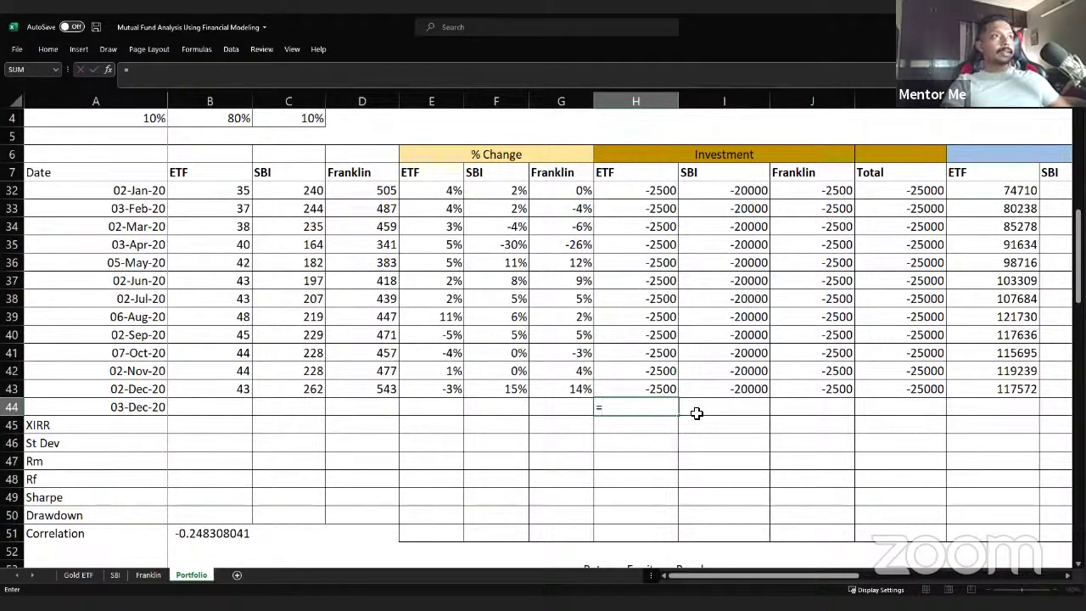
pyautogui.press('Right')
pyautogui.press('Right')
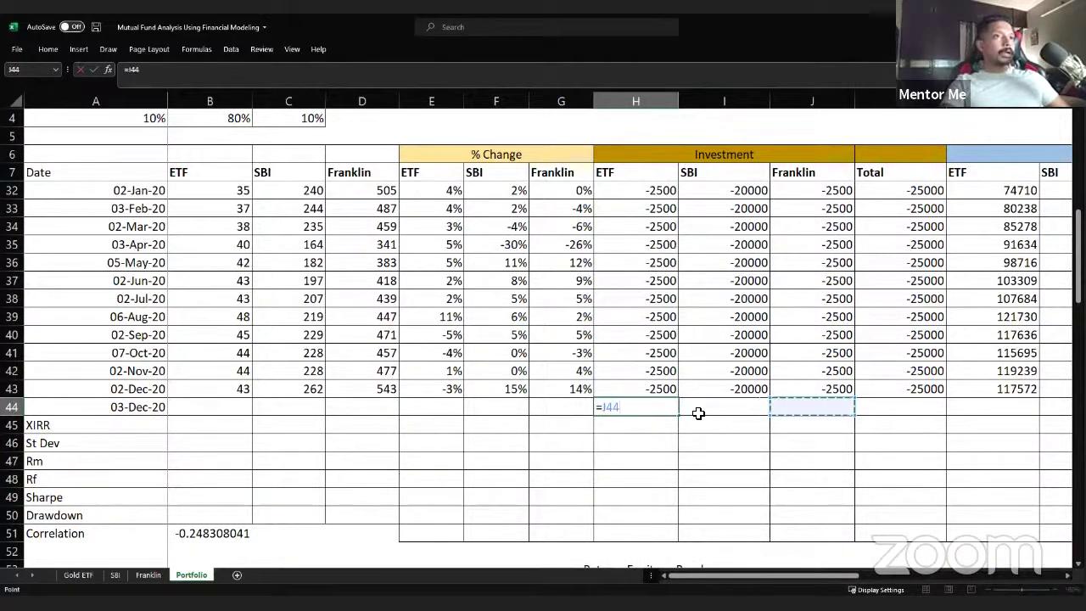
pyautogui.press('Up')
pyautogui.press('Right')
pyautogui.press('Right')
pyautogui.press('Right')
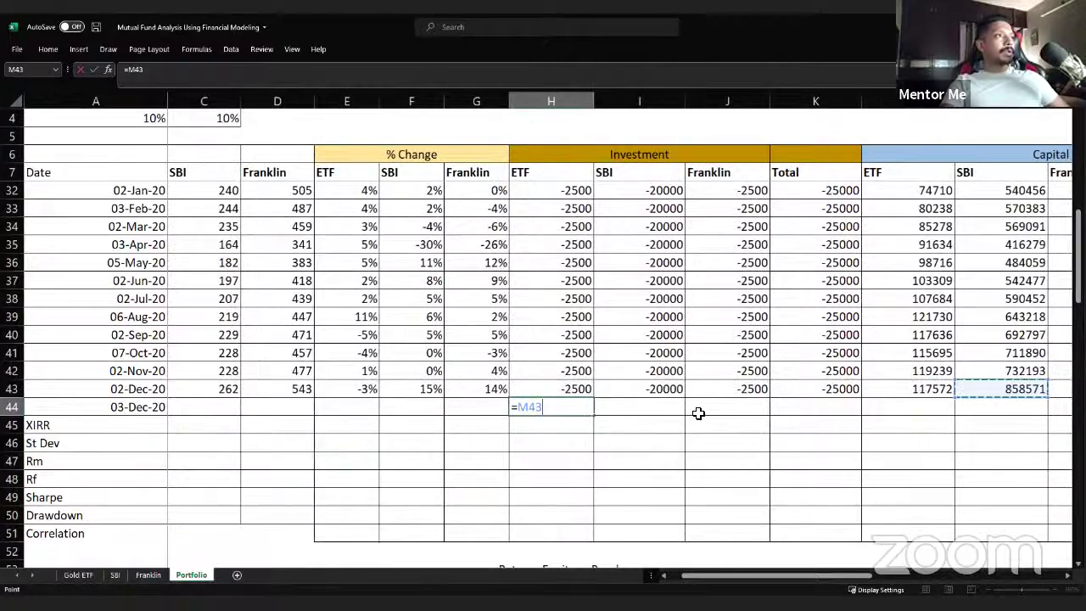
pyautogui.press('Left')
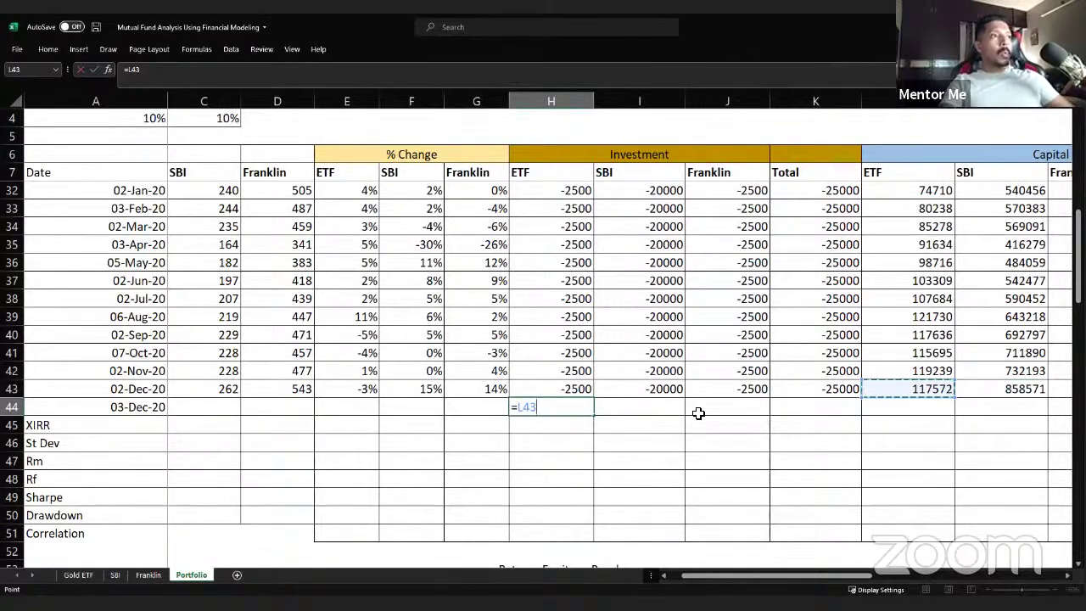
pyautogui.press('Return')
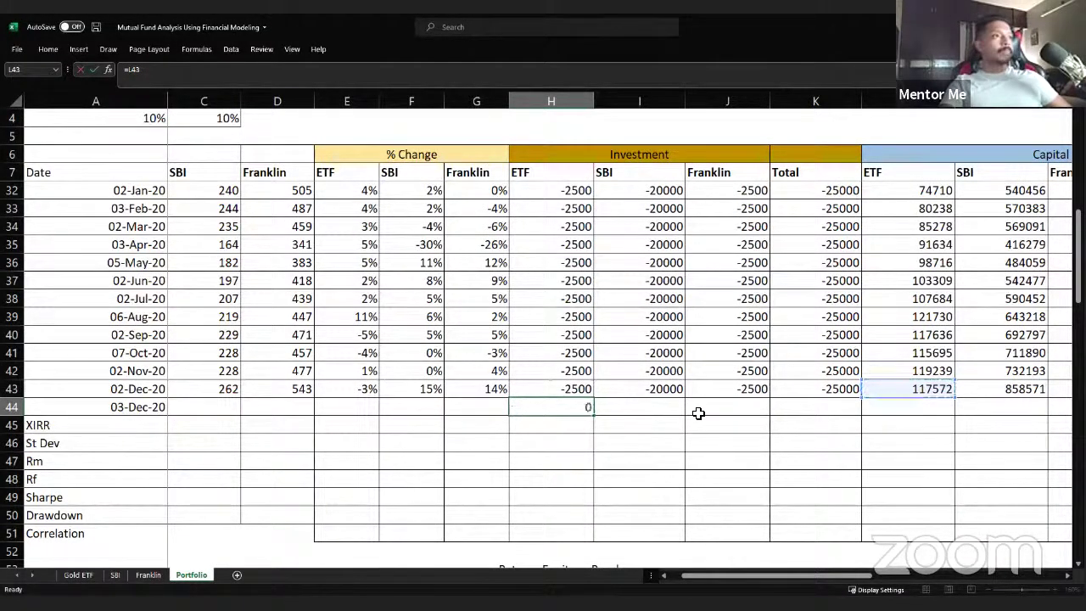
pyautogui.press('F2')
pyautogui.press('Escape')
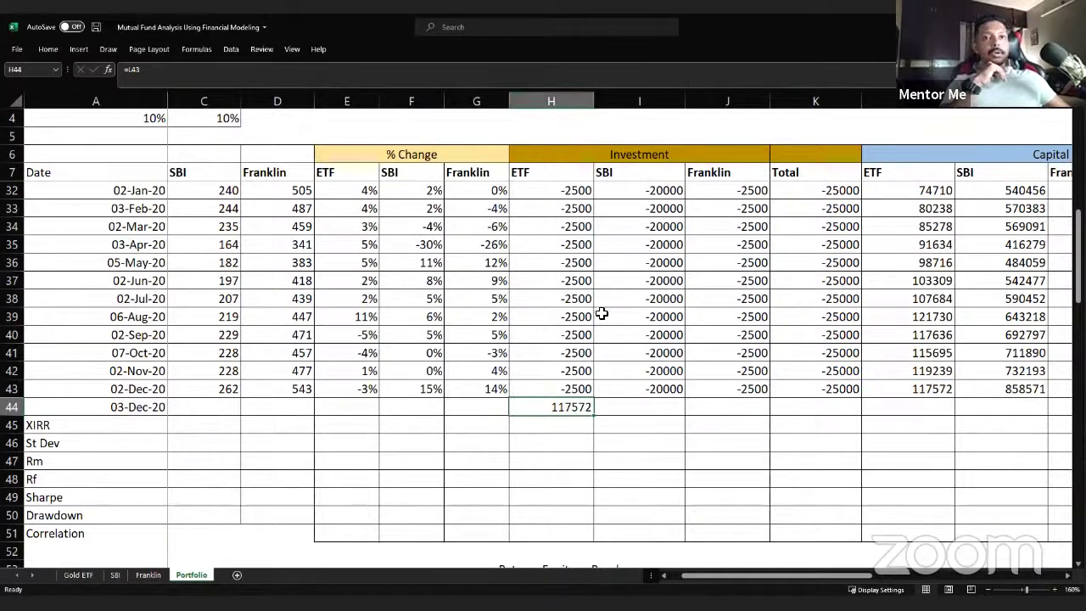
# Step: Review the monthly ETF investments in column H together with the closing capital reference in H44
pyautogui.moveTo(567, 202); pyautogui.dragTo(550, 375)
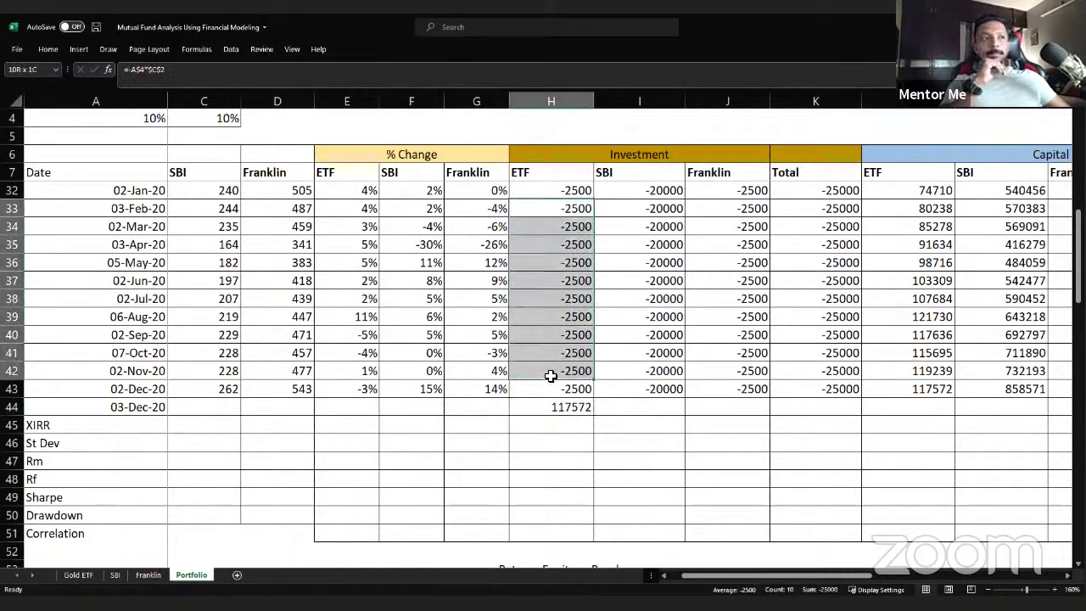
pyautogui.click(557, 407)
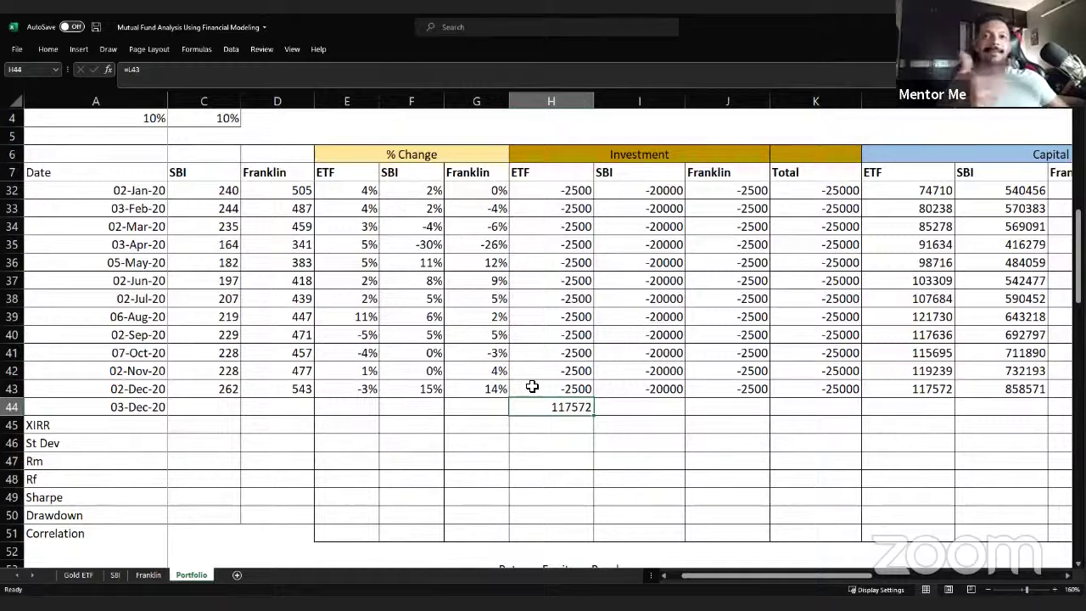
pyautogui.doubleClick(576, 408)
pyautogui.press('Escape')
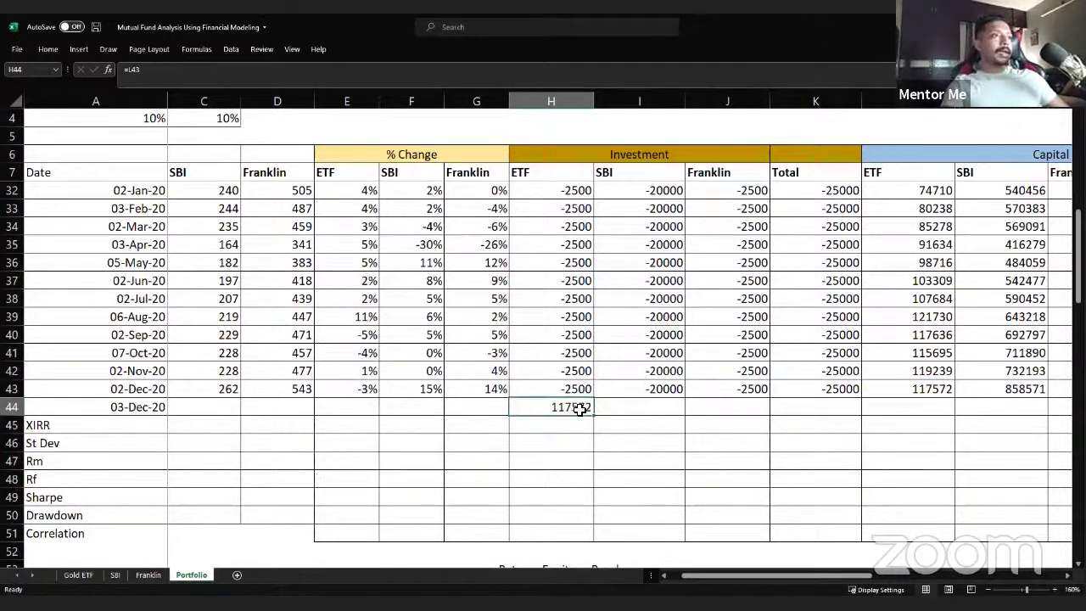
# Step: Copy the closing capital reference from H44 to the SBI and Franklin Investment cells I44:J44
pyautogui.hotkey('ctrl', 'c')
pyautogui.press('Right')
pyautogui.hotkey('shift', 'Right')
pyautogui.hotkey('ctrl', 'v')
pyautogui.press('Escape')
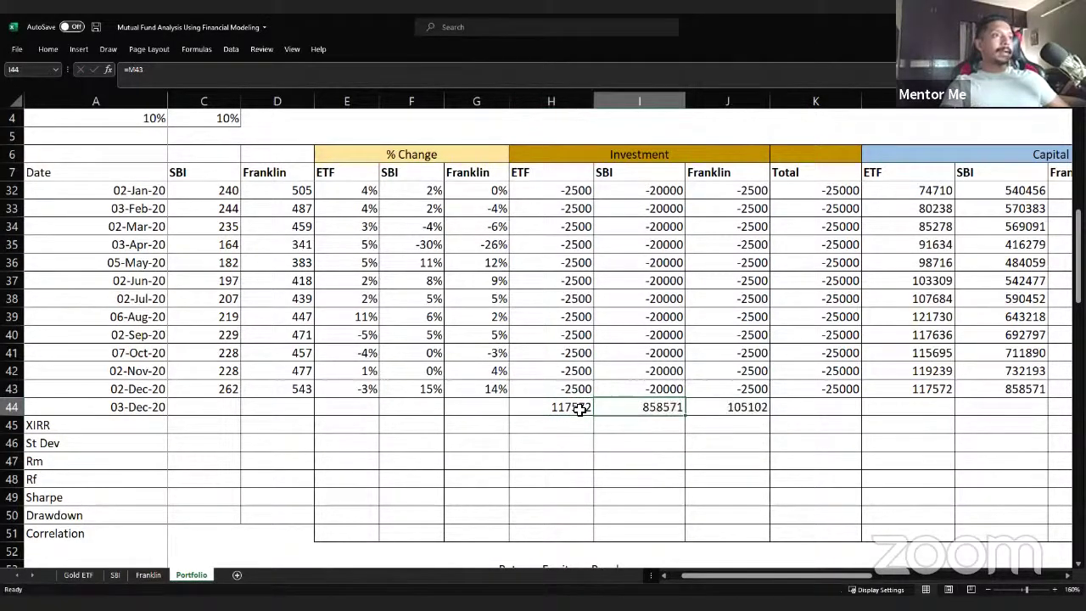
# Step: Fill the Investment Total cell K44 with a reference to the final Capital Total, =O43
pyautogui.press('Right')
pyautogui.hotkey('ctrl', 'c')
pyautogui.hotkey('shift', 'Right')
pyautogui.hotkey('ctrl', 'v')
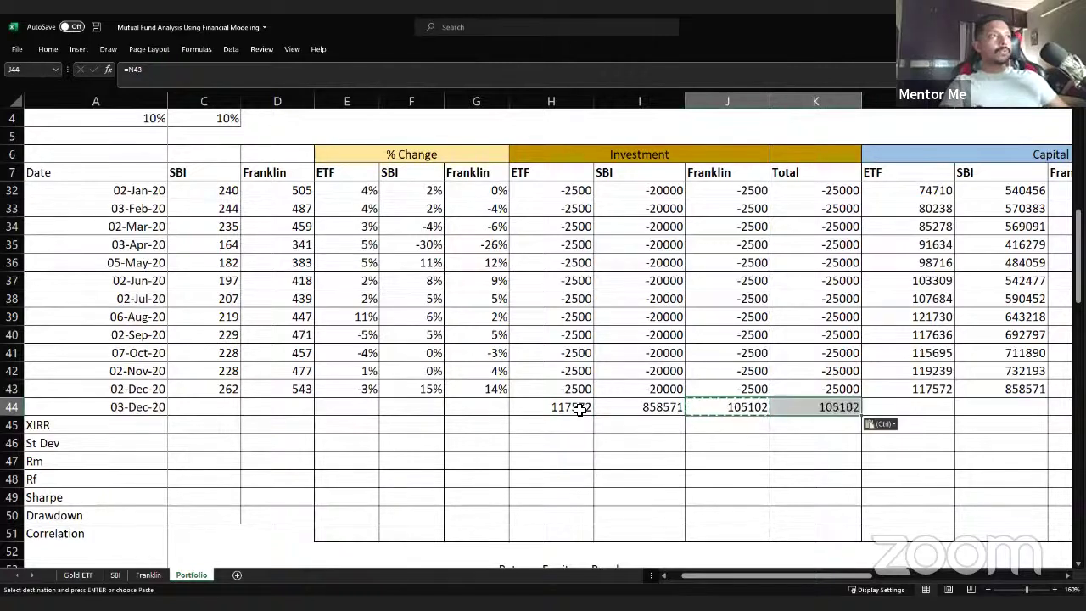
pyautogui.write('=O43')
pyautogui.hotkey('ctrl', 'Return')
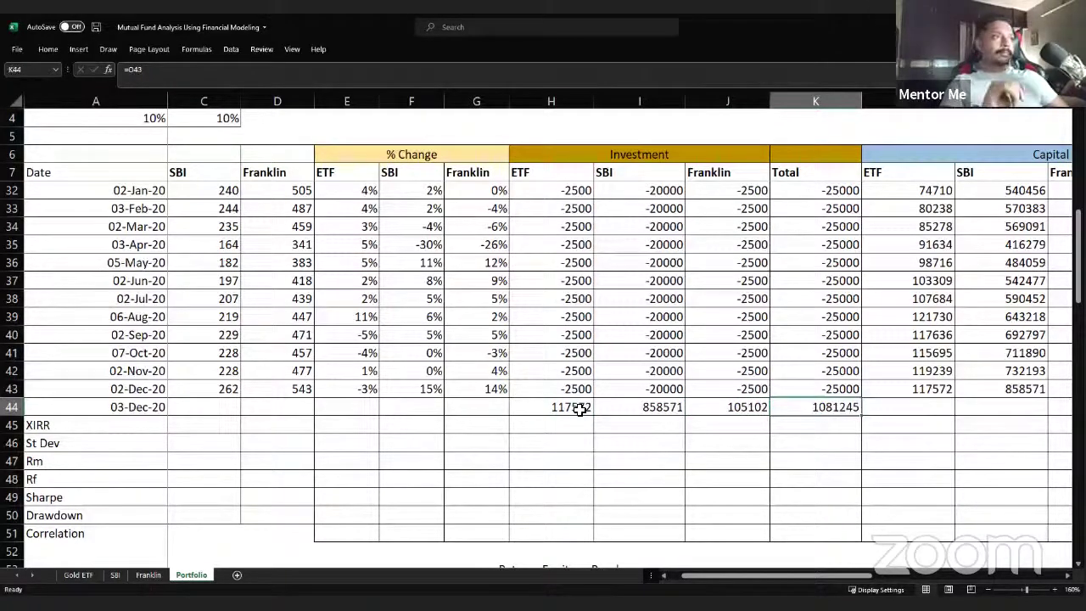
# Step: Check the closing capital references in row 44 for ETF, SBI, Franklin and Total
pyautogui.click(579, 409)
pyautogui.doubleClick(579, 409)
pyautogui.press('Escape')
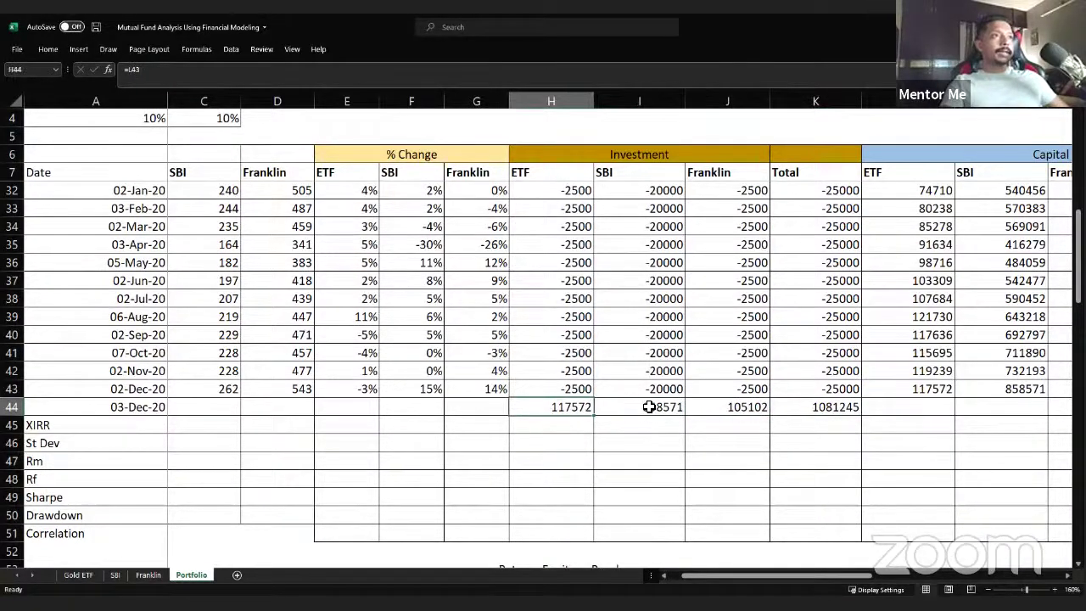
pyautogui.click(647, 407)
pyautogui.doubleClick(754, 409)
pyautogui.click(840, 411)
pyautogui.doubleClick(841, 411)
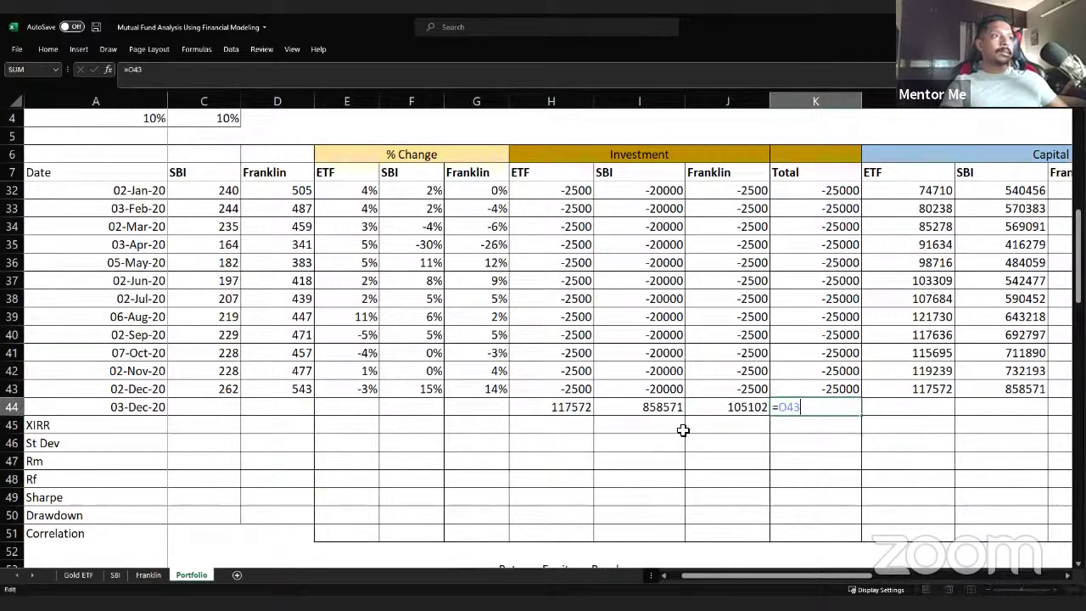
pyautogui.press('Escape')
# Step: Start an XIRR formula in H45 with the ETF cash flows H8:H44 as its values
pyautogui.click(571, 432)
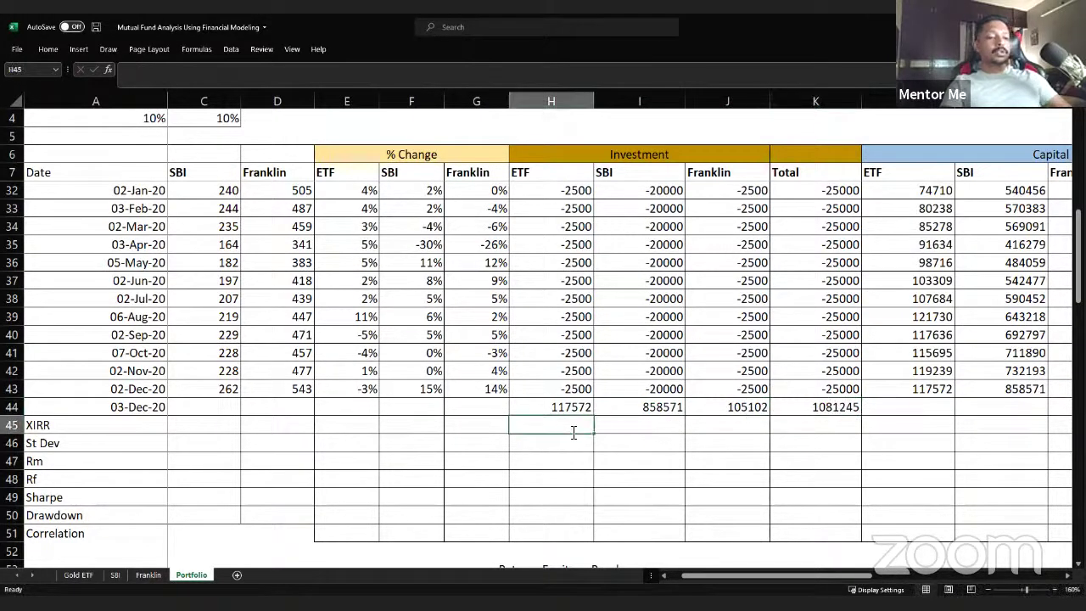
pyautogui.write('=xirr(')
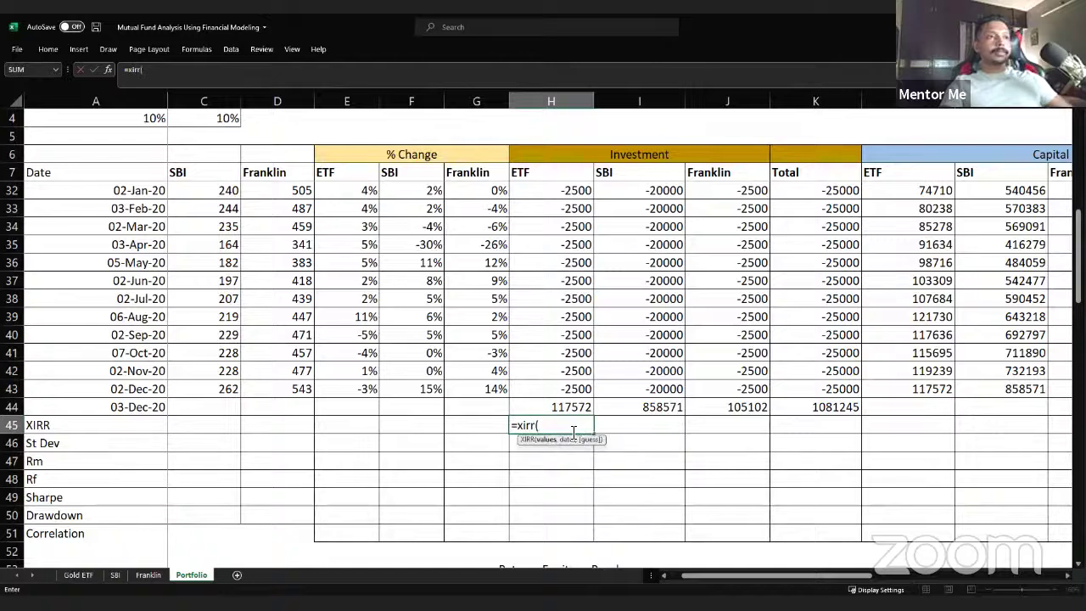
pyautogui.click(566, 405)
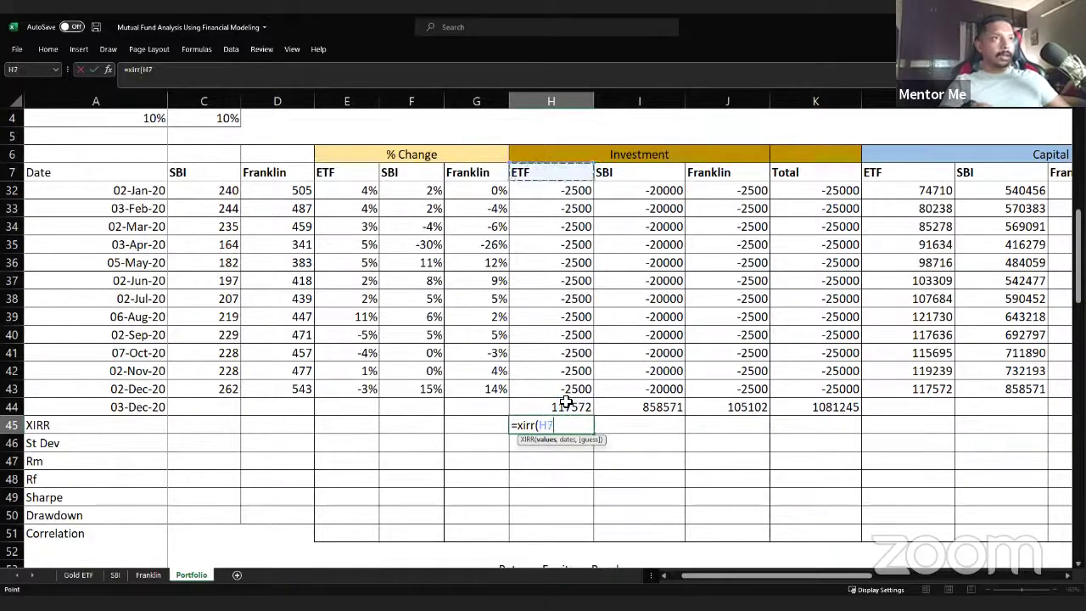
pyautogui.hotkey('ctrl', 'Up')
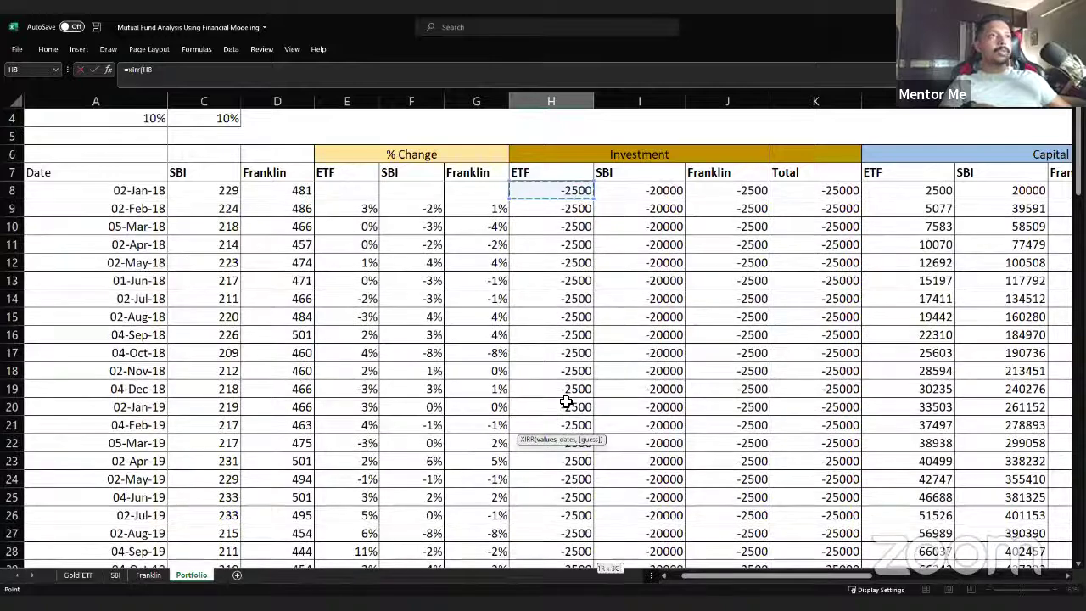
pyautogui.hotkey('ctrl', 'shift', 'Down')
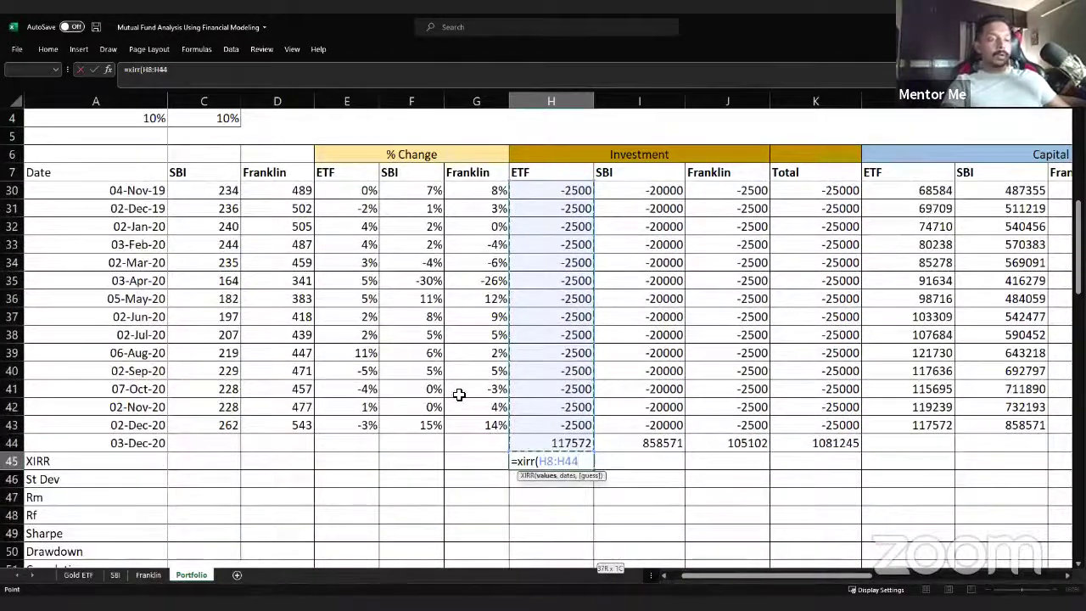
pyautogui.write(',')
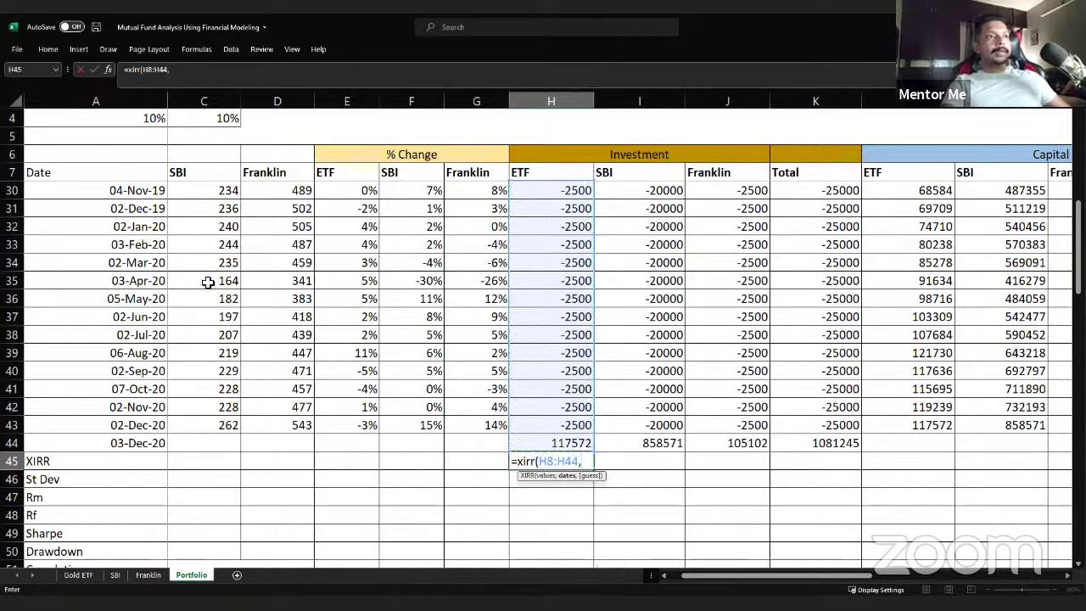
# Step: Complete the ETF XIRR formula in H45 with the absolute date range $A$8:$A$44
pyautogui.click(153, 190)
pyautogui.hotkey('ctrl', 'Up')
pyautogui.press('Down')
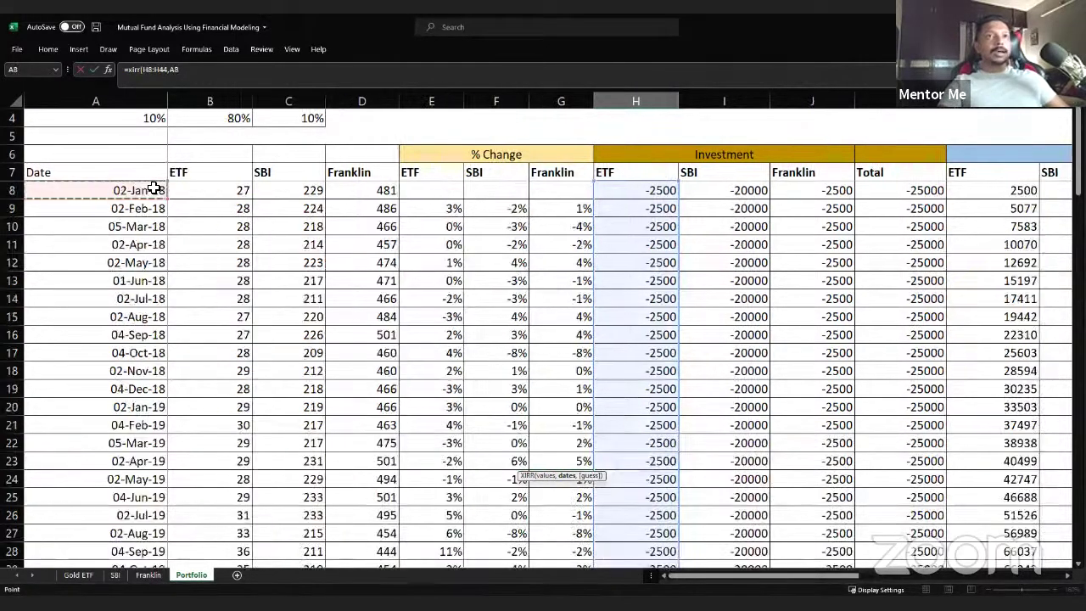
pyautogui.hotkey('ctrl', 'shift', 'Down')
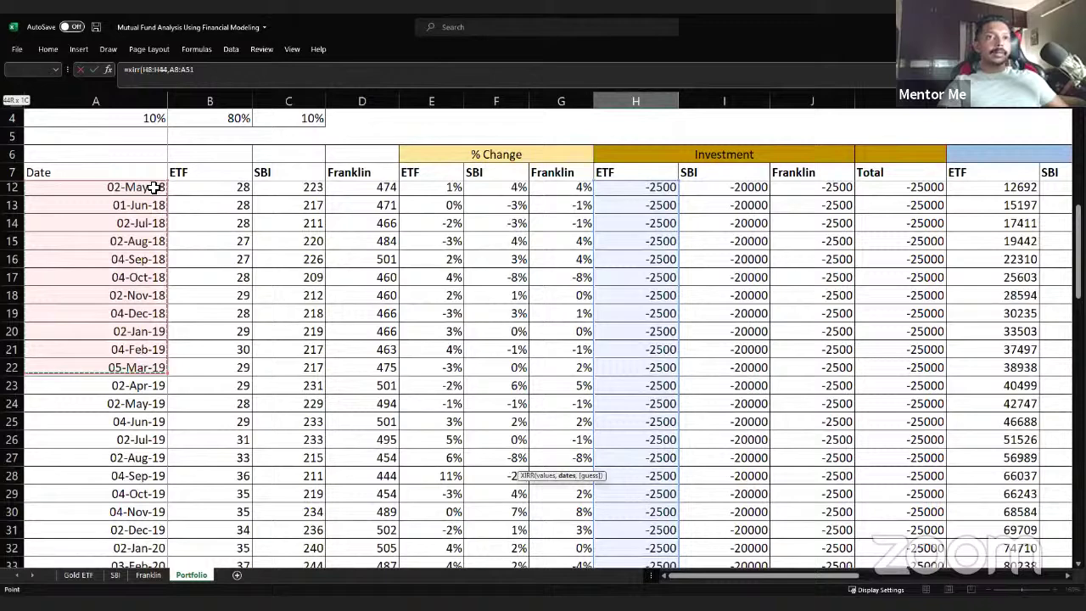
pyautogui.scroll(-6, 152, 188)
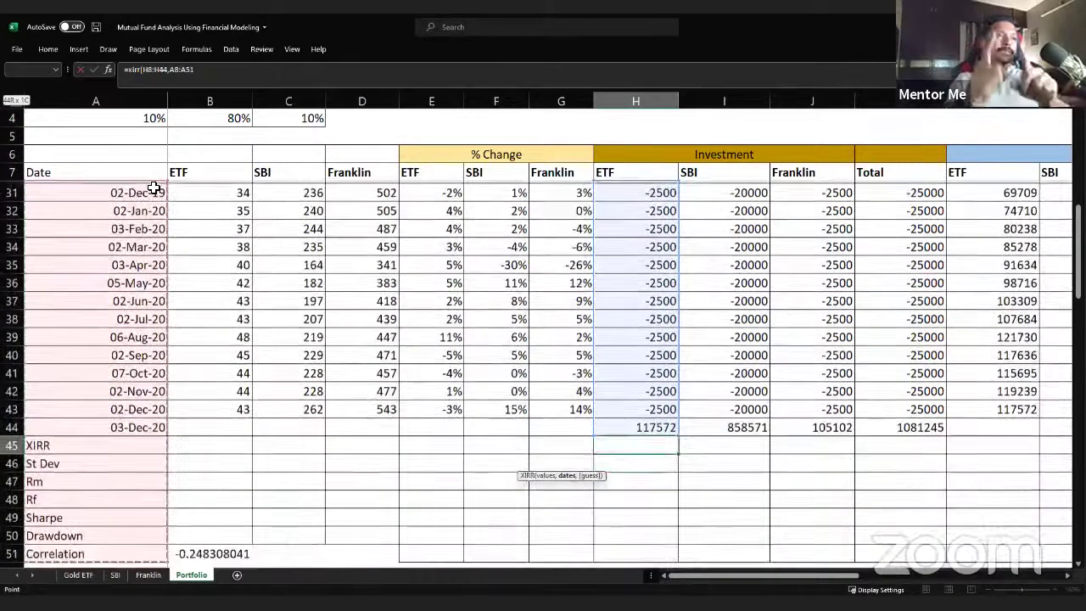
pyautogui.hotkey('shift', 'Up')
pyautogui.hotkey('shift', 'Up')
pyautogui.hotkey('shift', 'Up')
pyautogui.hotkey('shift', 'Up')
pyautogui.hotkey('shift', 'Up')
pyautogui.hotkey('shift', 'Up')
pyautogui.hotkey('shift', 'Up')
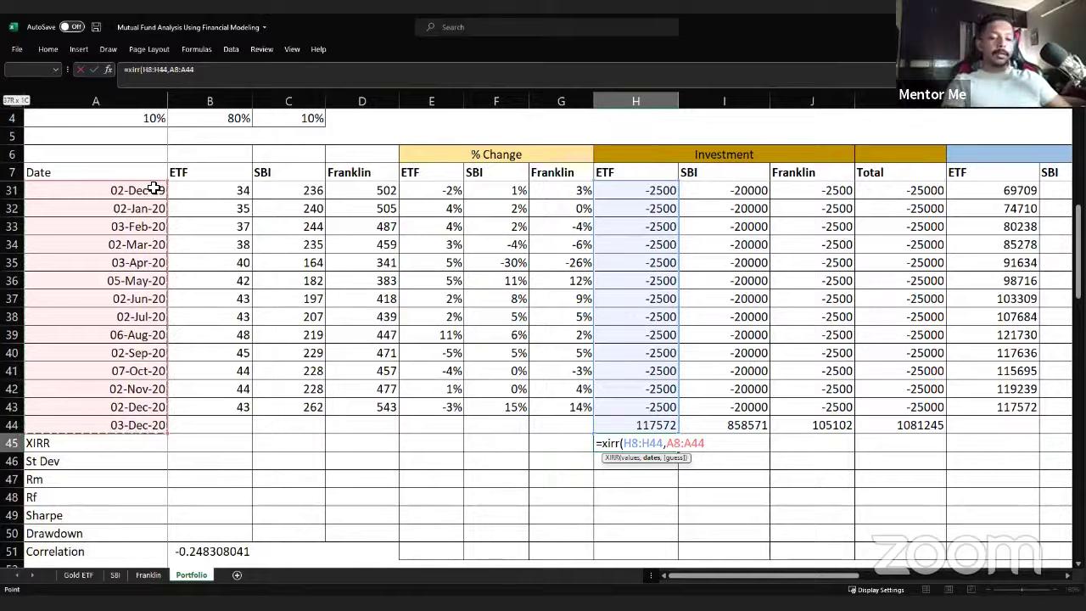
pyautogui.press('F4')
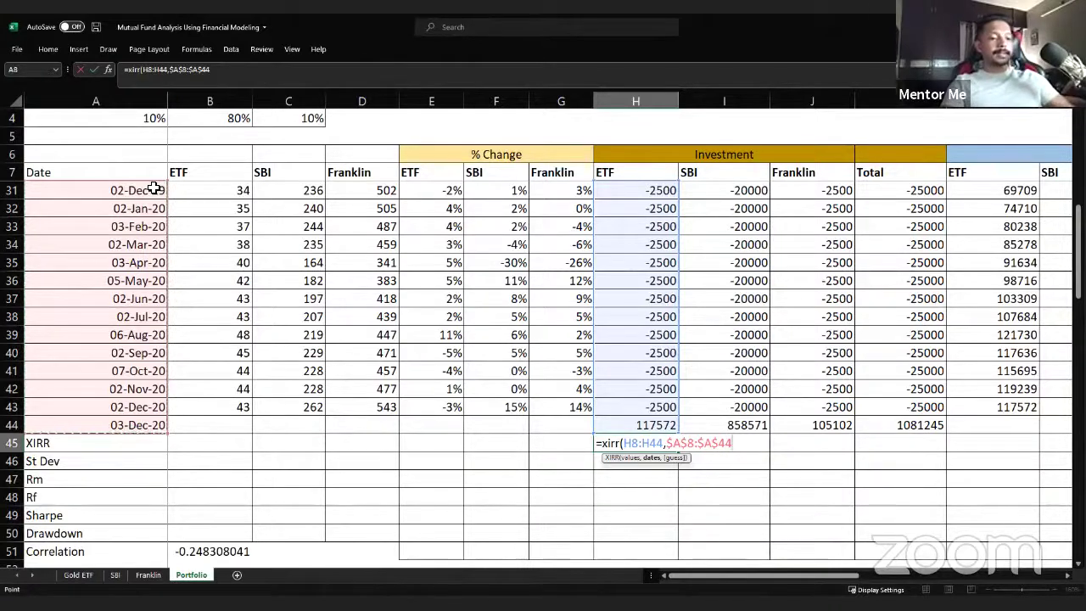
pyautogui.write(')')
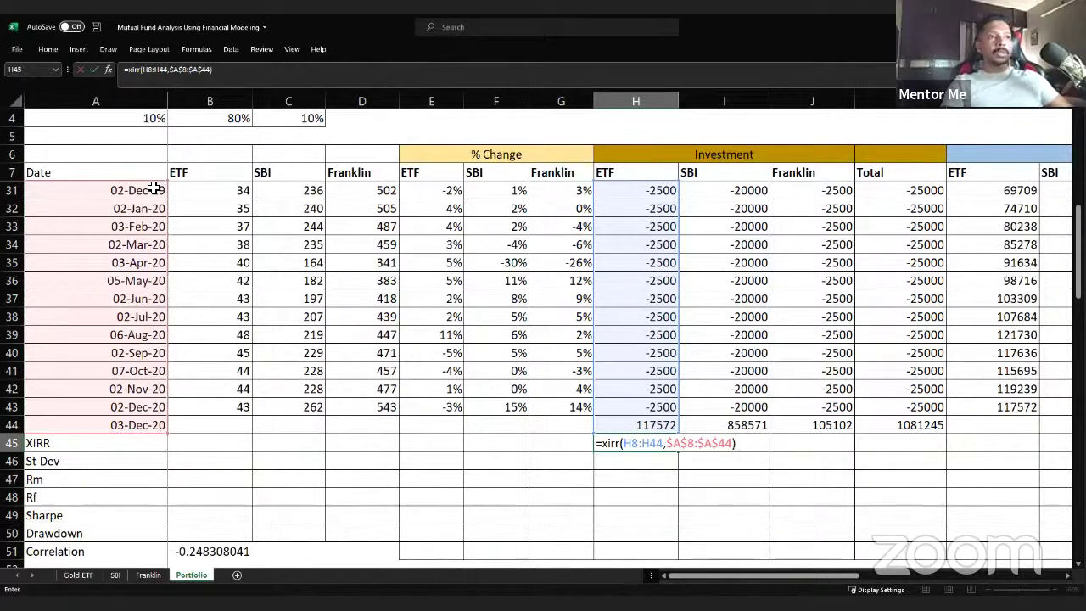
pyautogui.hotkey('ctrl', 'Return')
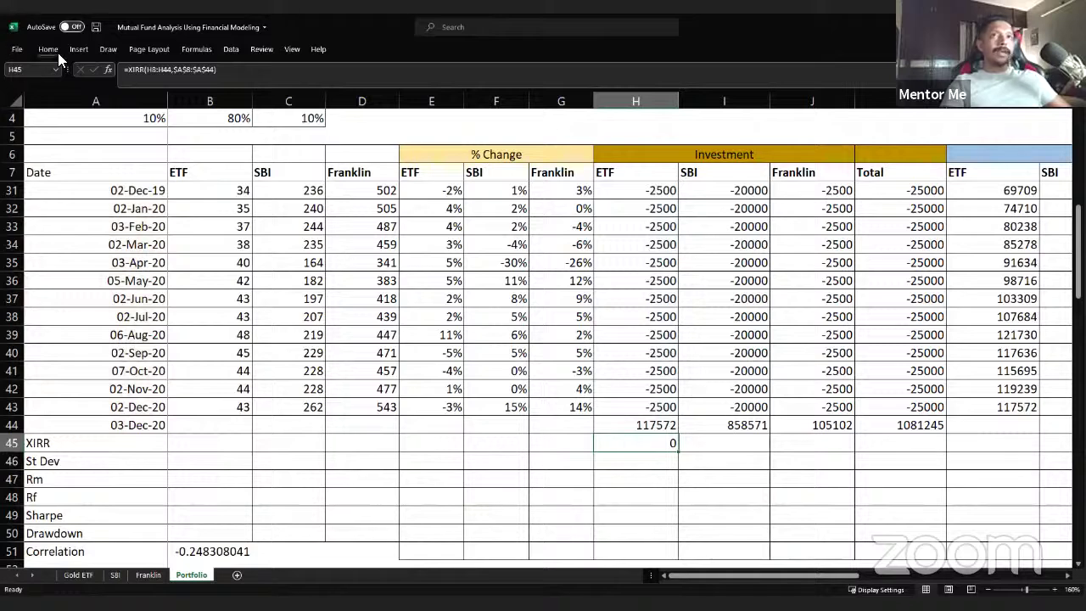
# Step: Format the ETF XIRR in H45 as a percentage and copy it to I45:J45 for SBI and Franklin
pyautogui.click(53, 49)
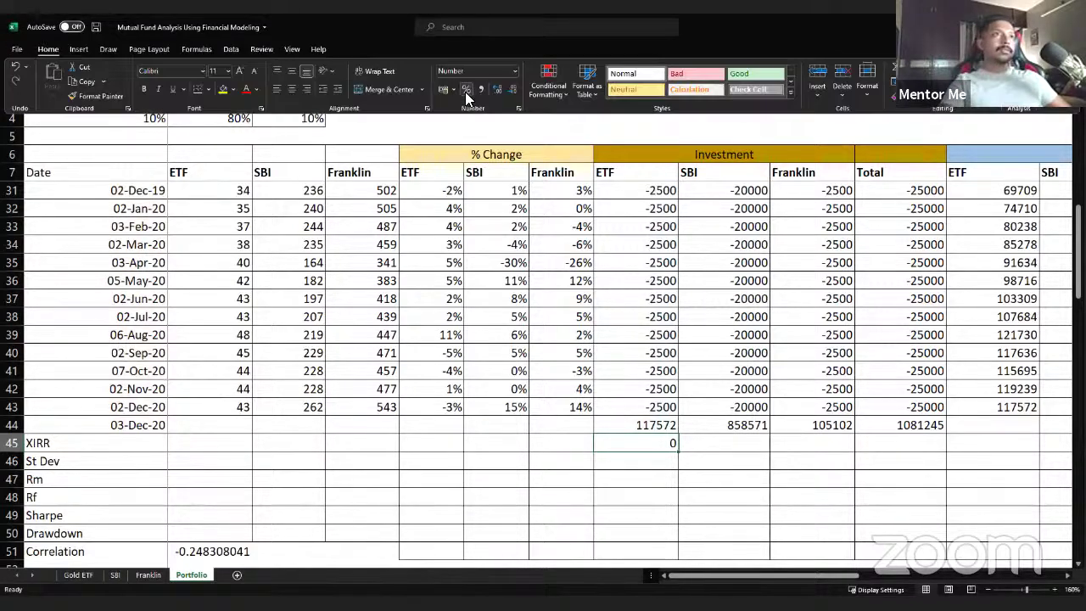
pyautogui.click(466, 90)
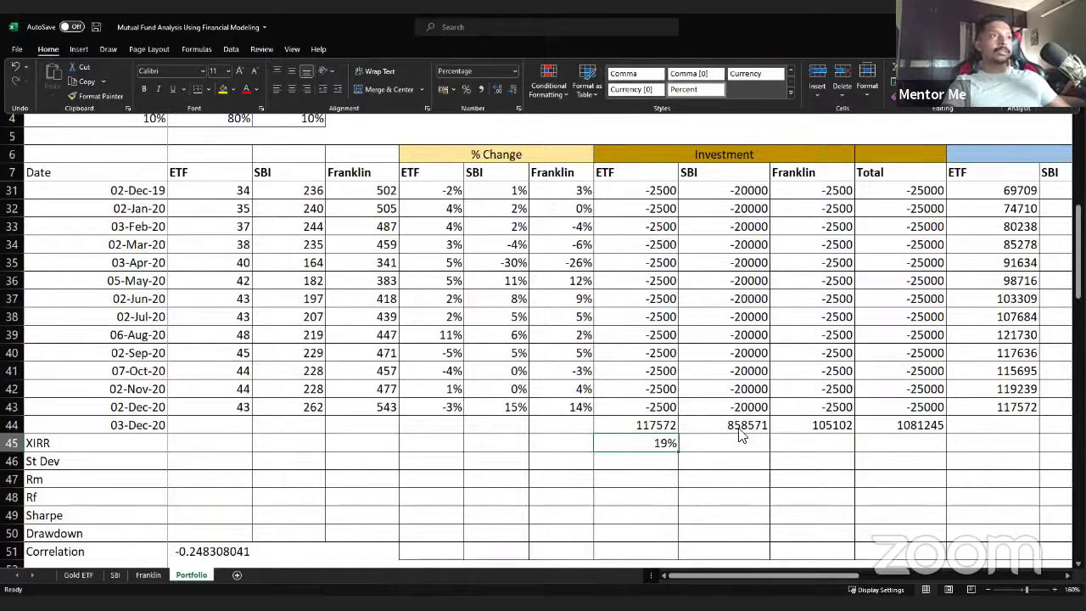
pyautogui.hotkey('ctrl', 'c')
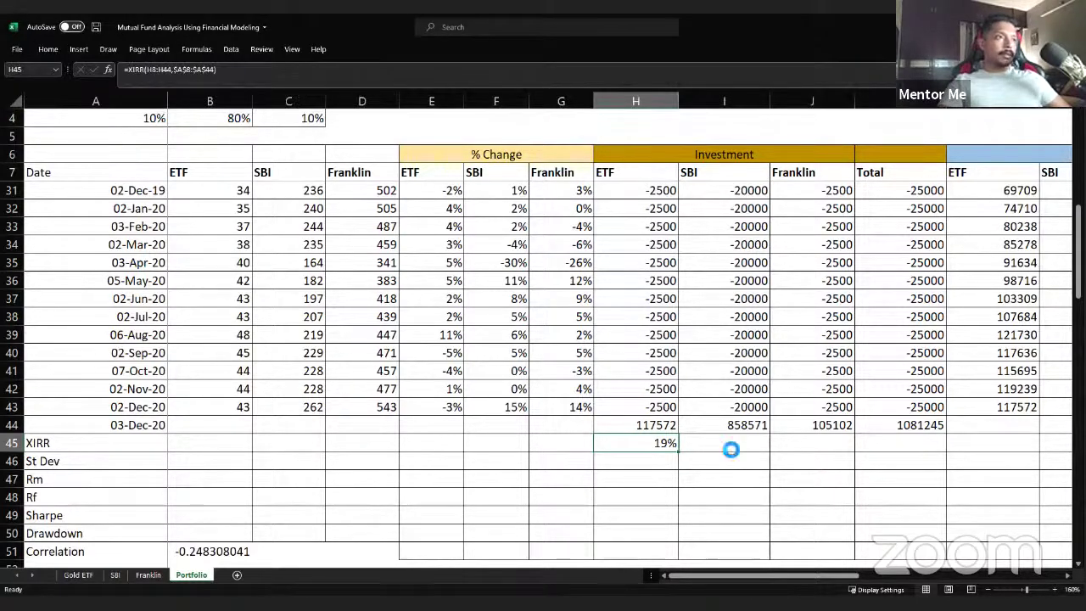
pyautogui.click(728, 448)
pyautogui.hotkey('shift', 'Right')
pyautogui.hotkey('ctrl', 'v')
pyautogui.press('Right')
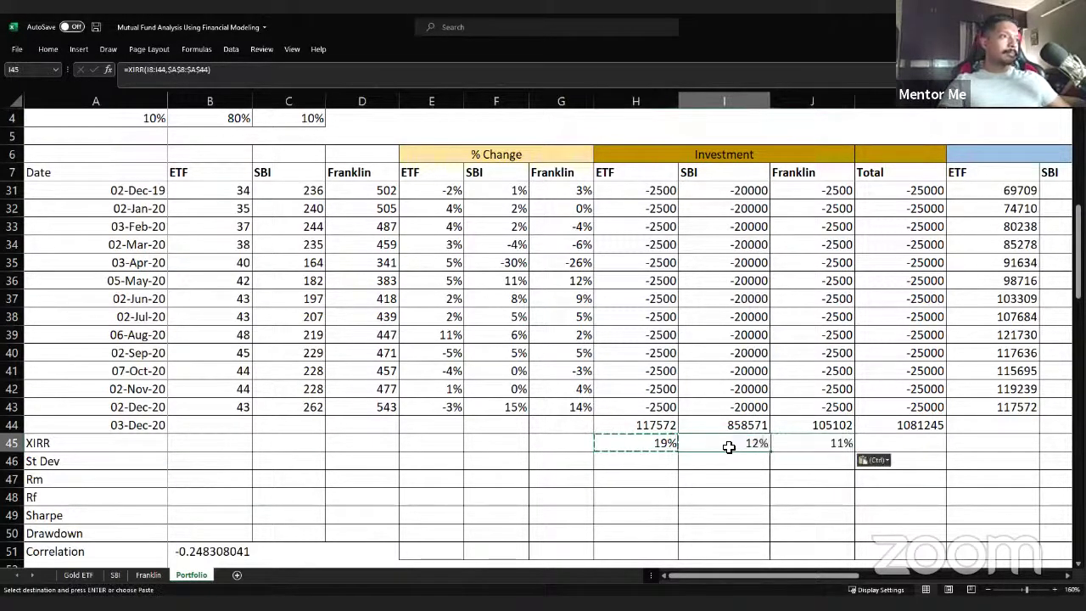
# Step: Copy the XIRR formula across to K45 for the Total column
pyautogui.hotkey('ctrl', 'c')
pyautogui.press('Right')
pyautogui.hotkey('ctrl', 'v')
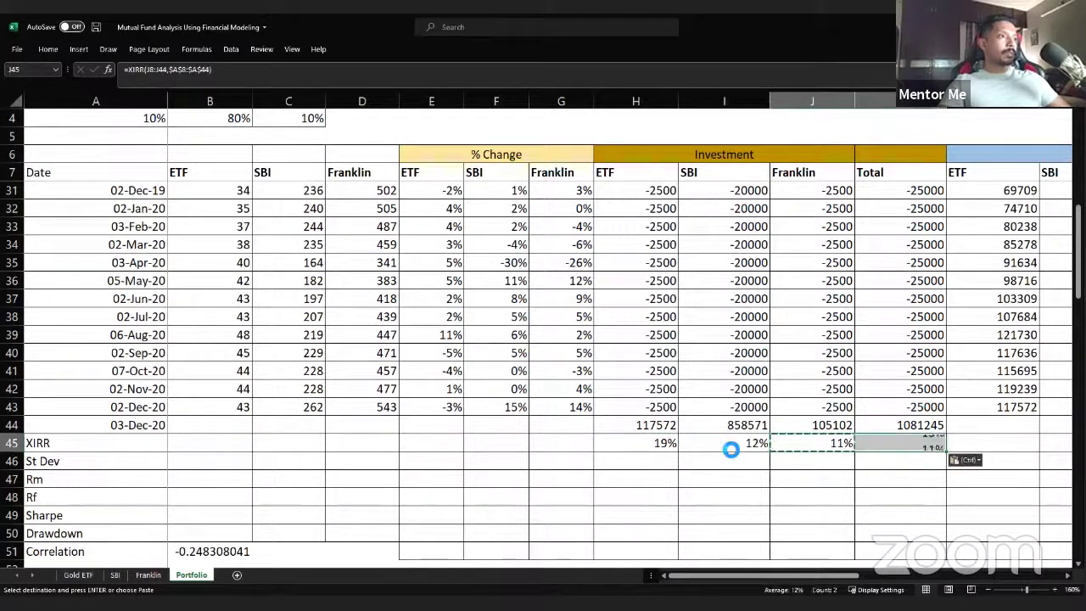
pyautogui.press('Left')
pyautogui.press('F2')
pyautogui.press('Escape')
# Step: Check the cash flow and date ranges of the XIRR formulas in H45:K45
pyautogui.moveTo(649, 444); pyautogui.dragTo(886, 443)
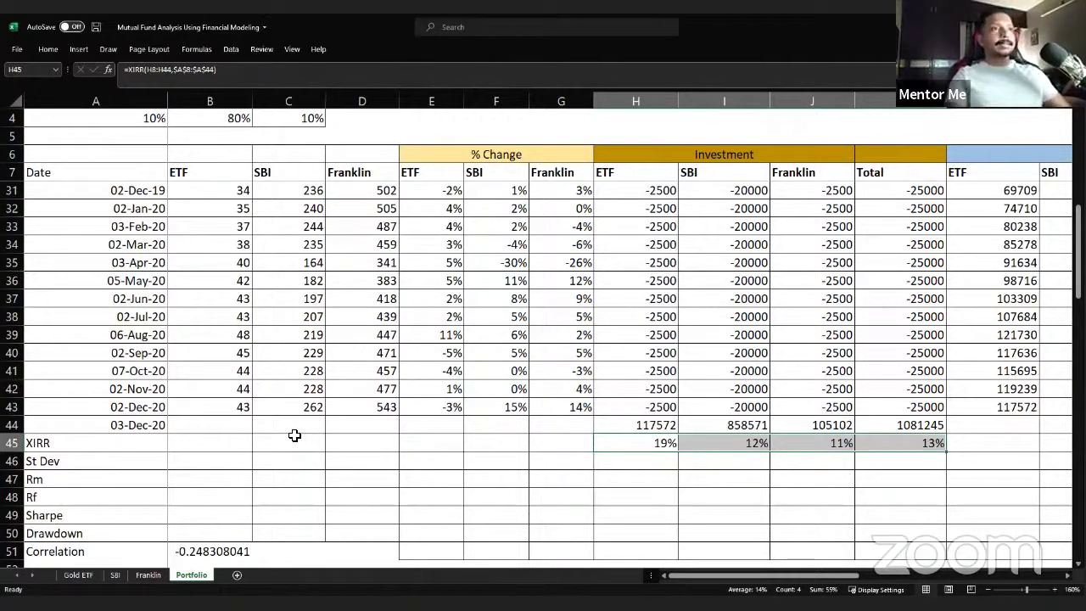
pyautogui.press('F2')
pyautogui.press('Tab')
pyautogui.press('F2')
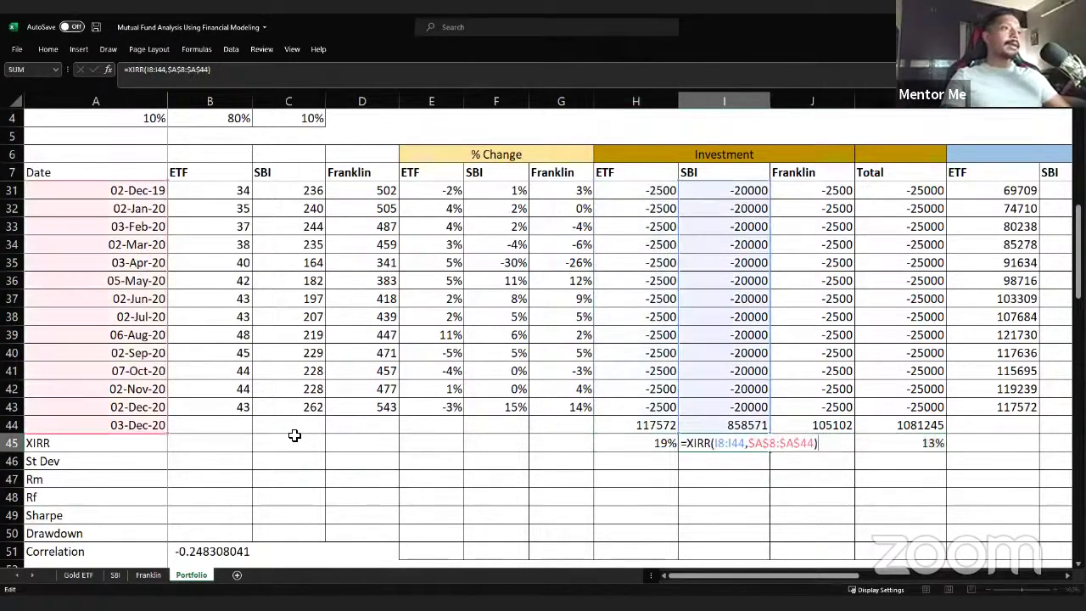
pyautogui.press('Tab')
pyautogui.press('F2')
pyautogui.press('Tab')
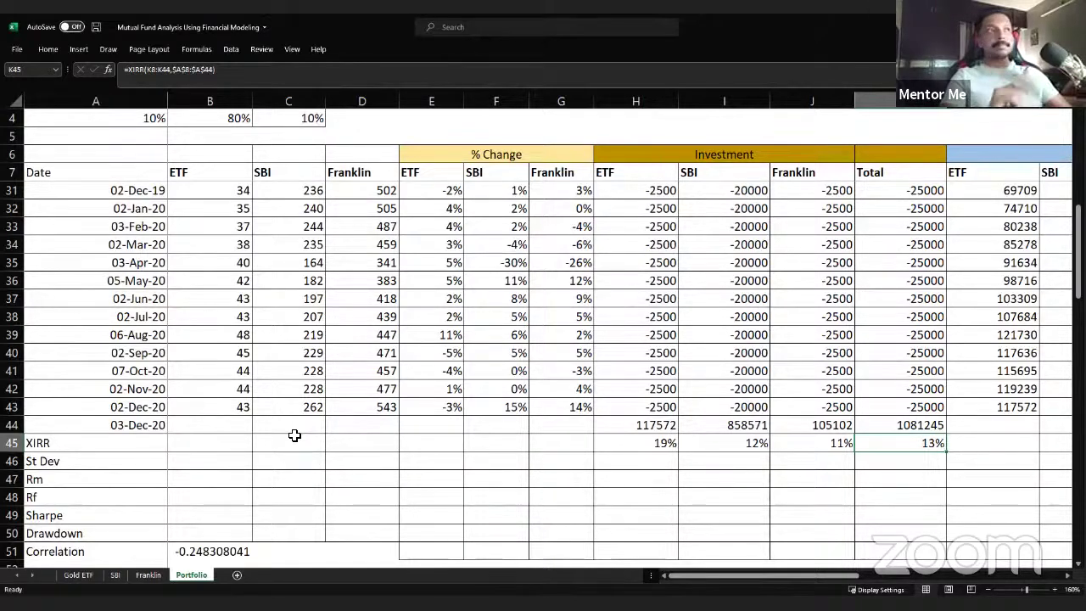
# Step: Compare the Total XIRR with the Franklin, SBI and ETF values and recheck the ETF formula in H45
pyautogui.press('Left')
pyautogui.press('Left')
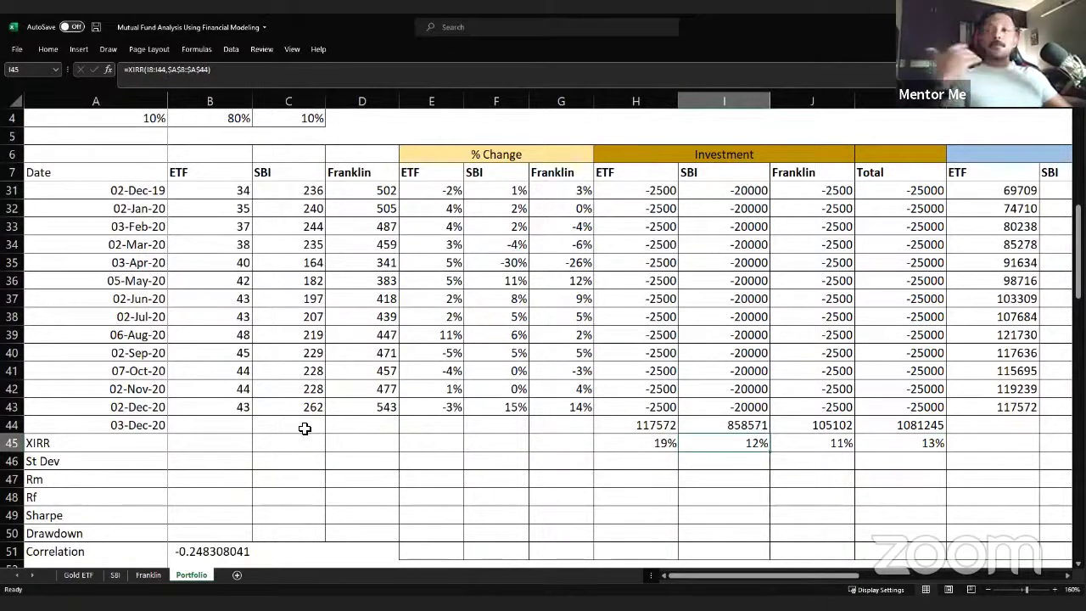
pyautogui.click(902, 445)
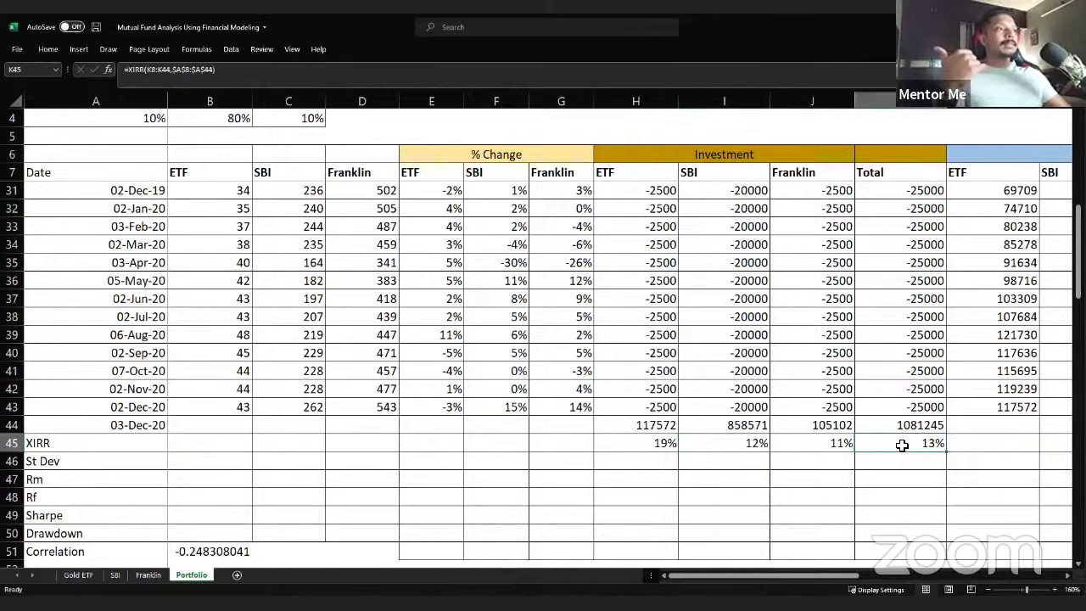
pyautogui.click(827, 439)
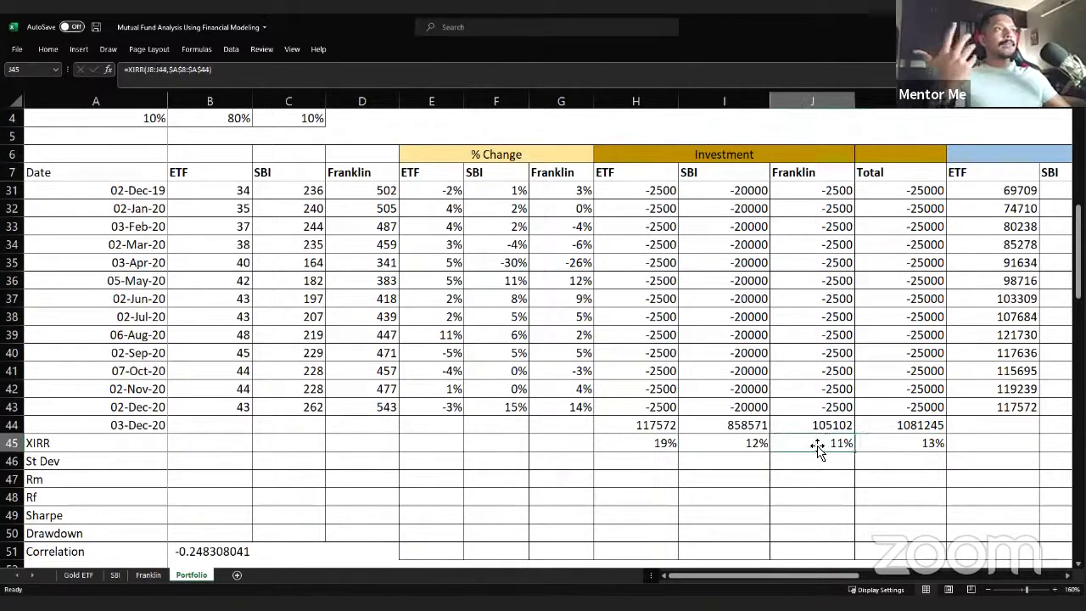
pyautogui.click(734, 446)
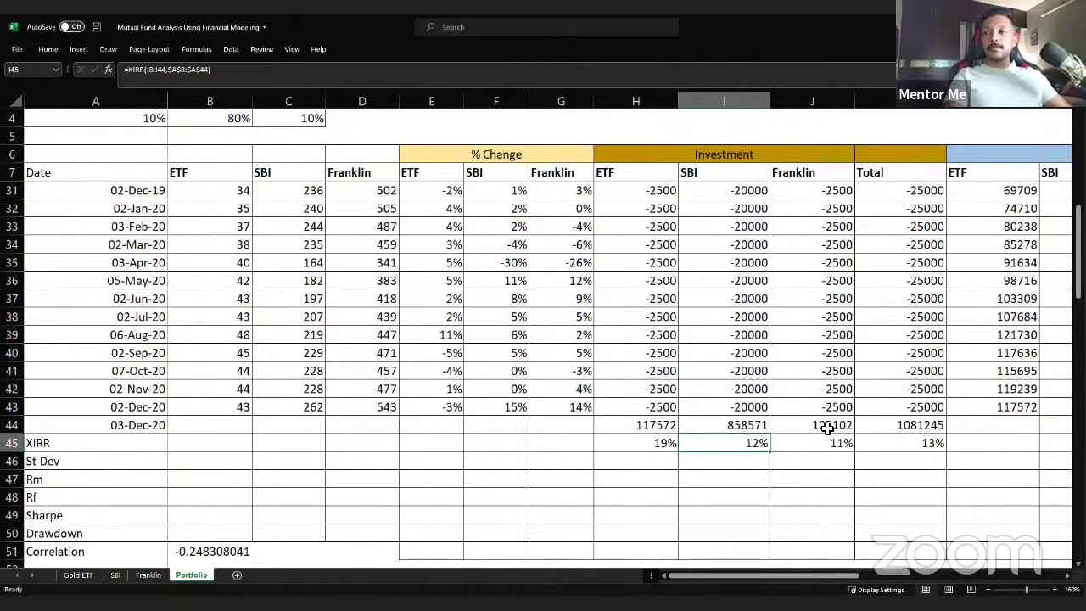
pyautogui.click(658, 447)
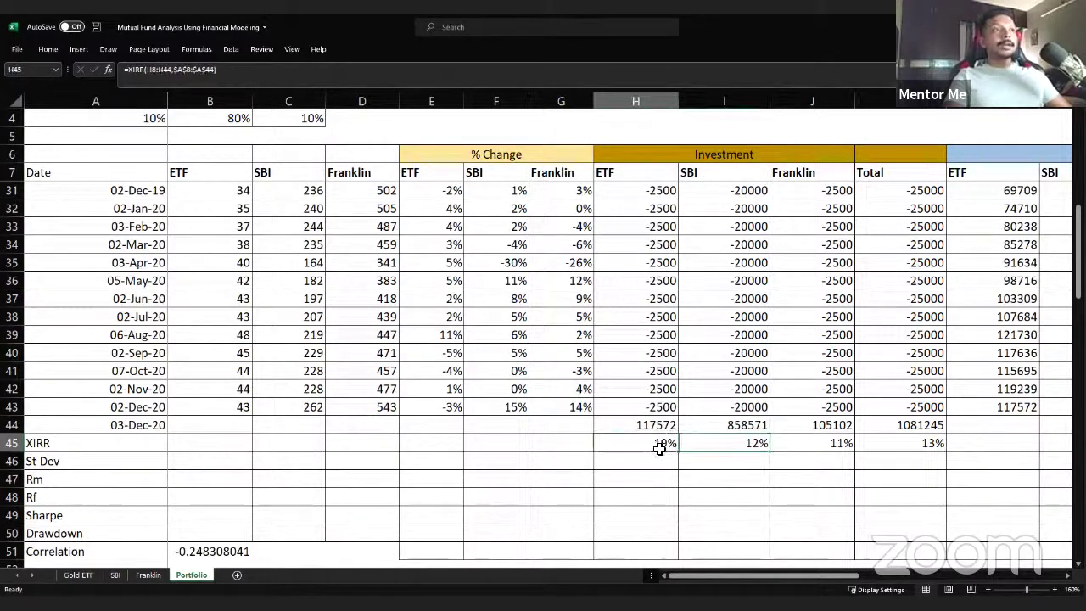
pyautogui.press('F2')
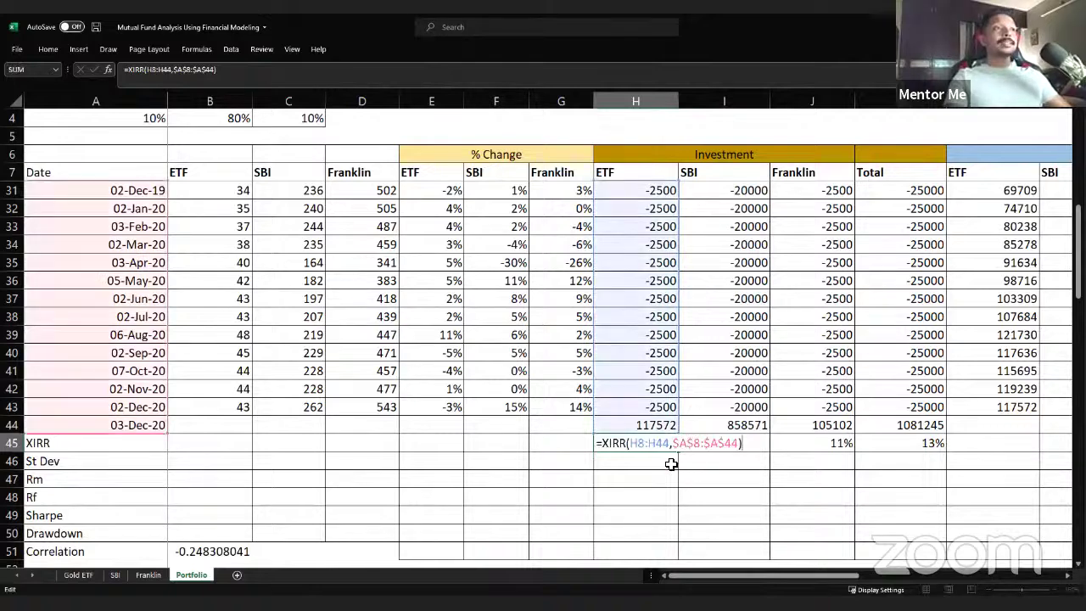
pyautogui.press('Escape')
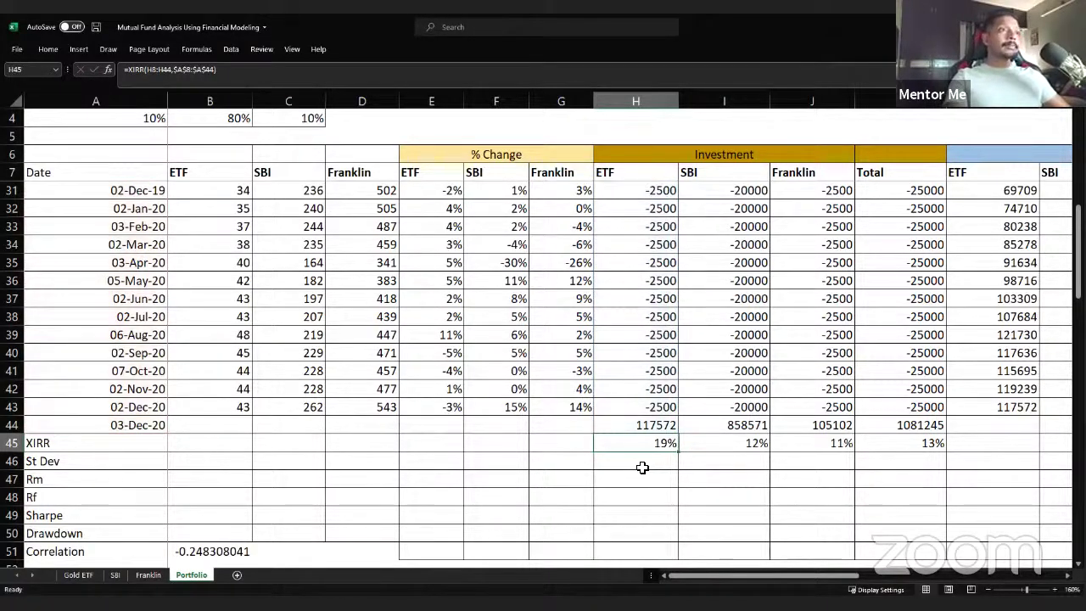
# Step: Start a STDEV.S formula in E46 for the ETF percentage changes
pyautogui.scroll(-1, 638, 461)
pyautogui.scroll(-1, 623, 411)
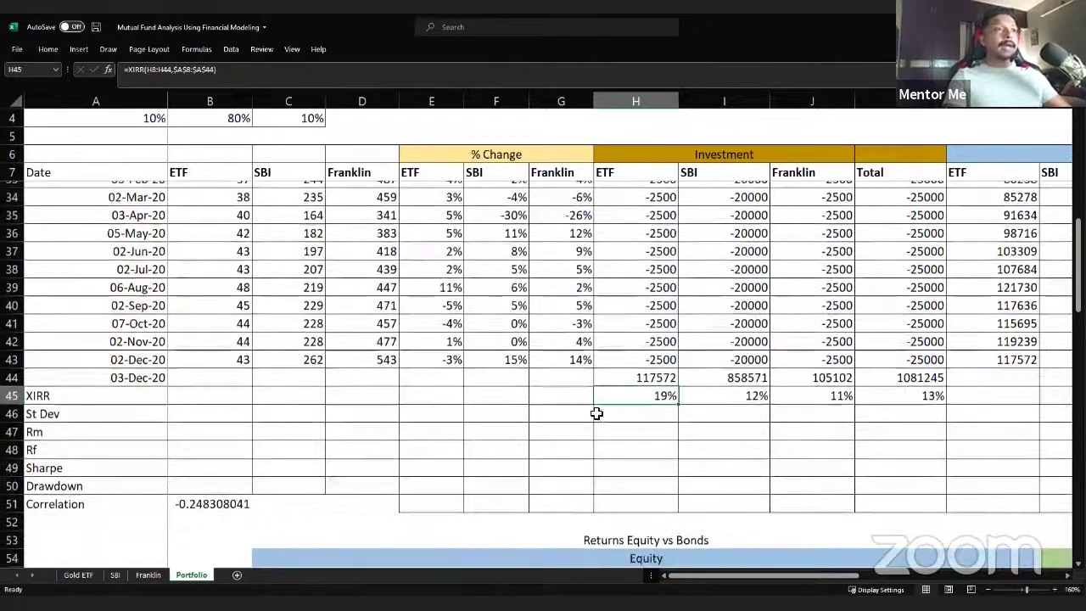
pyautogui.press('Down')
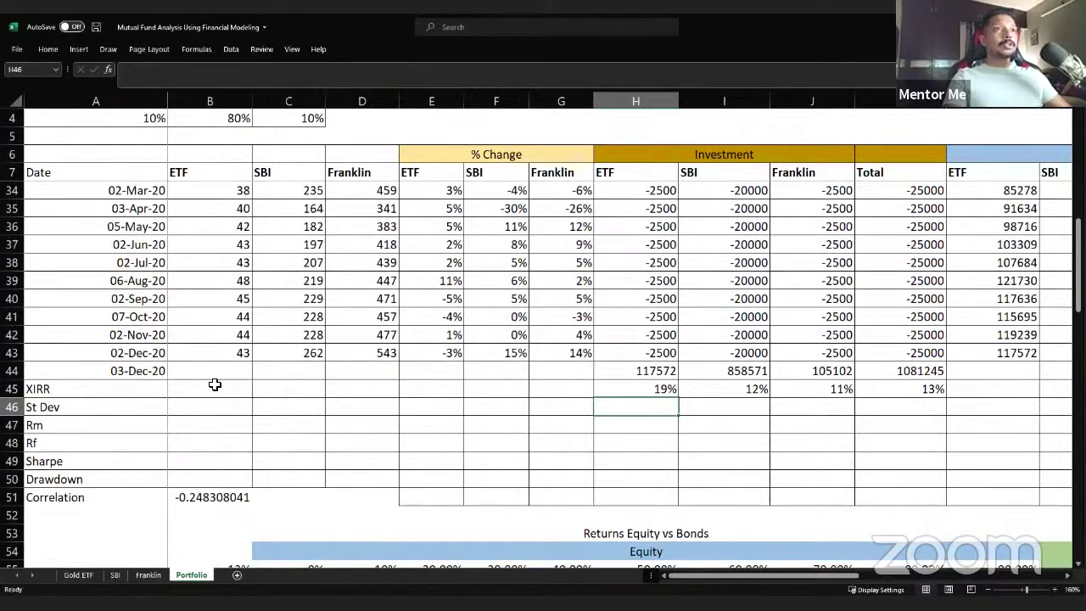
pyautogui.click(271, 407)
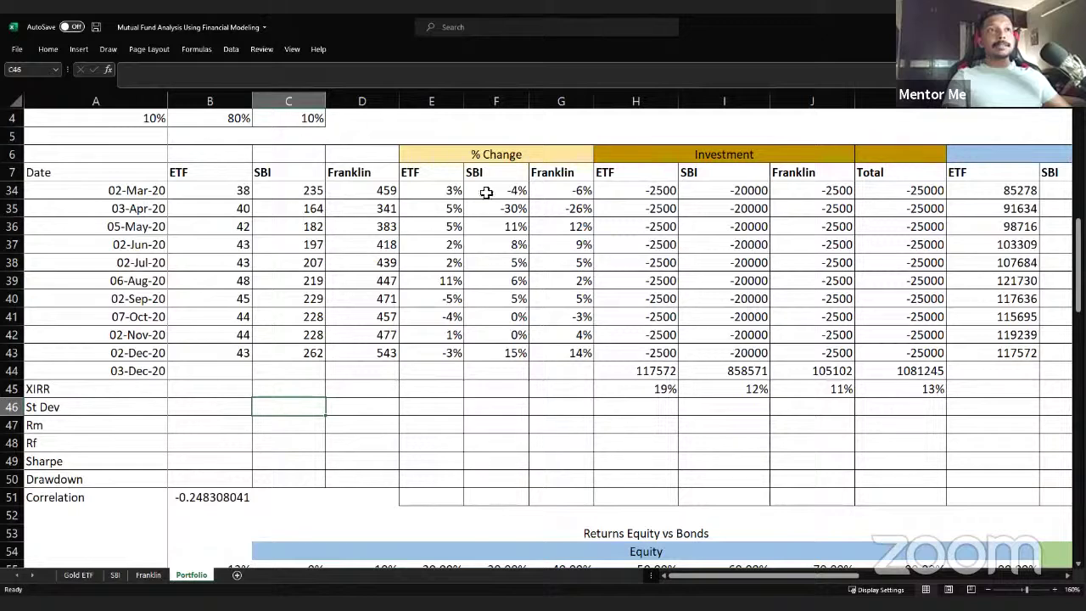
pyautogui.moveTo(432, 173); pyautogui.dragTo(558, 172)
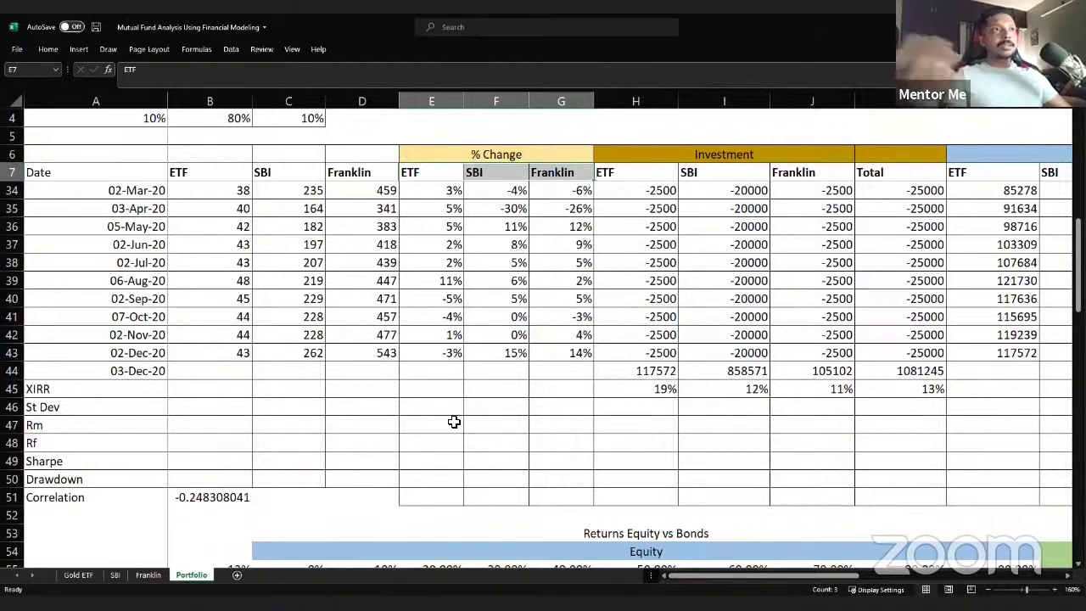
pyautogui.click(419, 404)
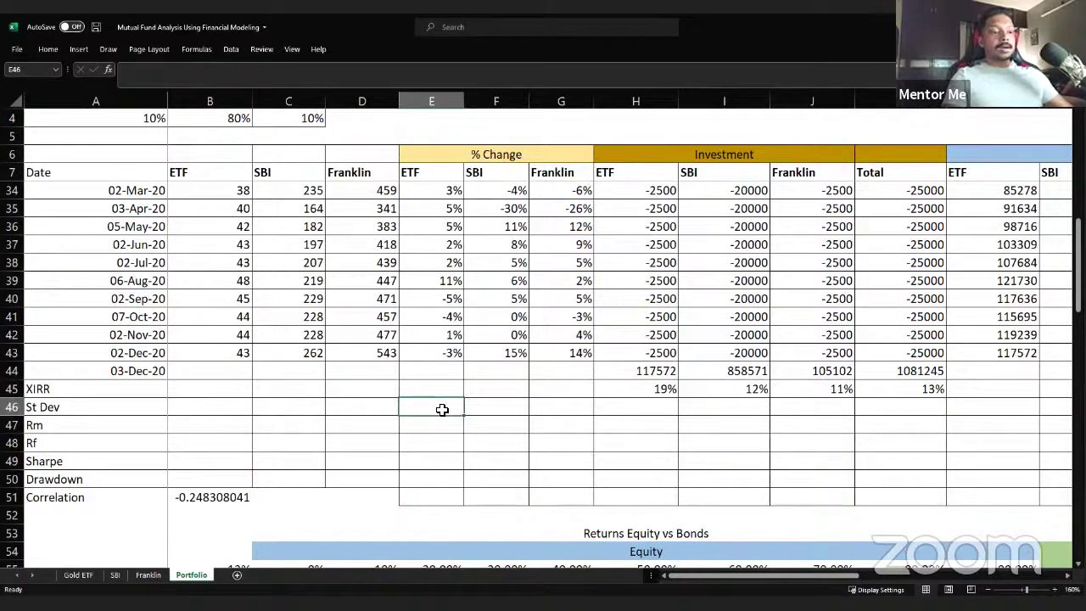
pyautogui.write('=stde')
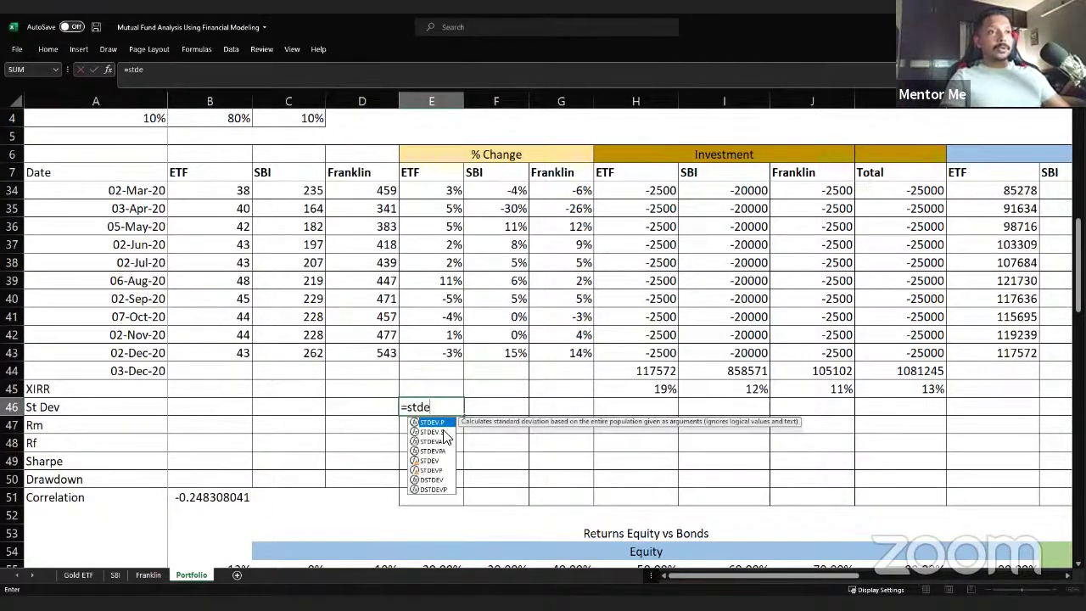
pyautogui.click(442, 433)
pyautogui.press('Tab')
# Step: Complete the ETF standard deviation formula in E46 with the monthly change range E9:E43
pyautogui.press('Up')
pyautogui.press('Up')
pyautogui.press('Up')
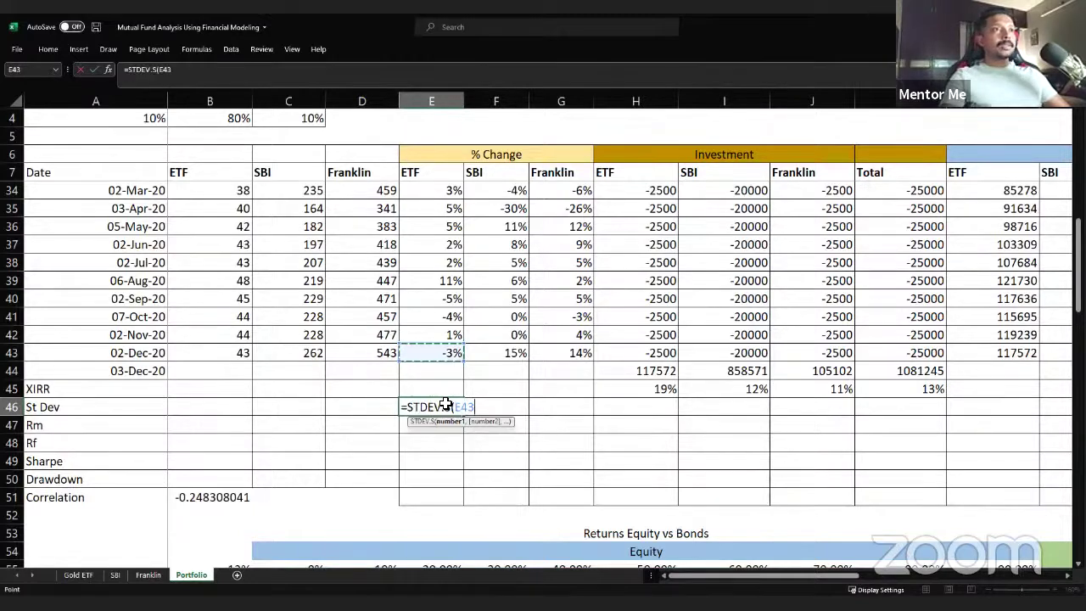
pyautogui.press('Up')
pyautogui.press('Up')
pyautogui.press('Up')
pyautogui.press('Up')
pyautogui.press('Up')
pyautogui.press('Up')
pyautogui.press('Up')
pyautogui.press('Up')
pyautogui.press('Up')
pyautogui.press('Up')
pyautogui.press('Up')
pyautogui.press('Up')
pyautogui.press('Up')
pyautogui.press('Up')
pyautogui.press('Up')
pyautogui.press('Up')
pyautogui.press('Up')
pyautogui.press('Up')
pyautogui.press('Up')
pyautogui.press('Up')
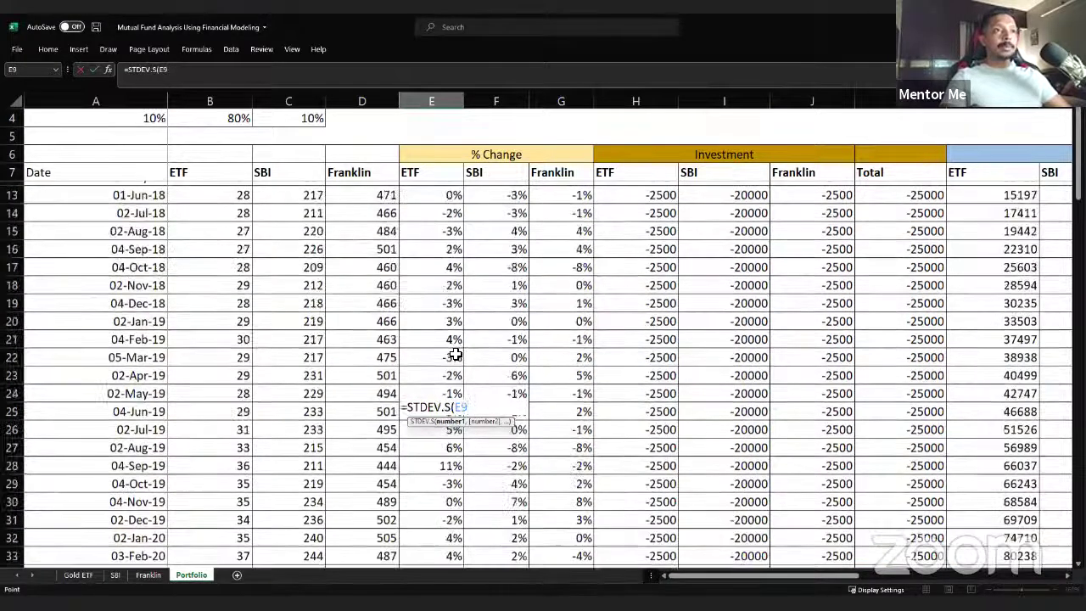
pyautogui.press('Down')
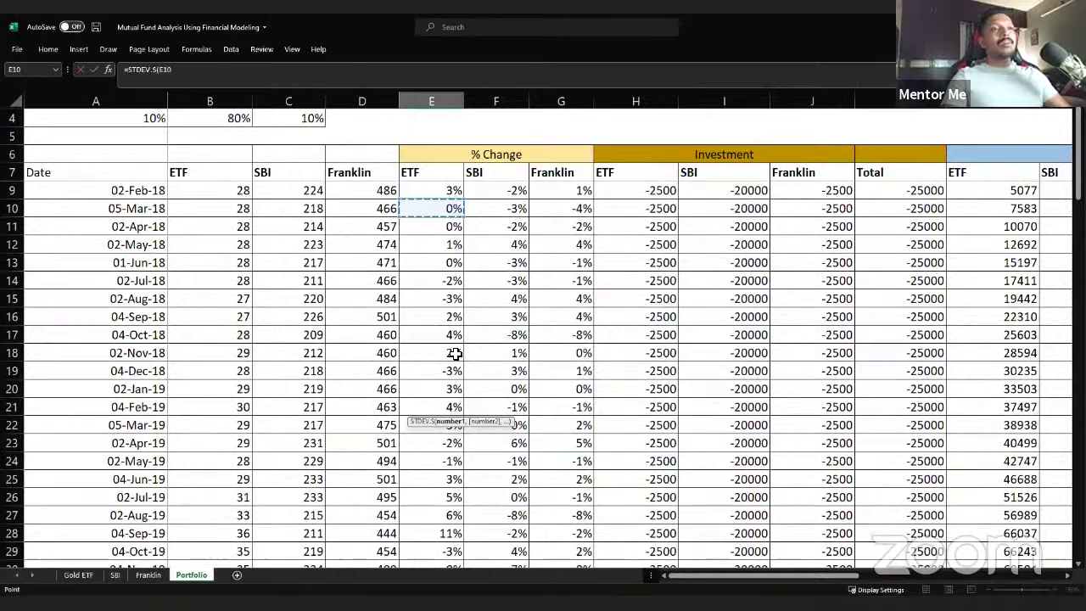
pyautogui.press('Up')
pyautogui.press('Up')
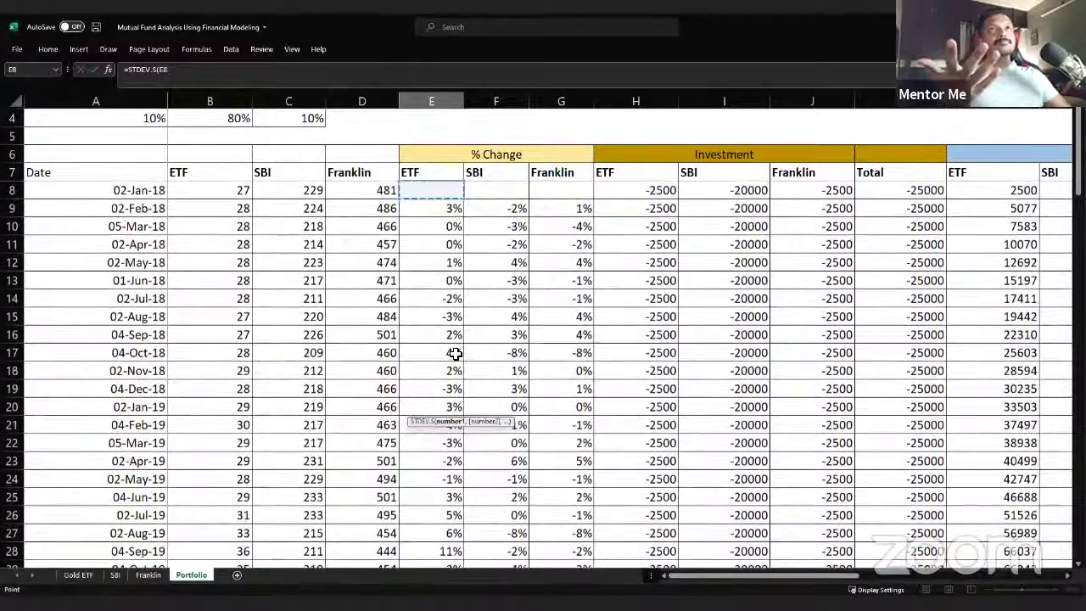
pyautogui.press('Down')
pyautogui.hotkey('ctrl', 'shift', 'Down')
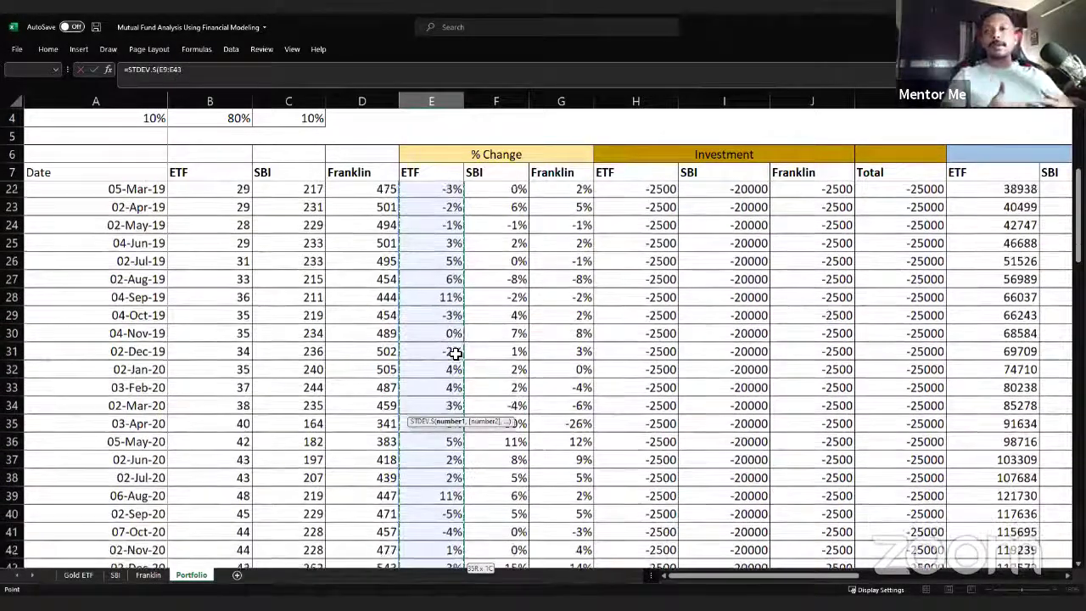
pyautogui.write(')')
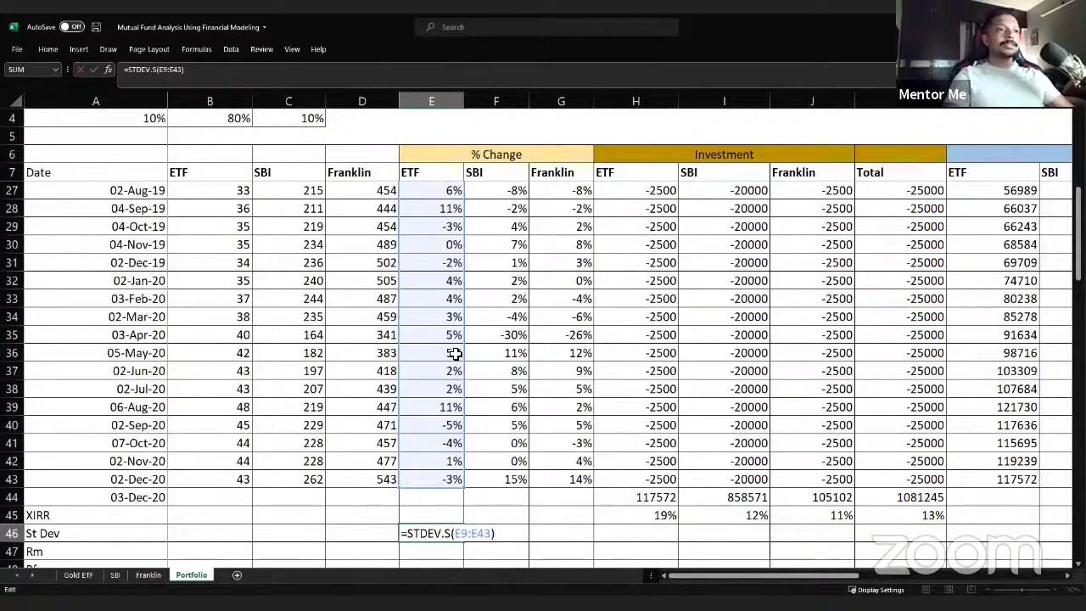
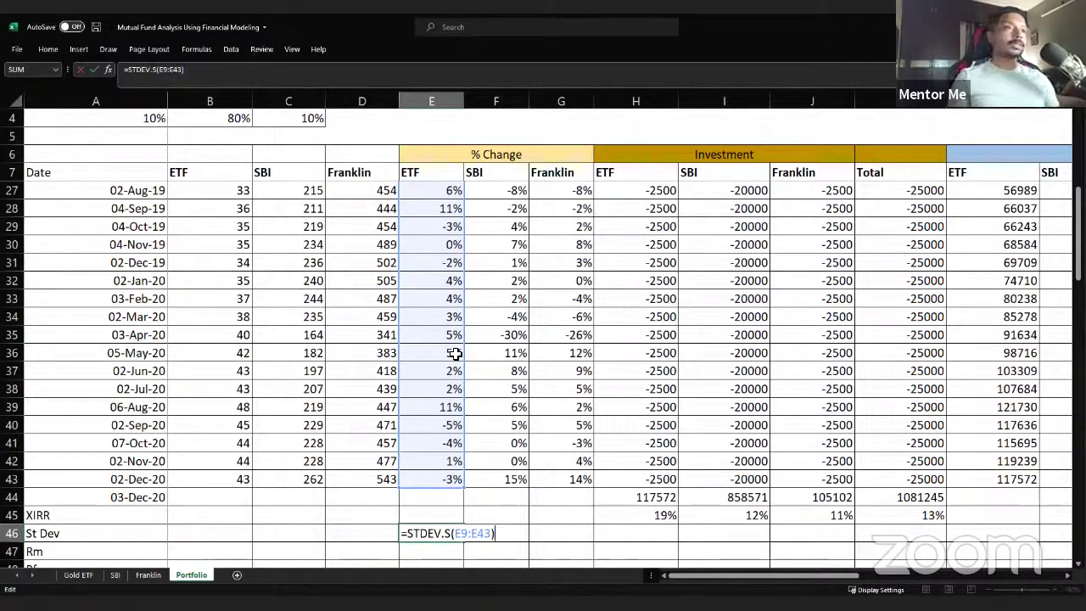
pyautogui.press('Return')
pyautogui.press('Up')
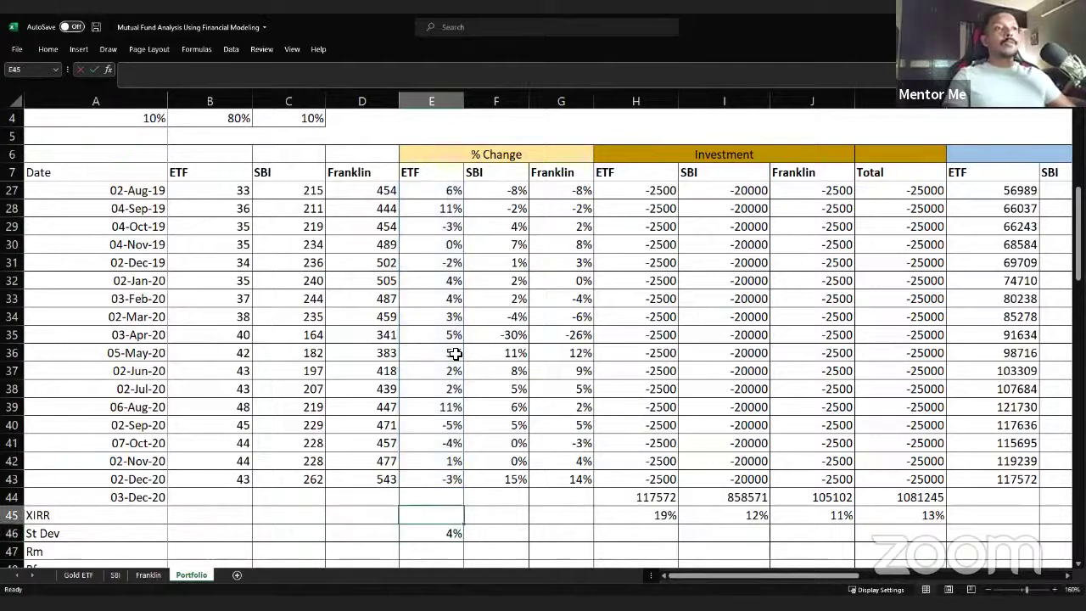
# Step: Annualise the ETF standard deviation in E46 by multiplying the formula by SQRT(12)
pyautogui.press('F2')
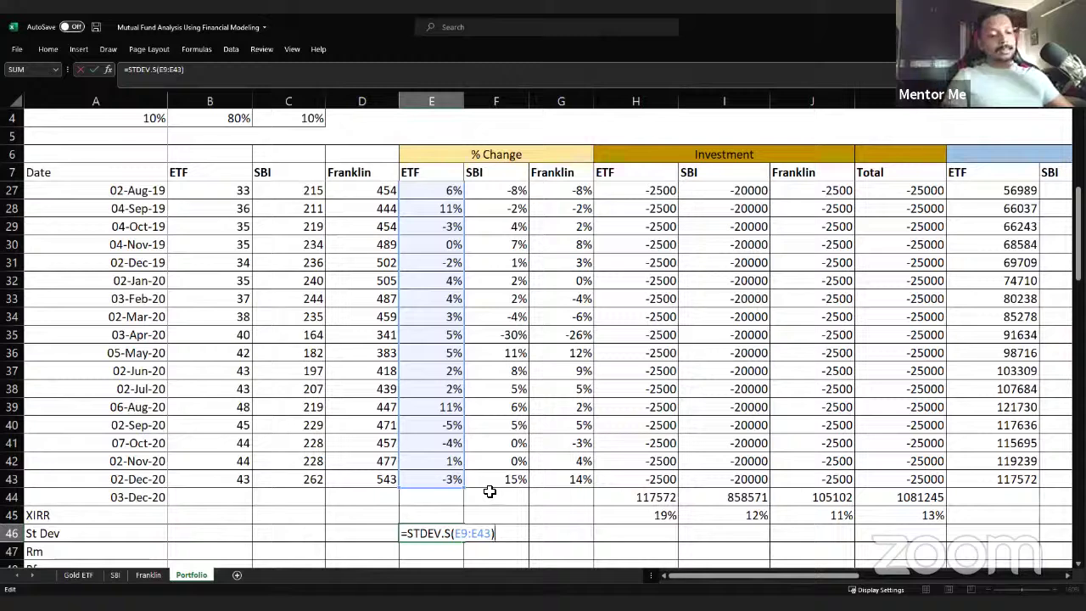
pyautogui.write('*')
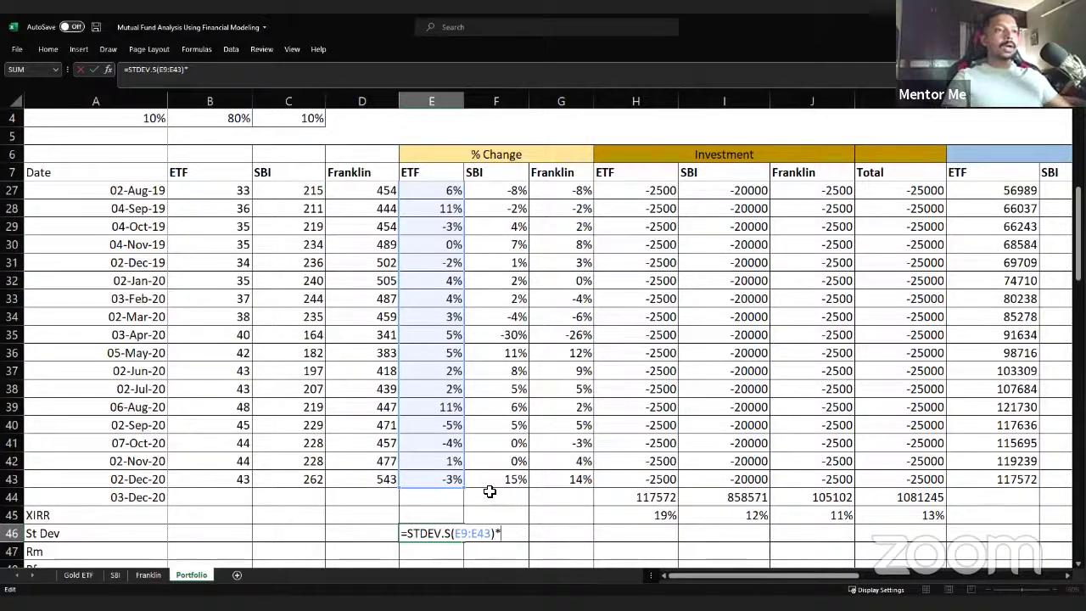
pyautogui.write('sq')
pyautogui.doubleClick(519, 548)
pyautogui.write('12')
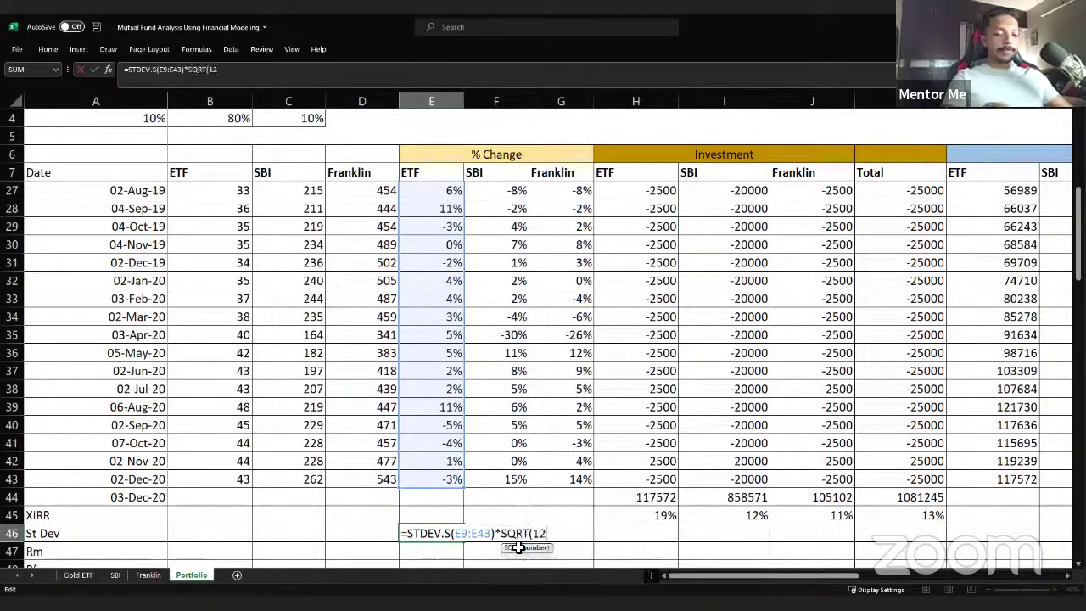
pyautogui.write(')')
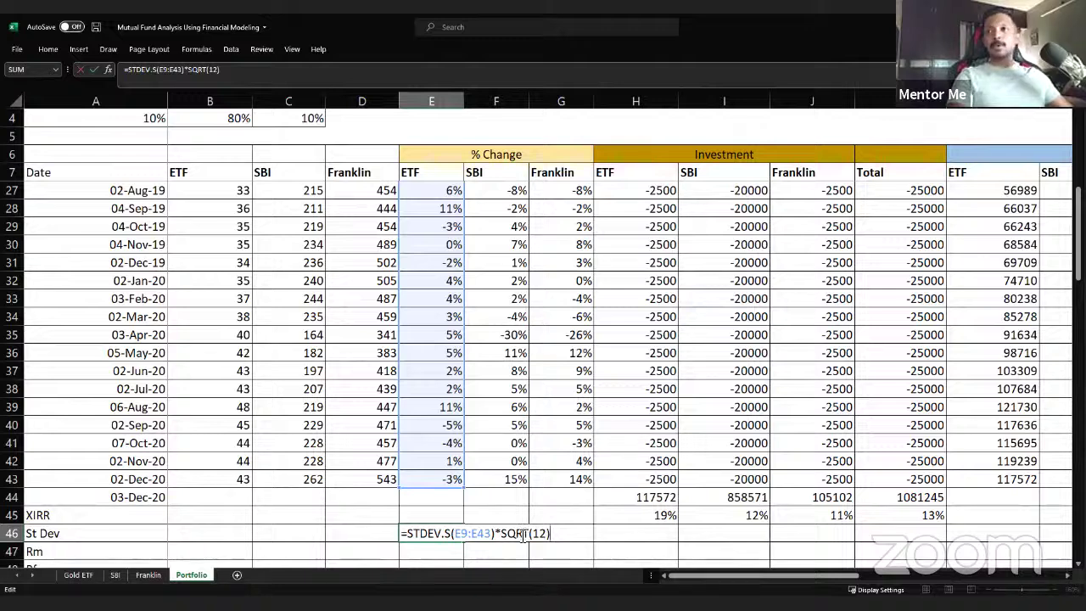
pyautogui.hotkey('ctrl', 'Return')
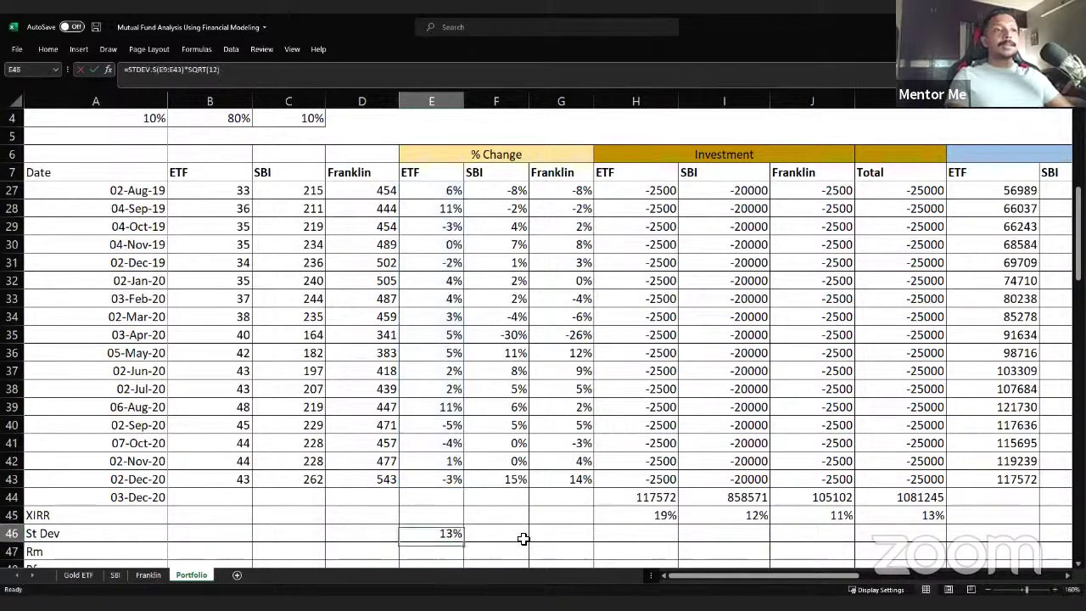
pyautogui.press('F2')
pyautogui.hotkey('ctrl', 'Return')
# Step: Copy the annualised standard deviation formula to F46:G46 for SBI and Franklin and check its references
pyautogui.hotkey('ctrl', 'c')
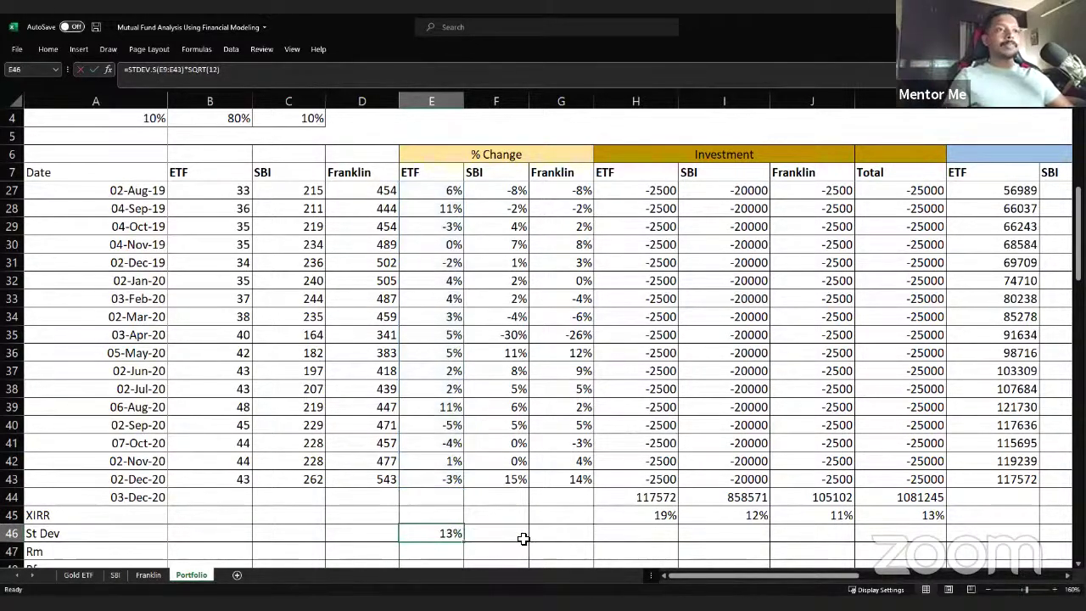
pyautogui.click(523, 535)
pyautogui.hotkey('shift', 'Right')
pyautogui.hotkey('ctrl', 'v')
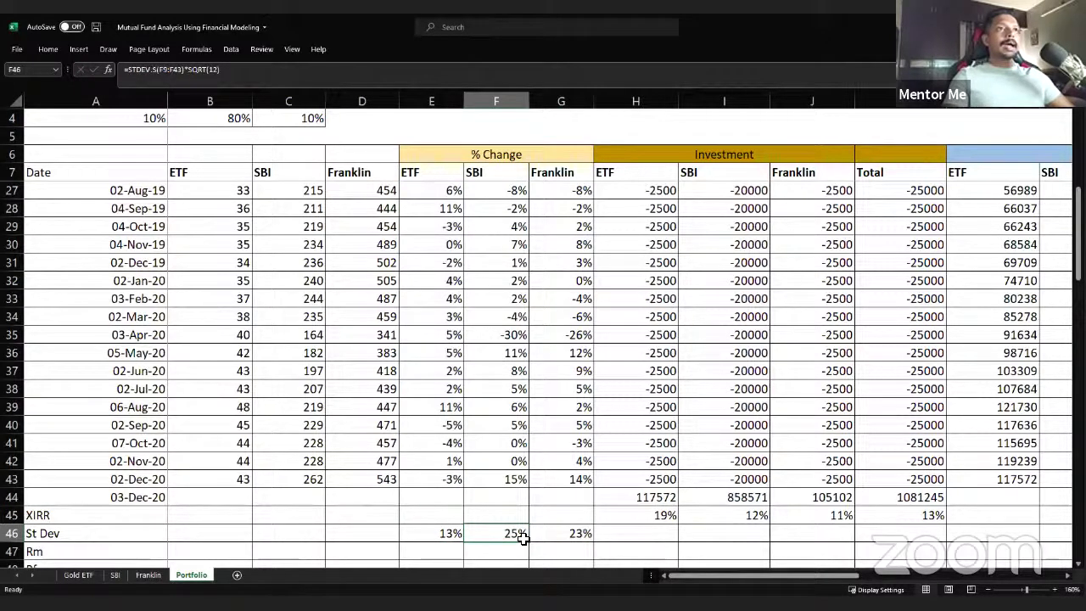
pyautogui.press('F2')
pyautogui.press('Escape')
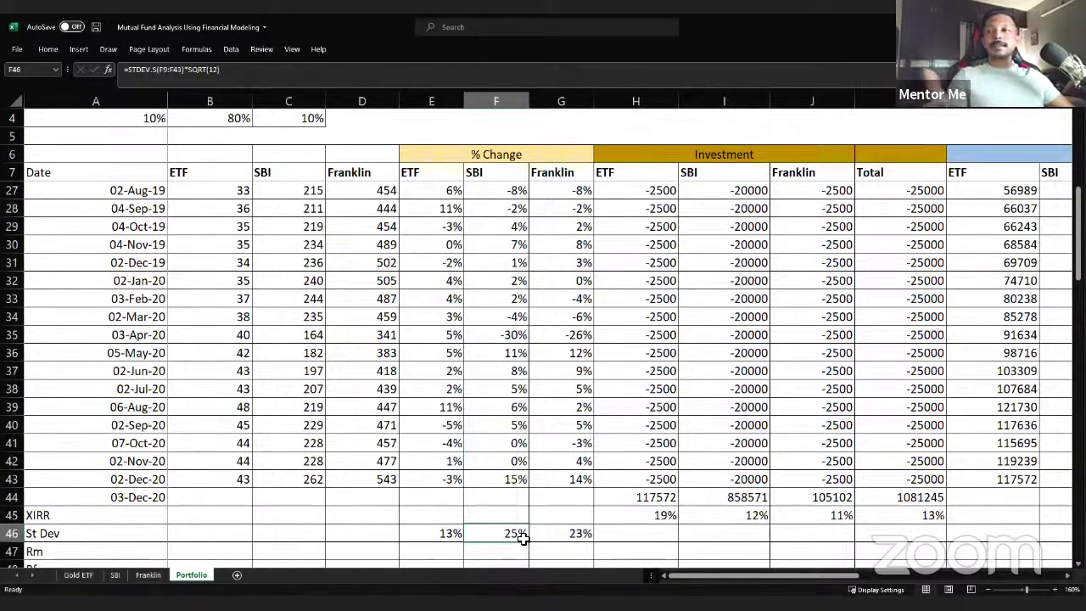
pyautogui.press('Right')
pyautogui.press('F2')
pyautogui.press('Escape')
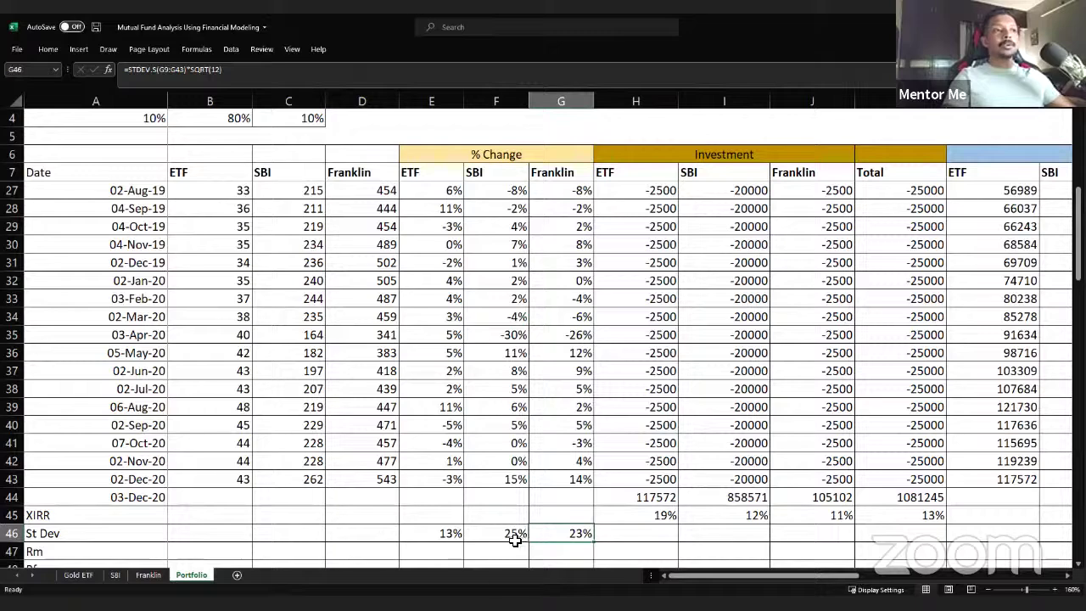
pyautogui.scroll(-1, 543, 475)
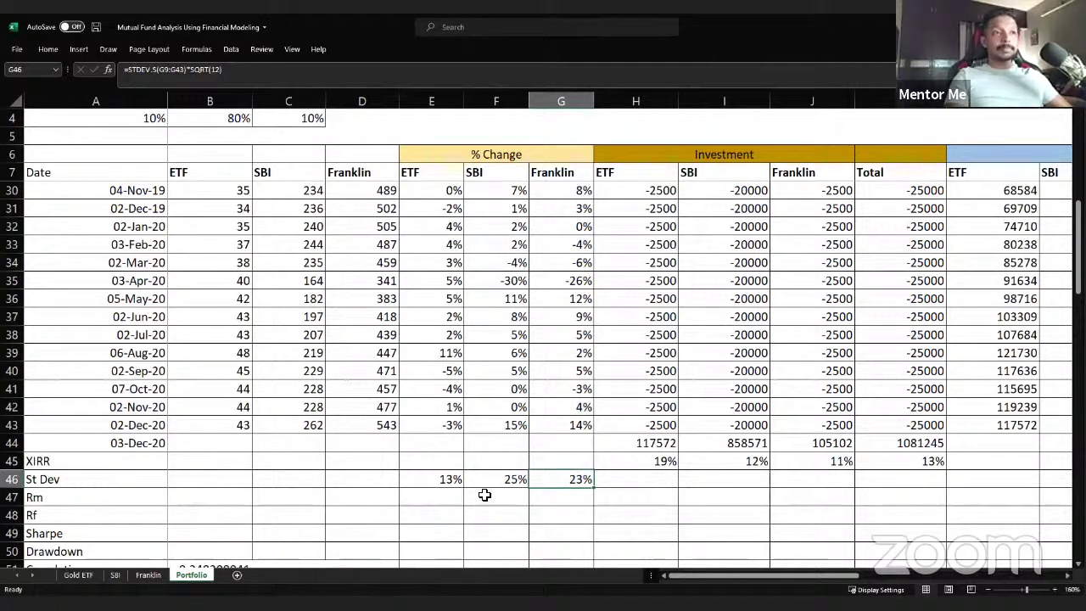
pyautogui.moveTo(434, 478); pyautogui.dragTo(554, 478)
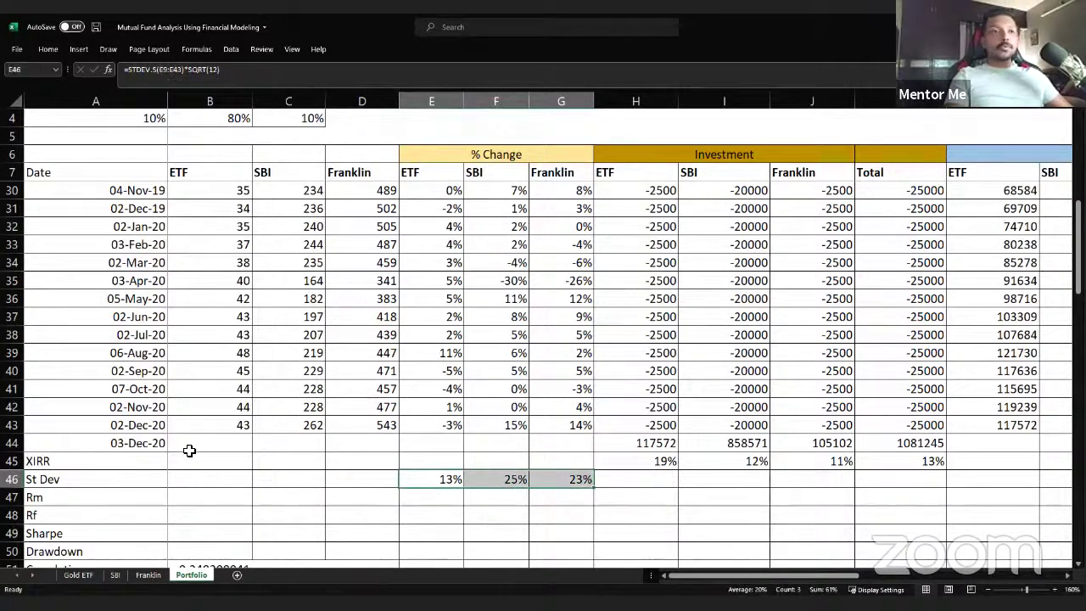
pyautogui.click(158, 497)
pyautogui.click(203, 502)
pyautogui.write('0')
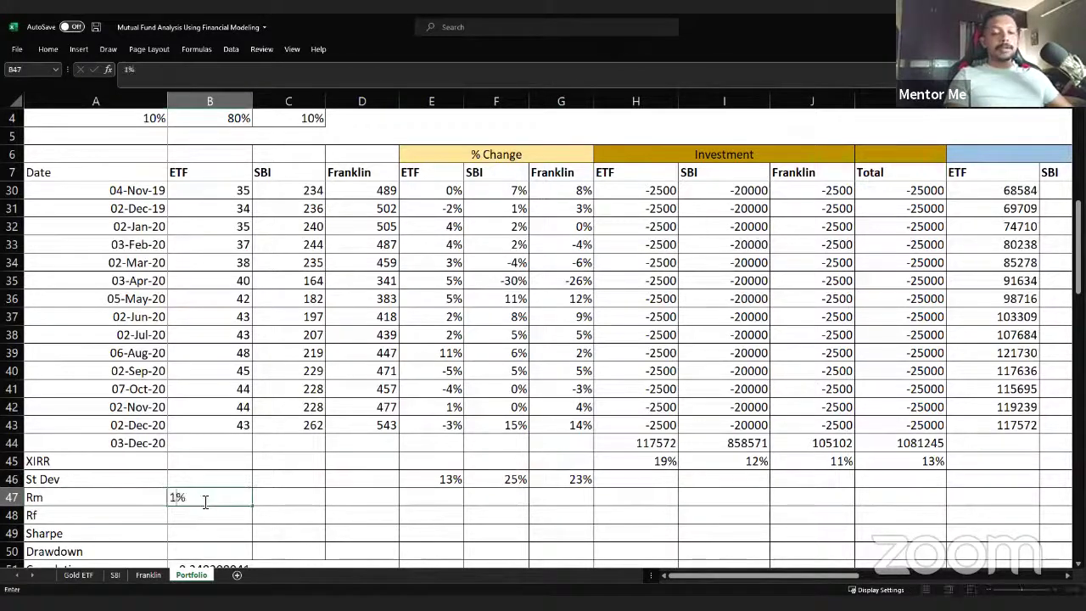
pyautogui.press('BackSpace')
# Step: Enter 5% as the Rf rate in B48
pyautogui.press('Return')
pyautogui.write('5%')
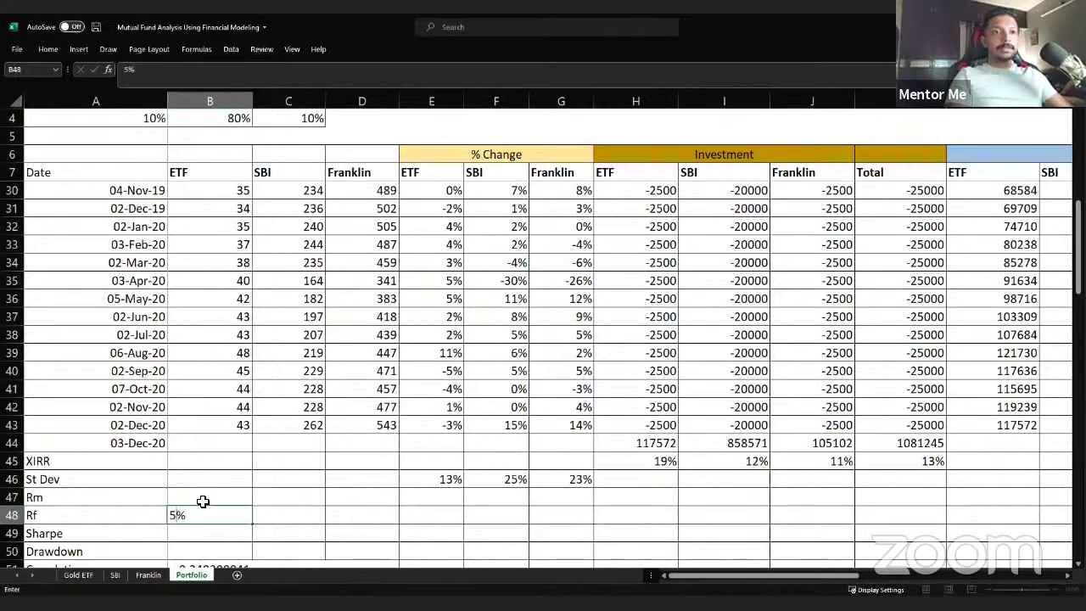
pyautogui.press('Return')
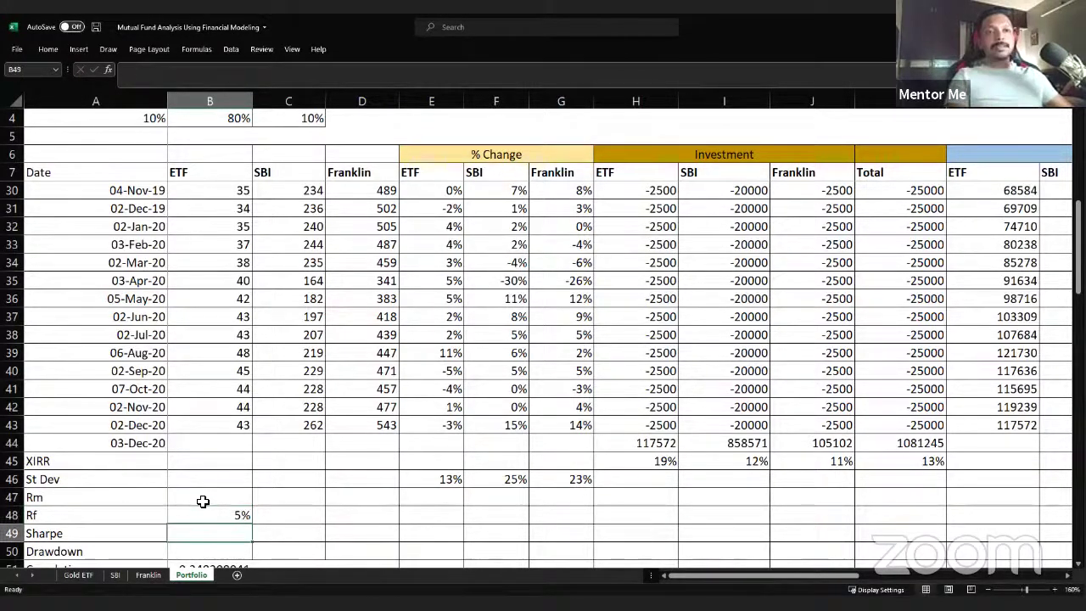
pyautogui.click(458, 533)
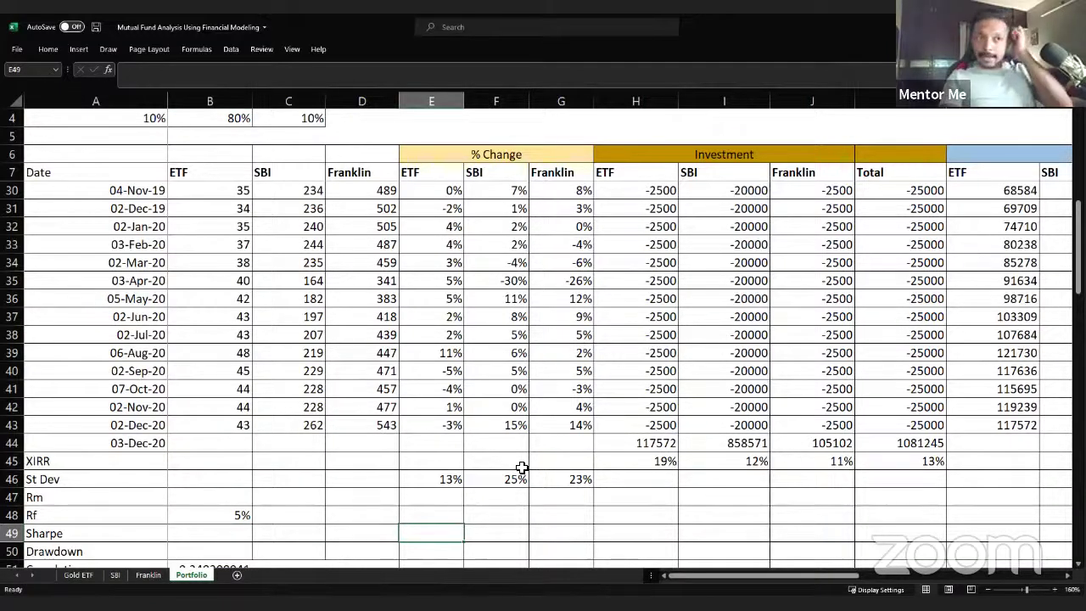
pyautogui.write('=')
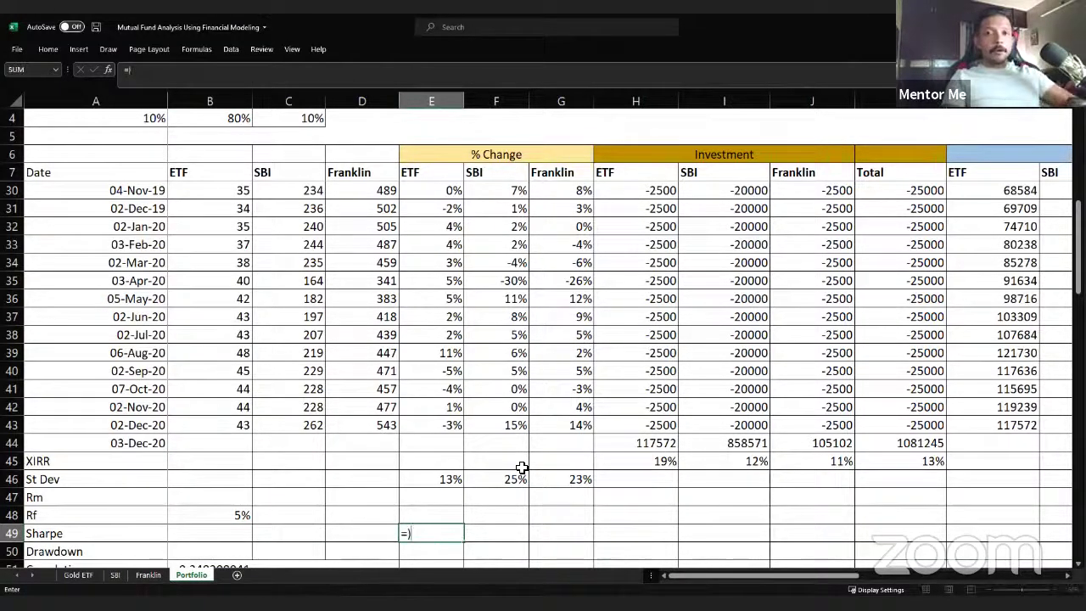
pyautogui.write(')')
pyautogui.press('BackSpace')
pyautogui.write('(')
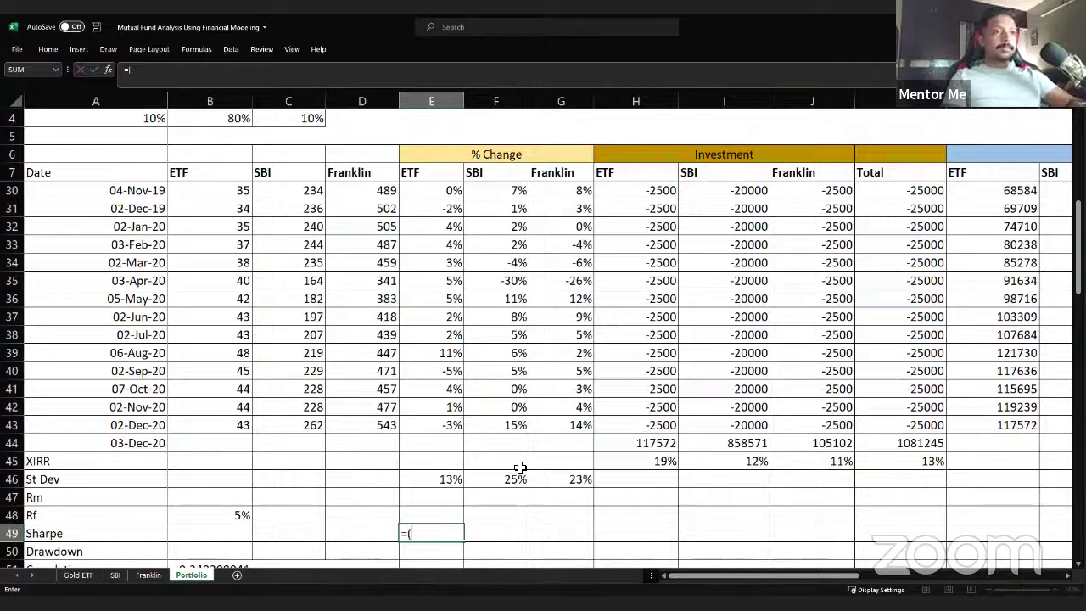
pyautogui.click(448, 481)
pyautogui.write('-')
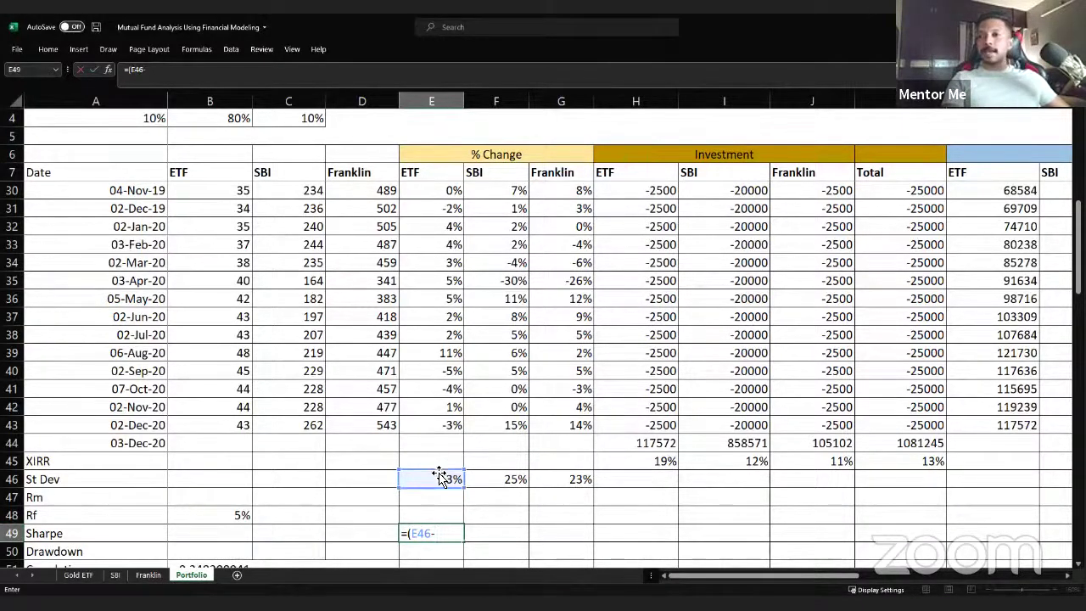
pyautogui.click(231, 513)
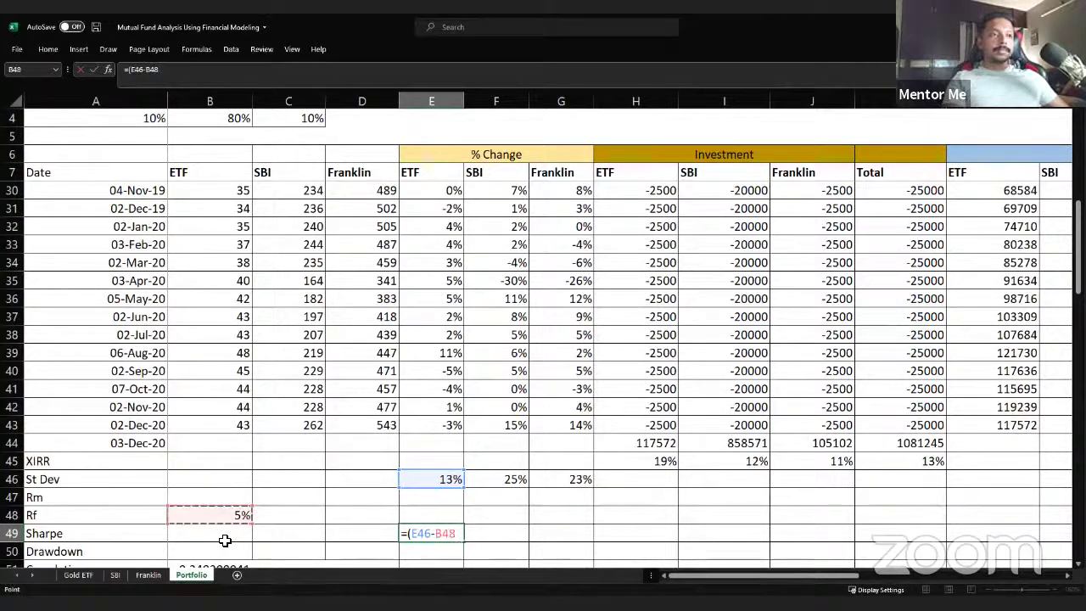
pyautogui.write(')')
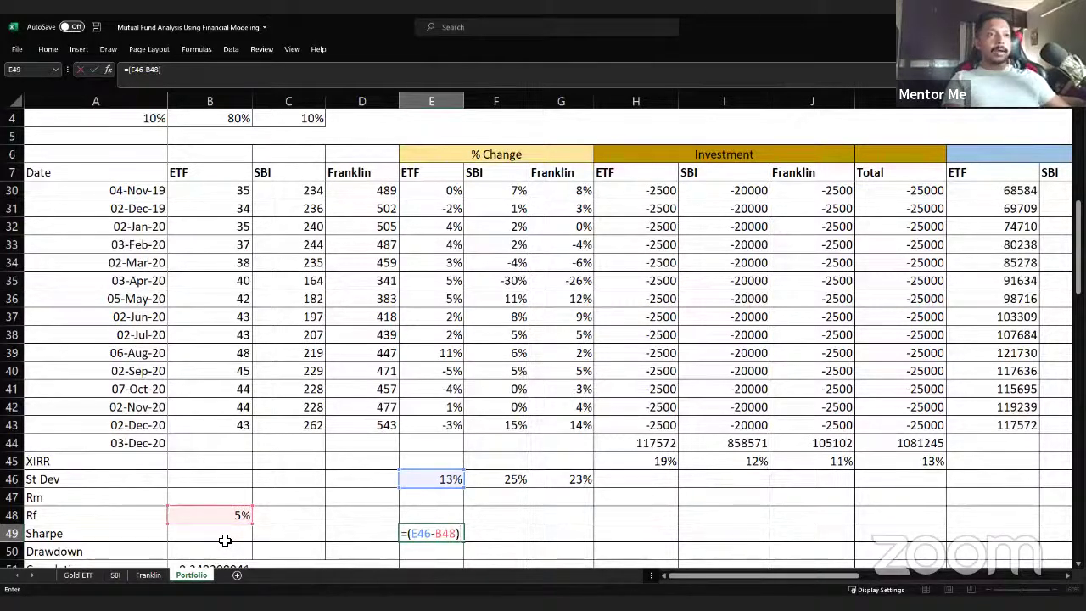
pyautogui.click(453, 540)
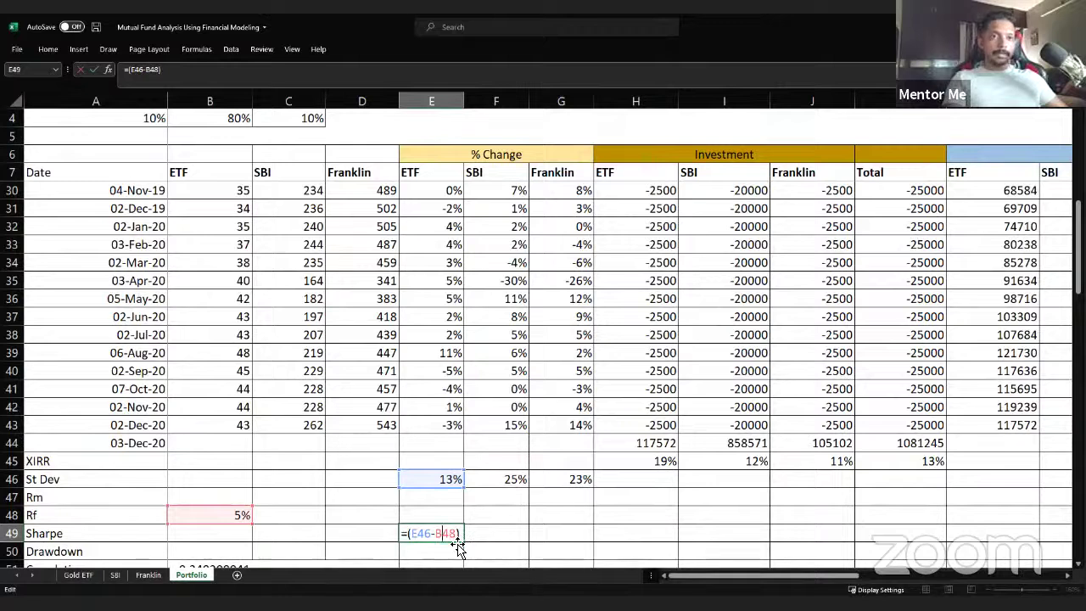
pyautogui.press('F4')
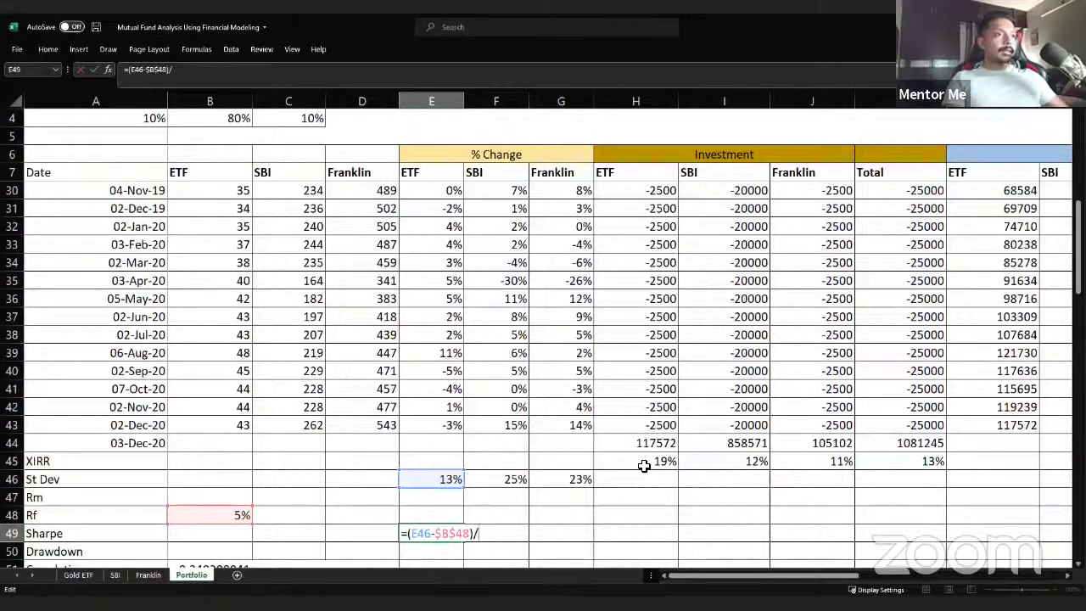
pyautogui.press('Escape')
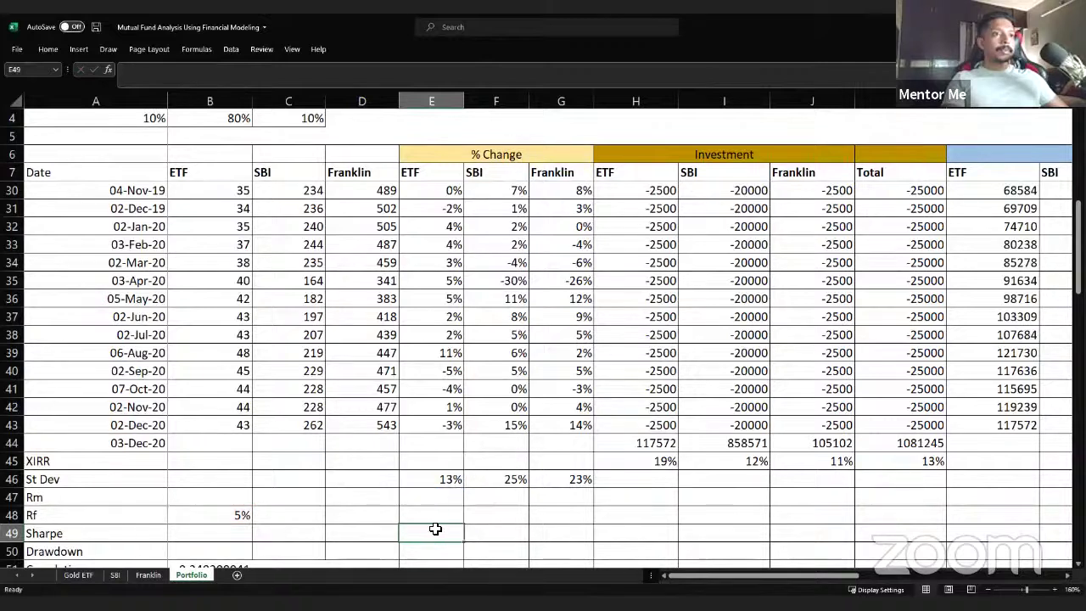
# Step: Calculate the ETF's Sharpe ratio in E49 with the formula =(H45-$B$48)/E46
pyautogui.write('=(')
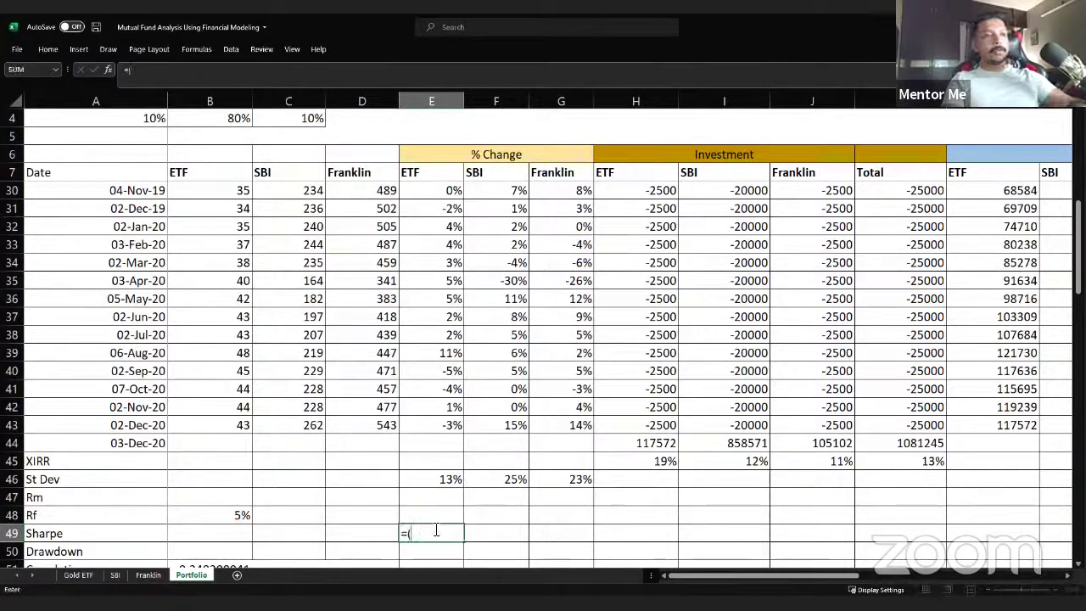
pyautogui.click(659, 464)
pyautogui.write('-')
pyautogui.click(227, 519)
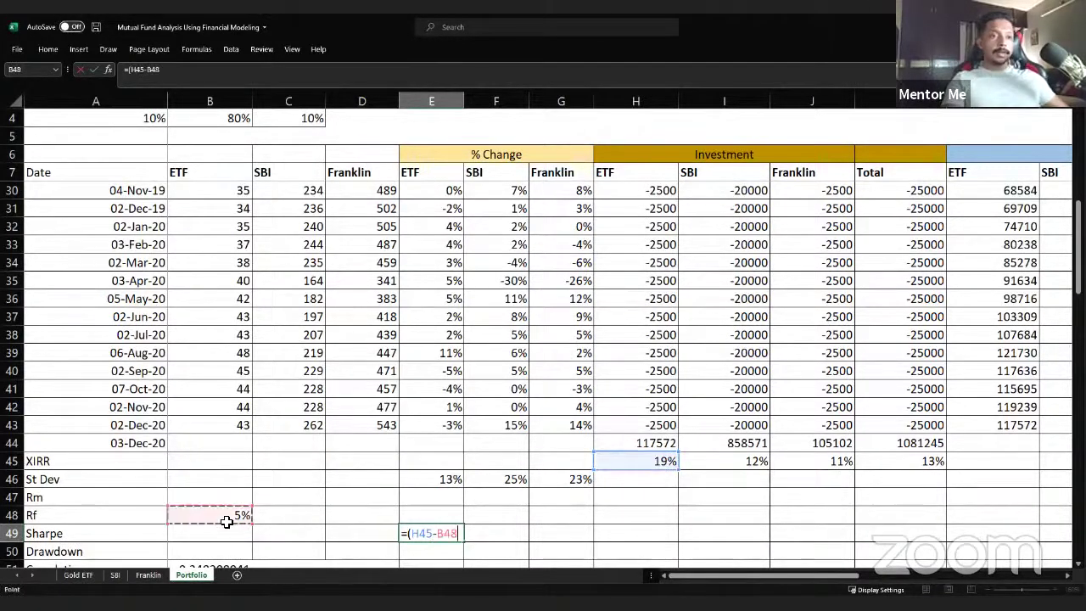
pyautogui.press('F4')
pyautogui.write(')/')
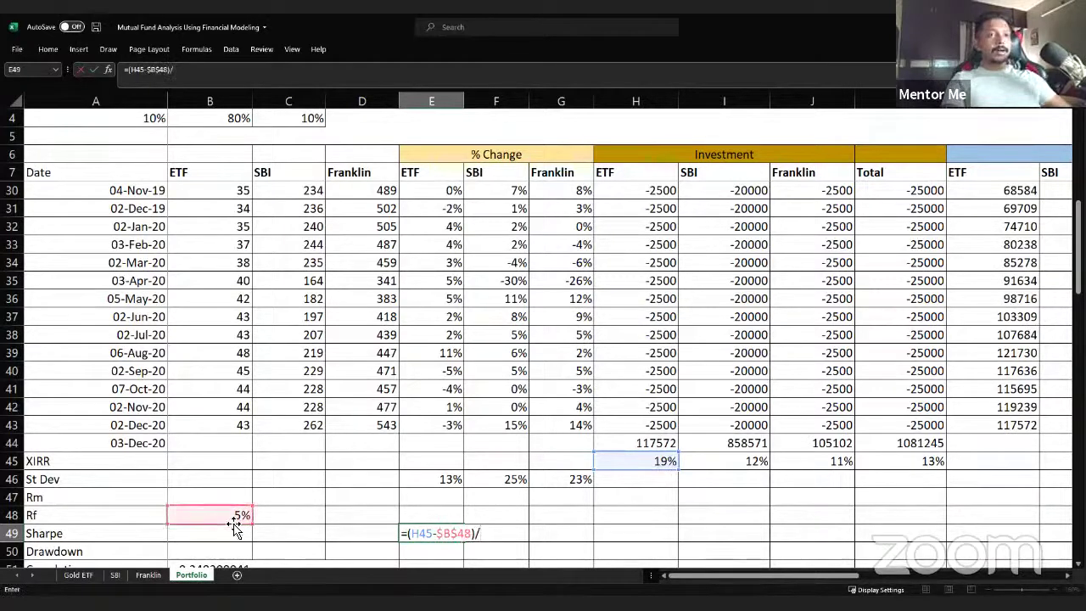
pyautogui.click(440, 480)
pyautogui.press('Return')
pyautogui.press('Up')
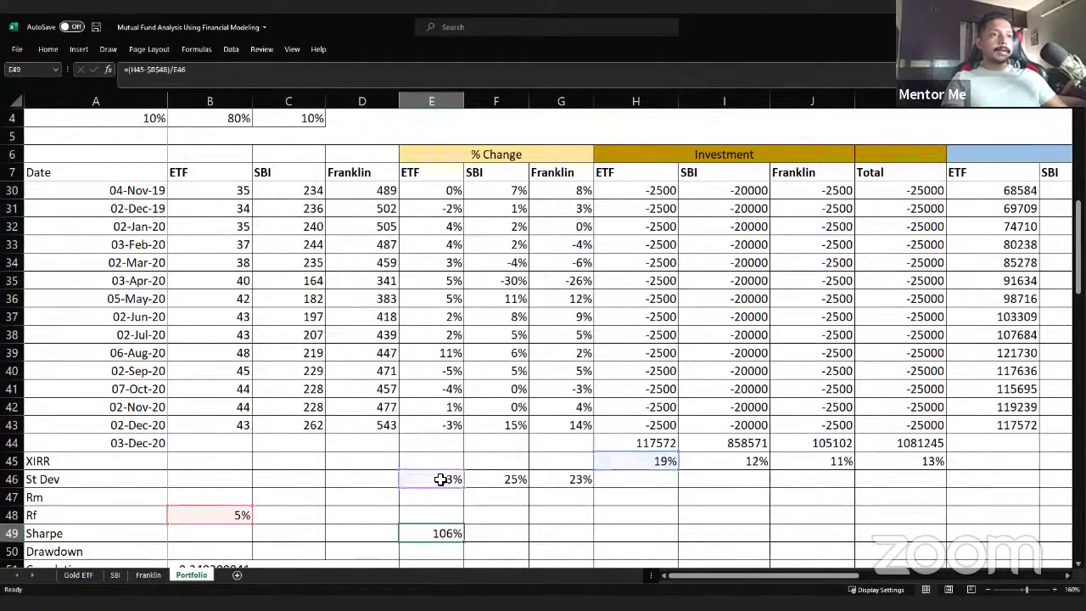
# Step: Copy the ETF Sharpe formula across to the SBI and Franklin columns, F49:G49
pyautogui.hotkey('ctrl', 'c')
pyautogui.hotkey('shift', 'Right')
pyautogui.hotkey('shift', 'Right')
pyautogui.press('Return')
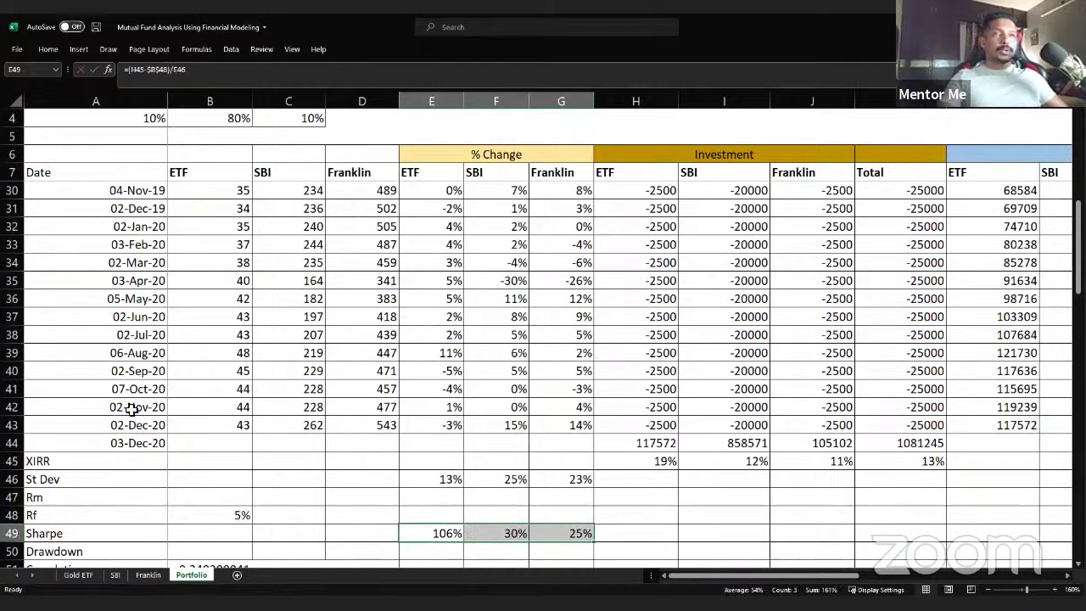
# Step: Change the format of the three Sharpe ratios in E49:G49 to Number
pyautogui.click(47, 49)
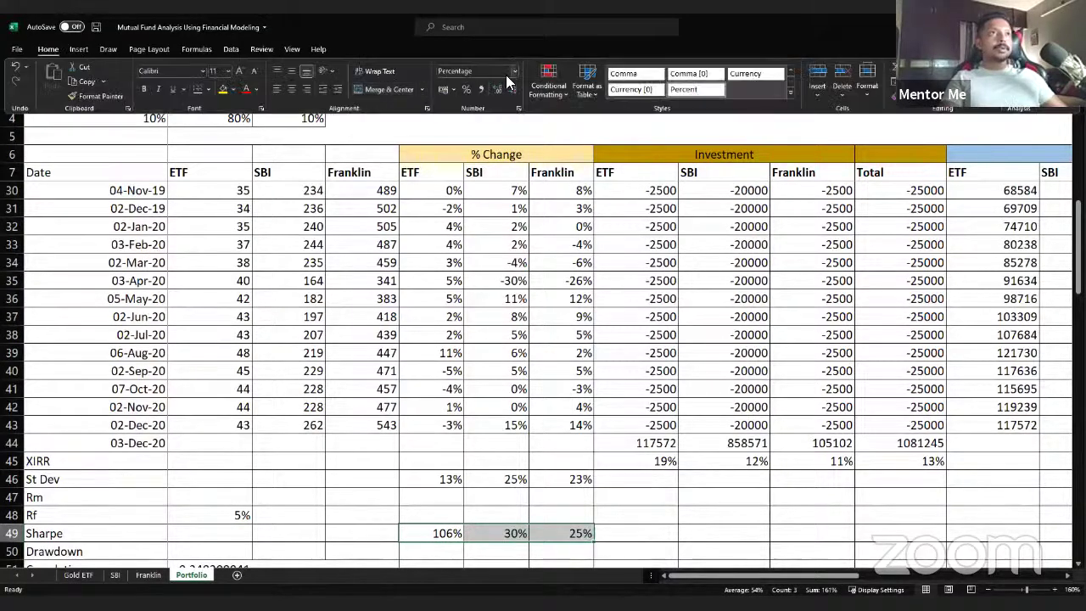
pyautogui.click(514, 72)
pyautogui.click(480, 127)
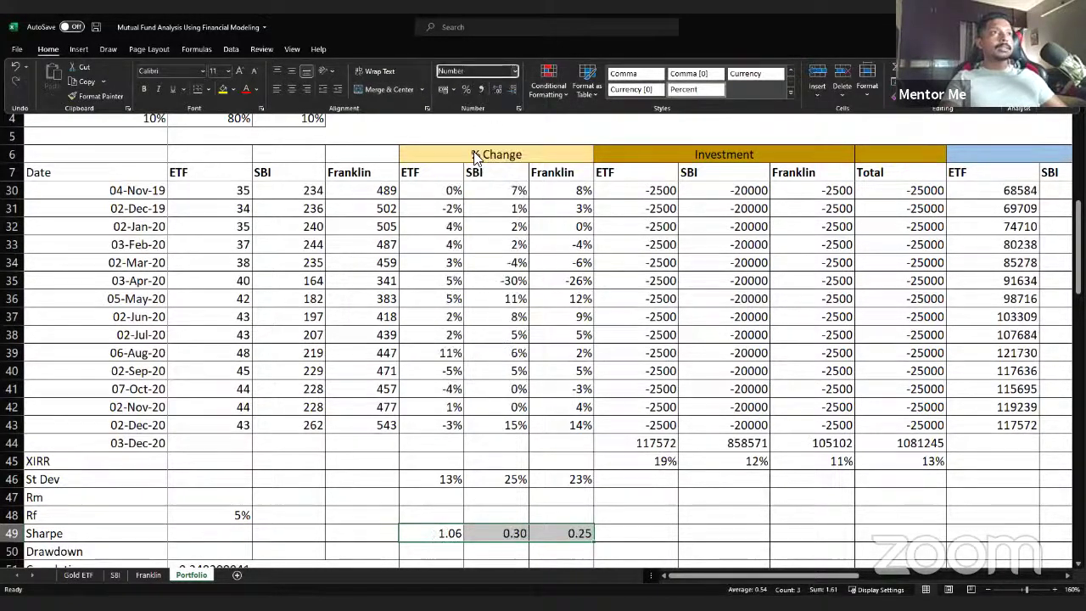
pyautogui.click(482, 530)
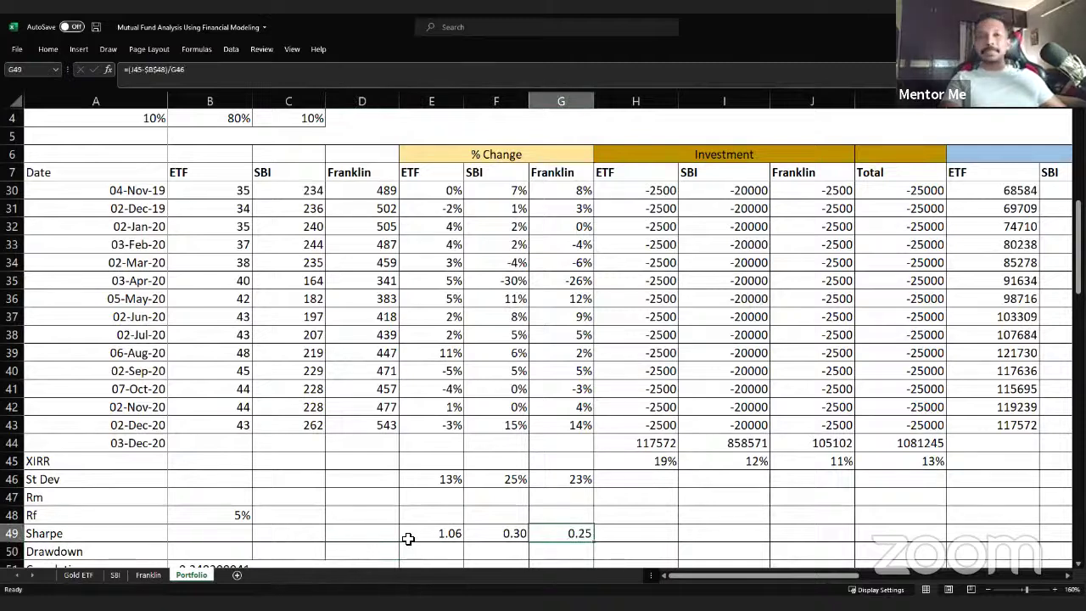
# Step: Examine the cell references in the ETF and SBI Sharpe formulas and compare the three funds' ratios in row 49
pyautogui.doubleClick(433, 528)
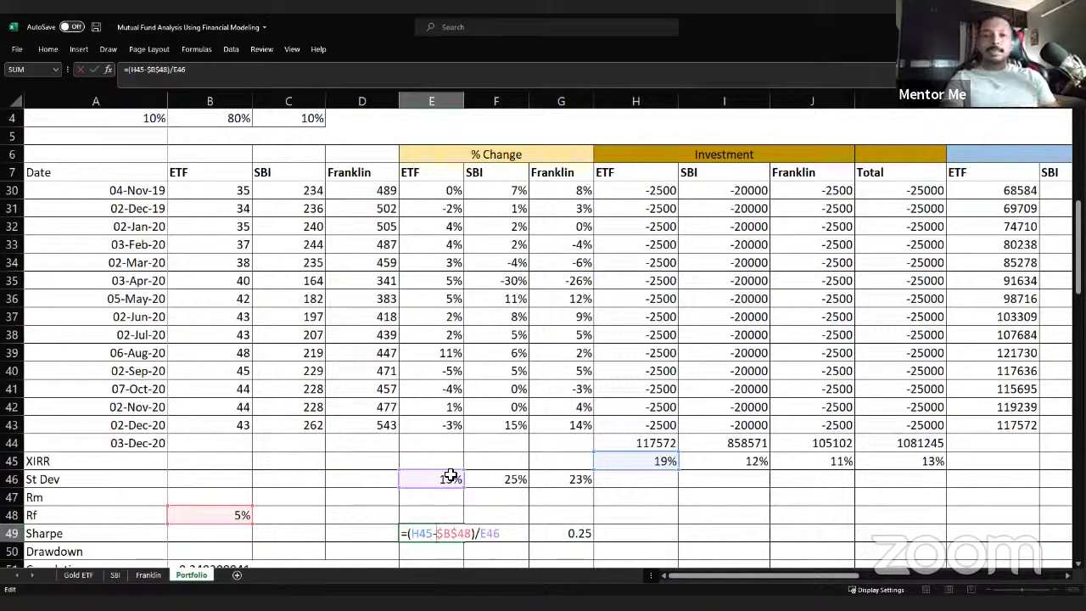
pyautogui.hotkey('ctrl', 'Return')
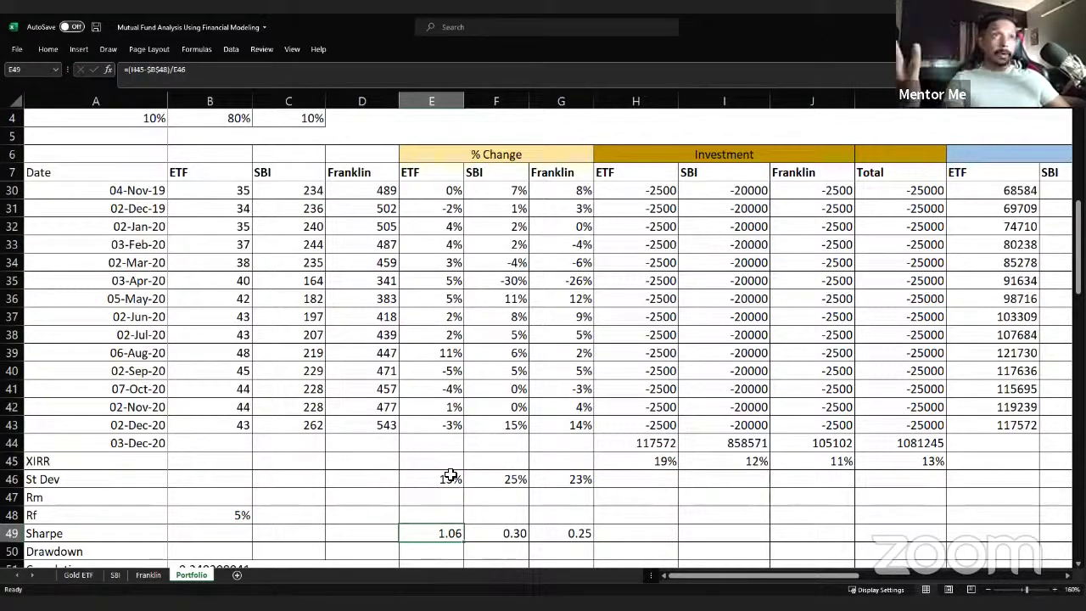
pyautogui.press('Right')
pyautogui.press('F2')
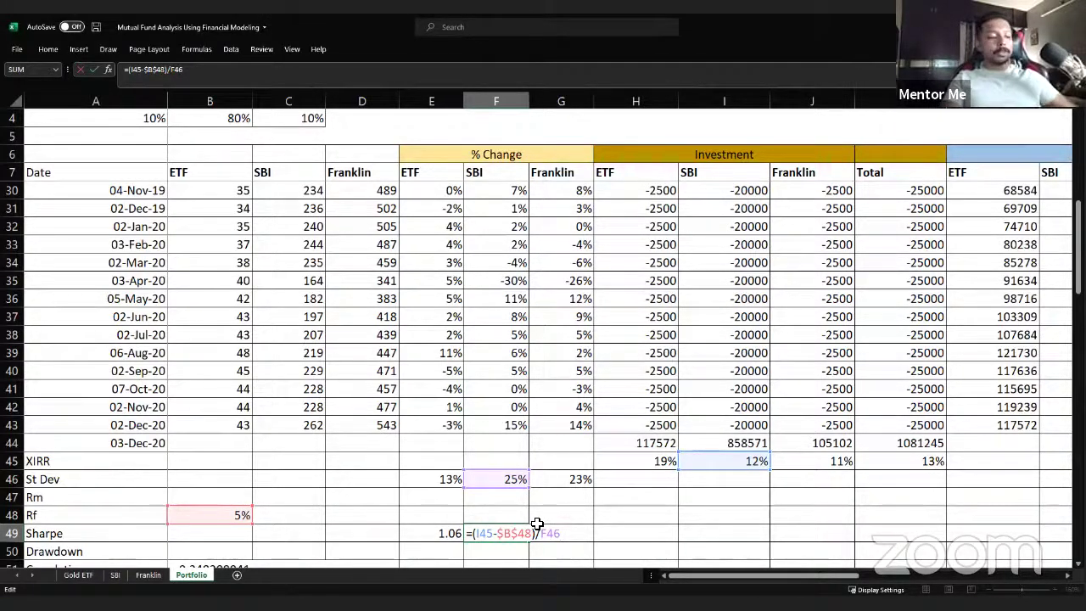
pyautogui.press('Return')
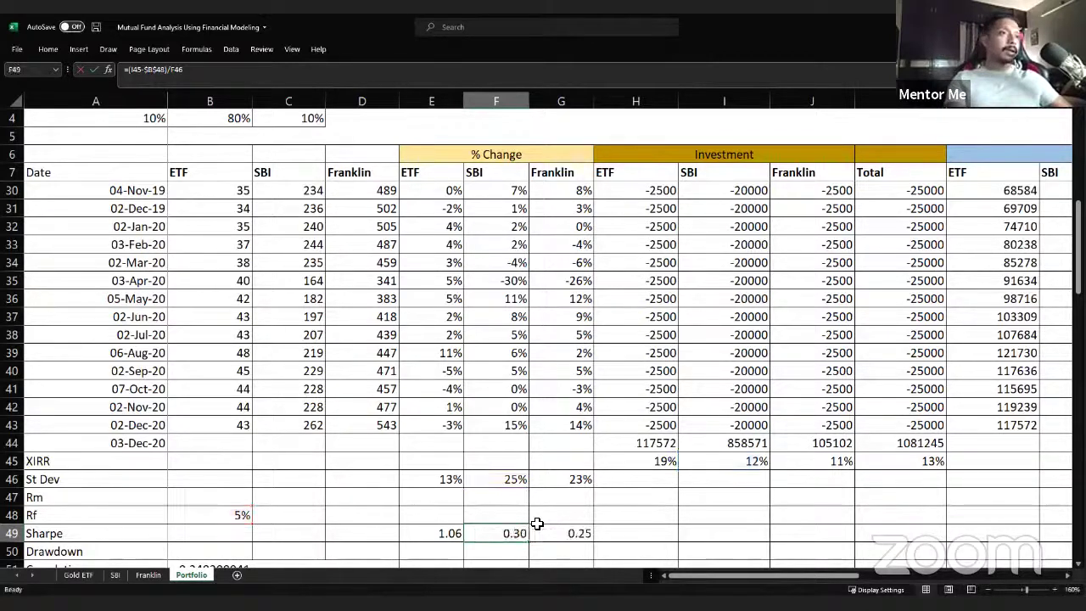
pyautogui.click(538, 526)
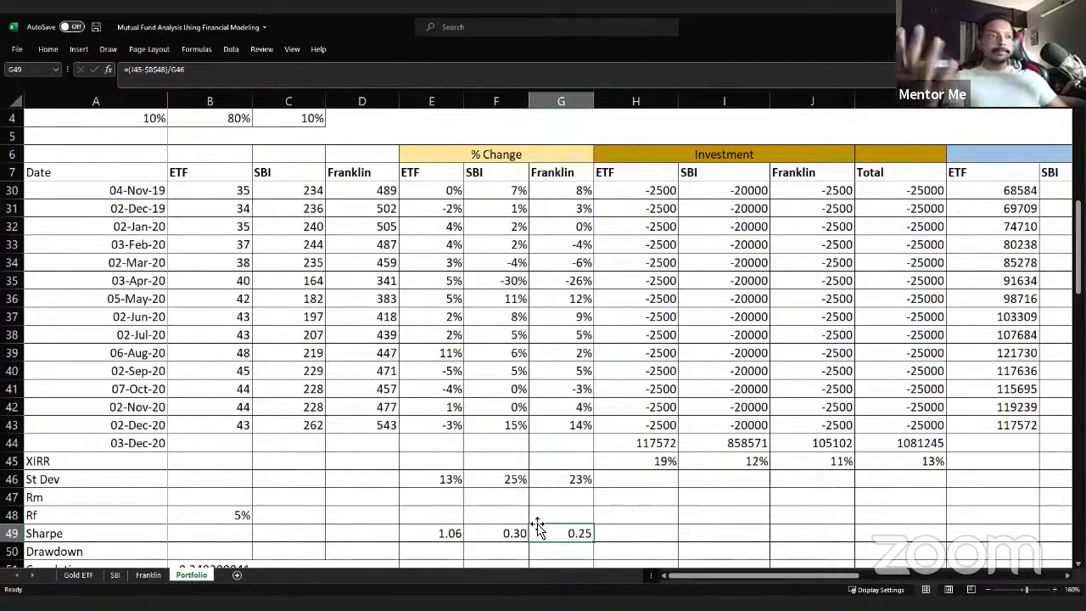
pyautogui.press('Left')
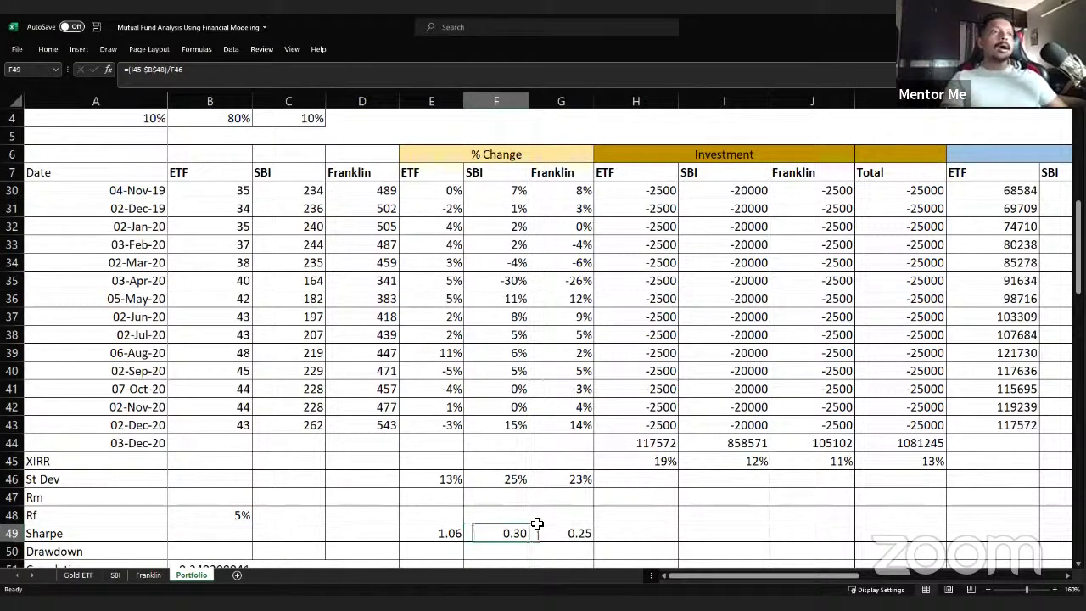
pyautogui.press('F2')
pyautogui.press('Escape')
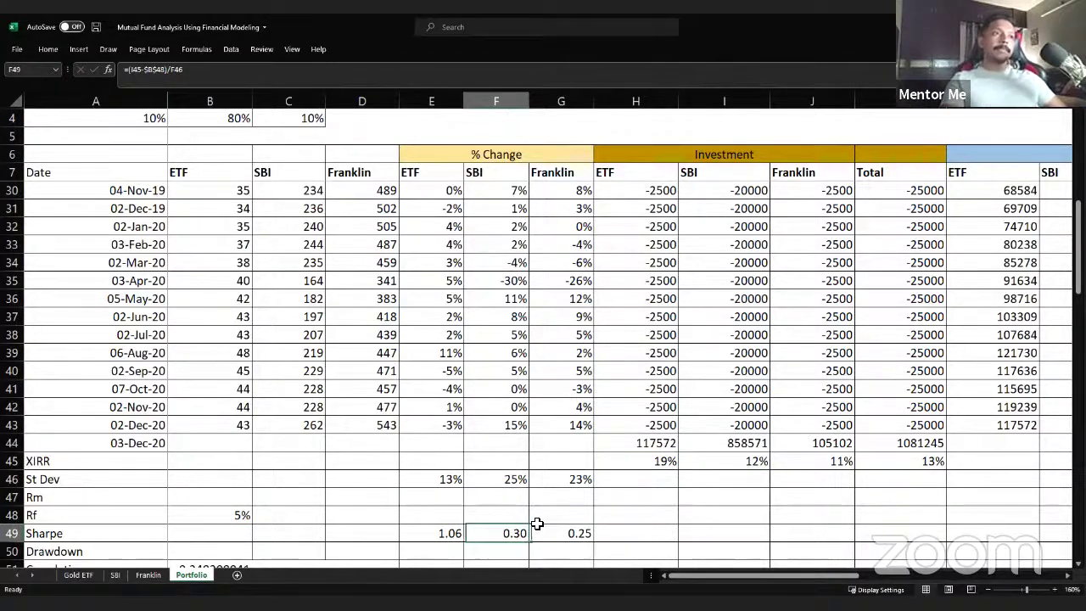
pyautogui.press('F2')
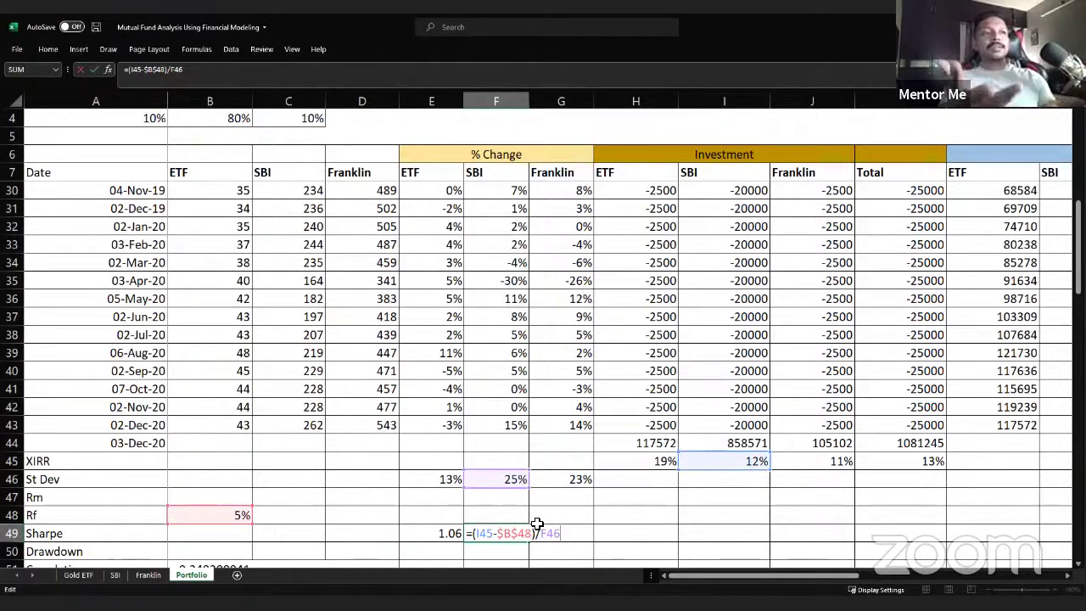
pyautogui.press('Escape')
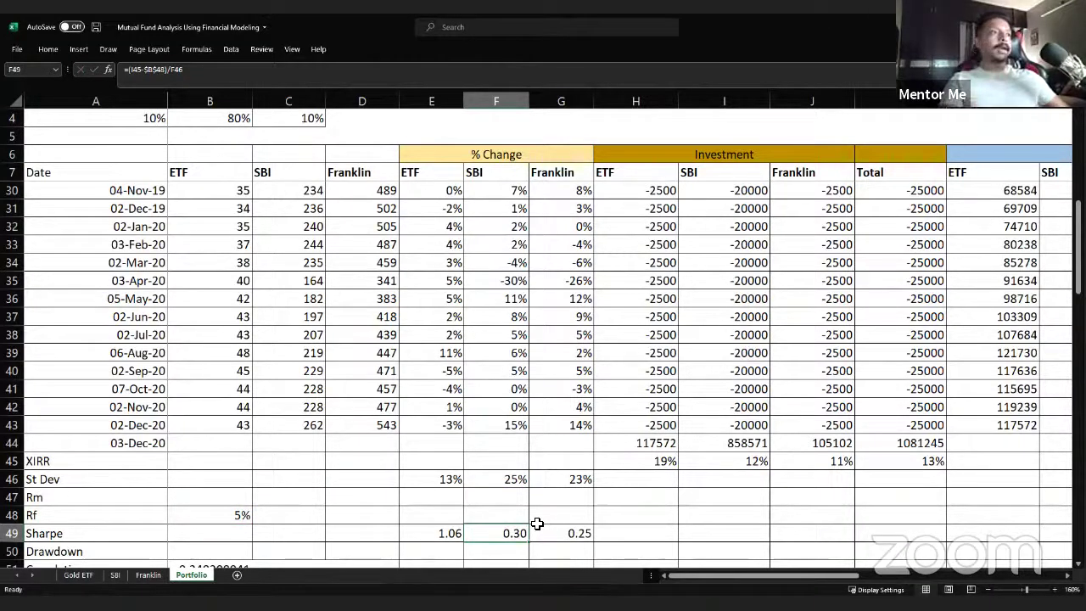
pyautogui.scroll(-2, 427, 502)
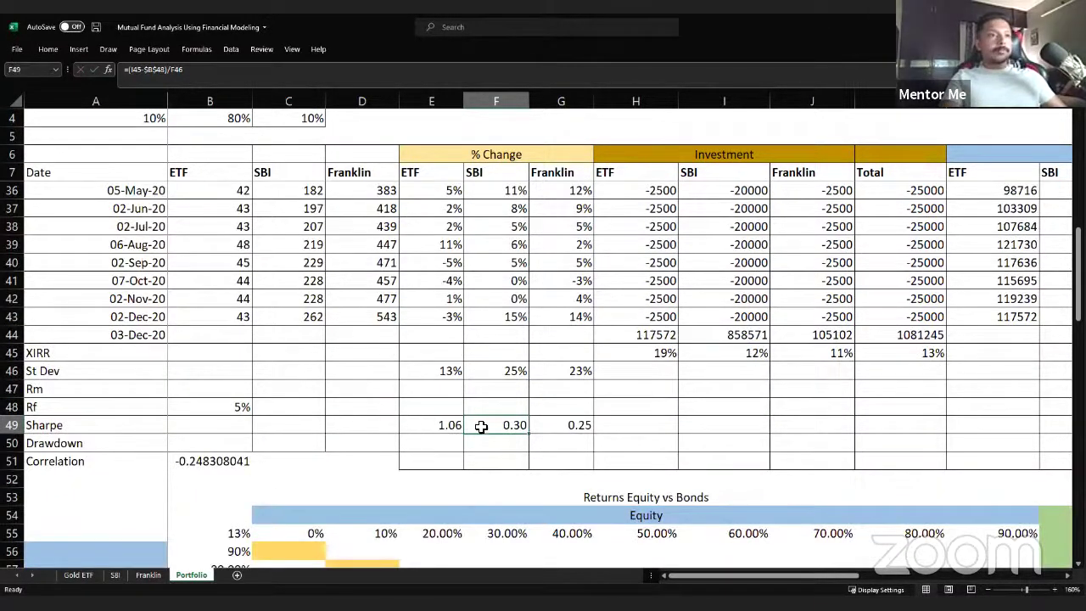
pyautogui.moveTo(437, 425); pyautogui.dragTo(564, 425)
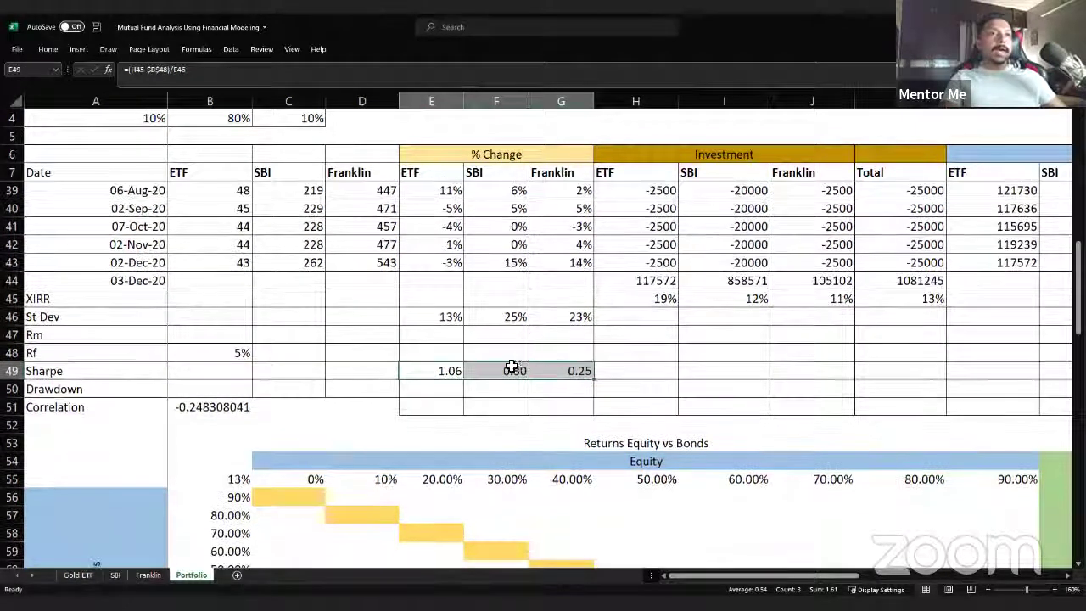
pyautogui.scroll(1, 461, 368)
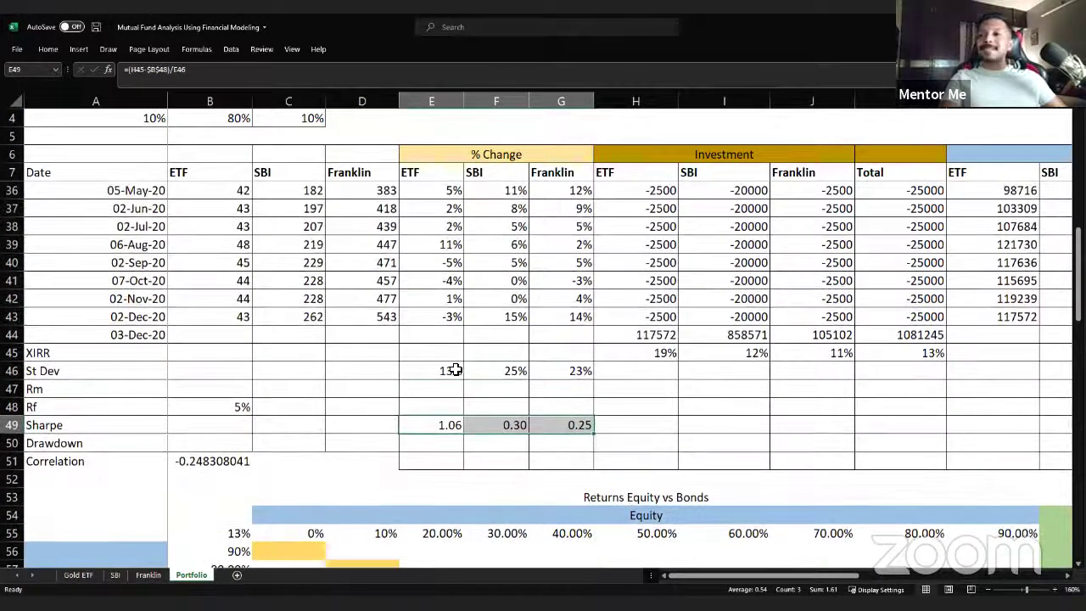
pyautogui.scroll(1, 308, 460)
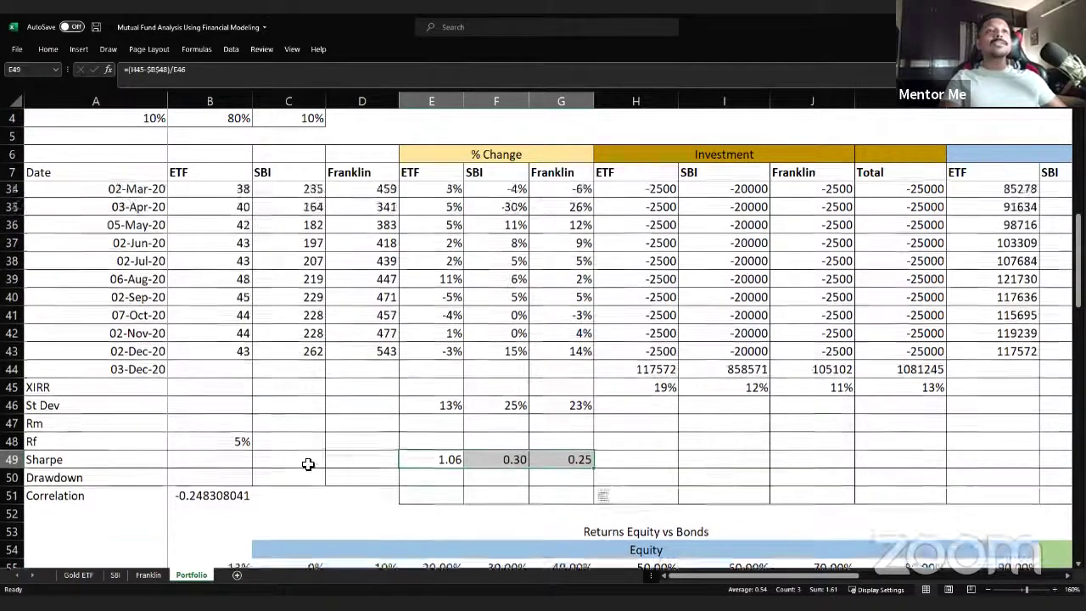
# Step: Find the Drawdown row, and examine the Investment and Capital columns from their first monthly entries
pyautogui.click(116, 493)
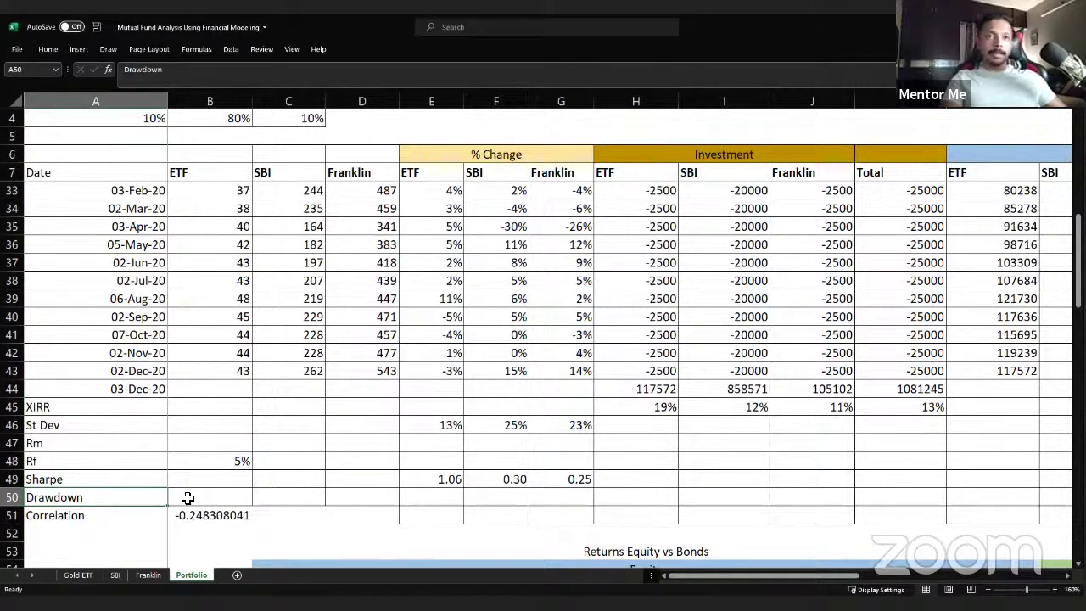
pyautogui.scroll(8, 739, 359)
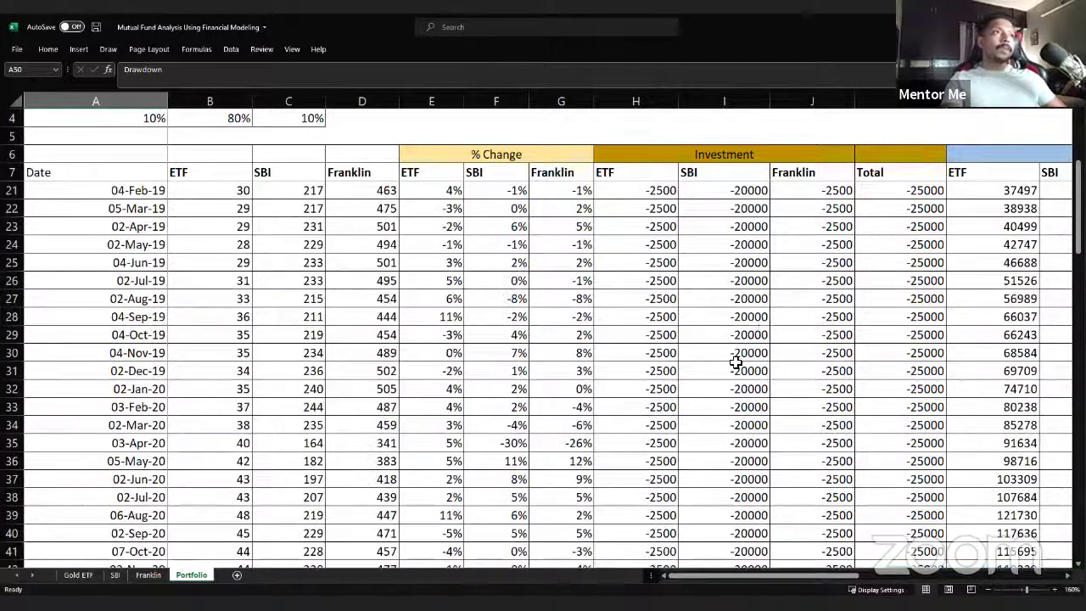
pyautogui.click(740, 286)
pyautogui.press('Up')
pyautogui.press('Up')
pyautogui.press('Up')
pyautogui.press('Up')
pyautogui.press('Up')
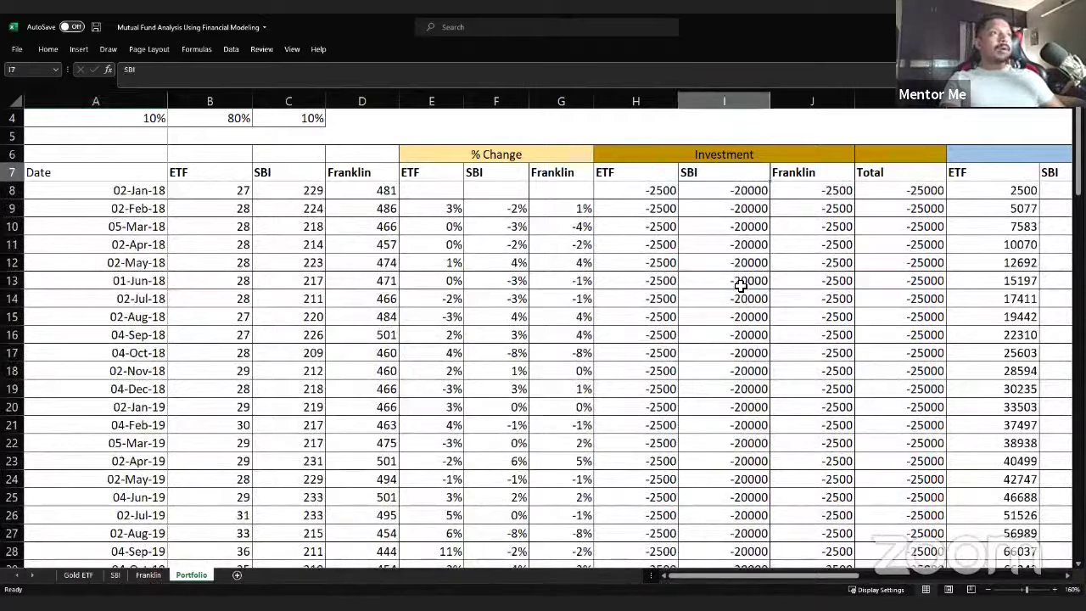
pyautogui.press('Right')
pyautogui.press('Right')
pyautogui.press('Right')
pyautogui.press('Right')
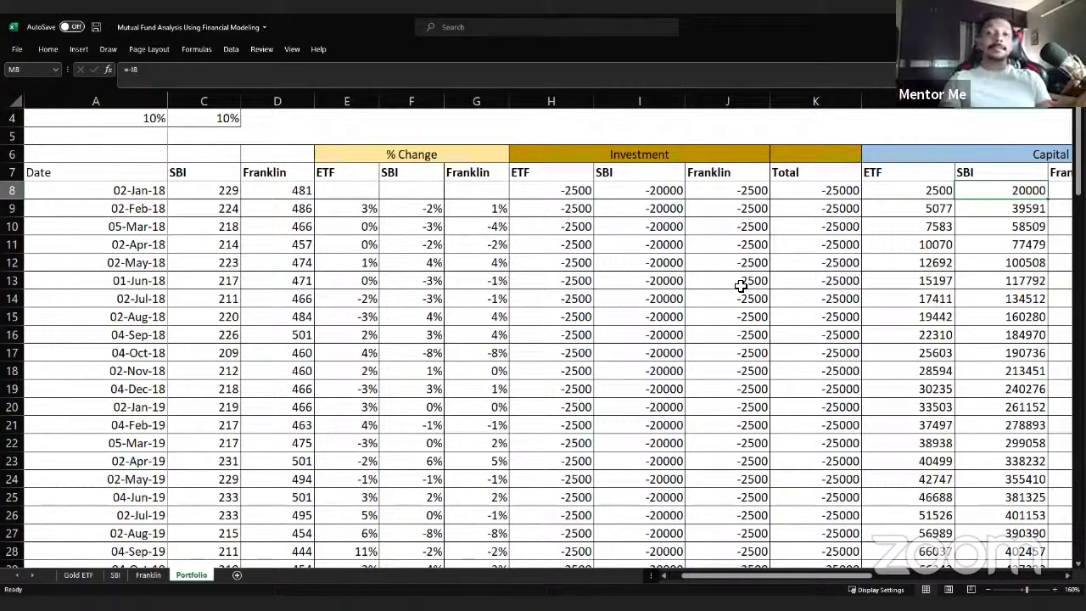
pyautogui.press('Down')
pyautogui.press('Down')
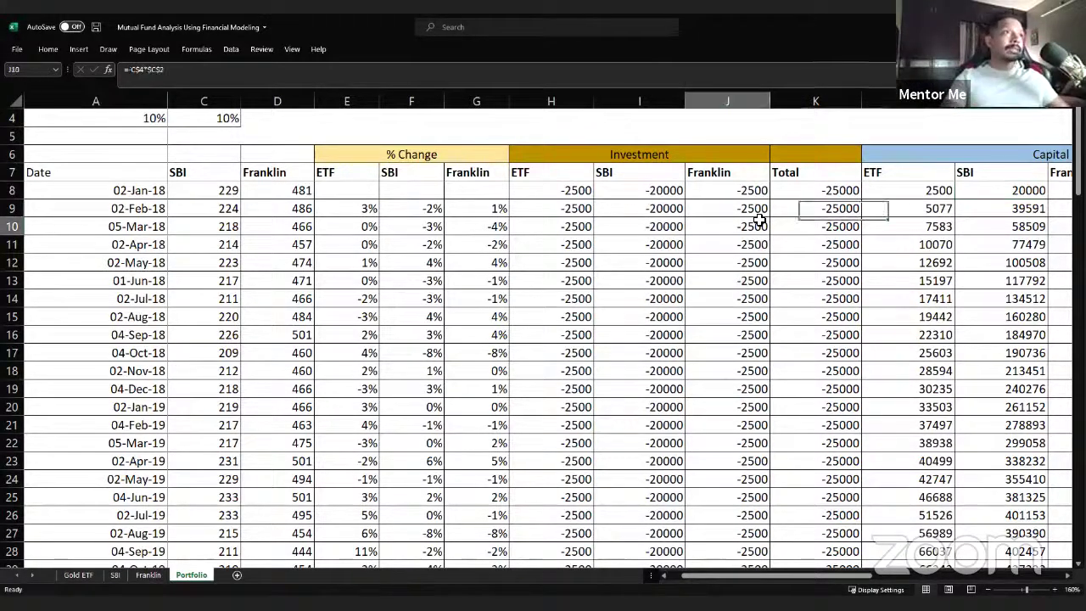
# Step: Start the Drawdown formula in P9 with the Capital Total in O9 minus the MAX of O8:O9
pyautogui.press('Right')
pyautogui.press('Right')
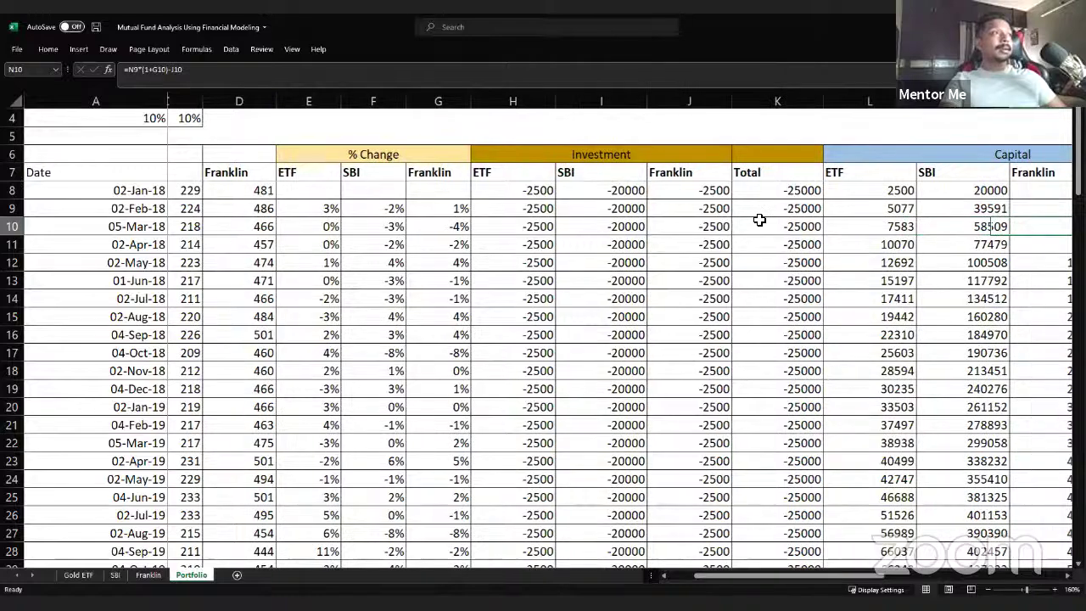
pyautogui.hscroll(3, 759, 220)
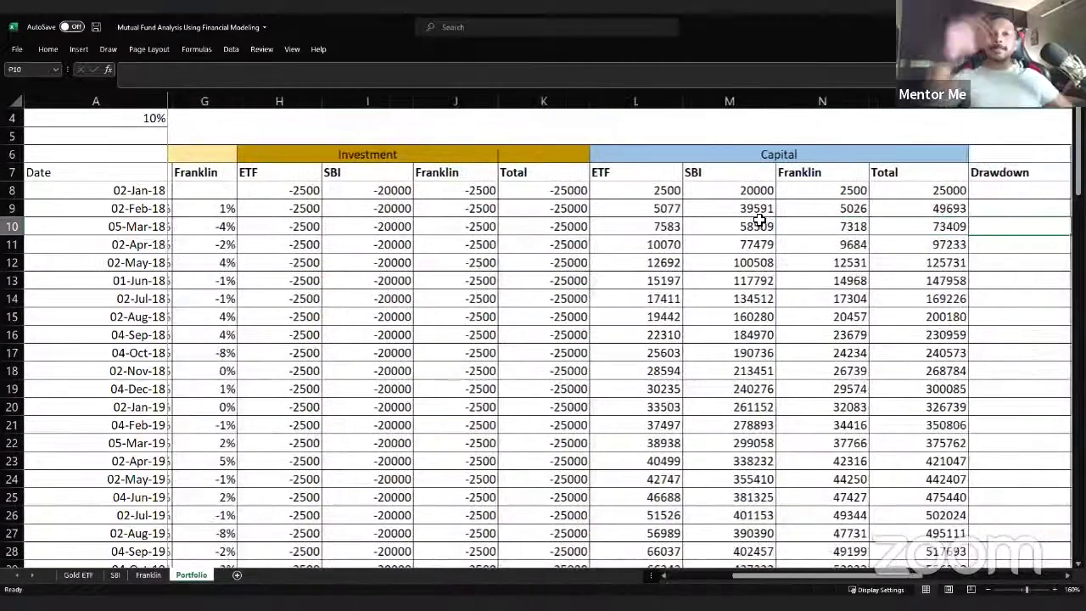
pyautogui.press('Up')
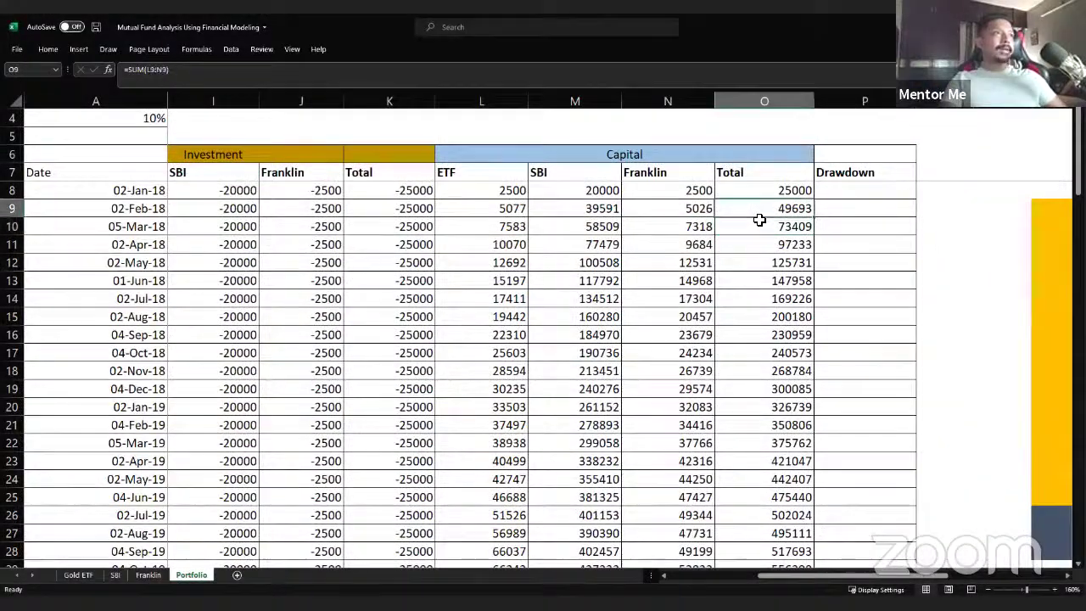
pyautogui.press('Right')
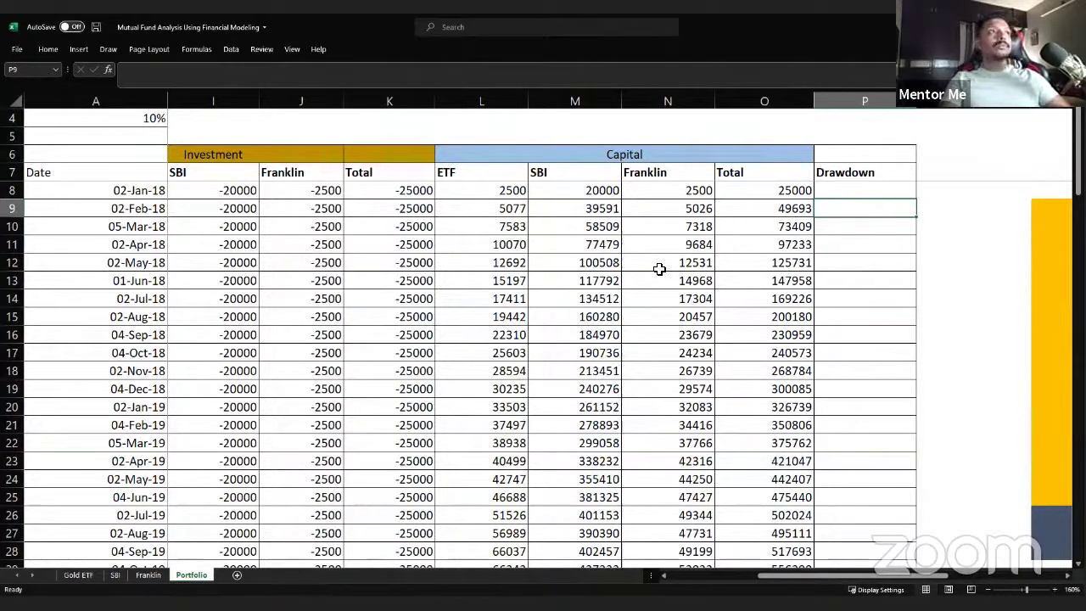
pyautogui.write('=')
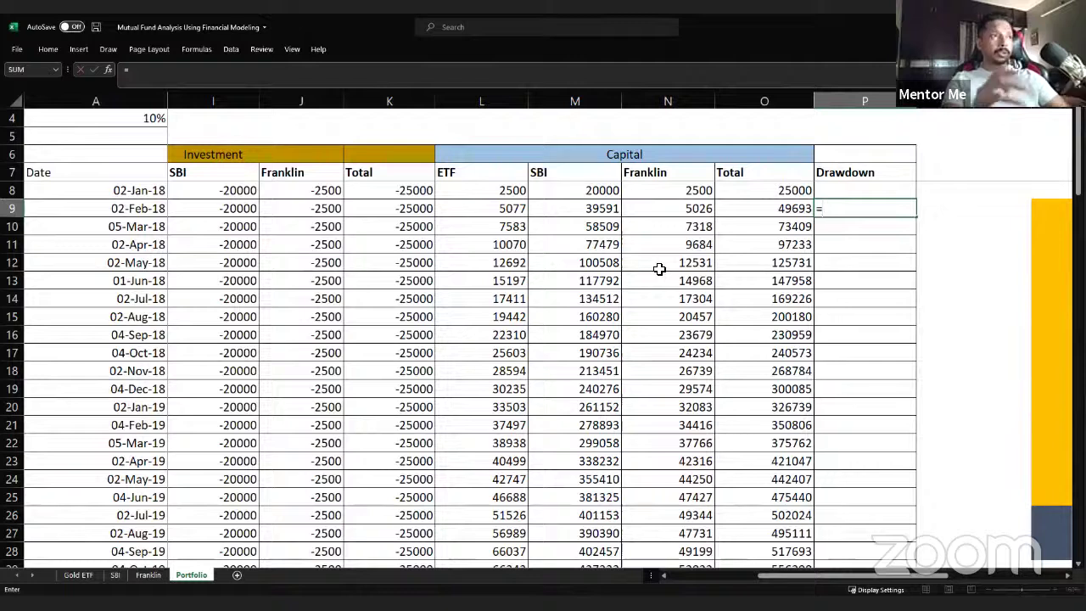
pyautogui.write('(')
pyautogui.press('Left')
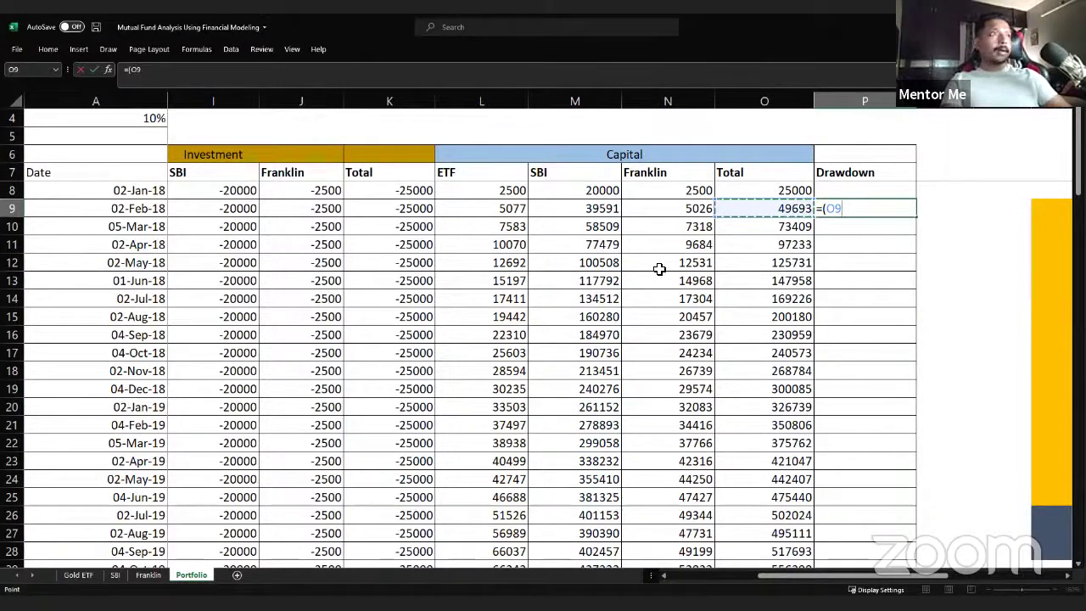
pyautogui.write('-')
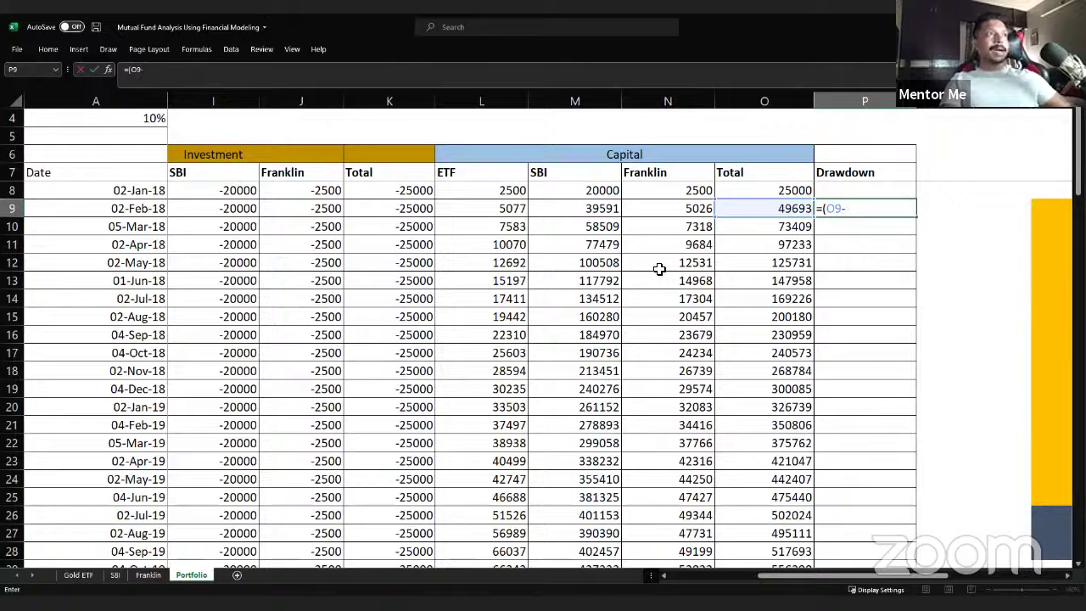
pyautogui.write('max(')
pyautogui.press('Left')
pyautogui.press('Up')
pyautogui.hotkey('shift', 'Down')
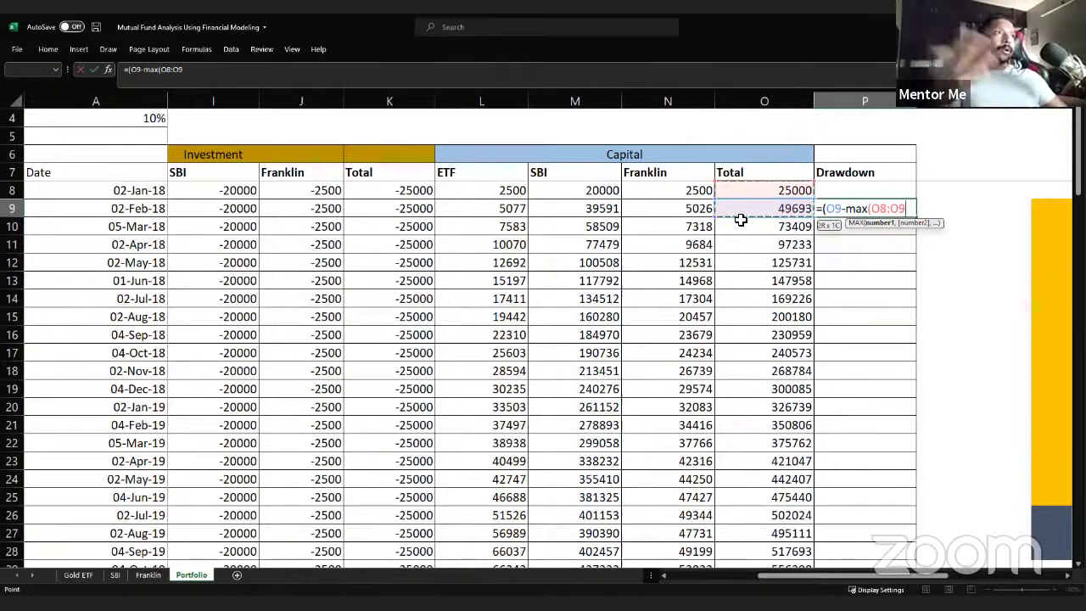
# Step: Lock the start row of the MAX range as O$8 and close the numerator as (O9-max(O$8:O9))
pyautogui.click(890, 210)
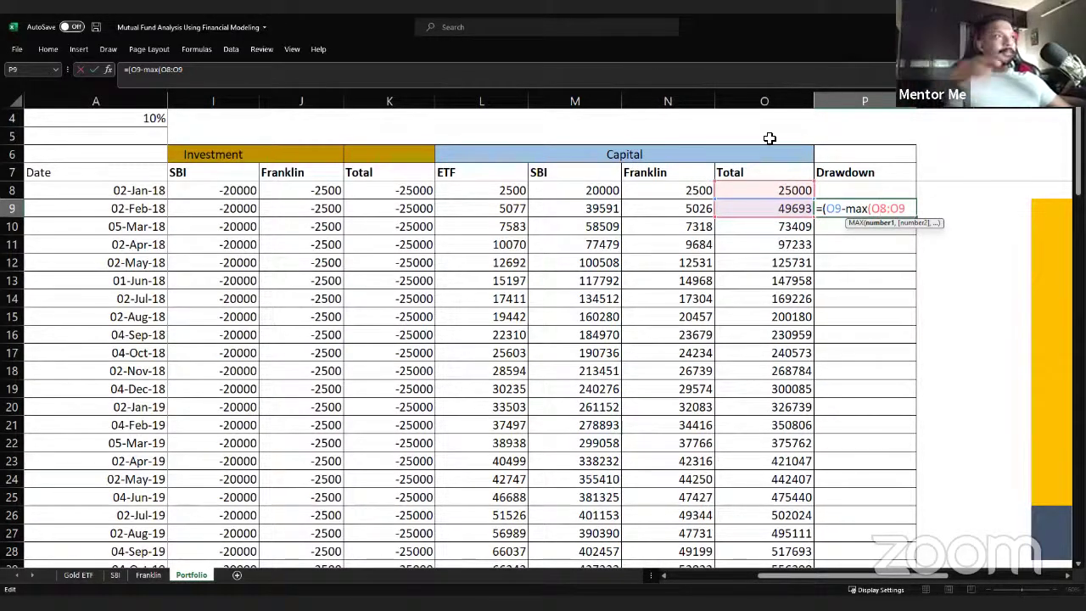
pyautogui.click(884, 208)
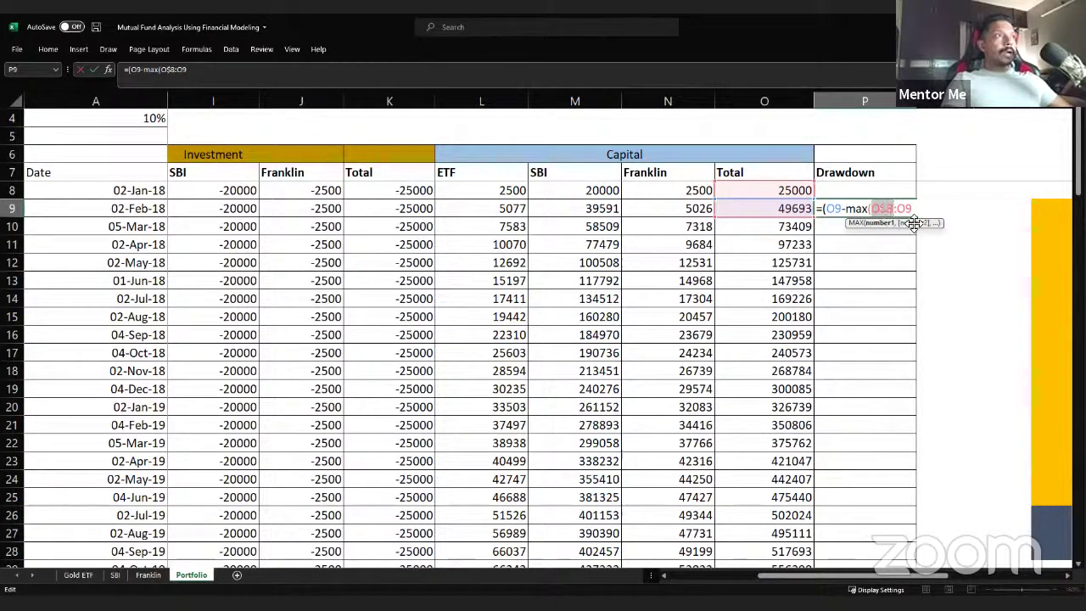
pyautogui.write('$8:O9')
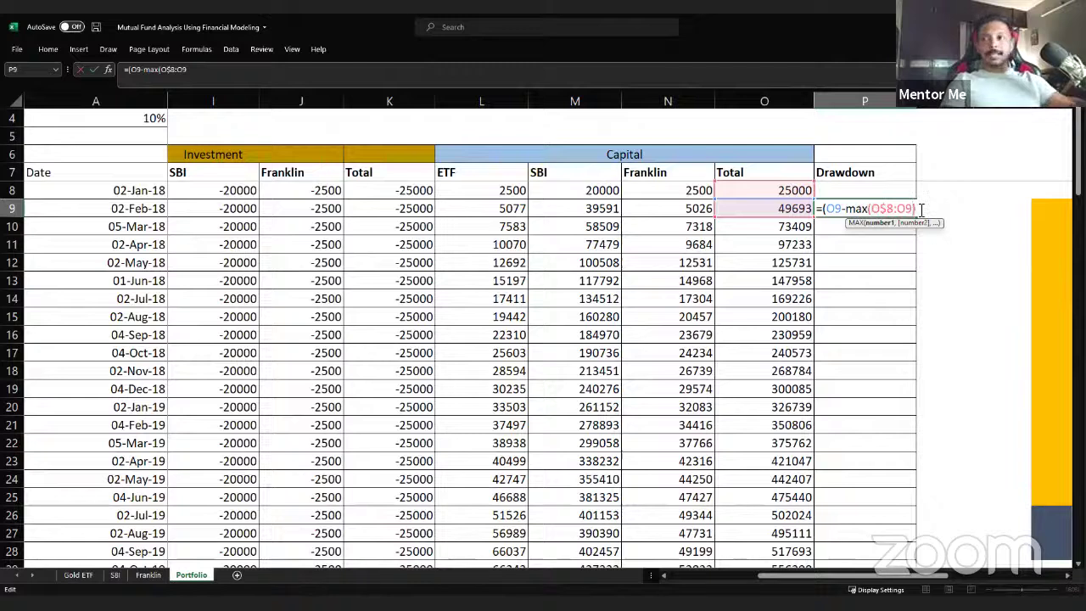
pyautogui.write(')')
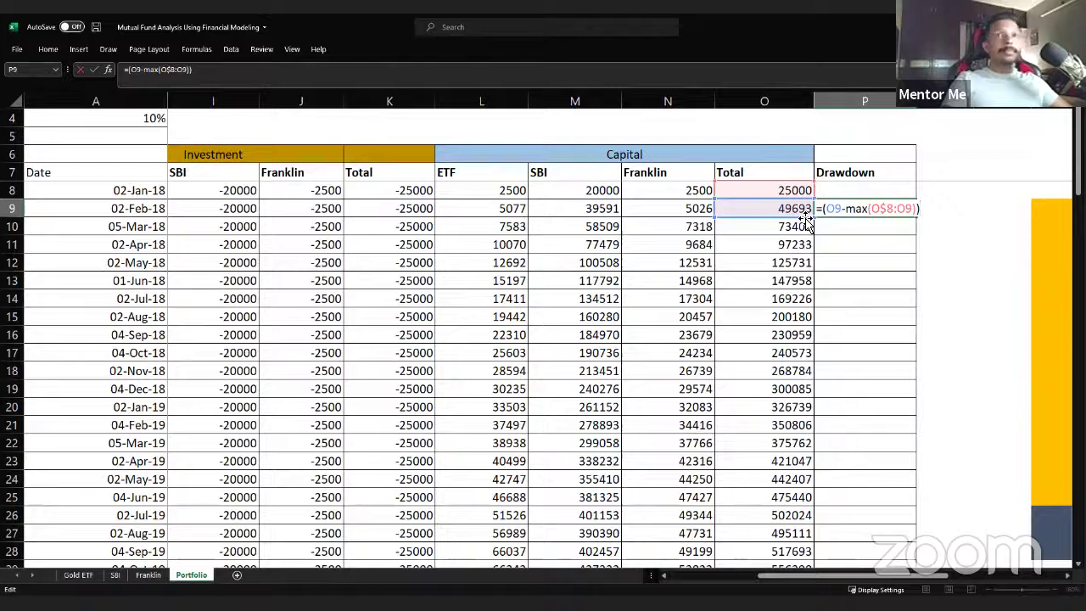
pyautogui.moveTo(826, 209); pyautogui.dragTo(846, 210)
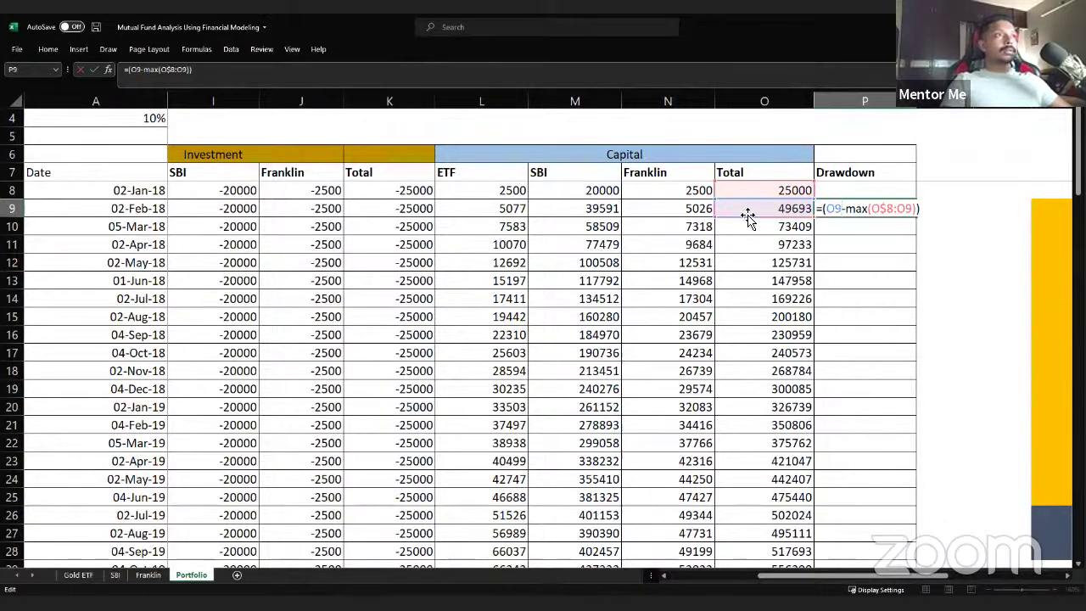
pyautogui.click(845, 214)
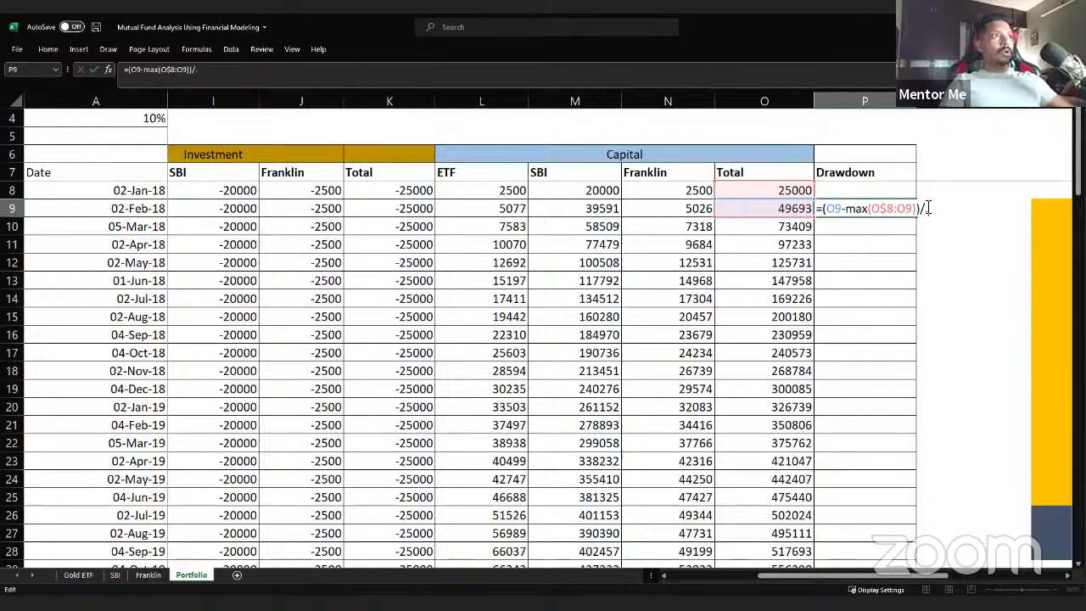
# Step: Divide the P9 drawdown numerator by max(O8:O9)
pyautogui.write('.max(')
pyautogui.click(788, 190)
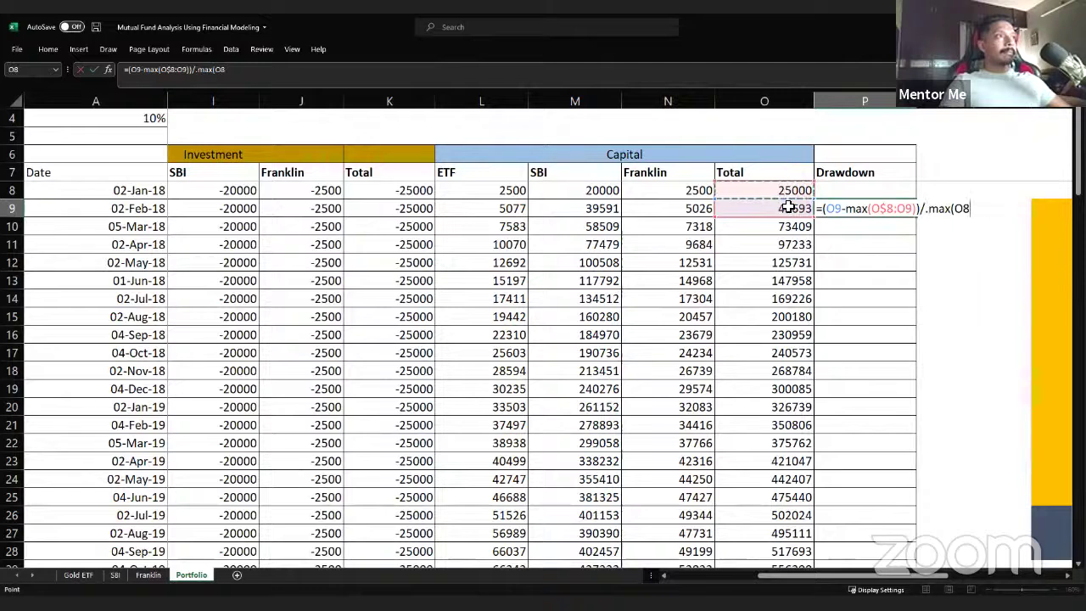
pyautogui.moveTo(788, 190); pyautogui.dragTo(788, 208)
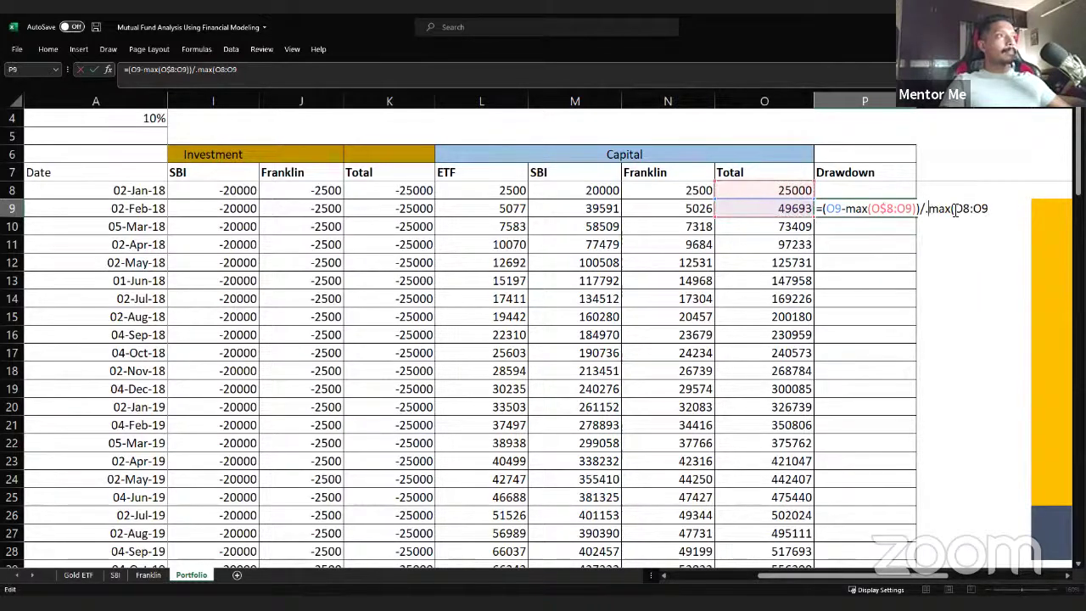
pyautogui.press('BackSpace')
pyautogui.click(988, 208)
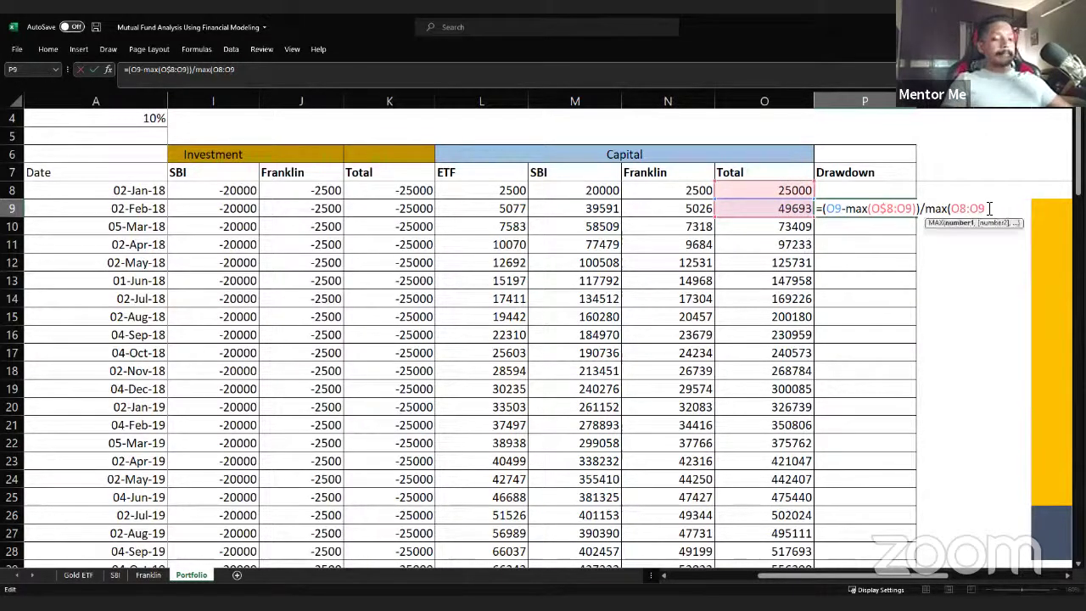
pyautogui.write(')')
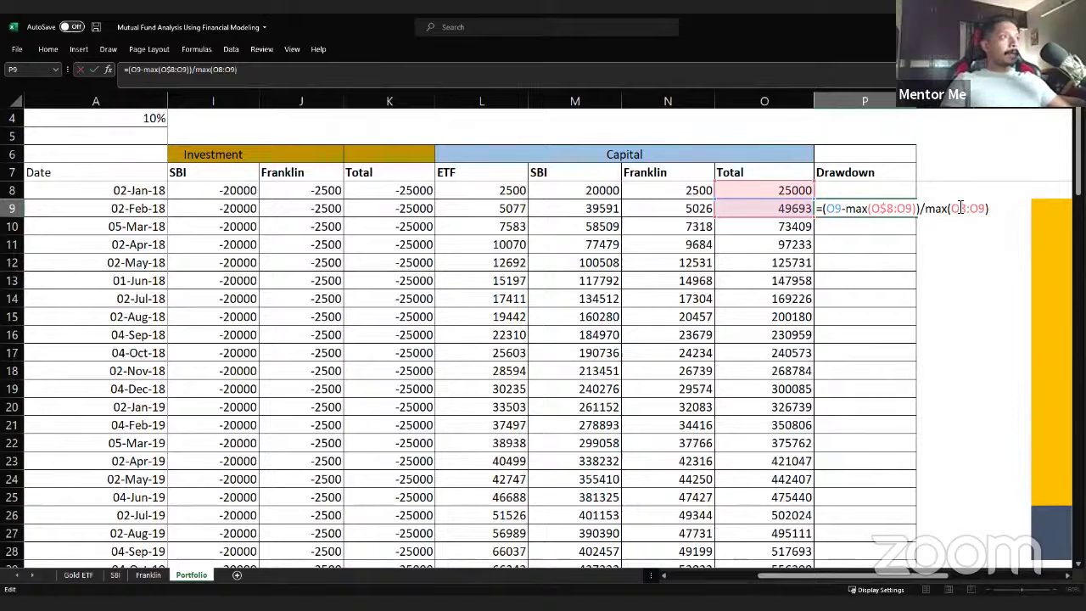
# Step: Lock row 8 in the divisor range as O$8:O9 and enter the completed drawdown formula in P9
pyautogui.click(960, 208)
pyautogui.write('$O$')
pyautogui.moveTo(972, 208); pyautogui.dragTo(949, 210)
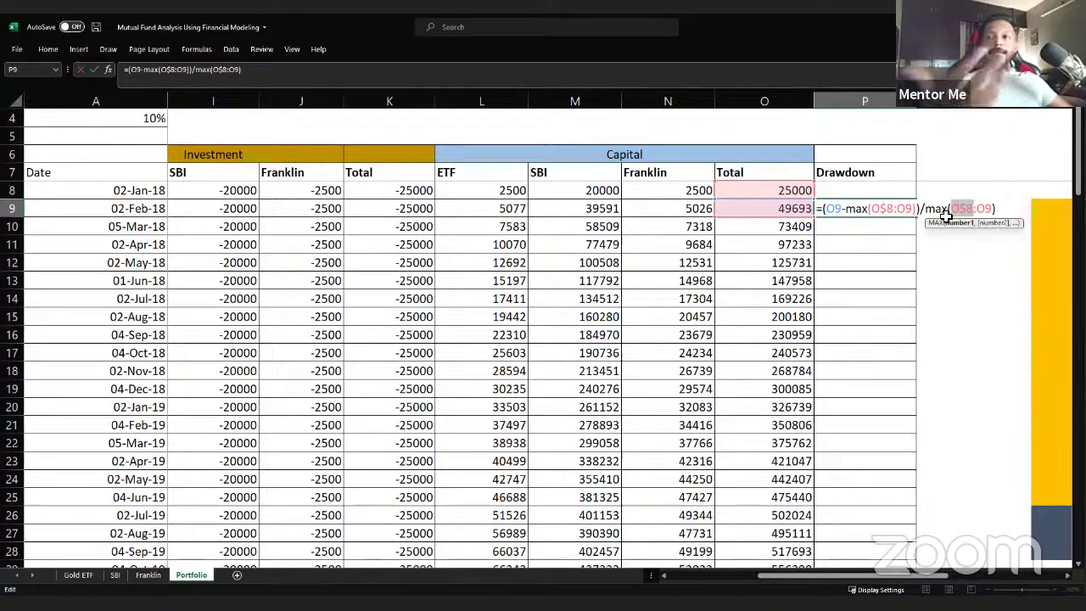
pyautogui.click(1002, 211)
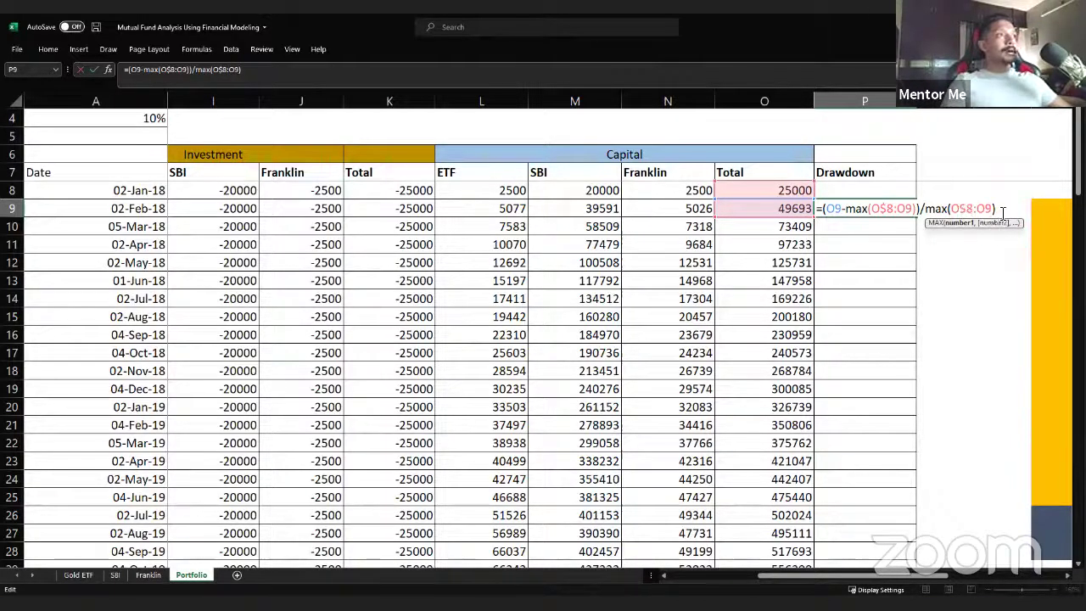
pyautogui.press('Return')
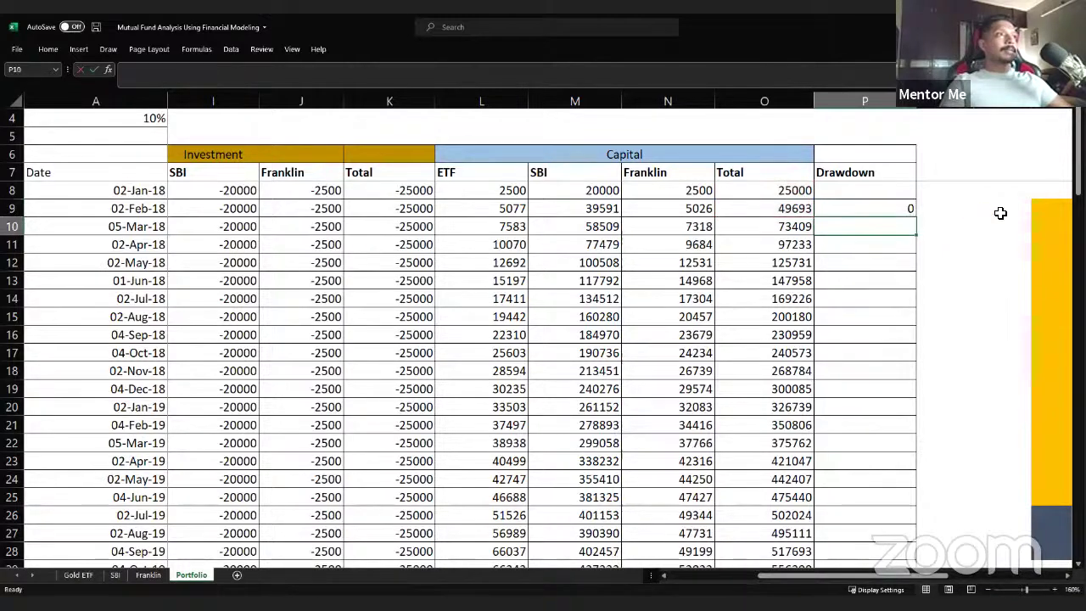
# Step: Format the drawdown result in P9 as a percentage
pyautogui.press('Up')
pyautogui.press('F2')
pyautogui.press('Escape')
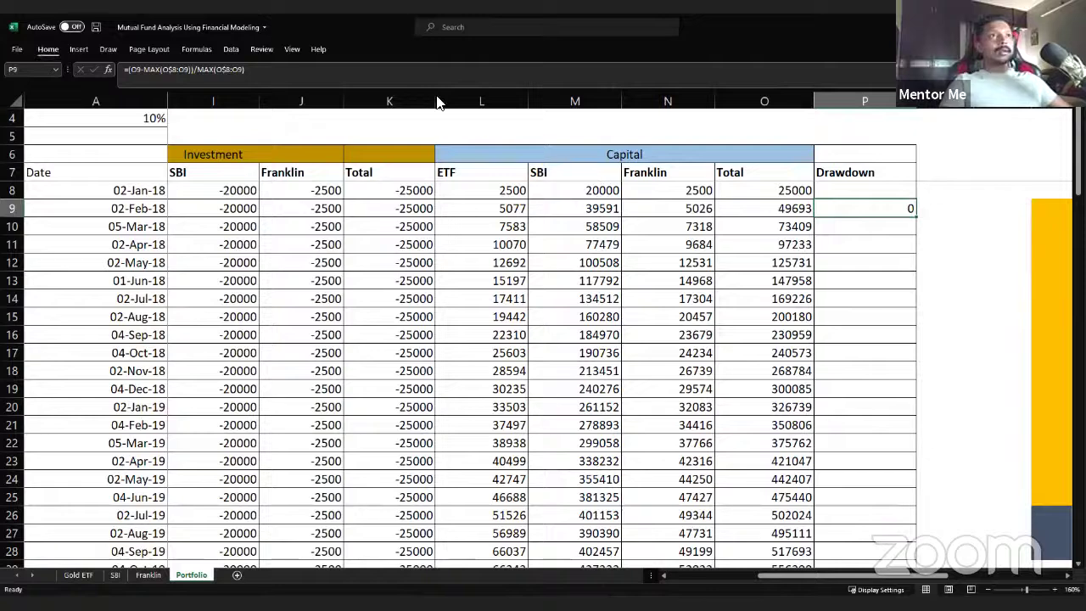
pyautogui.hotkey('alt', 'h')
pyautogui.press('p')
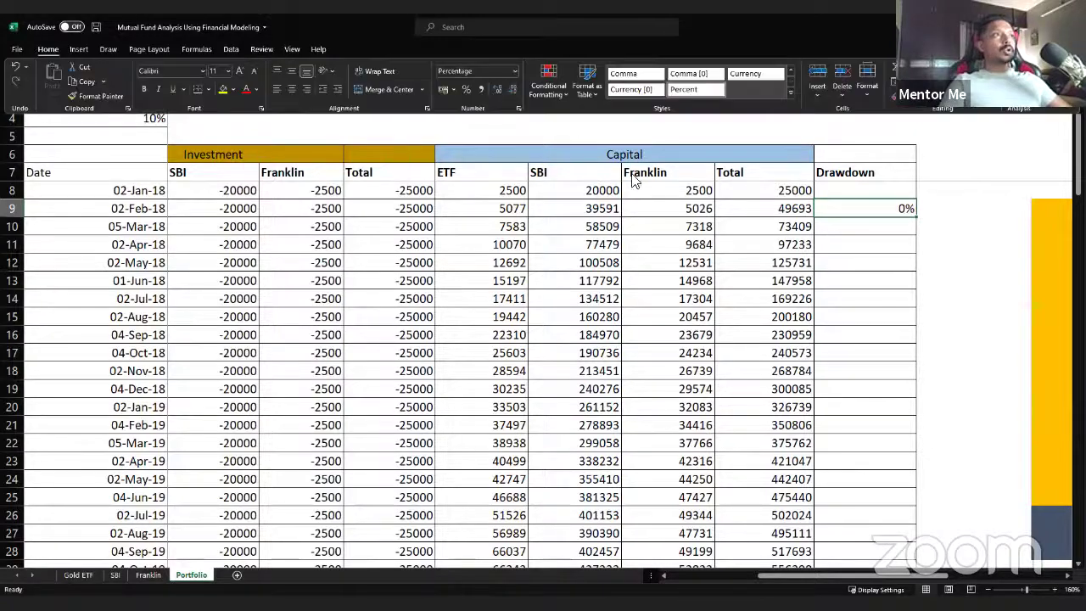
# Step: Fill the P9 drawdown formula down the Drawdown column beneath it
pyautogui.click(798, 192)
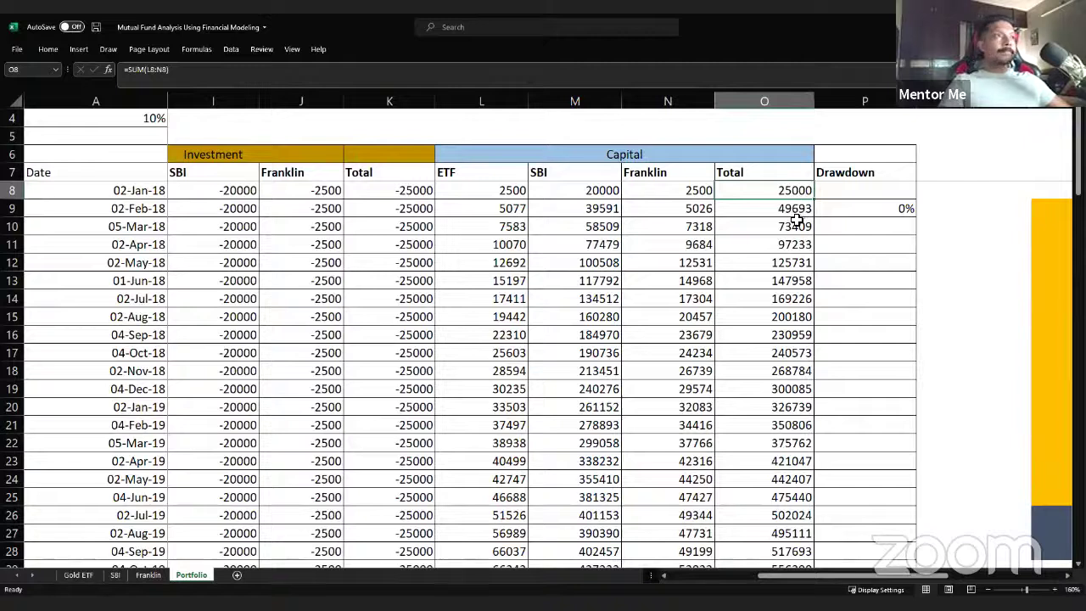
pyautogui.click(886, 214)
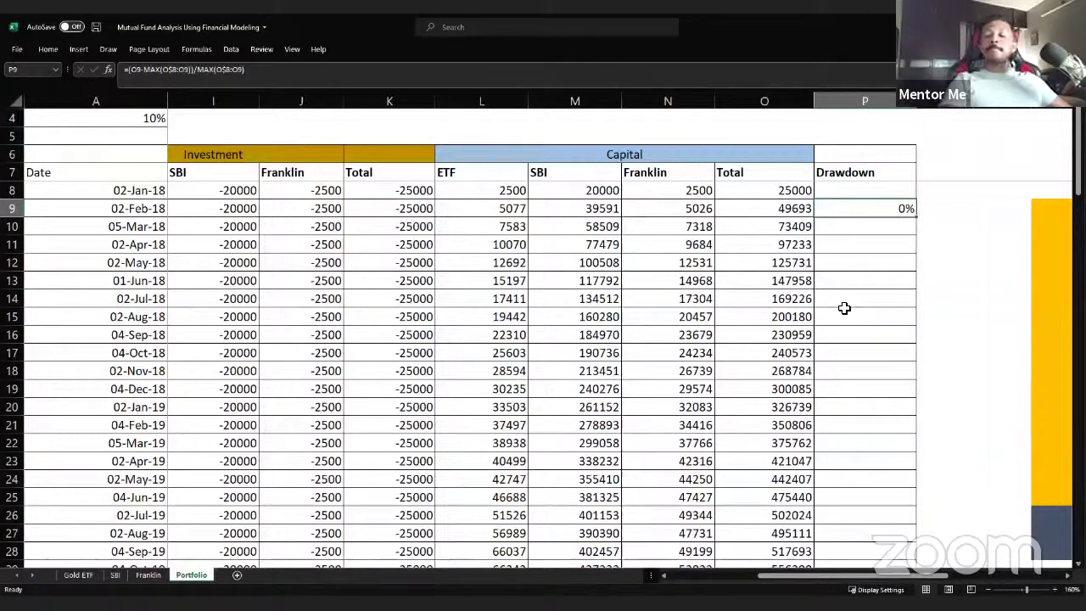
pyautogui.doubleClick(915, 218)
pyautogui.scroll(-4, 685, 335)
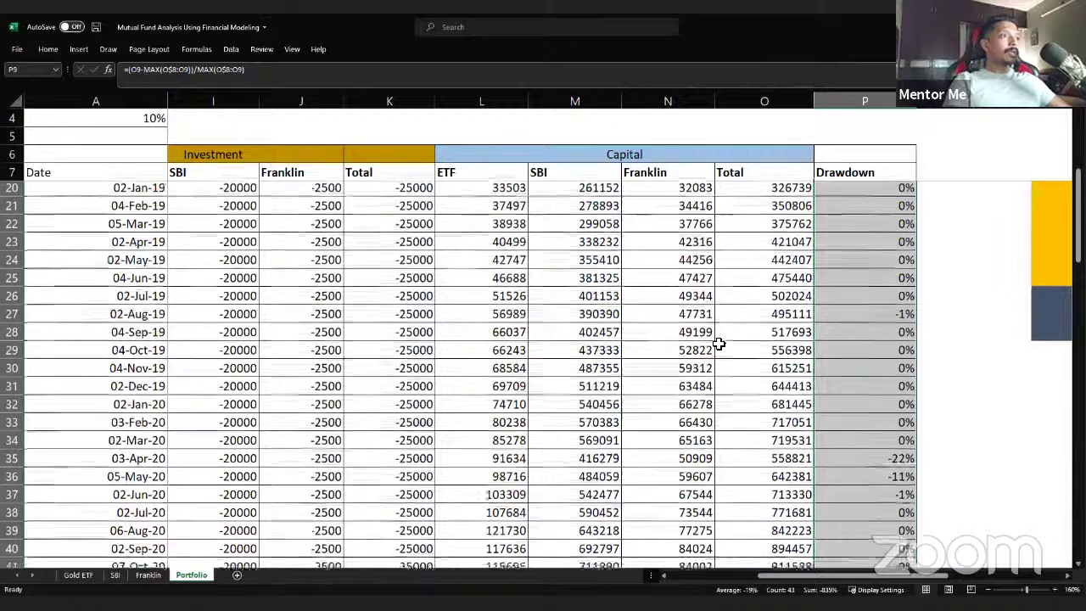
# Step: Clear the surplus drawdown formulas below the last Capital row, in P44:P51
pyautogui.scroll(-3, 720, 345)
pyautogui.click(887, 459)
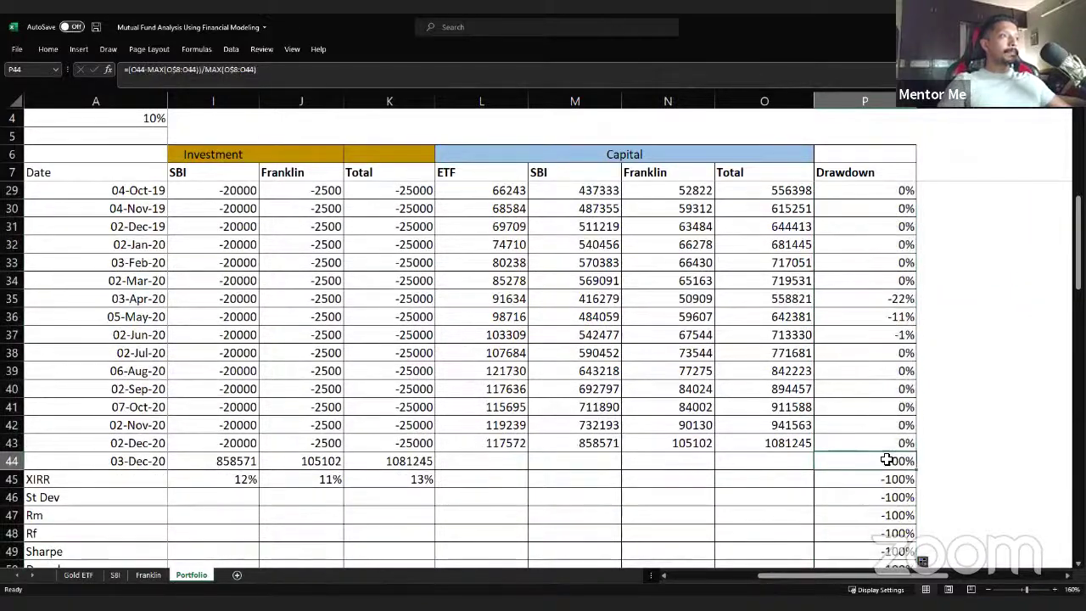
pyautogui.moveTo(887, 459); pyautogui.dragTo(887, 562)
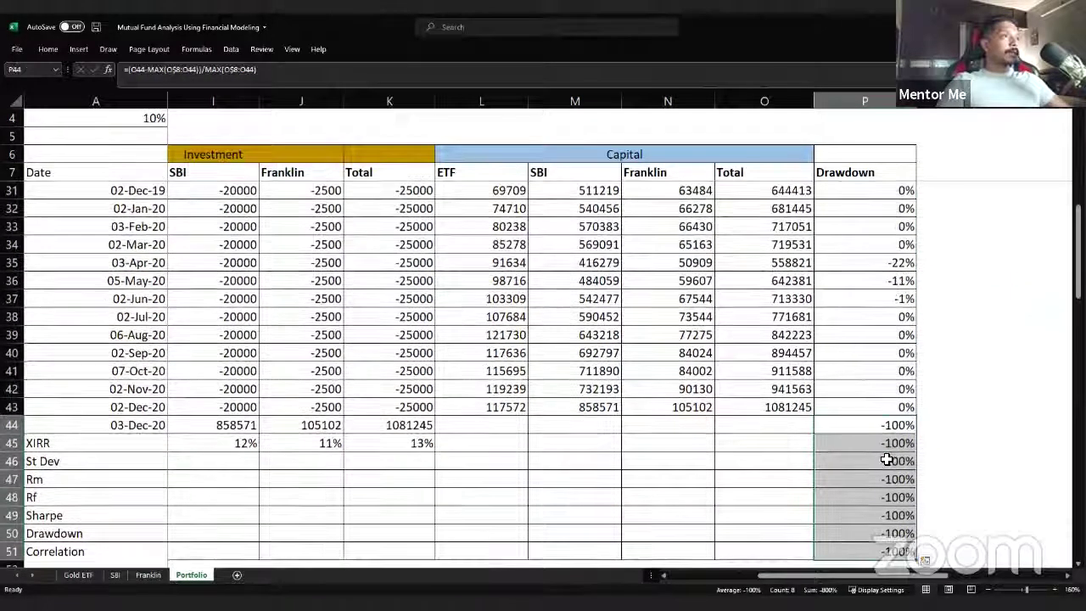
pyautogui.press('Delete')
# Step: Examine the drawdown around the April 2020 fall, comparing P35 with the Total capital in O34 and the neighbouring months
pyautogui.scroll(2, 874, 392)
pyautogui.click(879, 375)
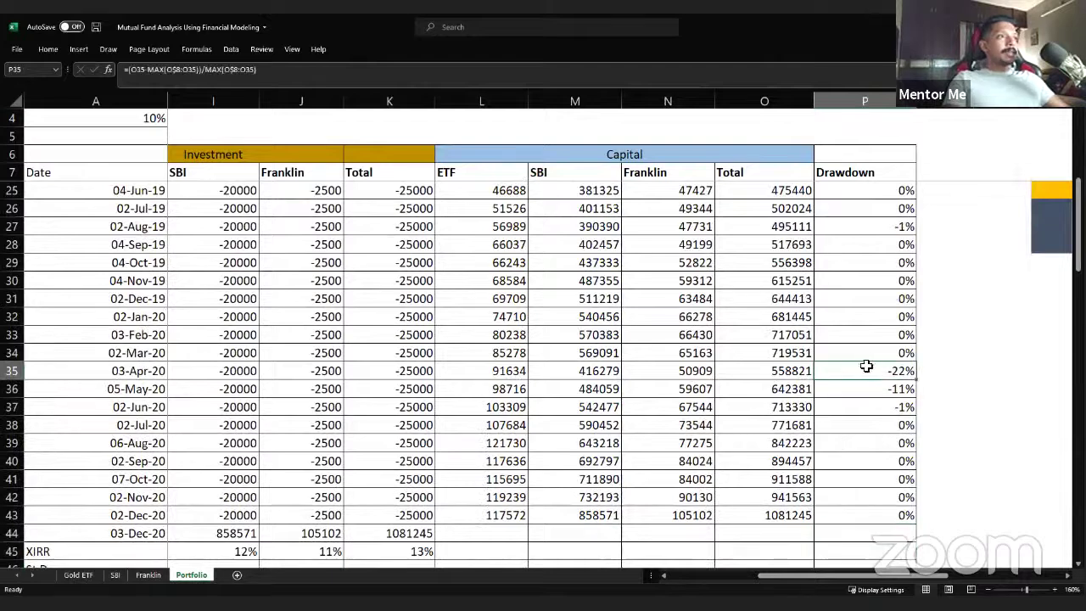
pyautogui.click(778, 354)
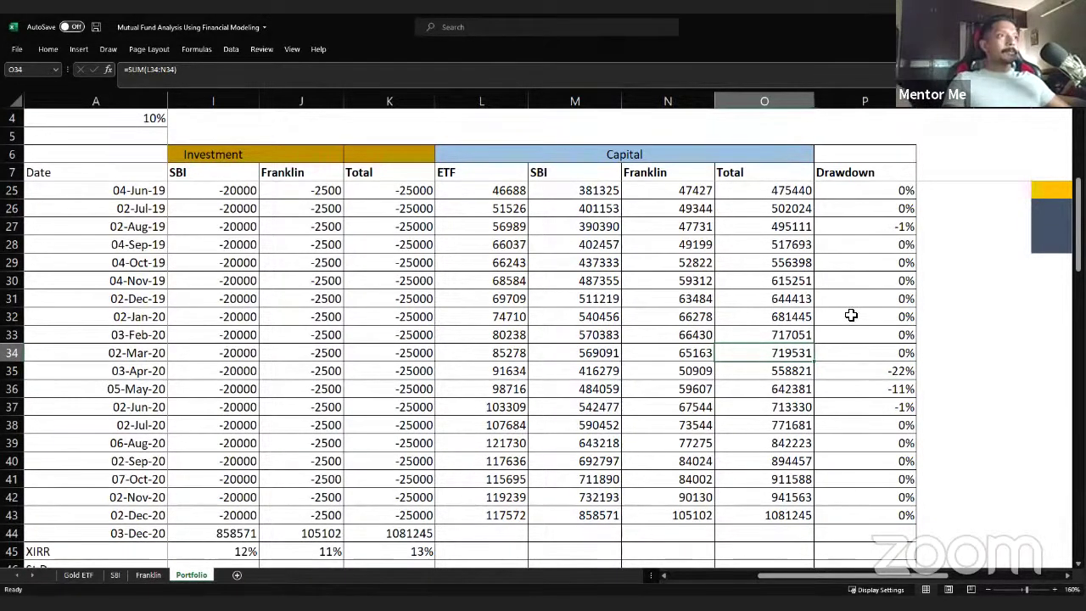
pyautogui.scroll(4, 836, 315)
pyautogui.scroll(-2, 802, 369)
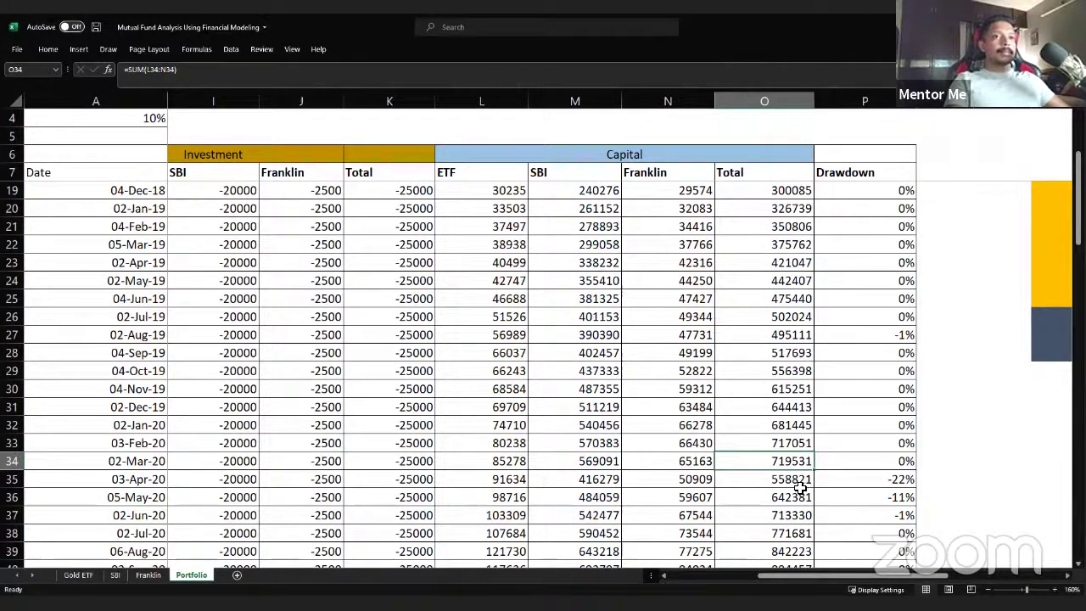
pyautogui.click(901, 480)
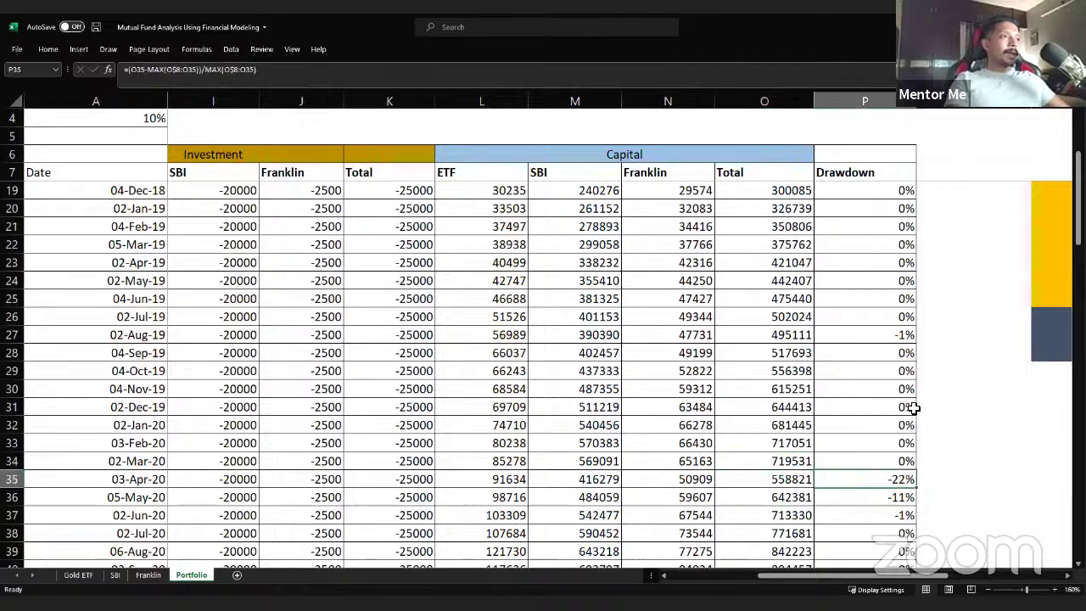
pyautogui.scroll(-2, 911, 407)
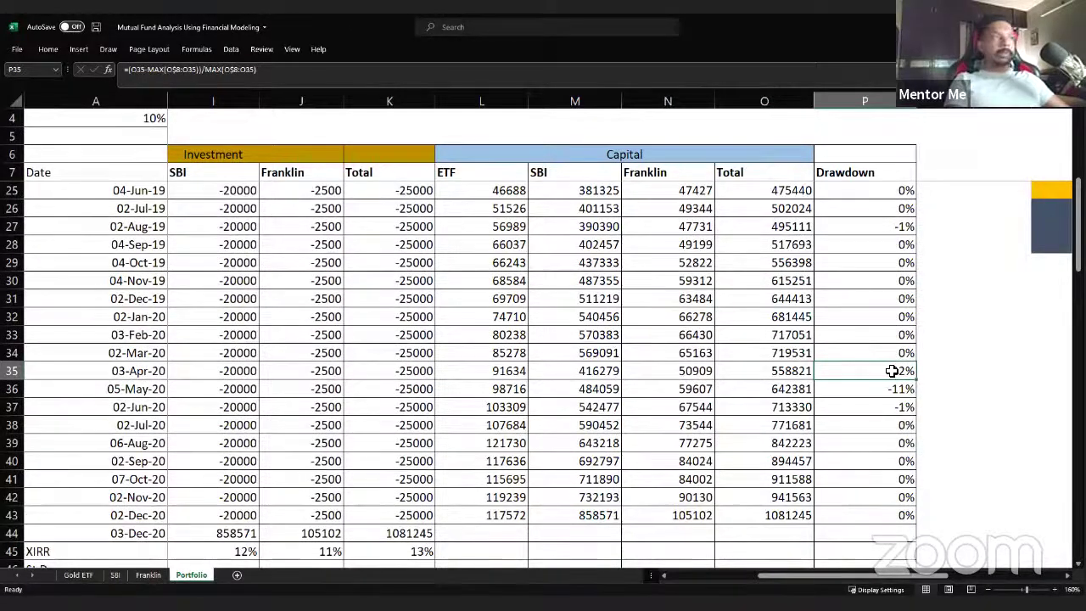
pyautogui.scroll(-1, 875, 433)
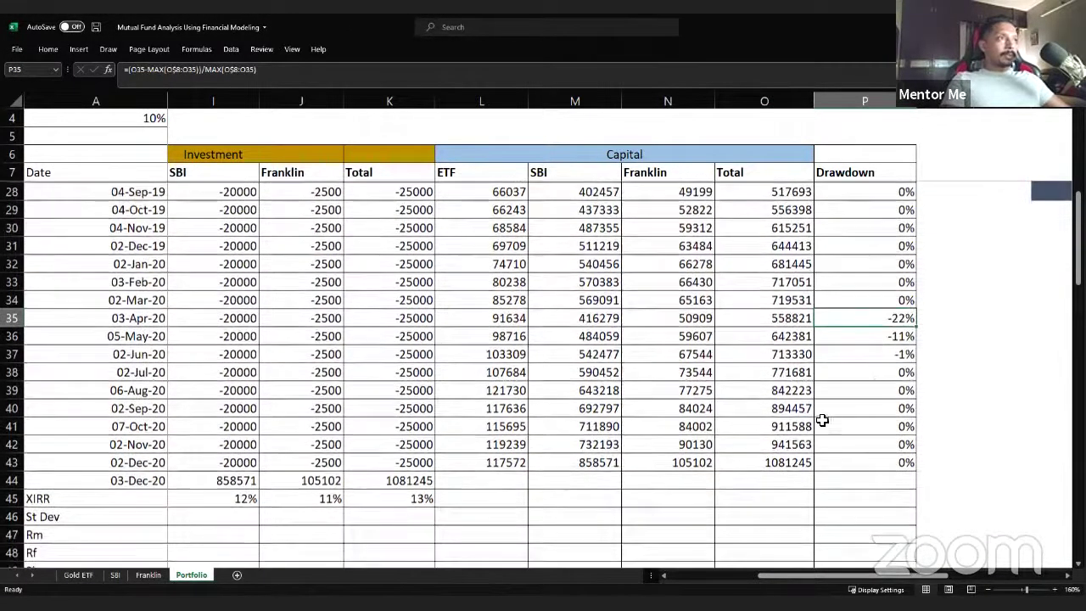
# Step: Wrap the drawdown formula in P35 in the ABS function so it reads =ABS((O35-MAX(O$8:O35))/MAX(O$8:O35))
pyautogui.scroll(2, 877, 214)
pyautogui.scroll(-4, 876, 215)
pyautogui.doubleClick(822, 208)
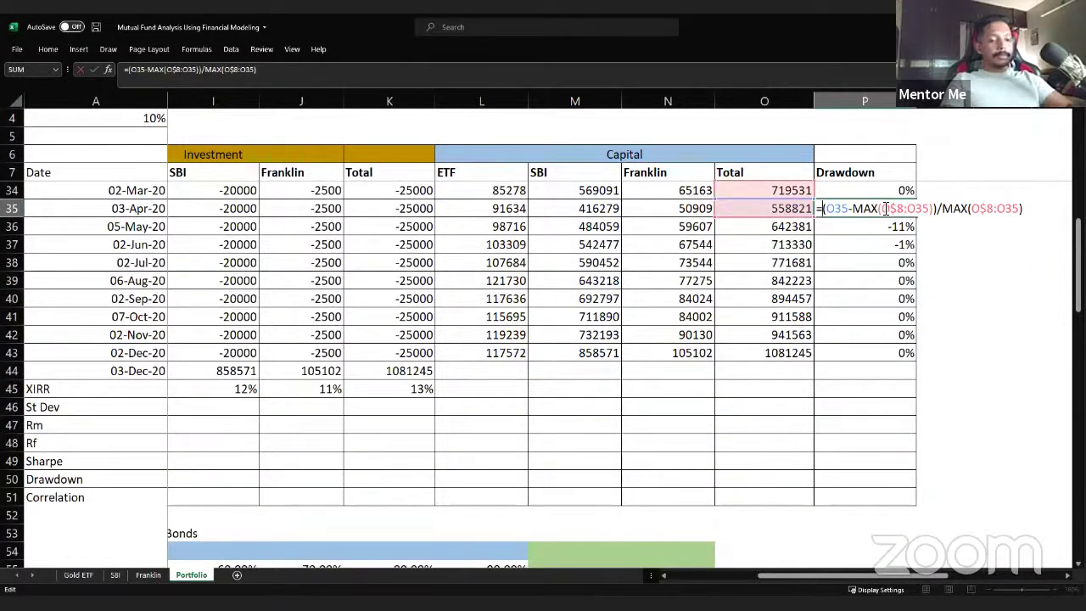
pyautogui.write('bas(')
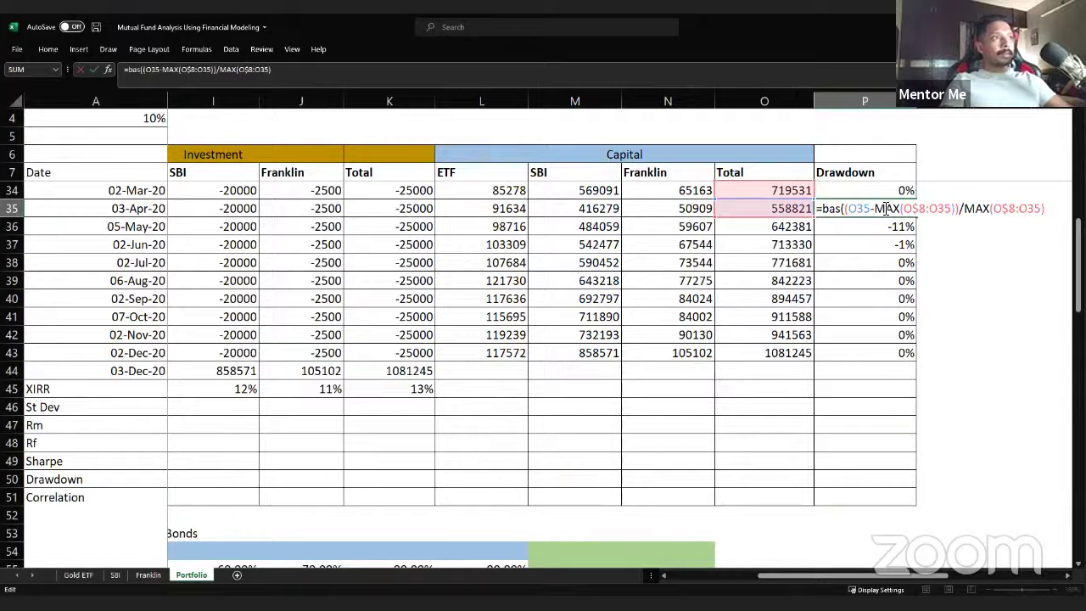
pyautogui.press('BackSpace')
pyautogui.press('BackSpace')
pyautogui.press('BackSpace')
pyautogui.press('BackSpace')
pyautogui.write('abs(')
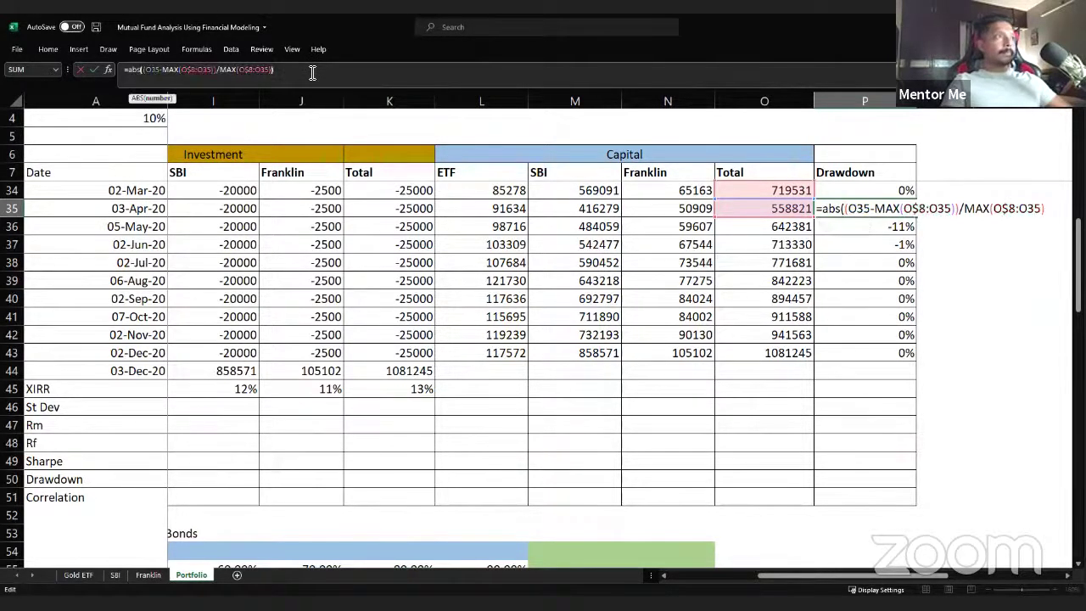
pyautogui.hotkey('ctrl', 'Return')
# Step: Copy the ABS drawdown formula from P35 down through P43
pyautogui.hotkey('ctrl', 'c')
pyautogui.hotkey('ctrl', 'shift', 'Down')
pyautogui.hotkey('ctrl', 'v')
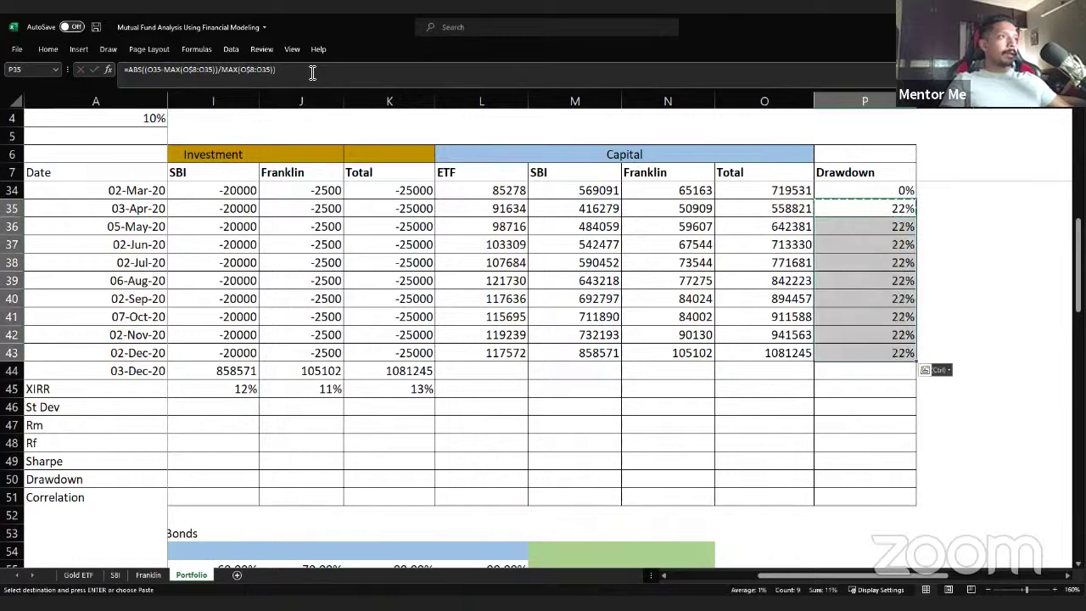
# Step: Paste the copied ABS drawdown formula over the earlier months, from P35 up to P9
pyautogui.hotkey('shift', 'Up')
pyautogui.hotkey('shift', 'Up')
pyautogui.hotkey('shift', 'Up')
pyautogui.hotkey('shift', 'Up')
pyautogui.hotkey('shift', 'Up')
pyautogui.hotkey('shift', 'Up')
pyautogui.hotkey('shift', 'Up')
pyautogui.hotkey('shift', 'Up')
pyautogui.hotkey('shift', 'Up')
pyautogui.hotkey('shift', 'Up')
pyautogui.hotkey('shift', 'Up')
pyautogui.hotkey('shift', 'Up')
pyautogui.hotkey('shift', 'Up')
pyautogui.hotkey('shift', 'Up')
pyautogui.hotkey('shift', 'Up')
pyautogui.hotkey('shift', 'Up')
pyautogui.hotkey('shift', 'Up')
pyautogui.hotkey('shift', 'Up')
pyautogui.hotkey('shift', 'Up')
pyautogui.hotkey('shift', 'Up')
pyautogui.hotkey('shift', 'Up')
pyautogui.hotkey('shift', 'Up')
pyautogui.hotkey('shift', 'Up')
pyautogui.hotkey('shift', 'Up')
pyautogui.hotkey('shift', 'Up')
pyautogui.hotkey('shift', 'Up')
pyautogui.hotkey('shift', 'Up')
pyautogui.hotkey('shift', 'Up')
pyautogui.hotkey('shift', 'Up')
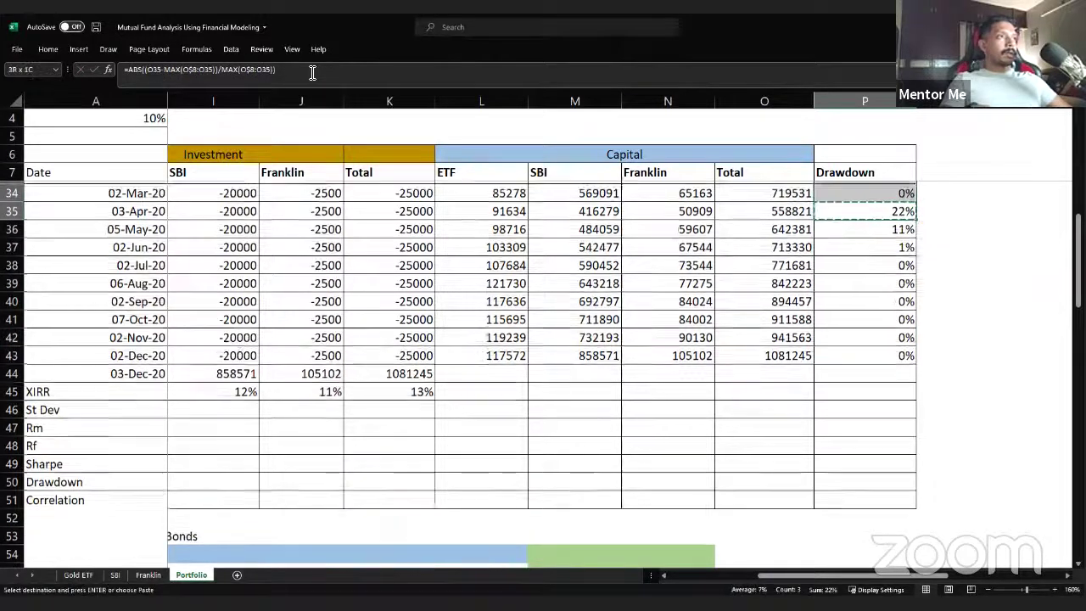
pyautogui.press('Return')
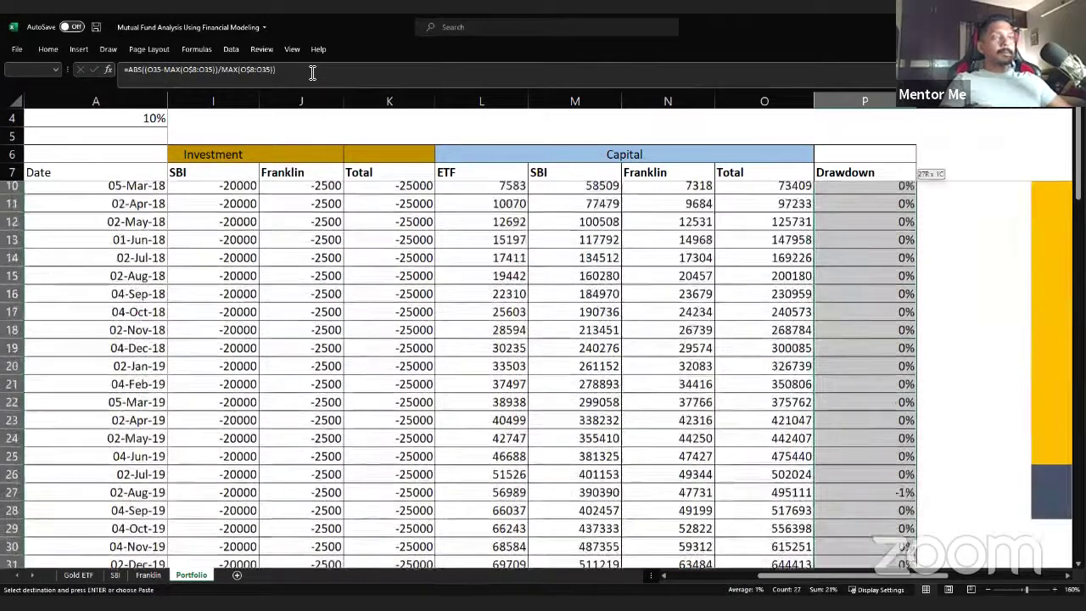
pyautogui.press('Down')
pyautogui.press('Down')
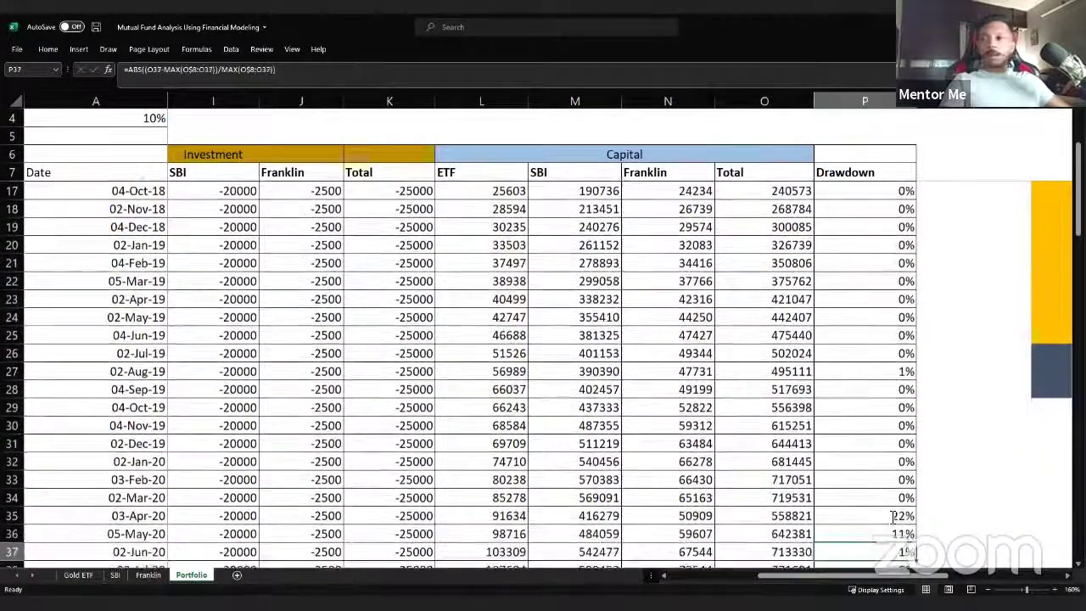
# Step: Check the formula in P35 and review the portfolio weights, % Change and Investment columns through the summary rows
pyautogui.doubleClick(890, 516)
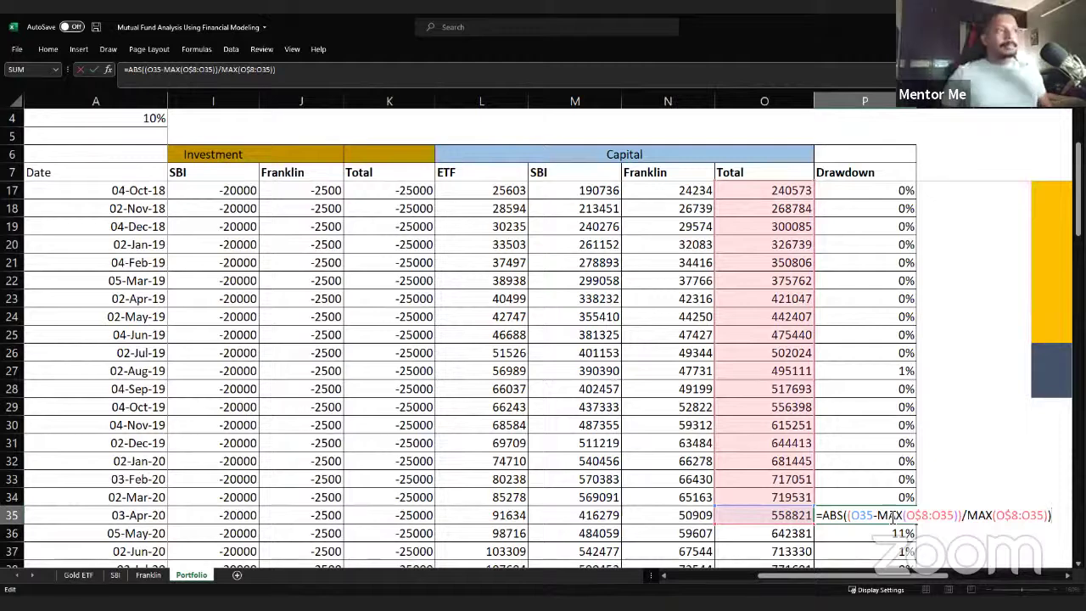
pyautogui.hotkey('ctrl', 'Return')
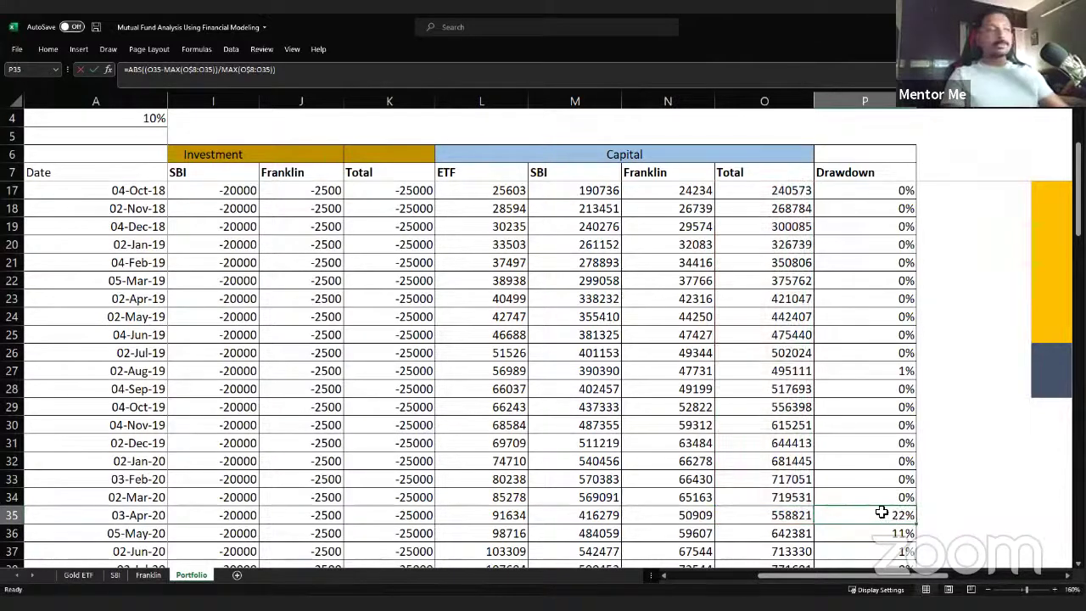
pyautogui.scroll(-4, 854, 506)
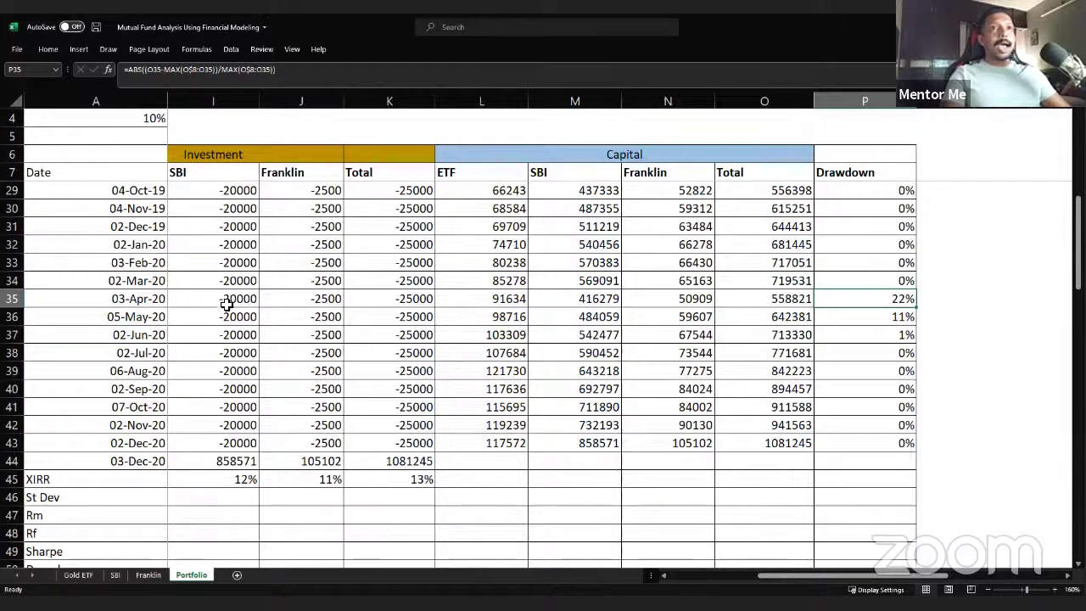
pyautogui.scroll(4, 812, 553)
pyautogui.moveTo(844, 575); pyautogui.dragTo(797, 576)
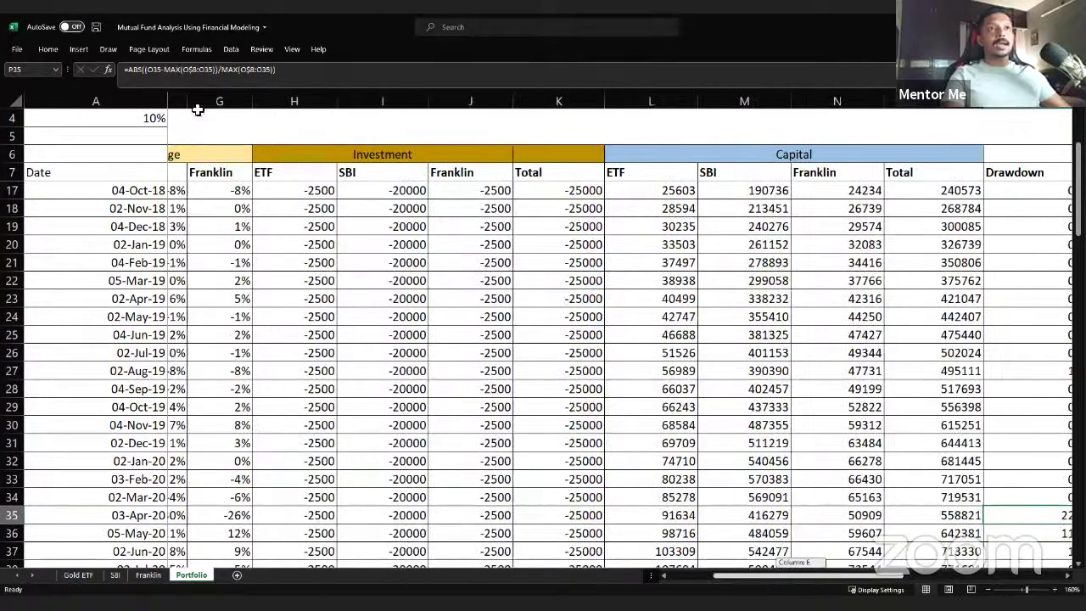
pyautogui.hscroll(-3, 197, 111)
pyautogui.scroll(3, 121, 116)
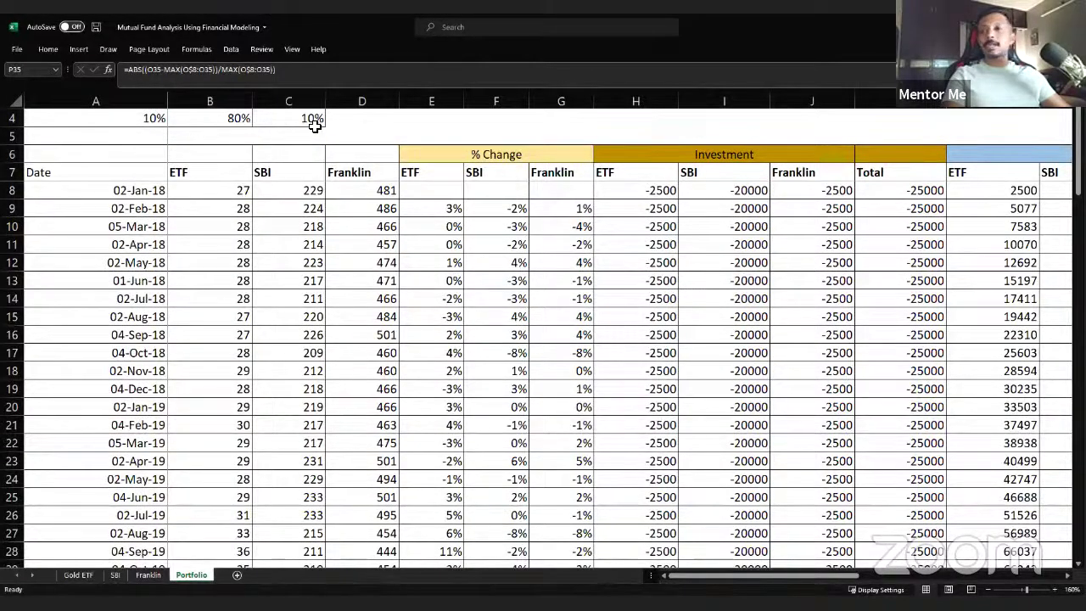
pyautogui.scroll(-2, 727, 538)
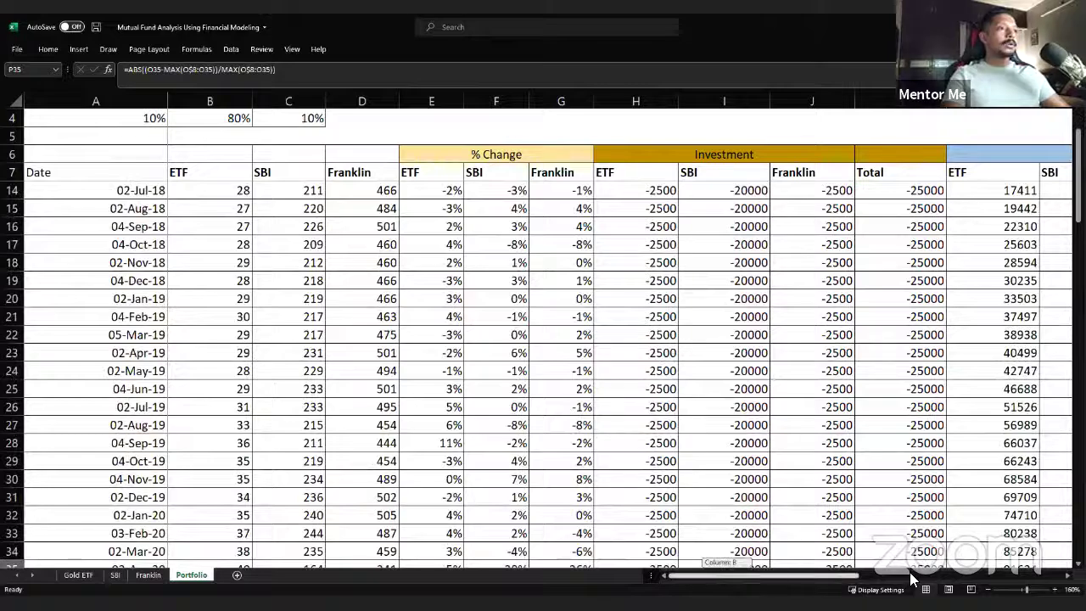
pyautogui.moveTo(730, 577); pyautogui.dragTo(822, 582)
pyautogui.scroll(-7, 572, 543)
pyautogui.hscroll(-5, 286, 383)
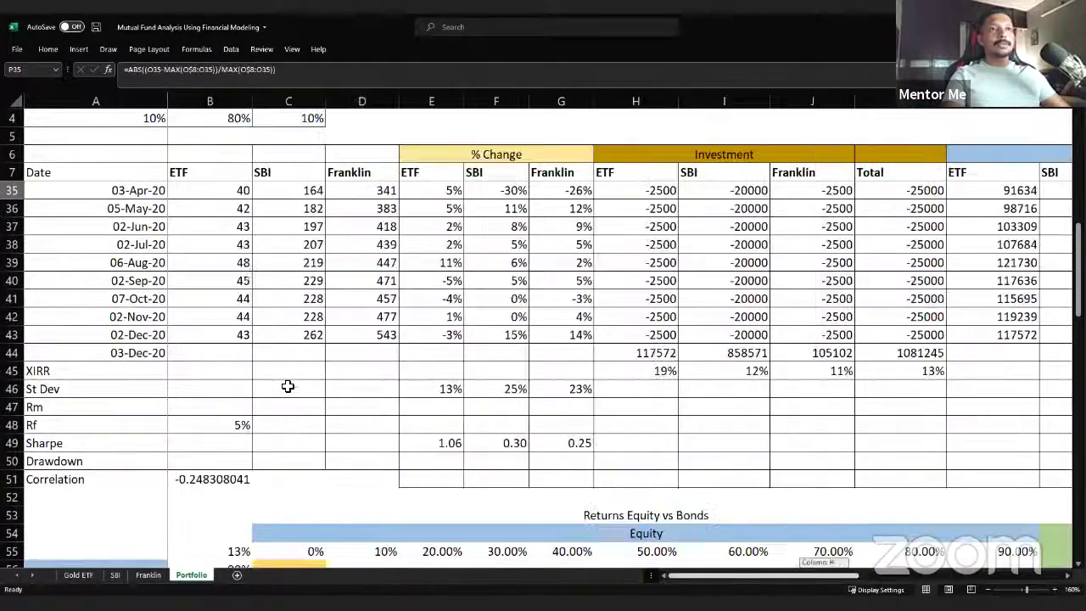
# Step: Examine the Returns Equity vs Bonds grid, the XIRR reference in its corner cell B55 and the weight formula in A4
pyautogui.scroll(-6, 585, 263)
pyautogui.click(585, 264)
pyautogui.click(570, 192)
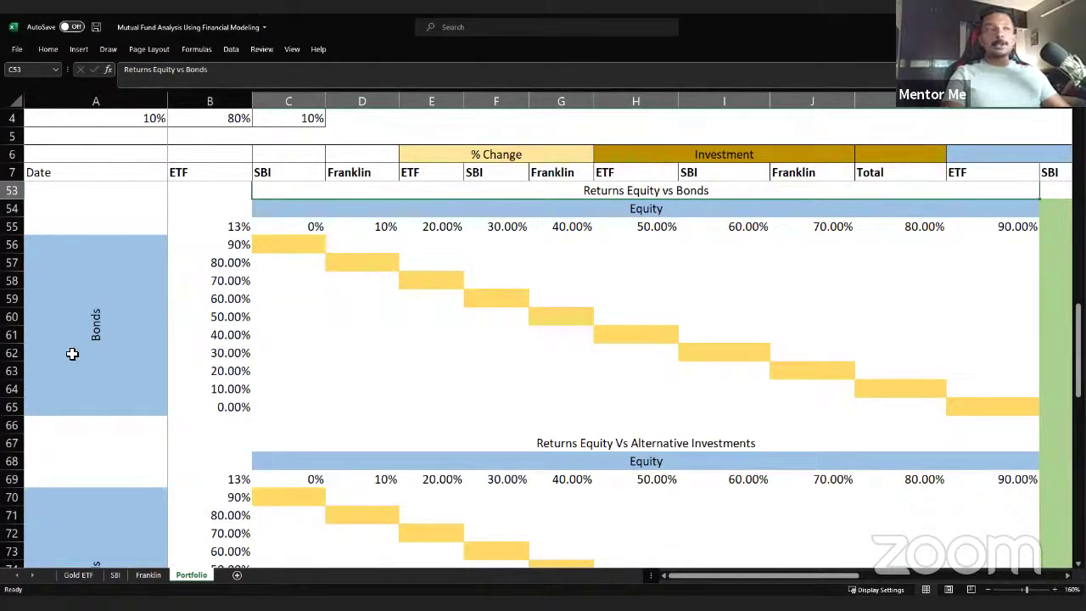
pyautogui.click(227, 229)
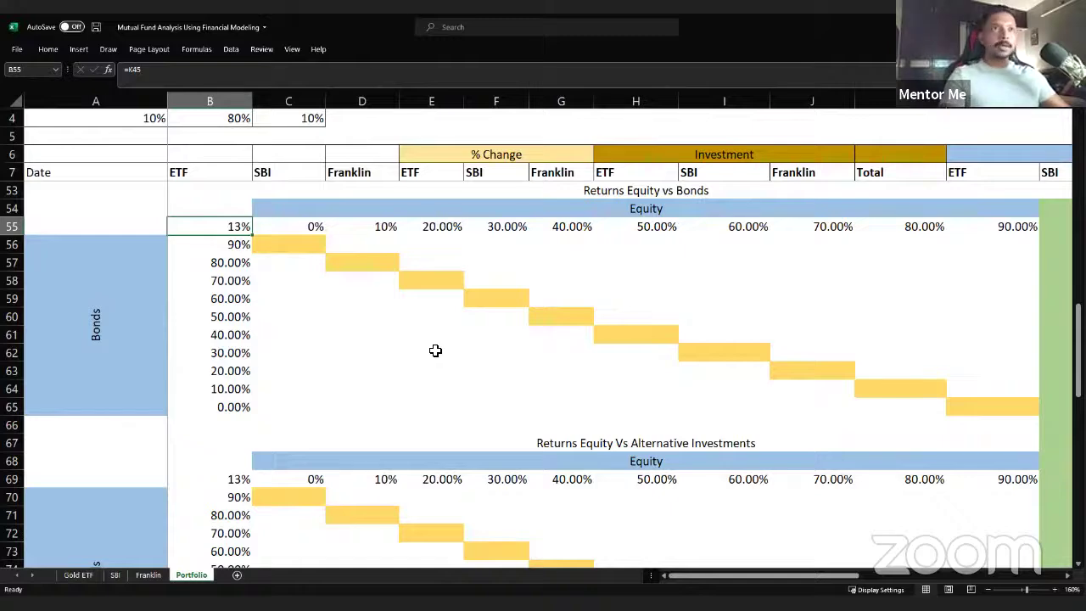
pyautogui.scroll(6, 446, 347)
pyautogui.click(134, 119)
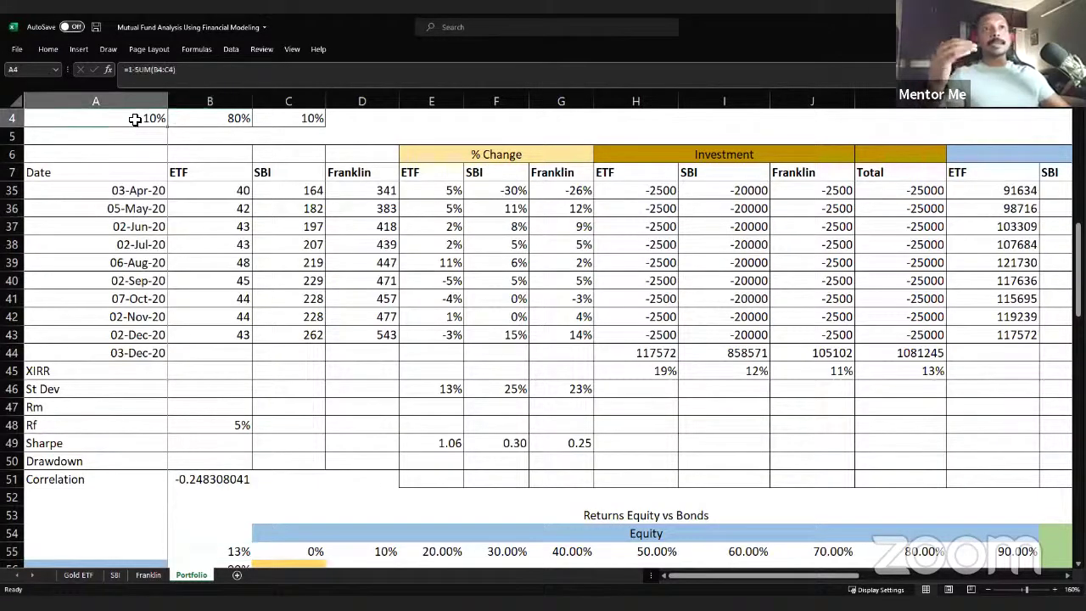
pyautogui.scroll(-6, 219, 212)
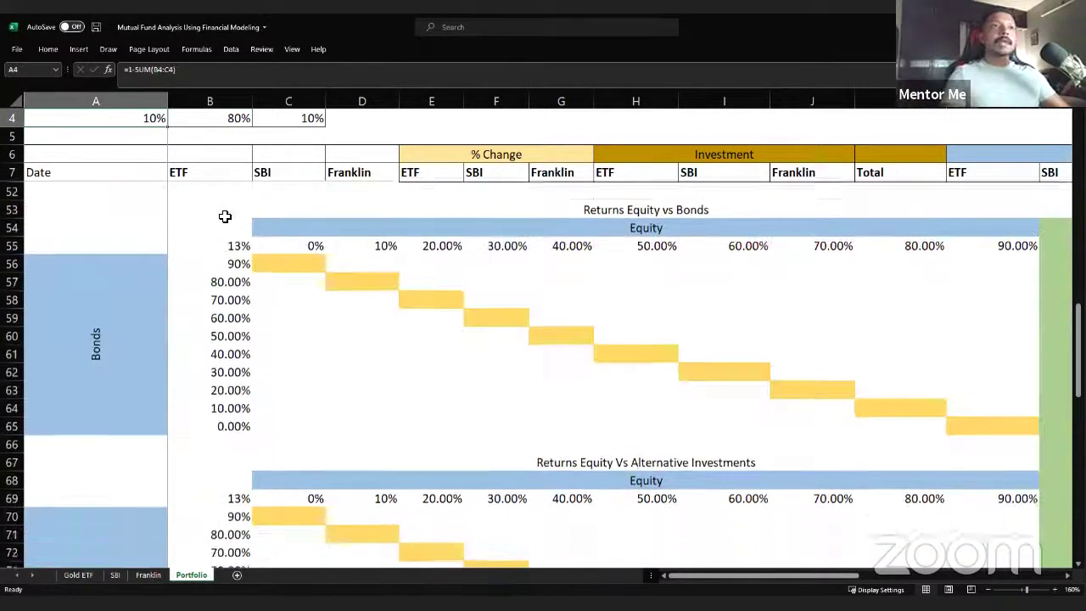
pyautogui.moveTo(219, 229); pyautogui.dragTo(982, 407)
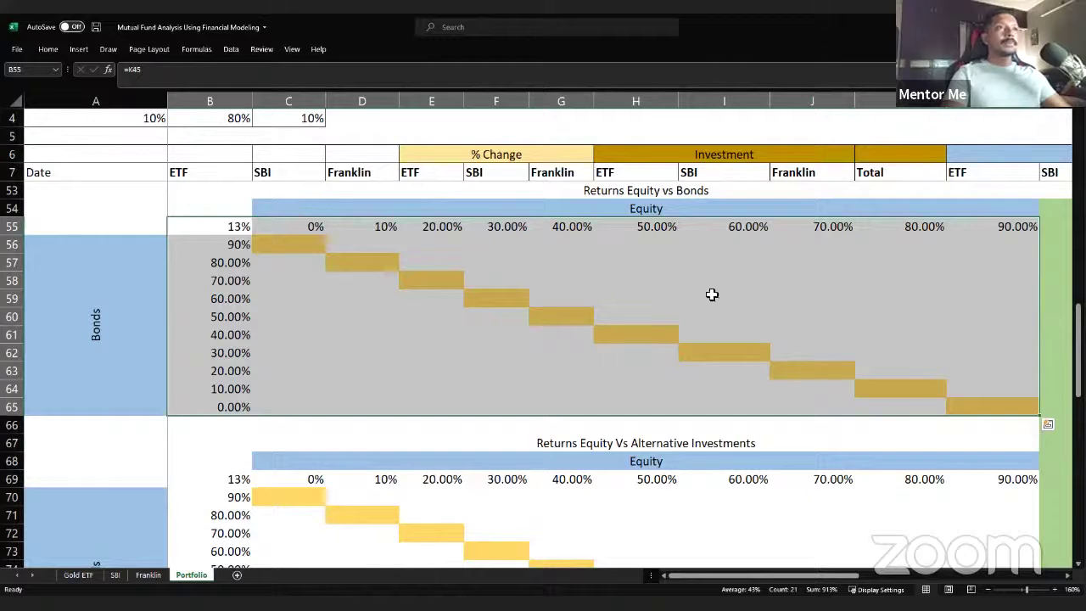
pyautogui.doubleClick(234, 225)
pyautogui.scroll(4, 254, 289)
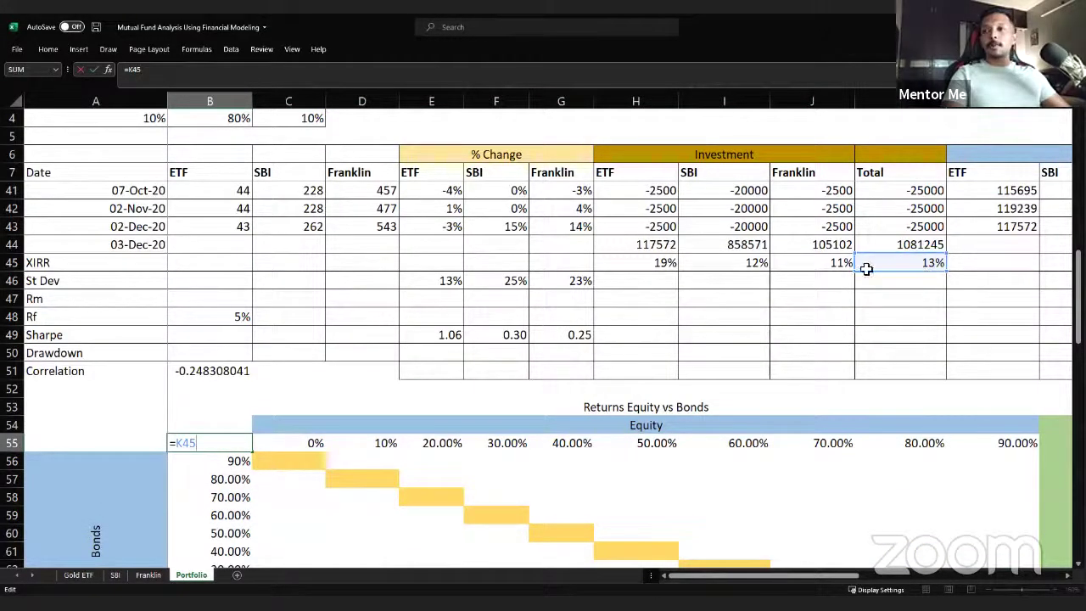
pyautogui.hotkey('ctrl', 'Return')
# Step: Fill the Returns Equity vs Bonds grid B55:L65 with a What-If data table, using B4 as row input and C4 as column input
pyautogui.scroll(-3, 256, 314)
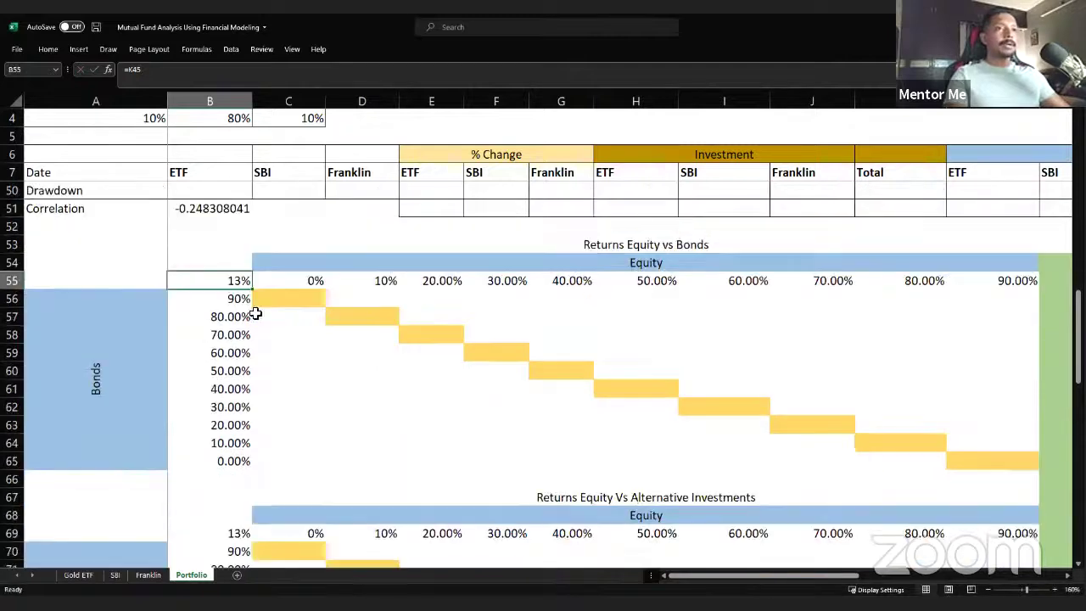
pyautogui.moveTo(231, 282); pyautogui.dragTo(984, 458)
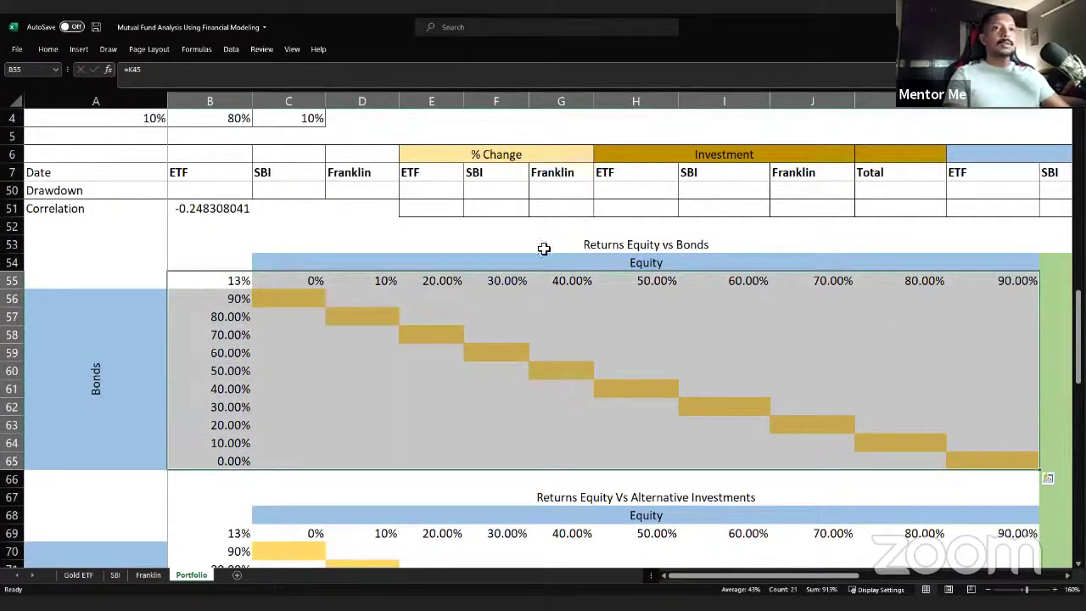
pyautogui.click(230, 48)
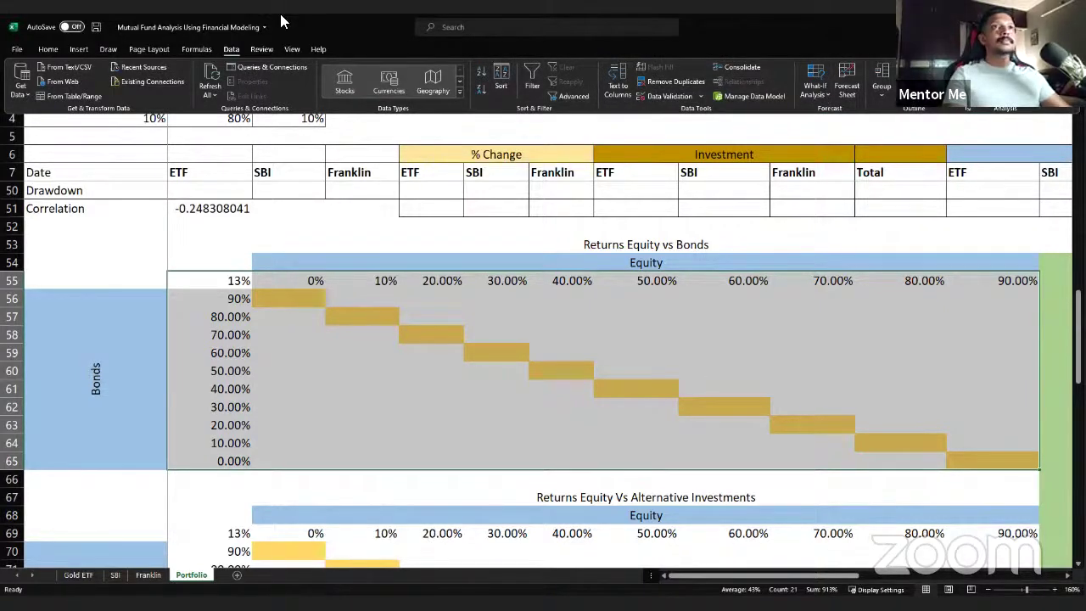
pyautogui.click(814, 89)
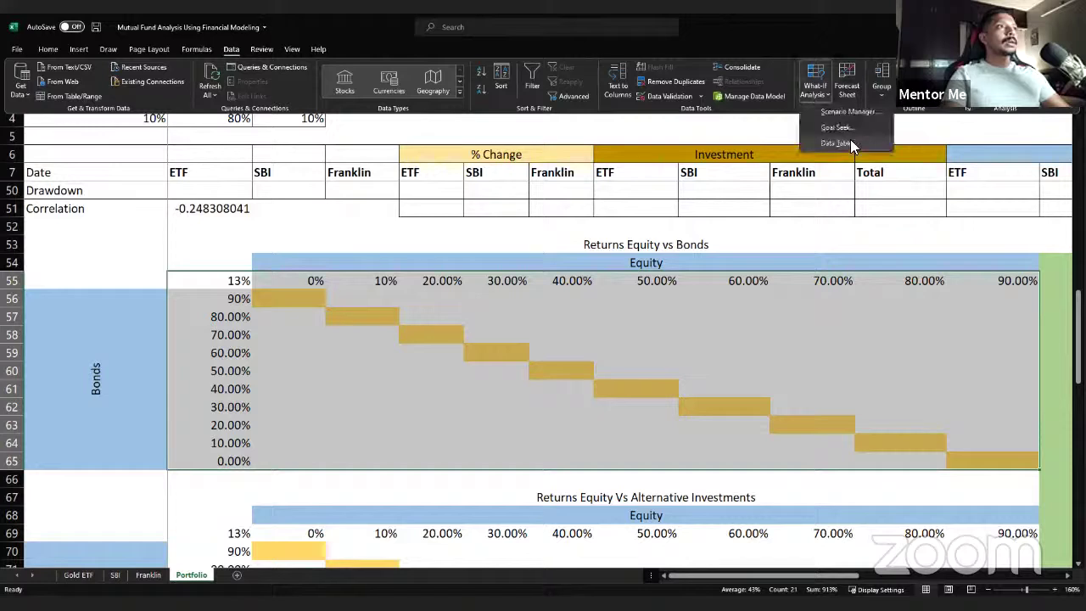
pyautogui.click(852, 143)
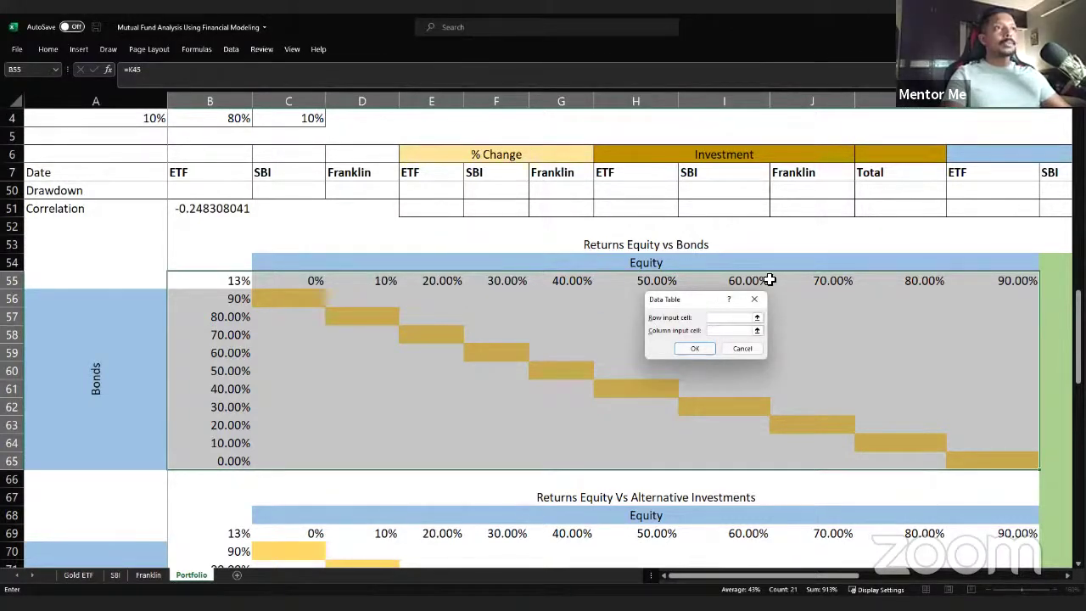
pyautogui.click(226, 121)
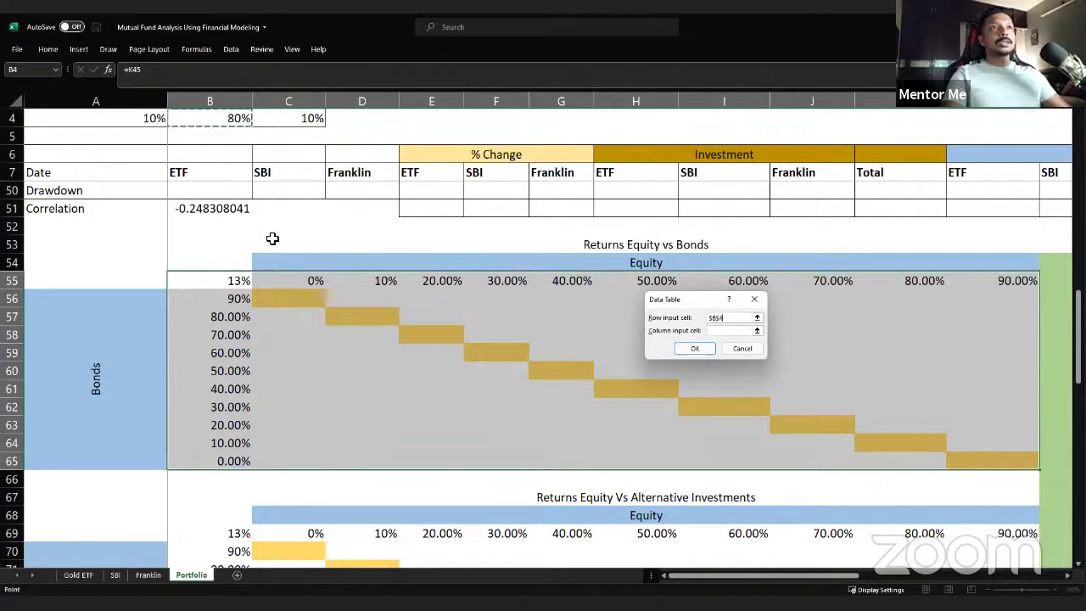
pyautogui.click(740, 330)
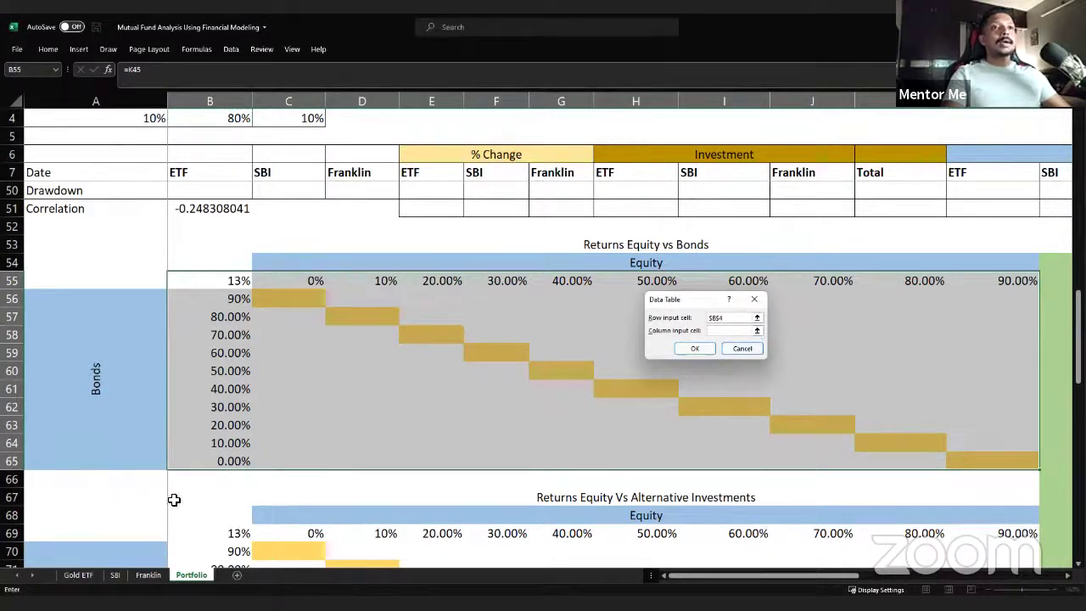
pyautogui.click(286, 120)
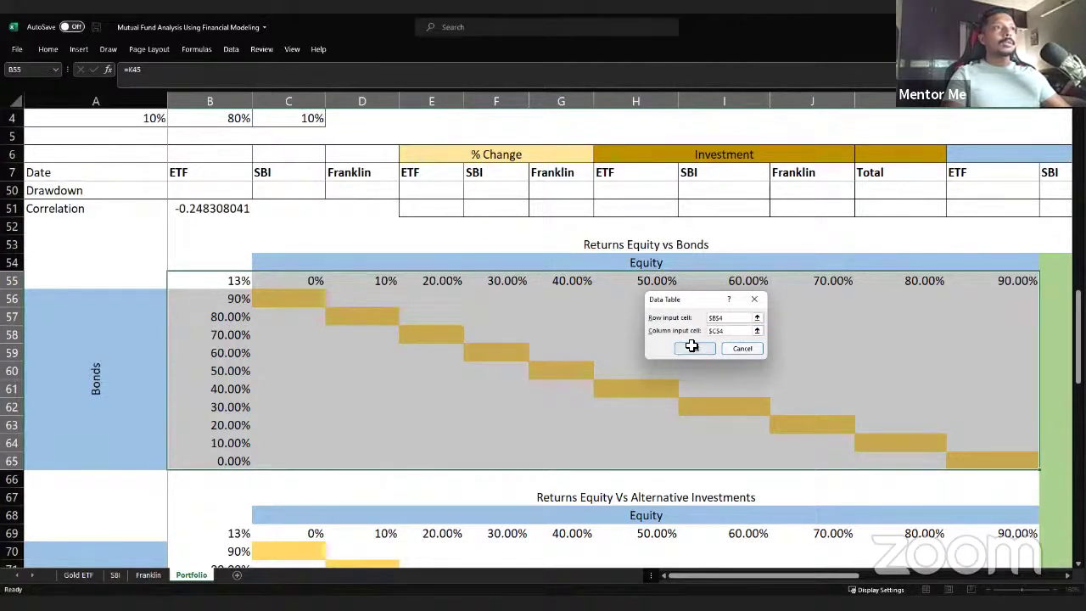
pyautogui.click(691, 348)
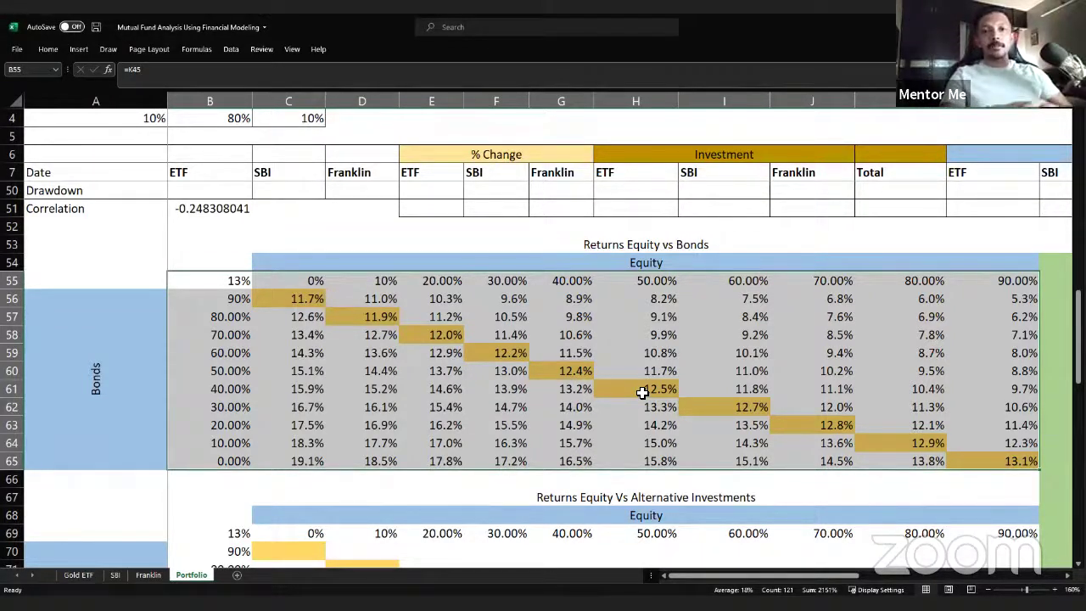
# Step: Examine the Returns Equity vs Bonds table along its equity weights in row 55 and the highlighted diagonal combinations
pyautogui.click(303, 281)
pyautogui.click(647, 286)
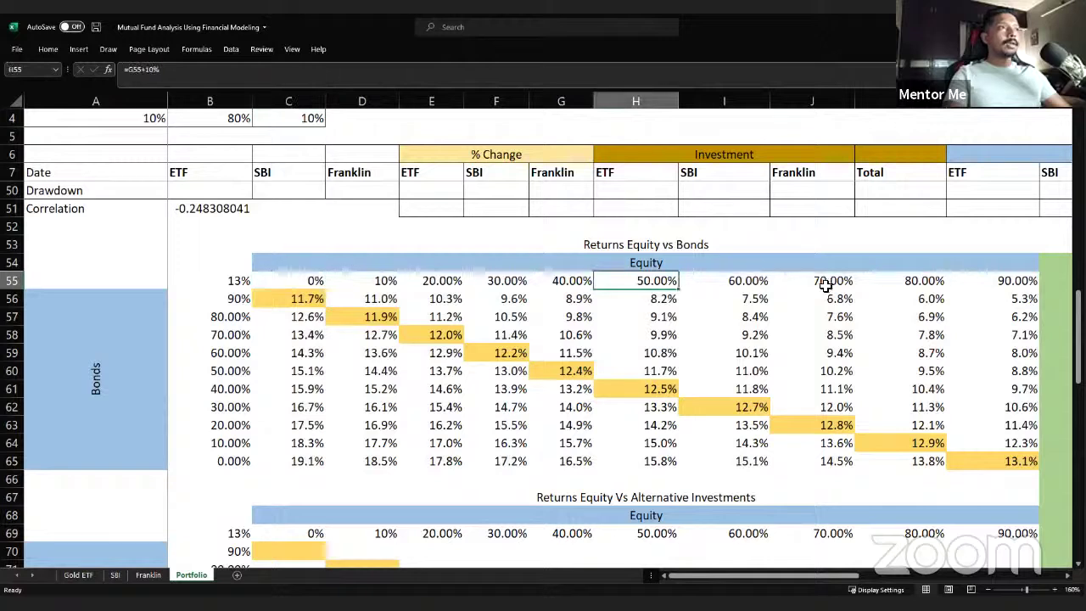
pyautogui.click(831, 281)
pyautogui.click(933, 283)
pyautogui.click(936, 424)
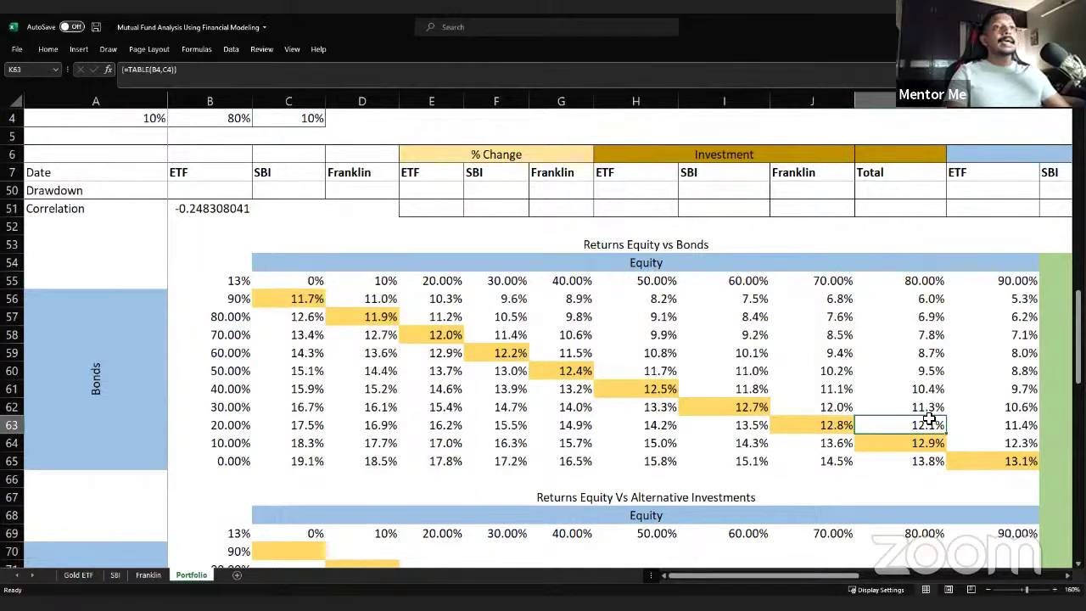
pyautogui.click(988, 458)
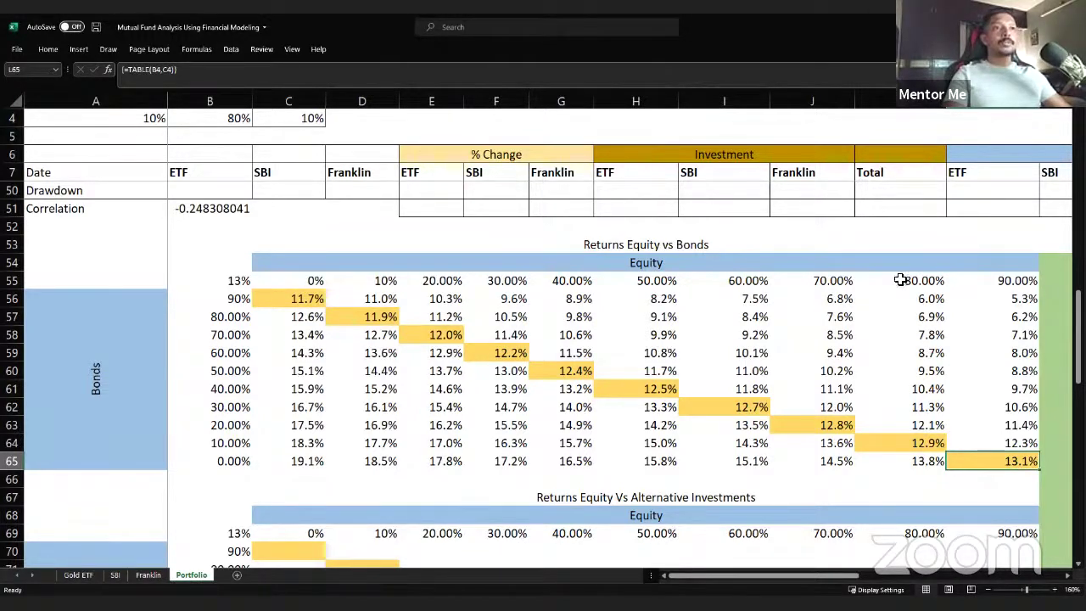
pyautogui.click(348, 280)
pyautogui.click(291, 281)
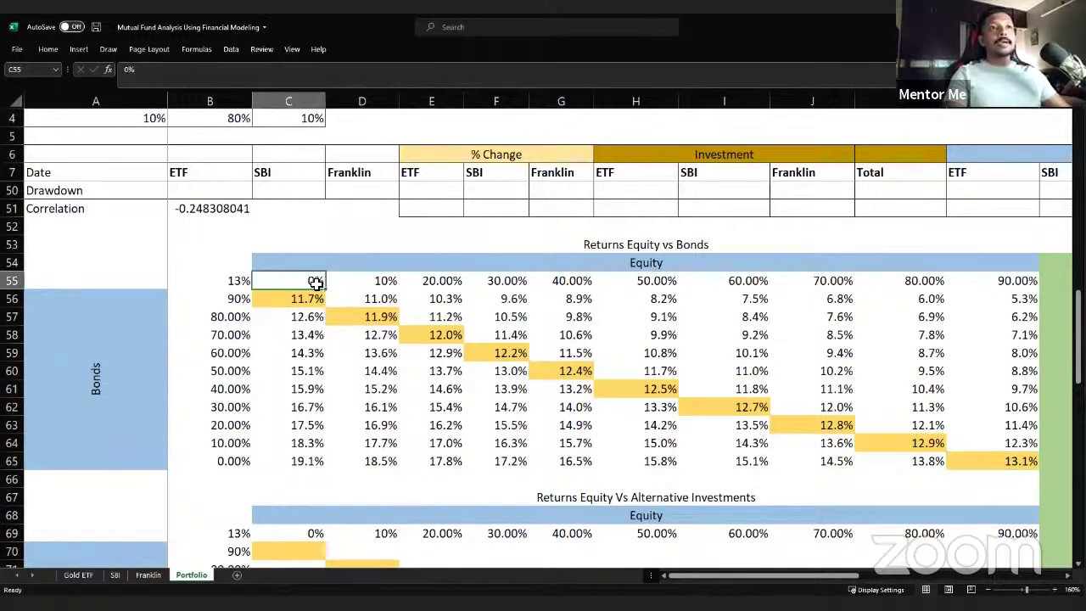
pyautogui.press('Down')
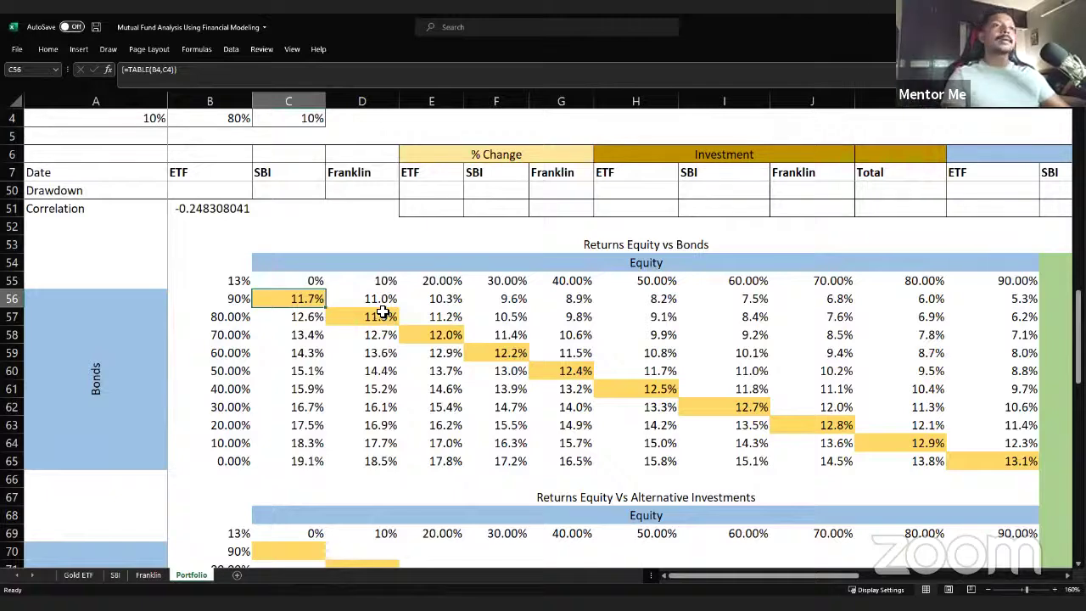
# Step: Fill the Returns Equity Vs Alternative Investments grid B69:L79 with a What-If data table, using B4 as row input and A4 as column input
pyautogui.scroll(-1, 383, 313)
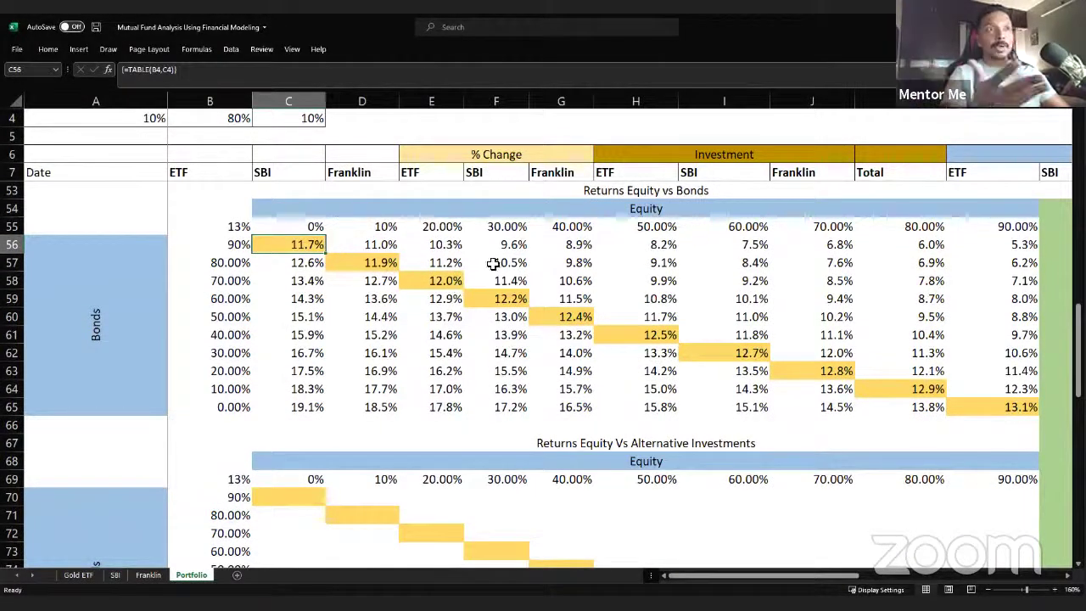
pyautogui.scroll(-2, 407, 335)
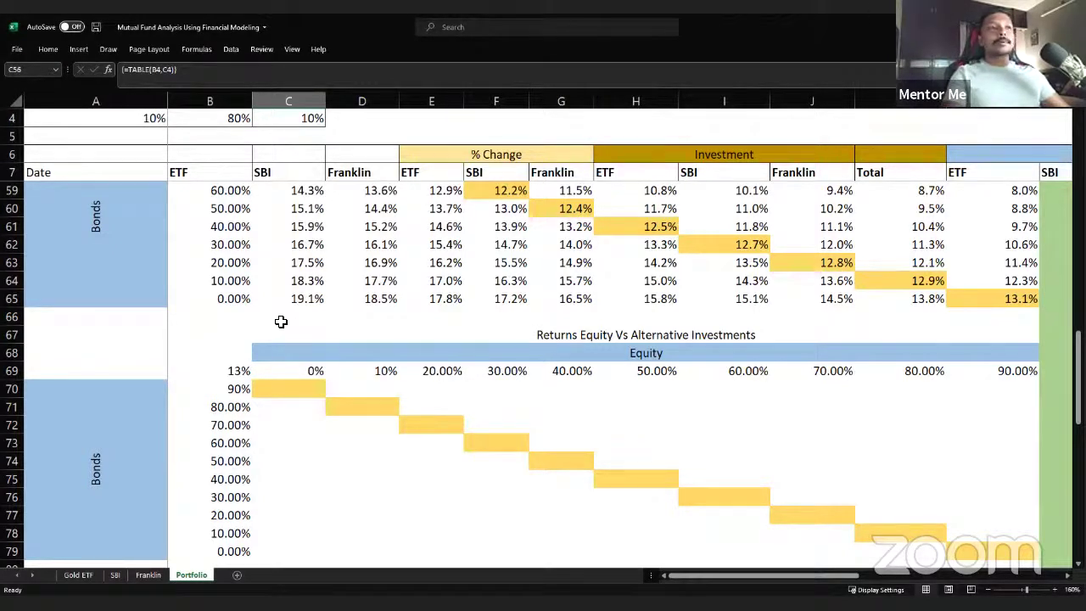
pyautogui.click(227, 368)
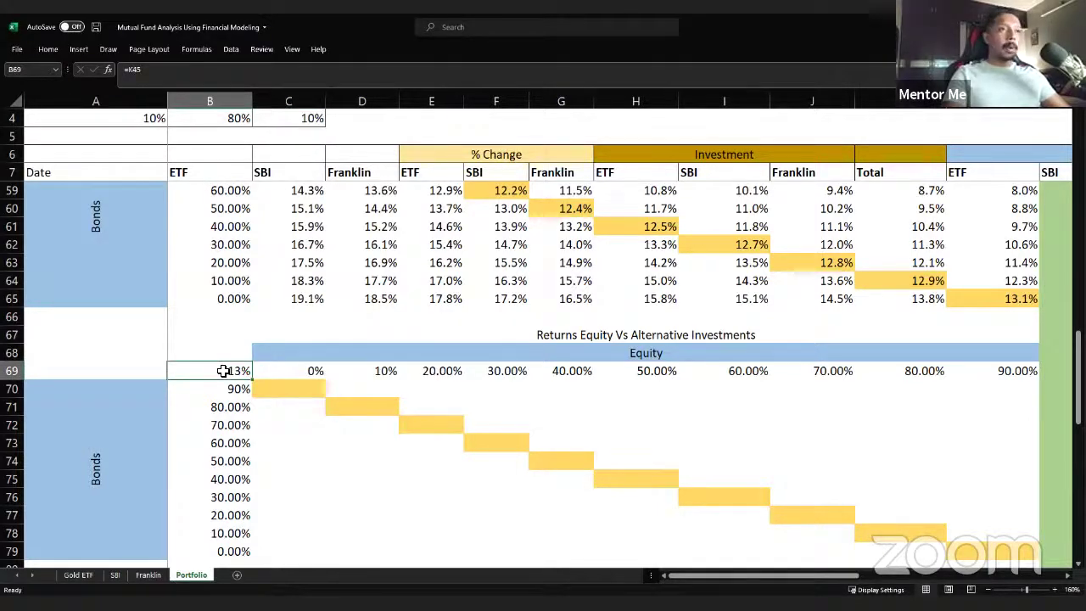
pyautogui.moveTo(225, 371); pyautogui.dragTo(993, 506)
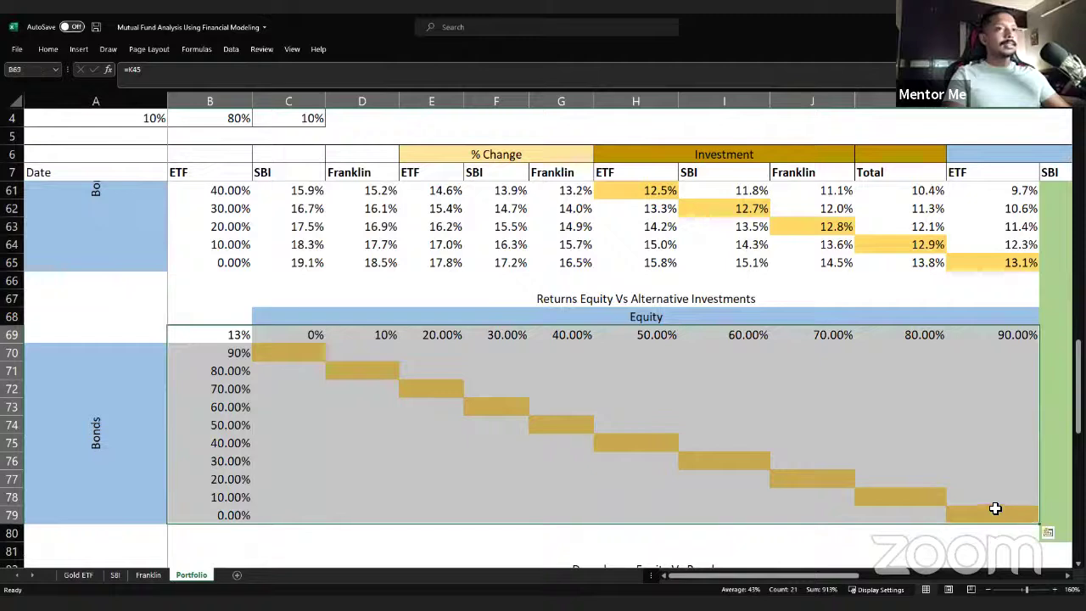
pyautogui.click(231, 50)
pyautogui.click(815, 94)
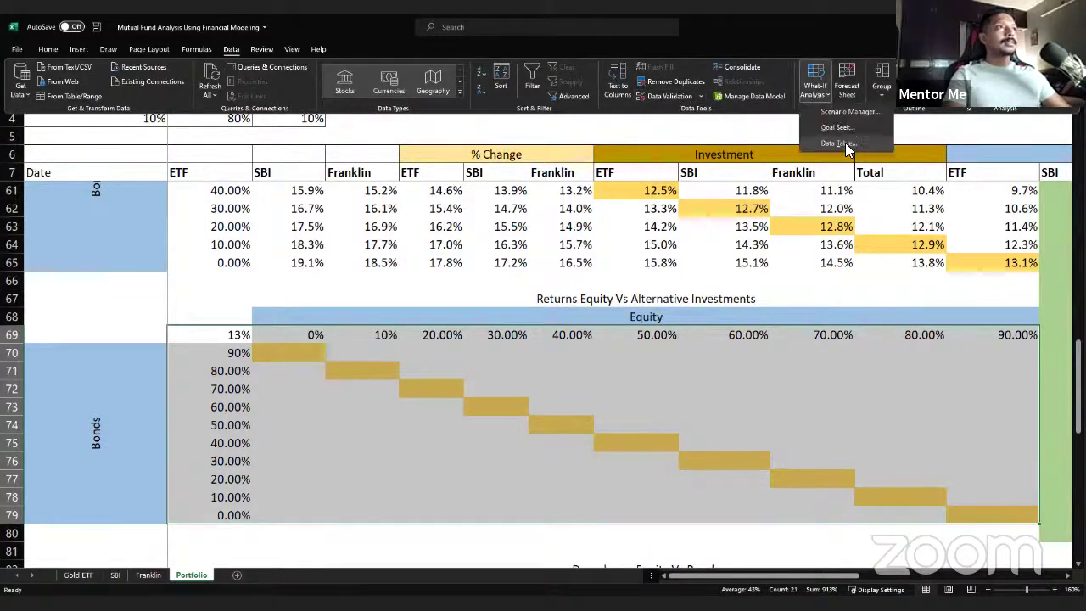
pyautogui.click(836, 143)
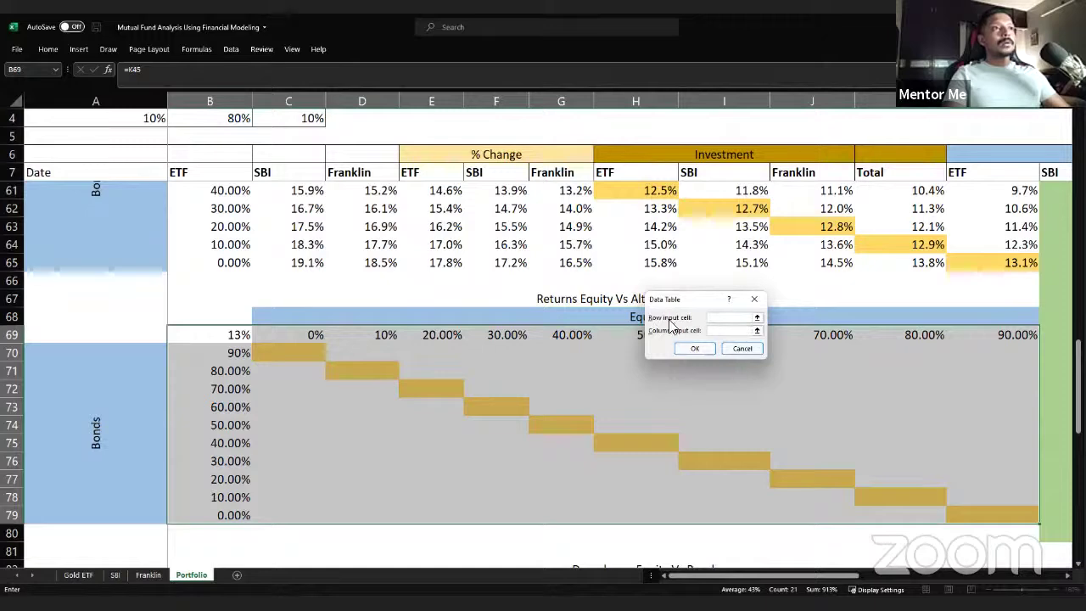
pyautogui.click(233, 119)
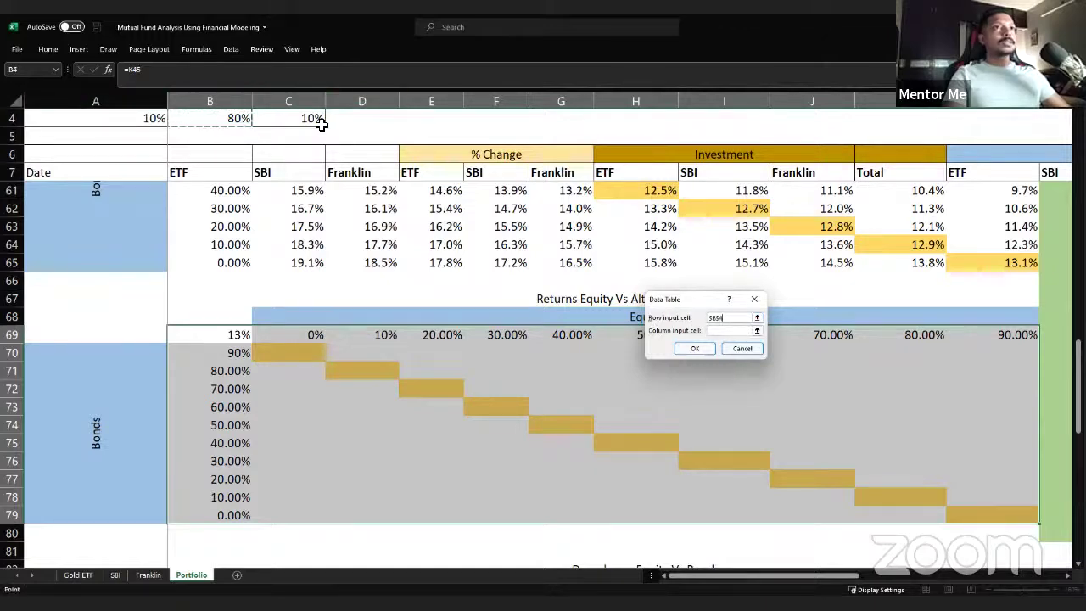
pyautogui.click(722, 331)
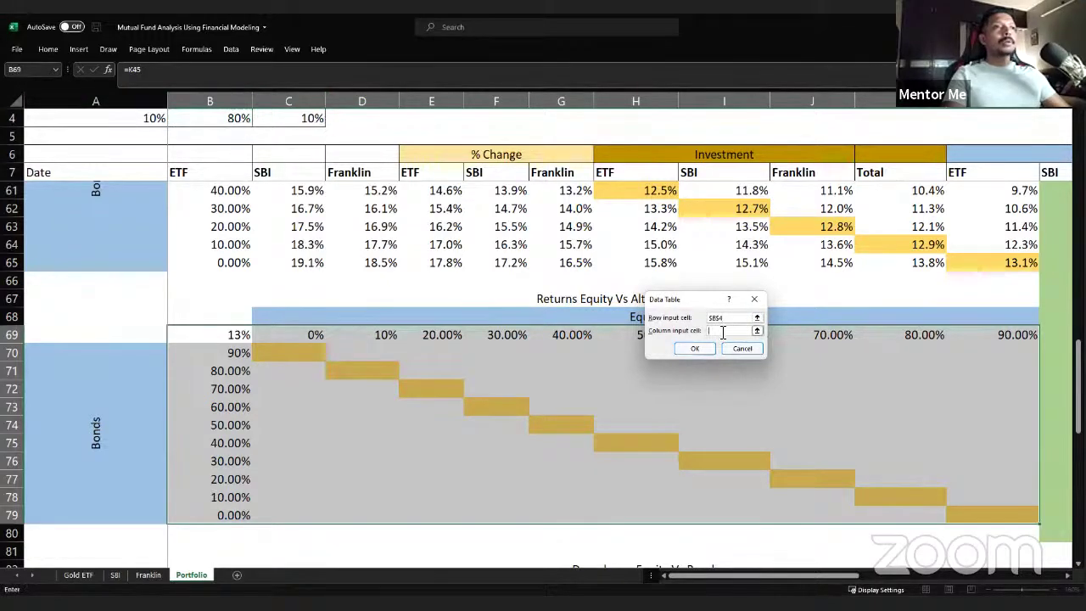
pyautogui.scroll(4, 305, 332)
pyautogui.scroll(-3, 291, 338)
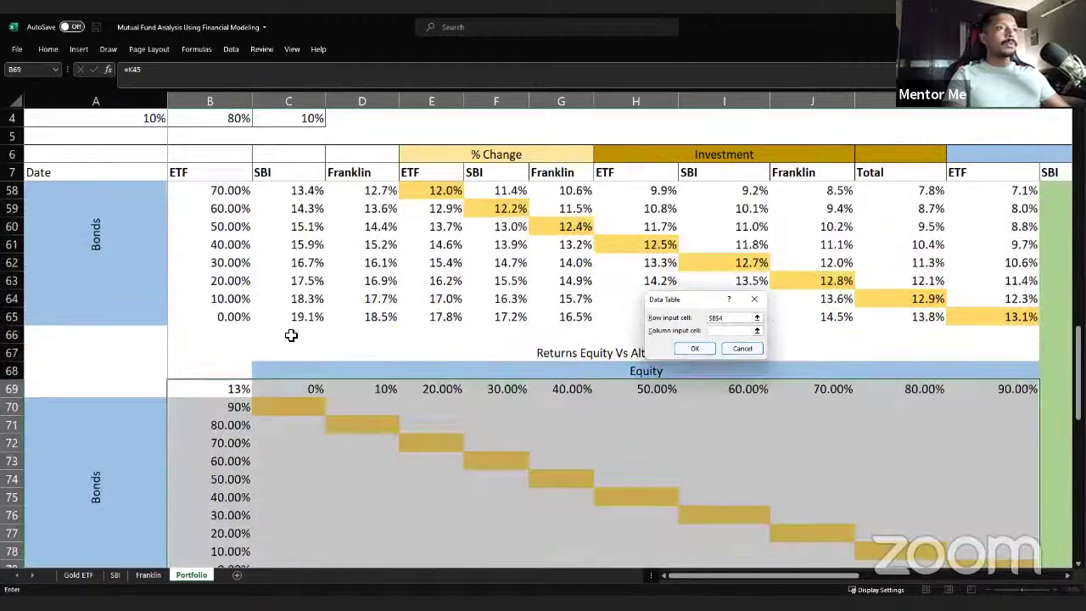
pyautogui.scroll(3, 291, 336)
pyautogui.scroll(-1, 153, 512)
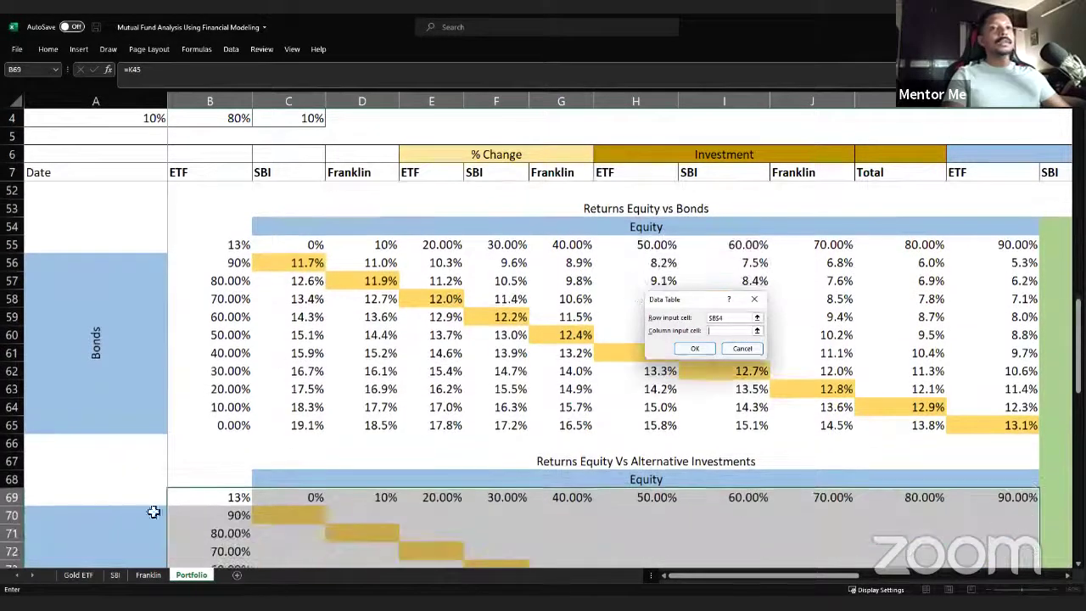
pyautogui.scroll(-1, 153, 512)
pyautogui.click(102, 118)
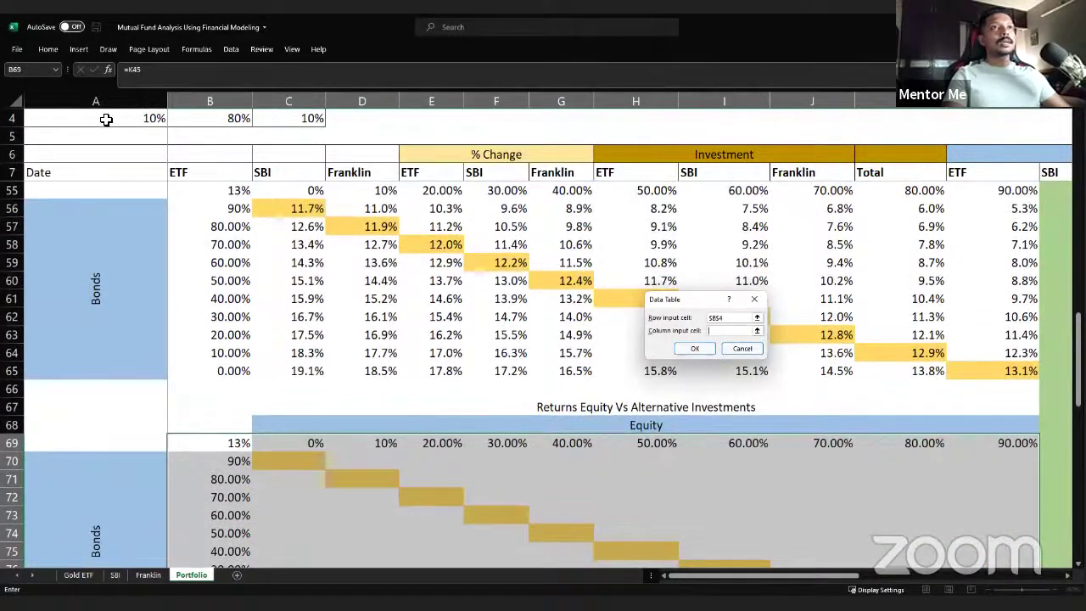
pyautogui.click(705, 351)
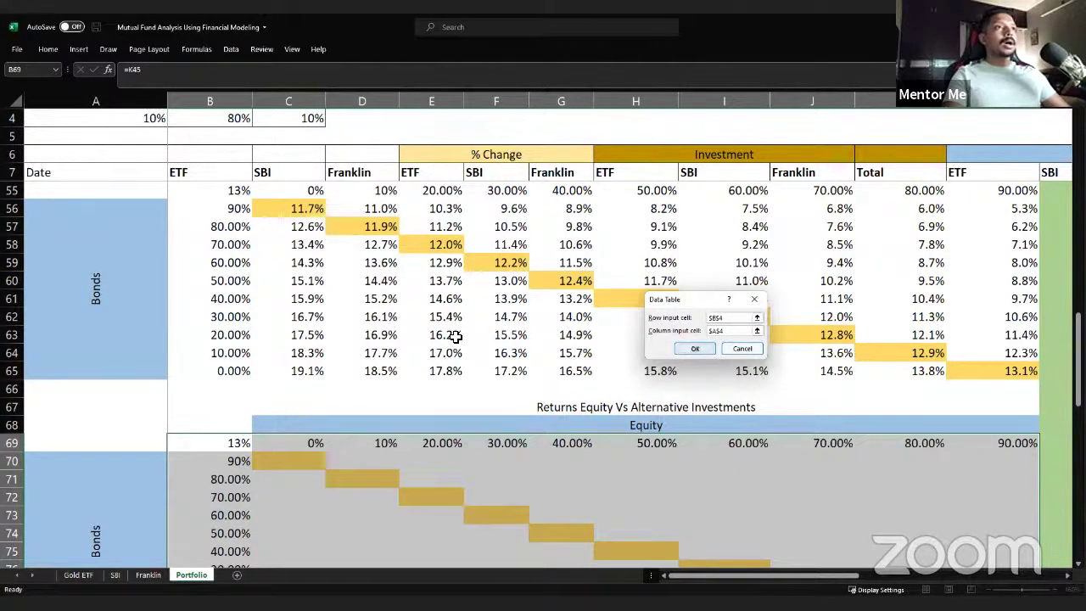
# Step: Compare the Returns Equity Vs Alternative Investments table with the Equity vs Bonds table, including the 20% row up to 70% equity
pyautogui.scroll(-2, 455, 337)
pyautogui.click(368, 354)
pyautogui.scroll(5, 360, 354)
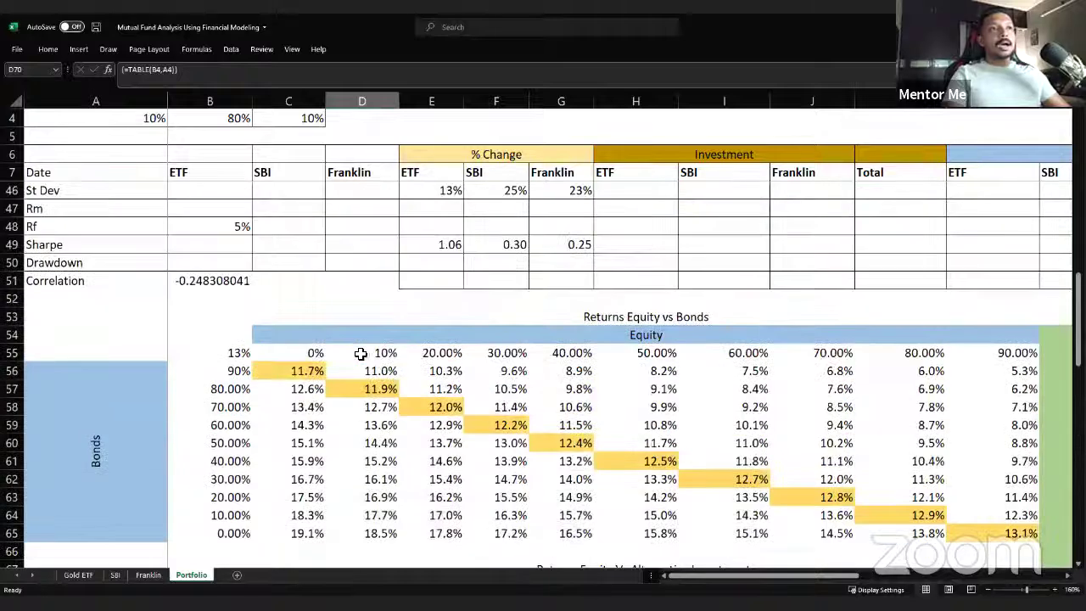
pyautogui.scroll(-2, 361, 354)
pyautogui.scroll(-2, 383, 295)
pyautogui.scroll(2, 649, 246)
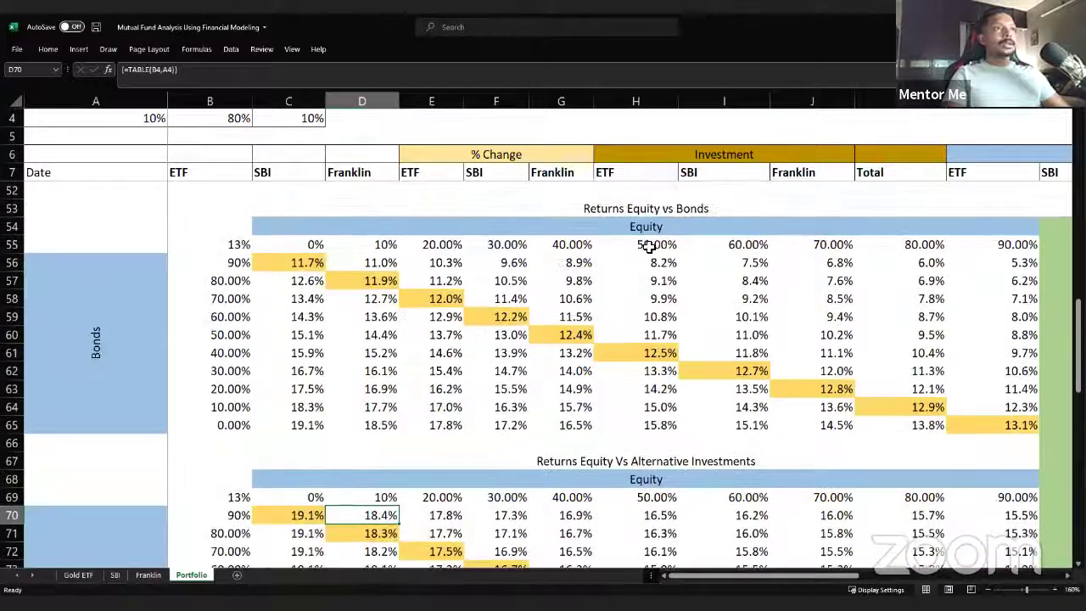
pyautogui.scroll(-2, 250, 509)
pyautogui.scroll(-2, 229, 475)
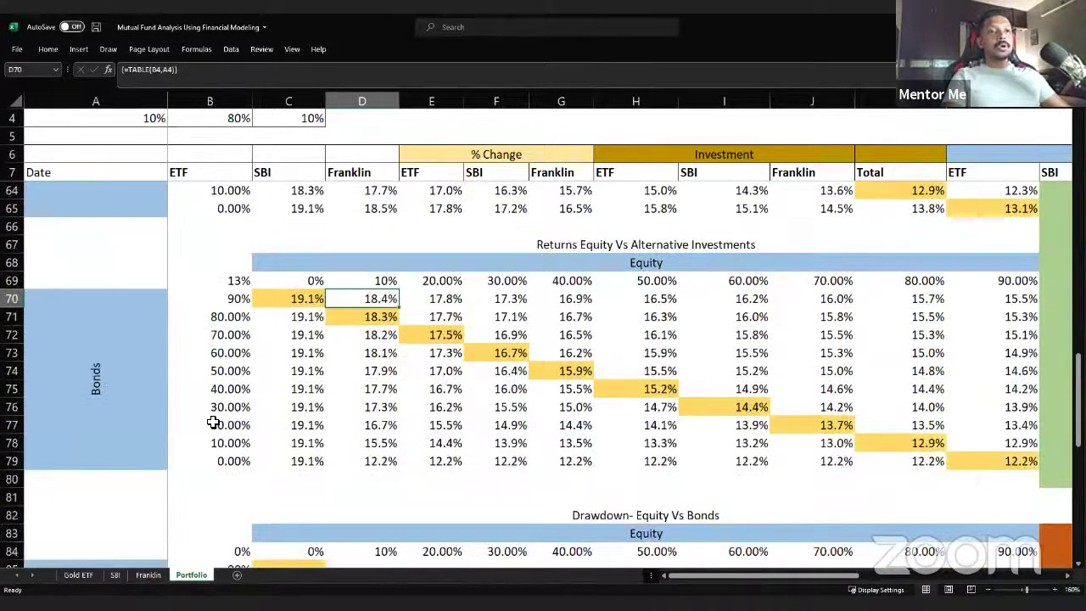
pyautogui.moveTo(212, 423); pyautogui.dragTo(800, 416)
pyautogui.click(775, 419)
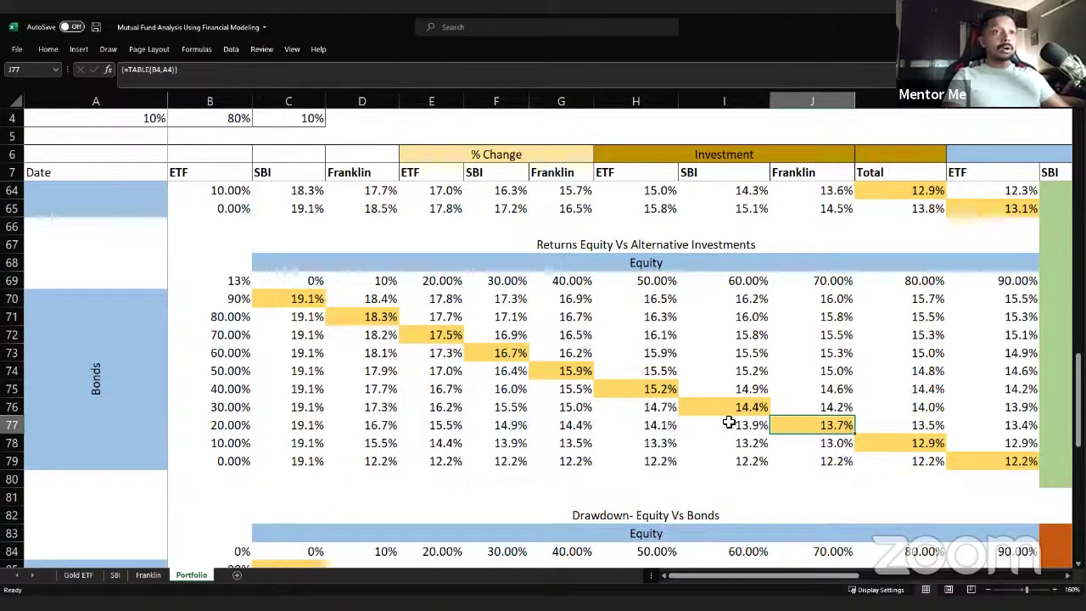
# Step: Replace the row-axis label Bonds in merged cell A70 with "Alternative Inv"
pyautogui.doubleClick(107, 357)
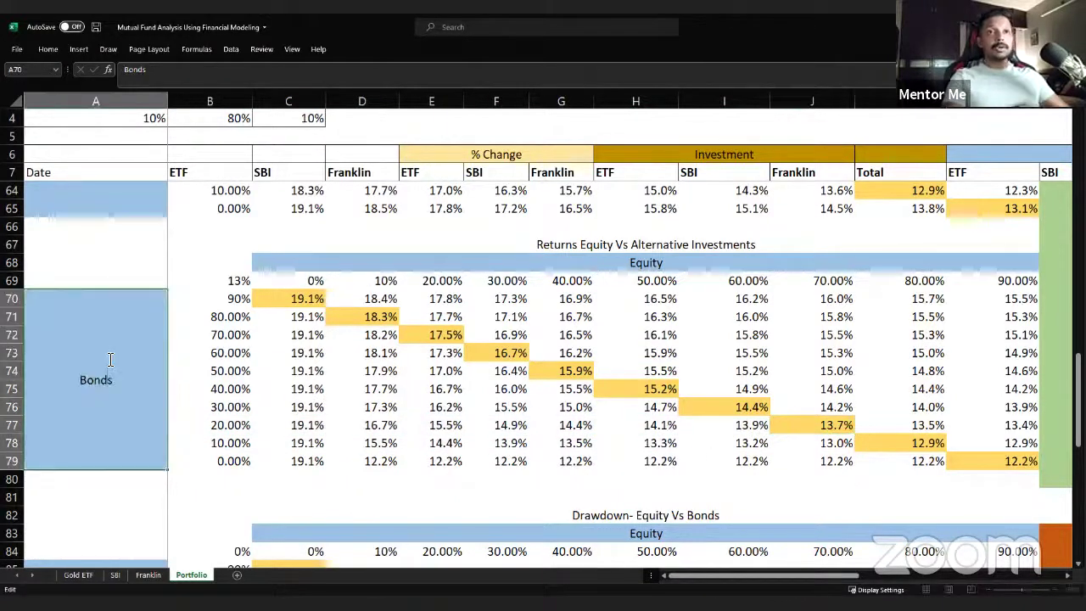
pyautogui.press('BackSpace')
pyautogui.press('BackSpace')
pyautogui.press('BackSpace')
pyautogui.press('BackSpace')
pyautogui.press('BackSpace')
pyautogui.write('Alte')
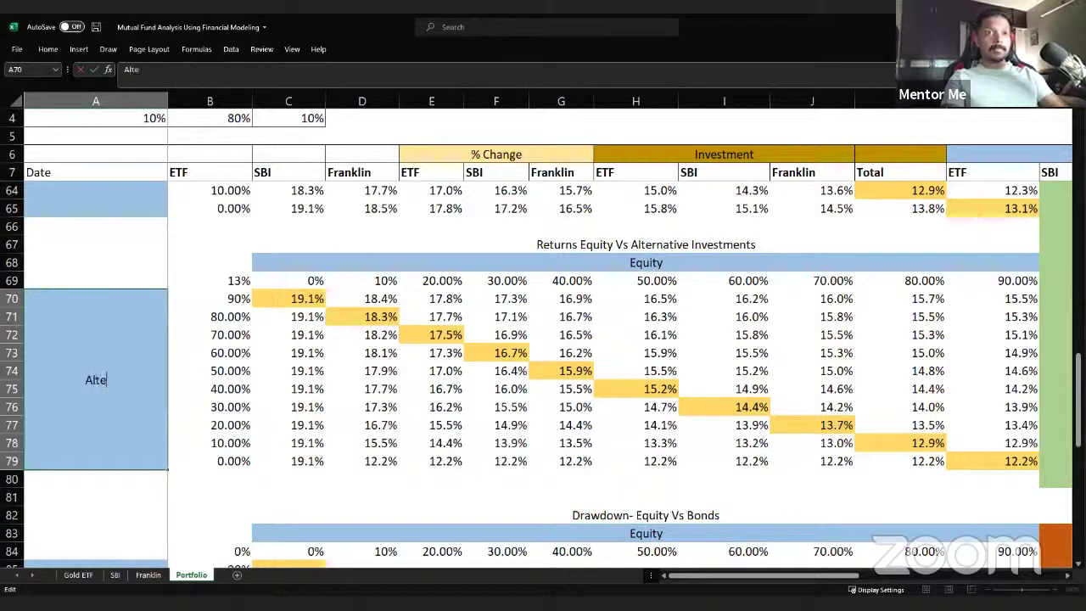
pyautogui.write('rnative Inv')
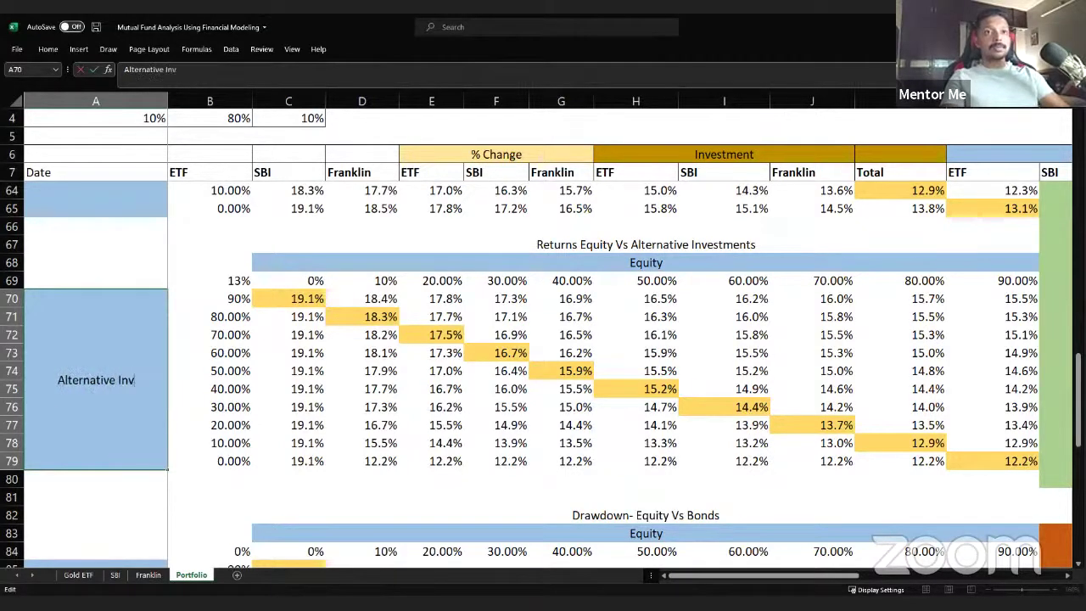
pyautogui.press('Return')
# Step: Examine the return for 70% equity with 20% alternative investments, and check the total portfolio XIRR formula in K45
pyautogui.click(378, 389)
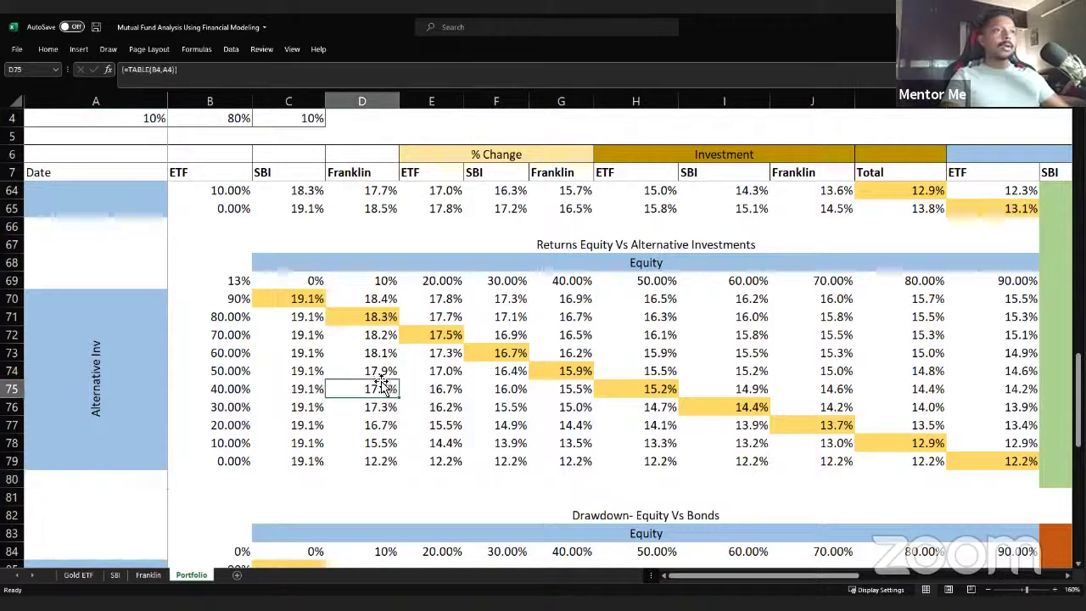
pyautogui.click(836, 281)
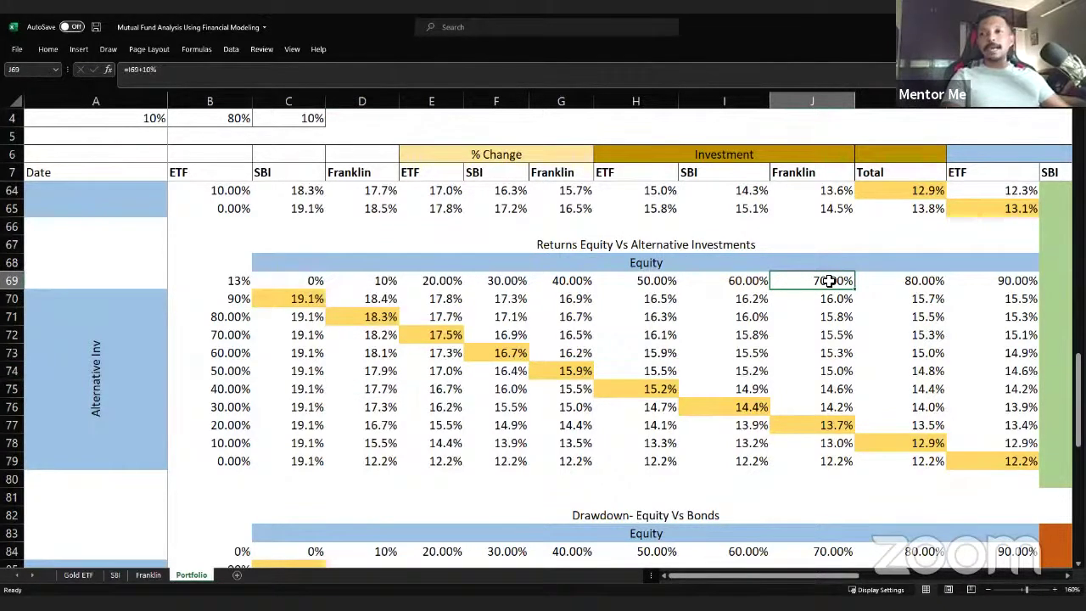
pyautogui.click(844, 426)
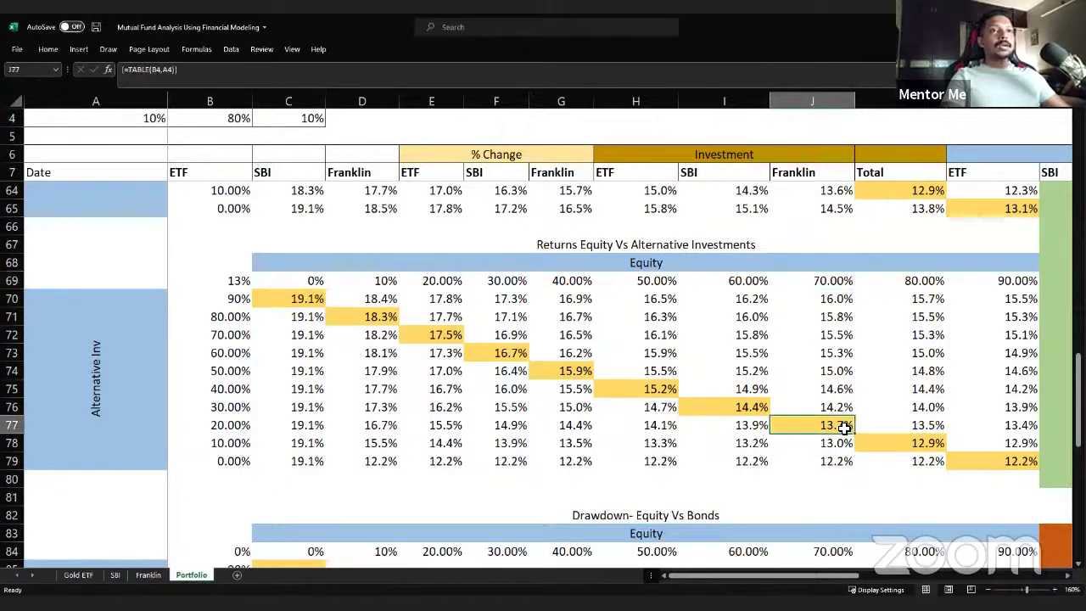
pyautogui.click(219, 426)
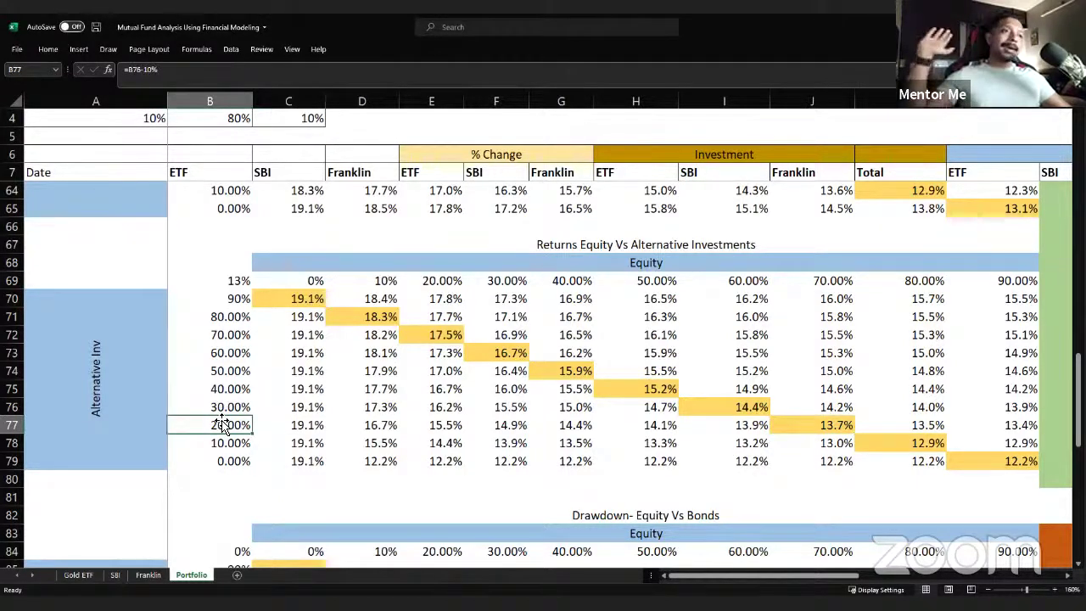
pyautogui.click(816, 428)
pyautogui.scroll(9, 808, 427)
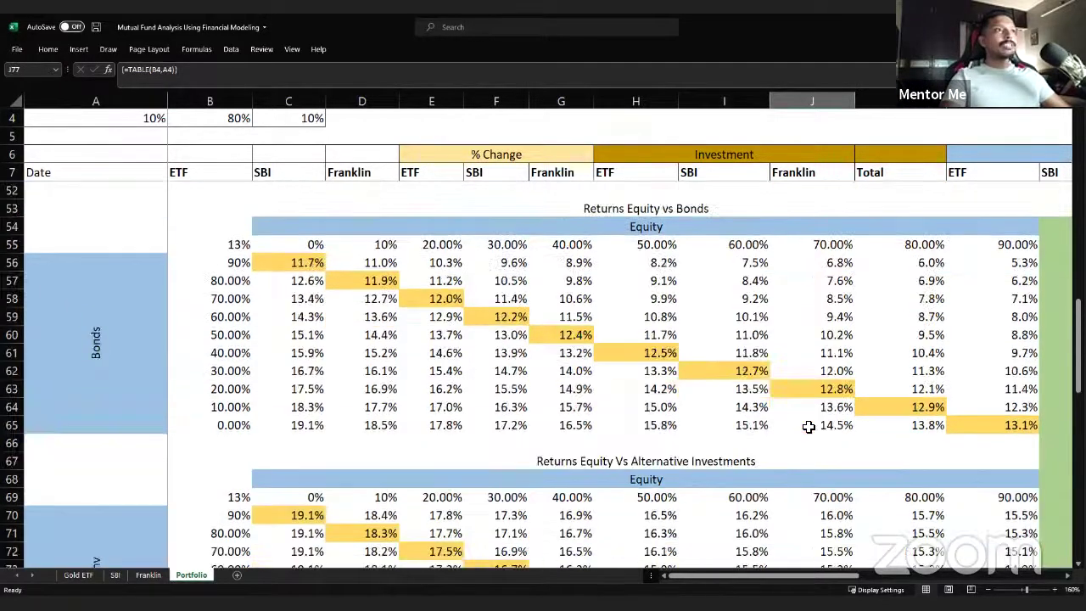
pyautogui.click(907, 334)
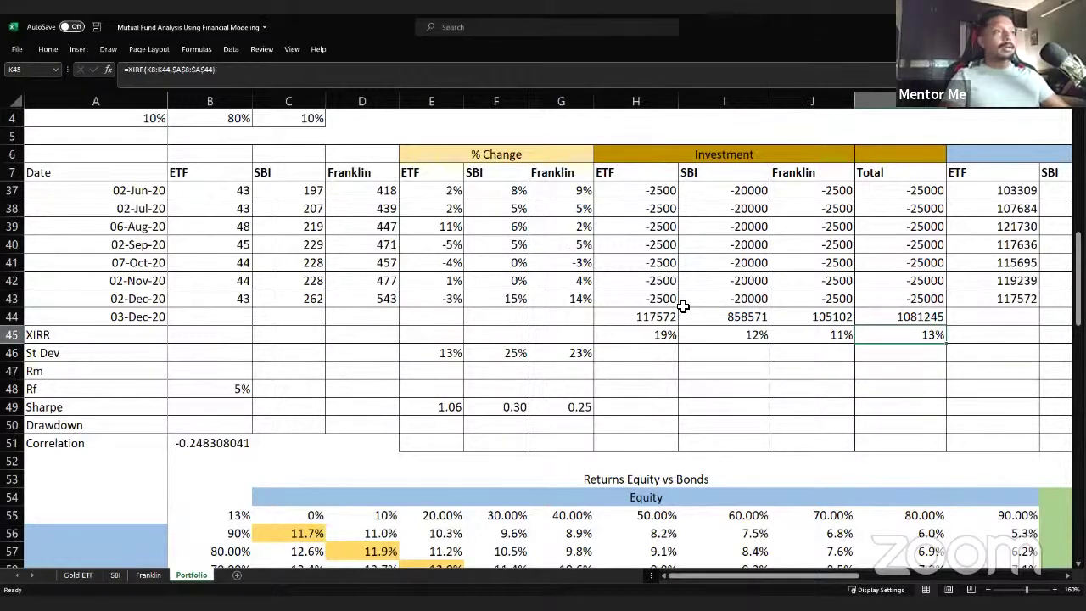
# Step: Check the source of the Equity Vs Bonds drawdown table's corner cell B84, and enter =MAX(P9:P43) as the Drawdown in B50
pyautogui.scroll(-14, 684, 306)
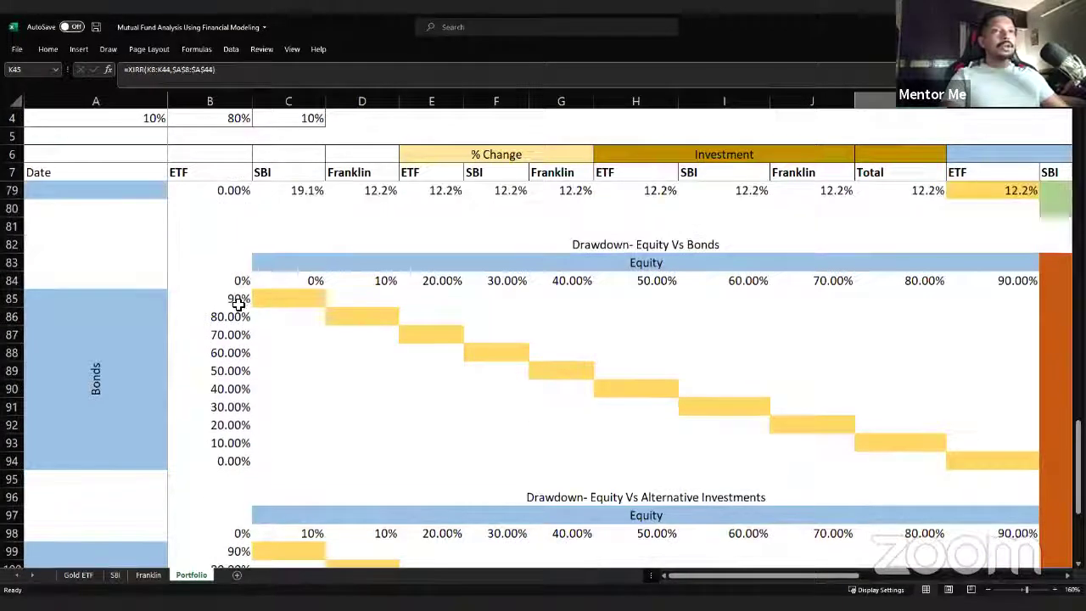
pyautogui.click(244, 281)
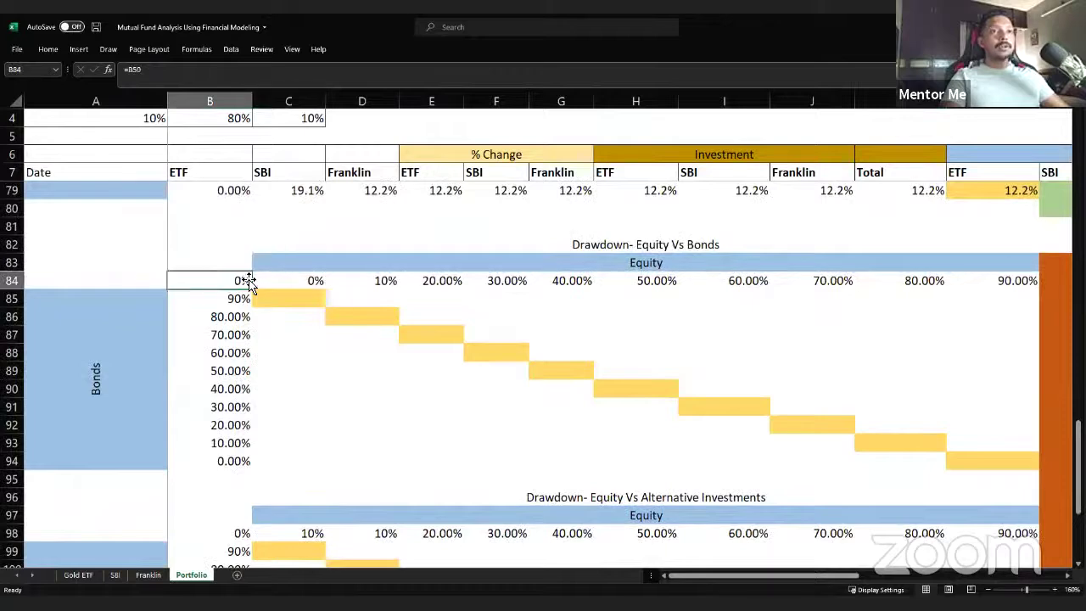
pyautogui.doubleClick(246, 281)
pyautogui.scroll(8, 250, 280)
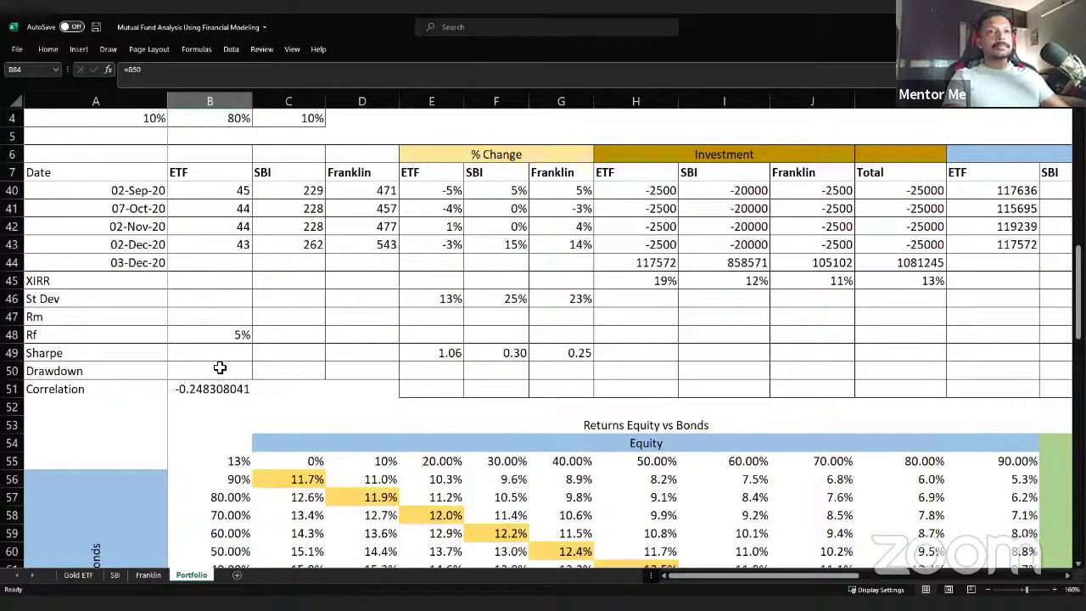
pyautogui.click(220, 367)
pyautogui.write('=')
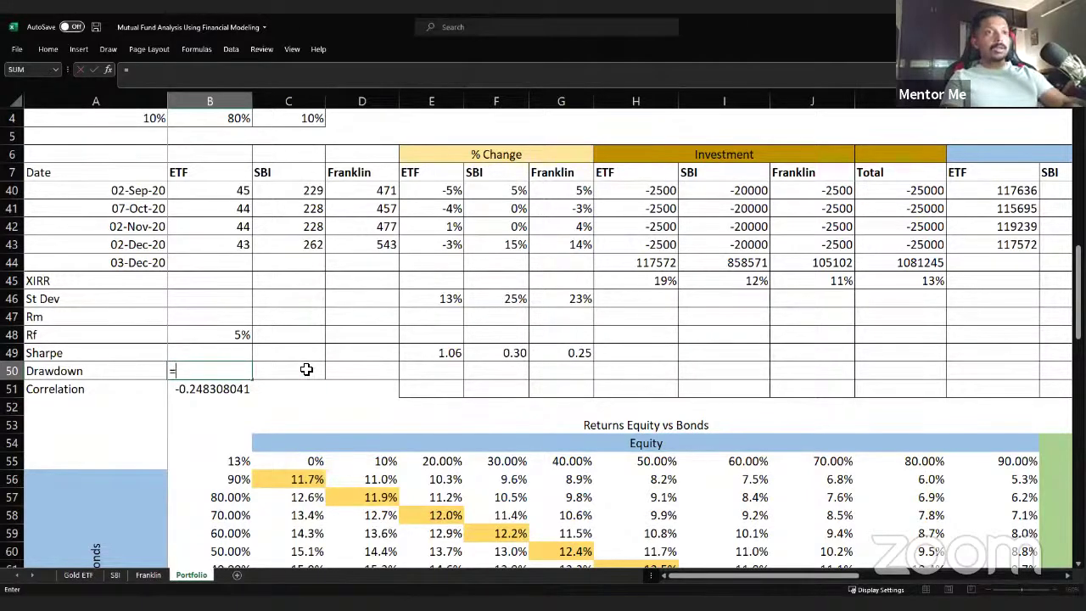
pyautogui.write('max(')
pyautogui.click(1006, 246)
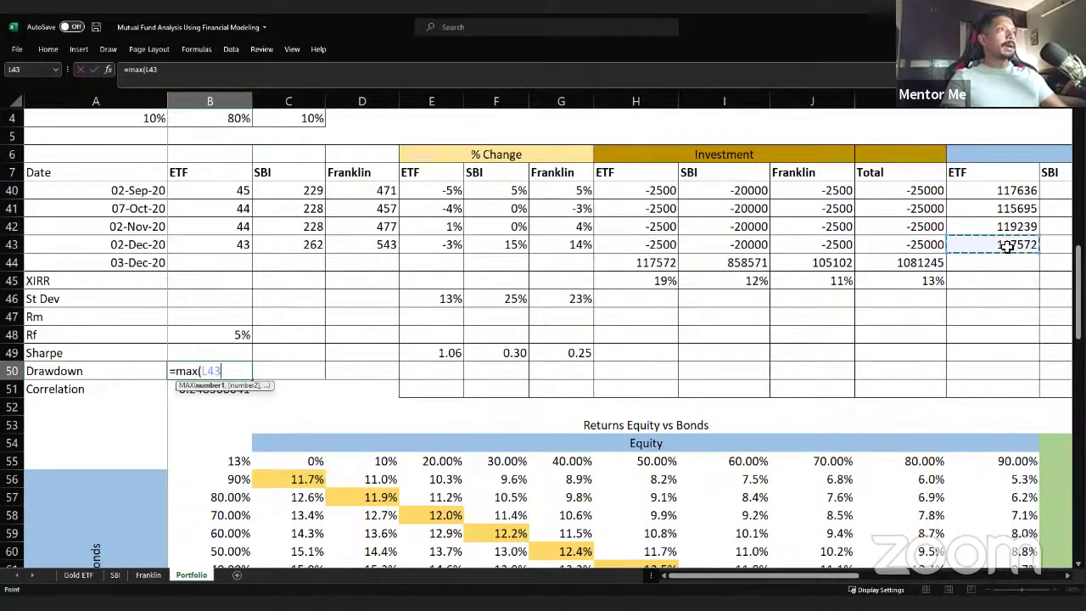
pyautogui.press('Right')
pyautogui.press('Right')
pyautogui.press('Right')
pyautogui.press('Right')
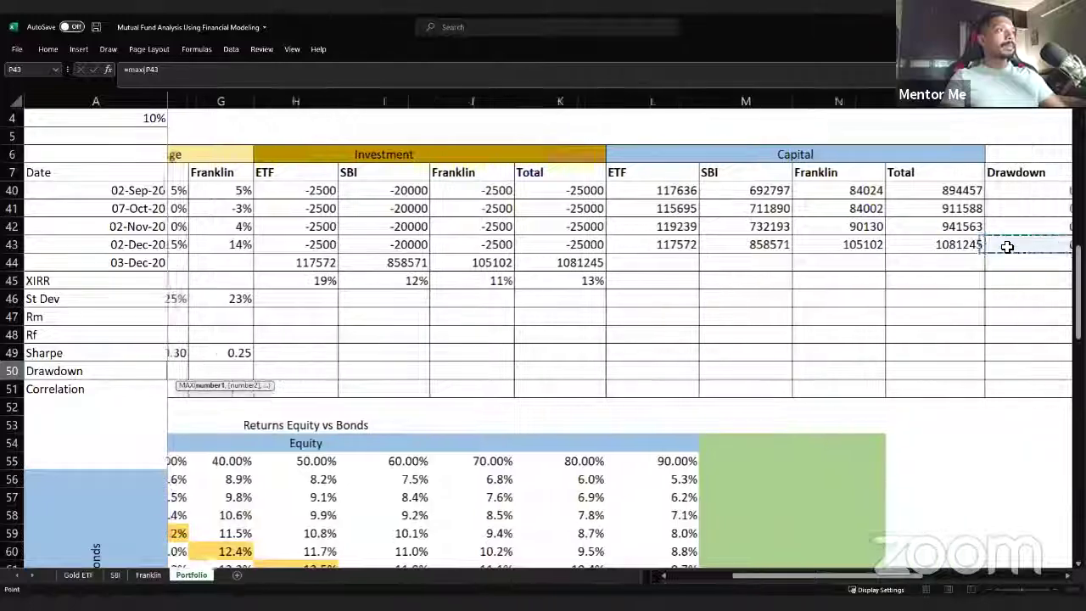
pyautogui.press('Up')
pyautogui.press('Up')
pyautogui.press('Up')
pyautogui.press('Up')
pyautogui.press('Up')
pyautogui.press('Up')
pyautogui.press('Up')
pyautogui.press('Up')
pyautogui.press('Up')
pyautogui.press('Up')
pyautogui.press('Up')
pyautogui.press('Up')
pyautogui.press('Up')
pyautogui.press('Up')
pyautogui.press('Up')
pyautogui.press('Up')
pyautogui.press('Up')
pyautogui.press('Up')
pyautogui.press('Up')
pyautogui.press('Up')
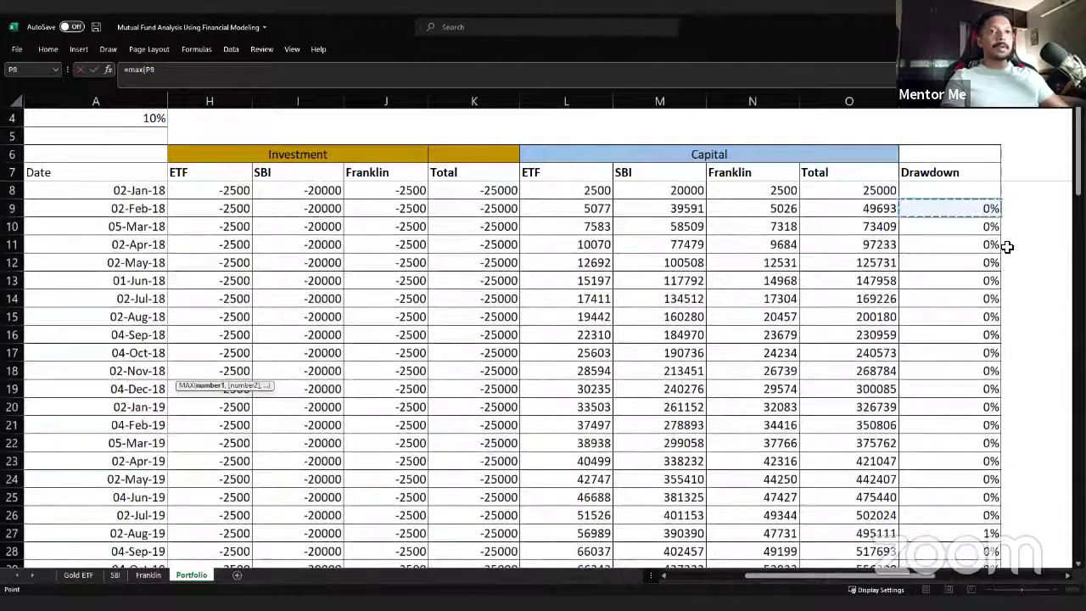
pyautogui.hotkey('ctrl', 'shift', 'Down')
pyautogui.press('Return')
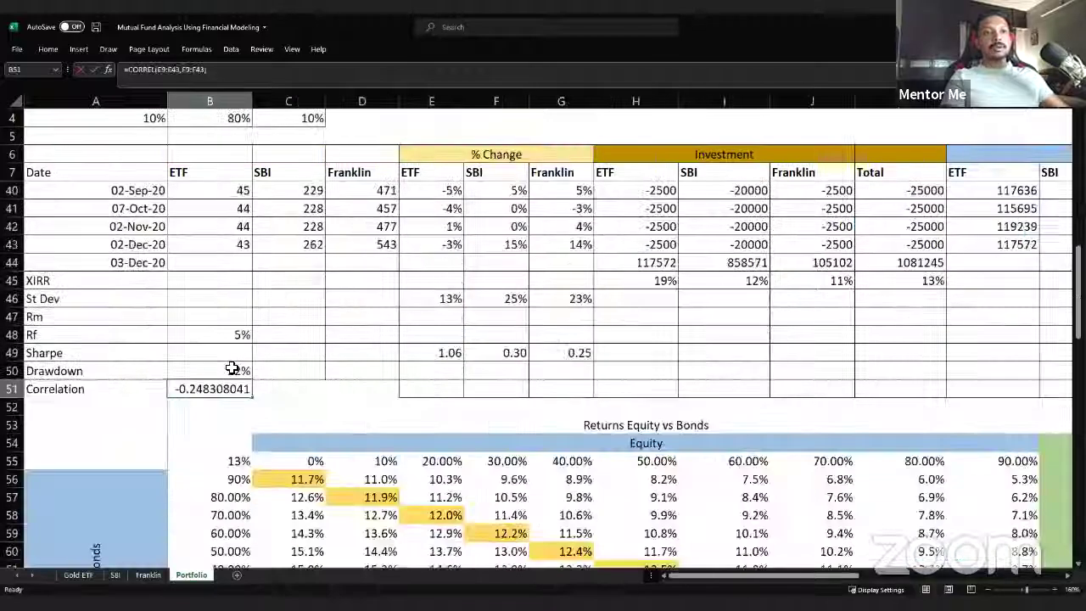
pyautogui.doubleClick(231, 367)
pyautogui.press('Escape')
# Step: Fill the Drawdown- Equity Vs Bonds grid B84:L94 with a What-If data table, using B4 as row input and C4 as column input
pyautogui.scroll(-5, 244, 372)
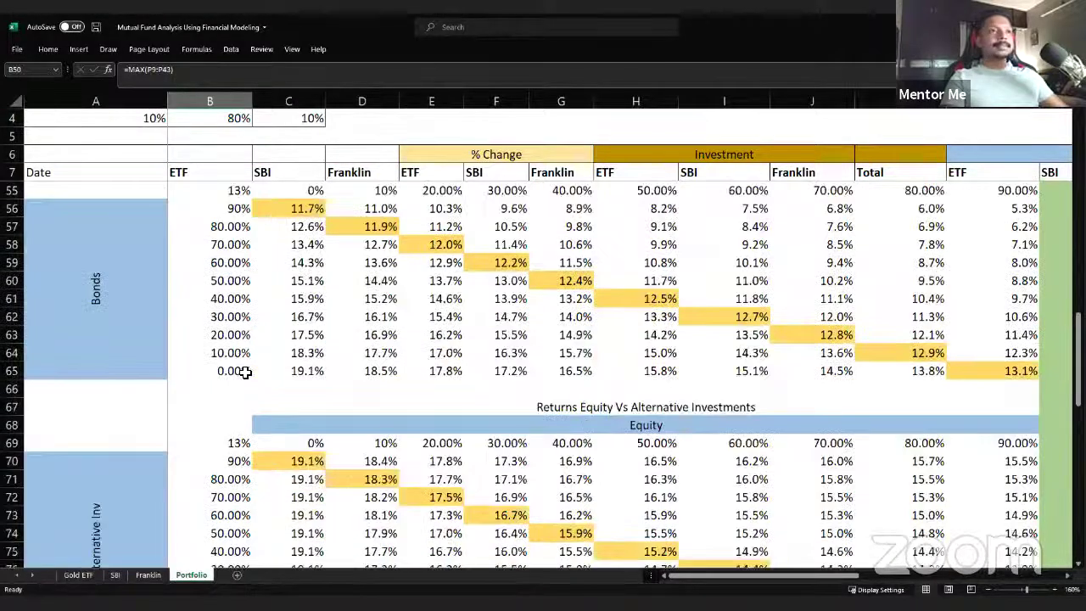
pyautogui.scroll(-8, 244, 372)
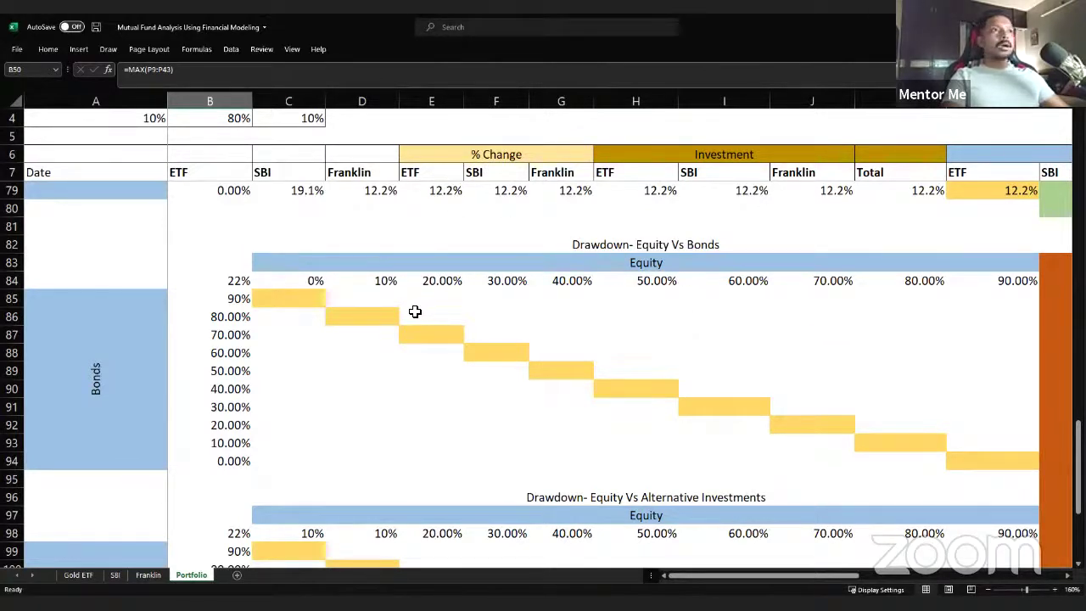
pyautogui.moveTo(226, 283)
pyautogui.mouseDown()
pyautogui.moveTo(851, 393)
pyautogui.moveTo(998, 458)
pyautogui.mouseUp()
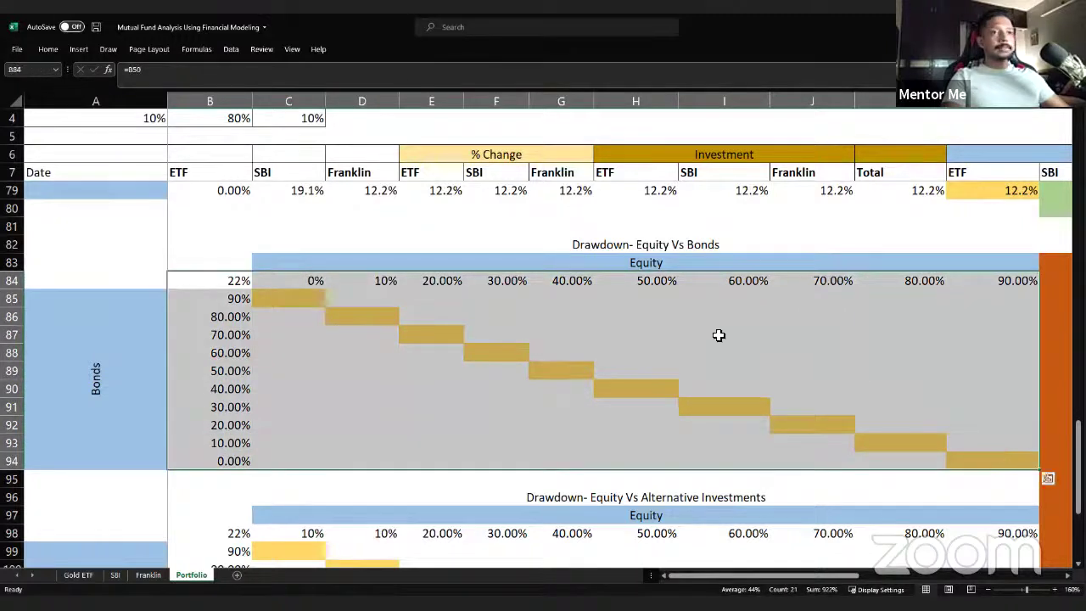
pyautogui.click(231, 49)
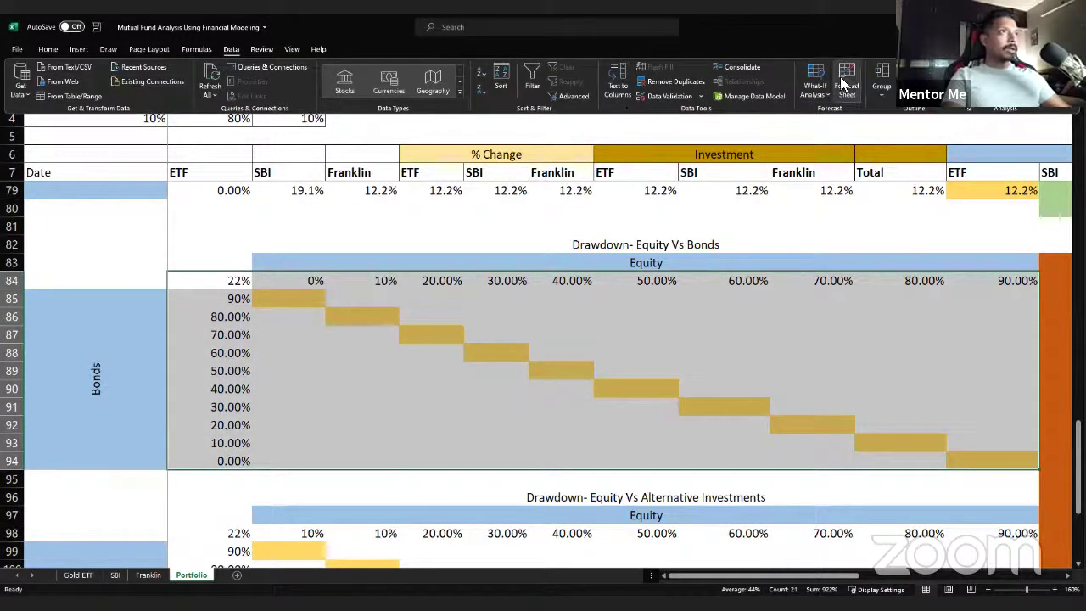
pyautogui.click(815, 91)
pyautogui.click(836, 144)
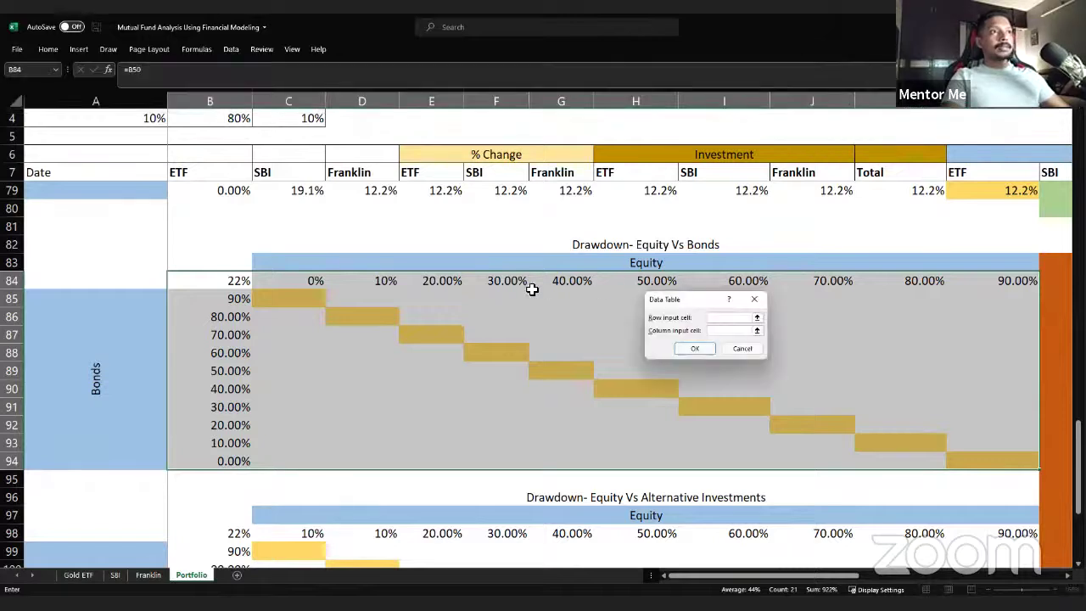
pyautogui.click(228, 119)
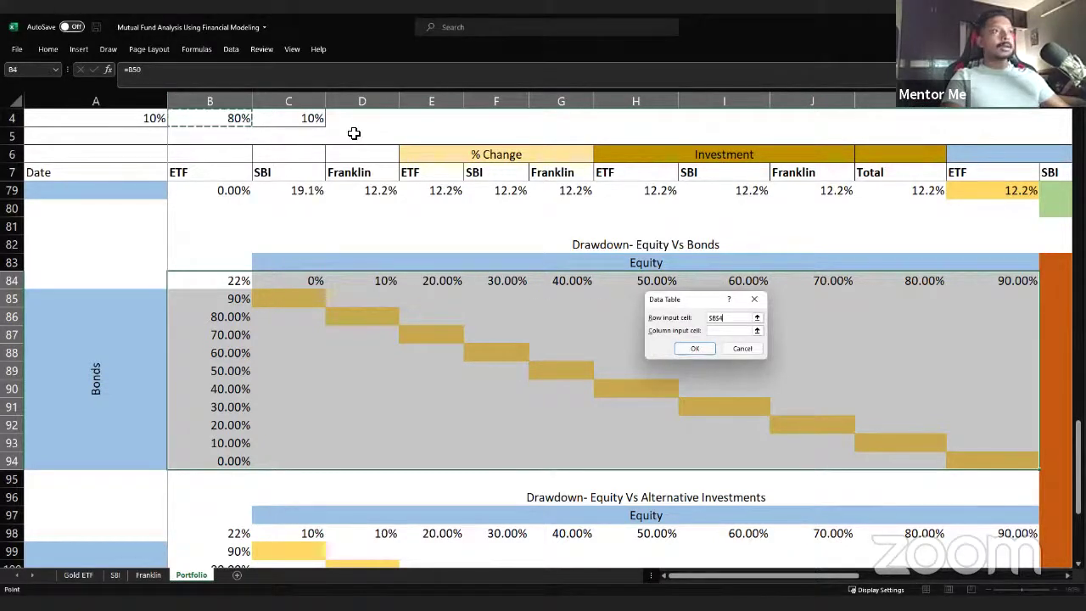
pyautogui.click(752, 330)
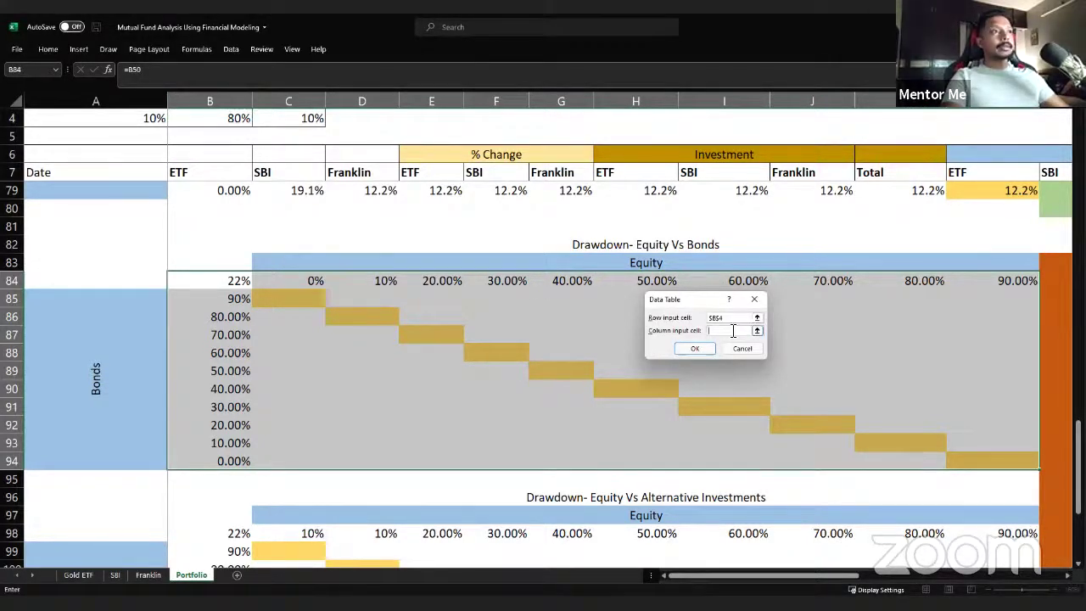
pyautogui.click(289, 118)
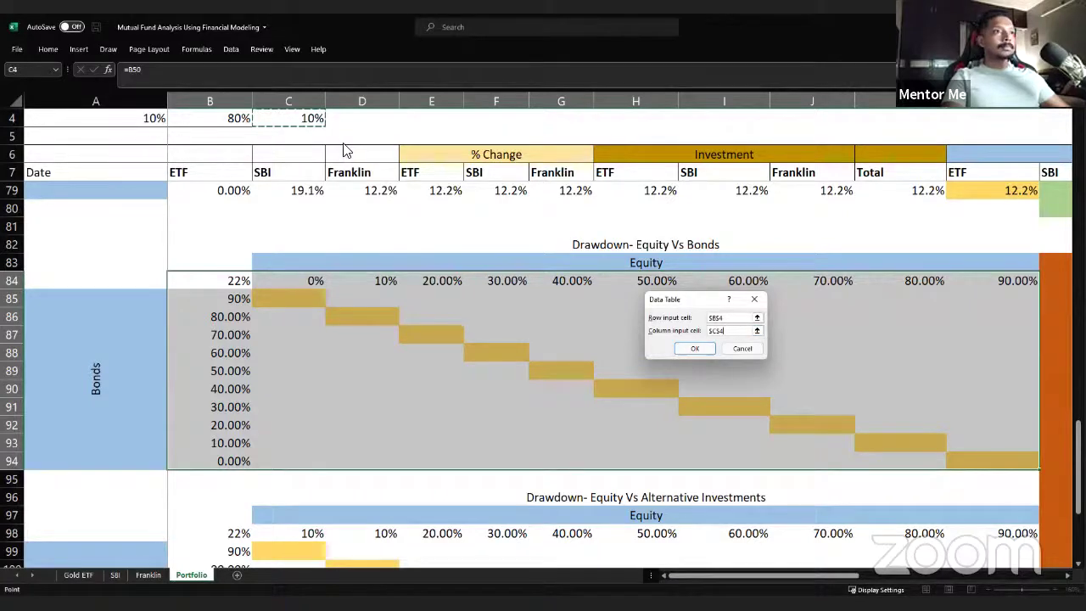
pyautogui.click(694, 348)
pyautogui.click(588, 384)
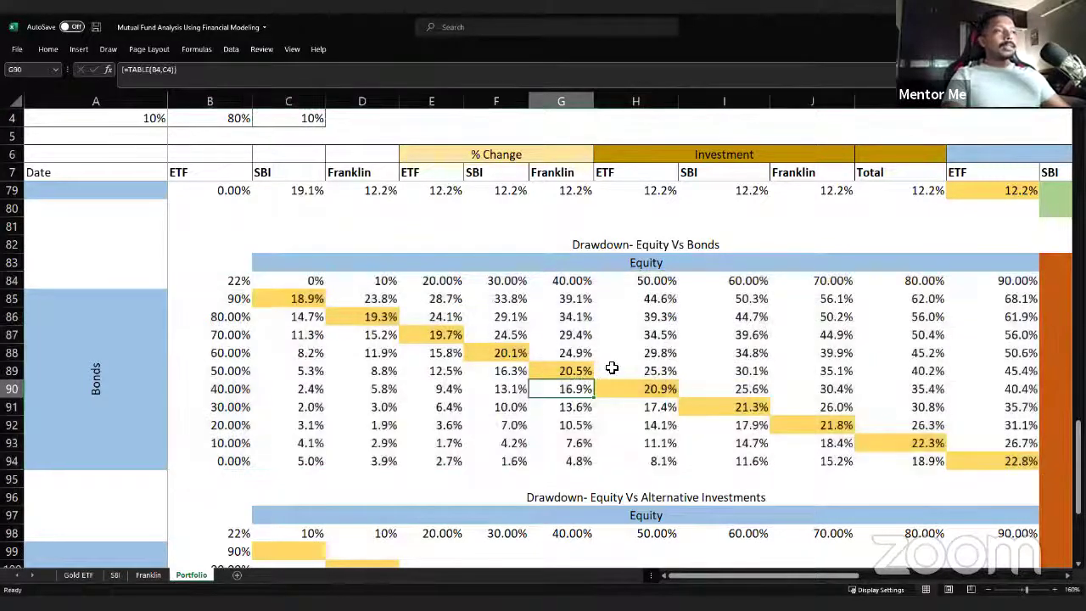
# Step: Examine the Equity Vs Bonds drawdown table's corner cell and axes, and the drawdown for 10% equity with 80% bonds
pyautogui.click(233, 283)
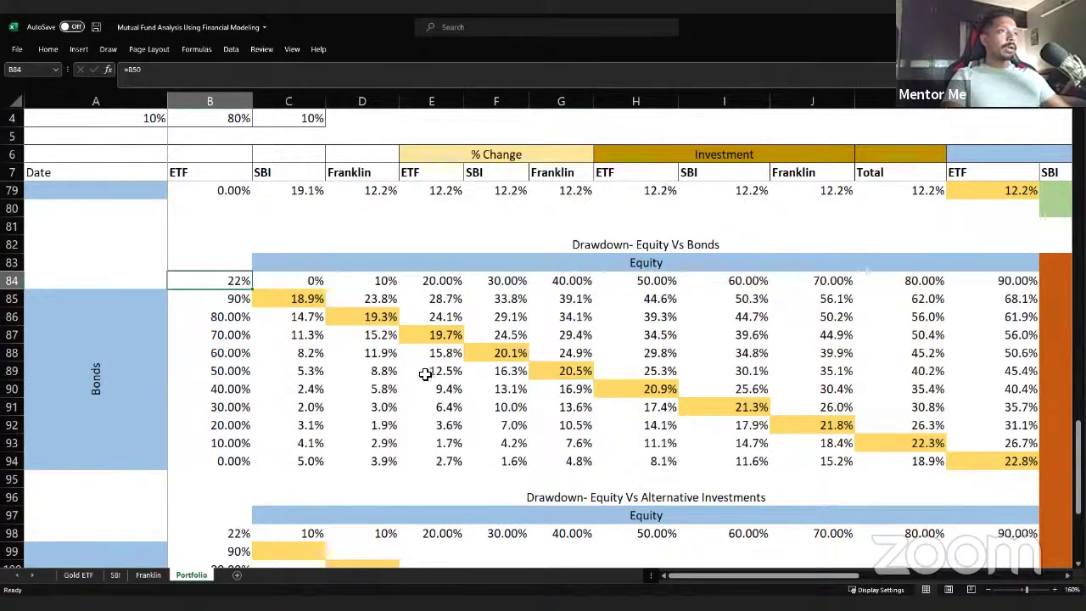
pyautogui.click(652, 265)
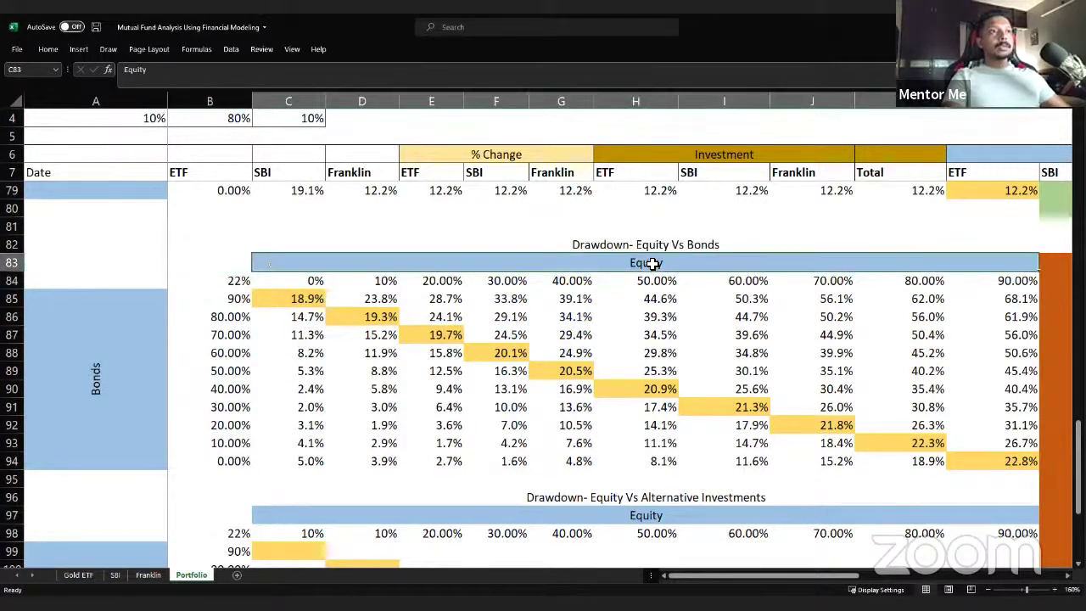
pyautogui.click(317, 280)
pyautogui.click(388, 286)
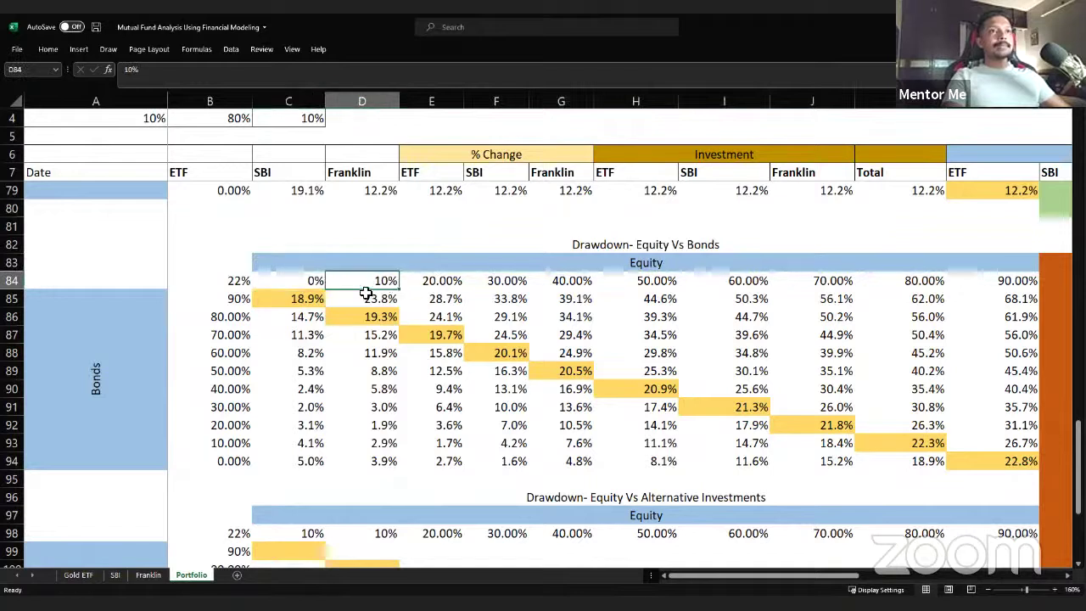
pyautogui.click(230, 319)
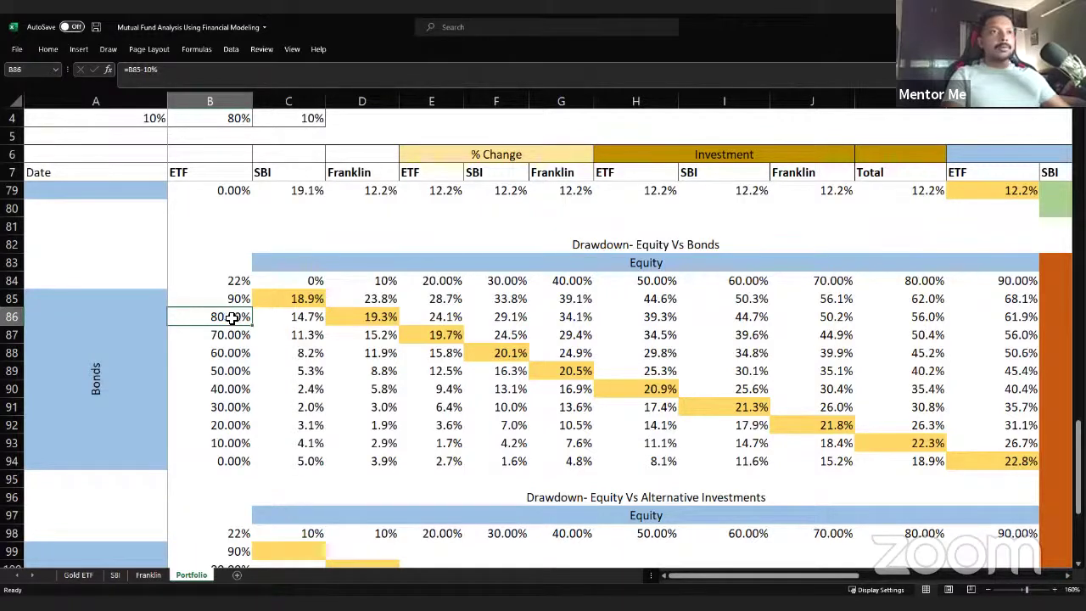
pyautogui.click(392, 318)
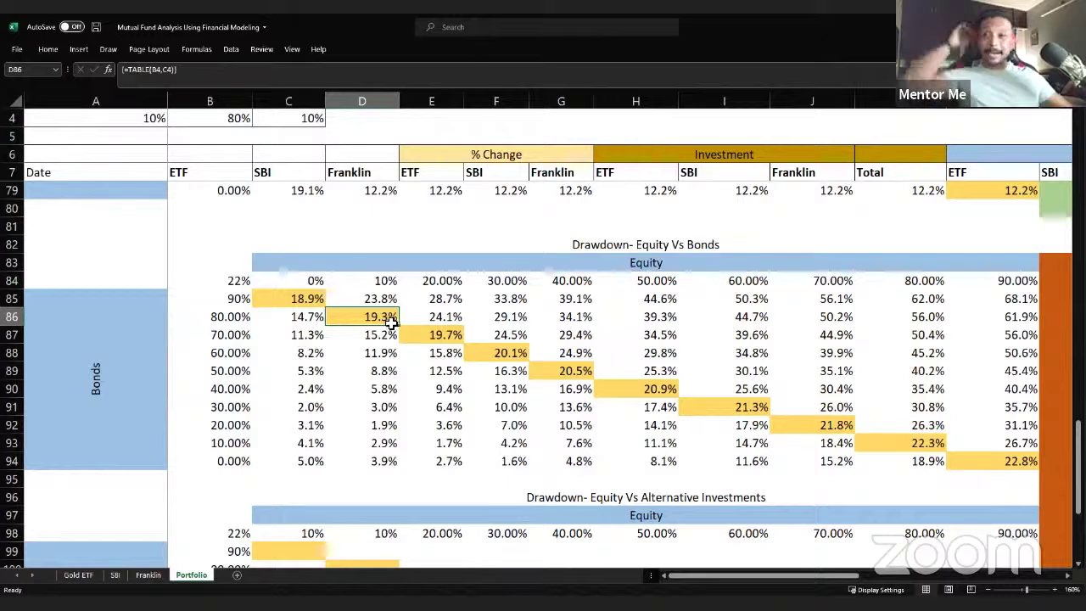
# Step: Fill the Drawdown- Equity Vs Alternative Investments grid B98:L108 with a What-If data table, using B4 as row input and A4 as column input
pyautogui.scroll(-2, 395, 320)
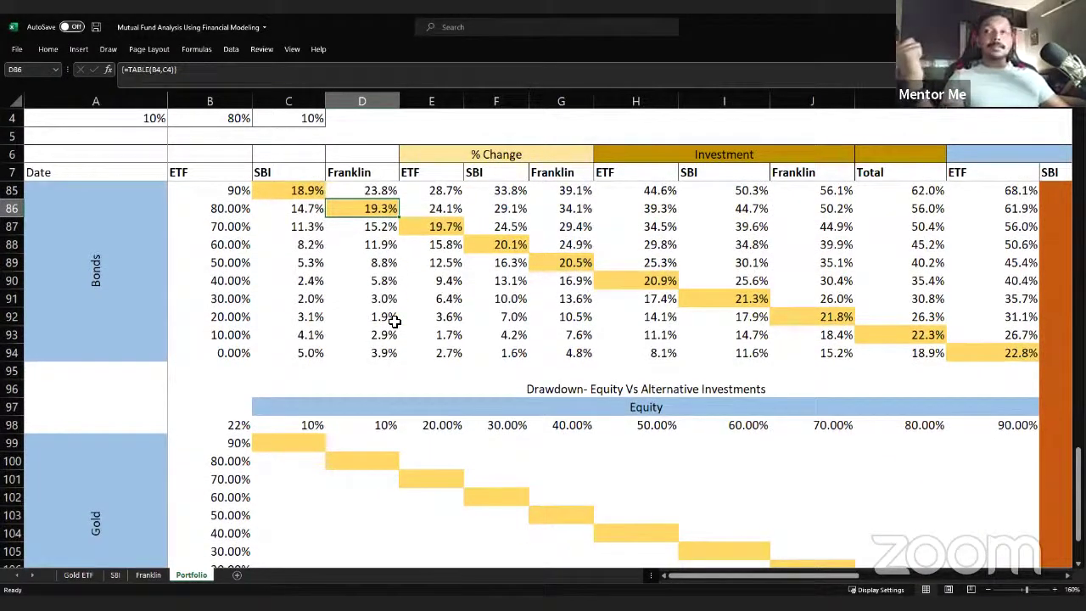
pyautogui.scroll(-1, 309, 396)
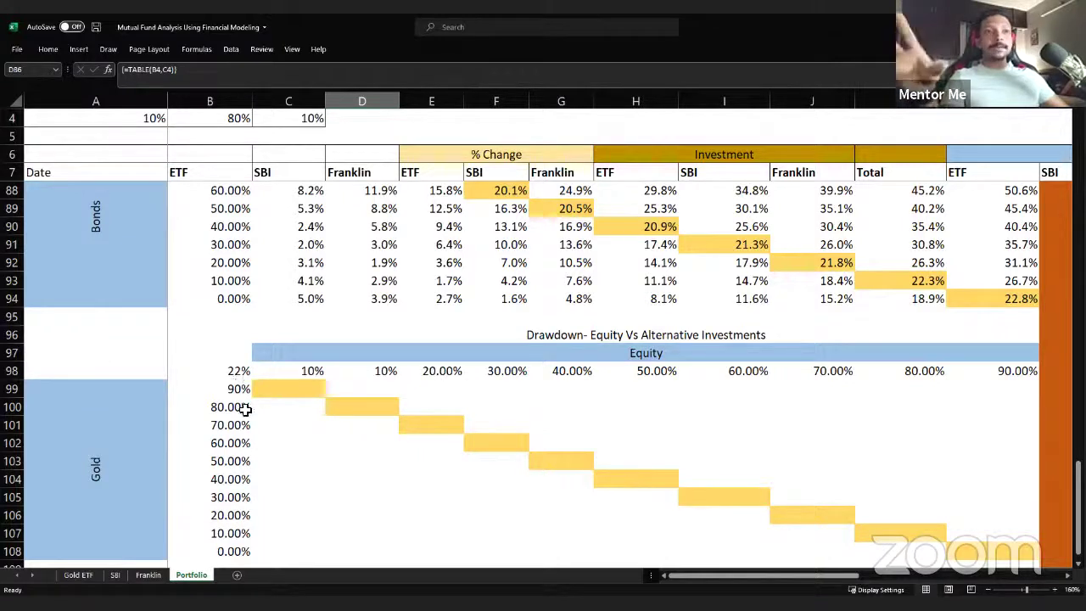
pyautogui.moveTo(234, 373); pyautogui.dragTo(976, 516)
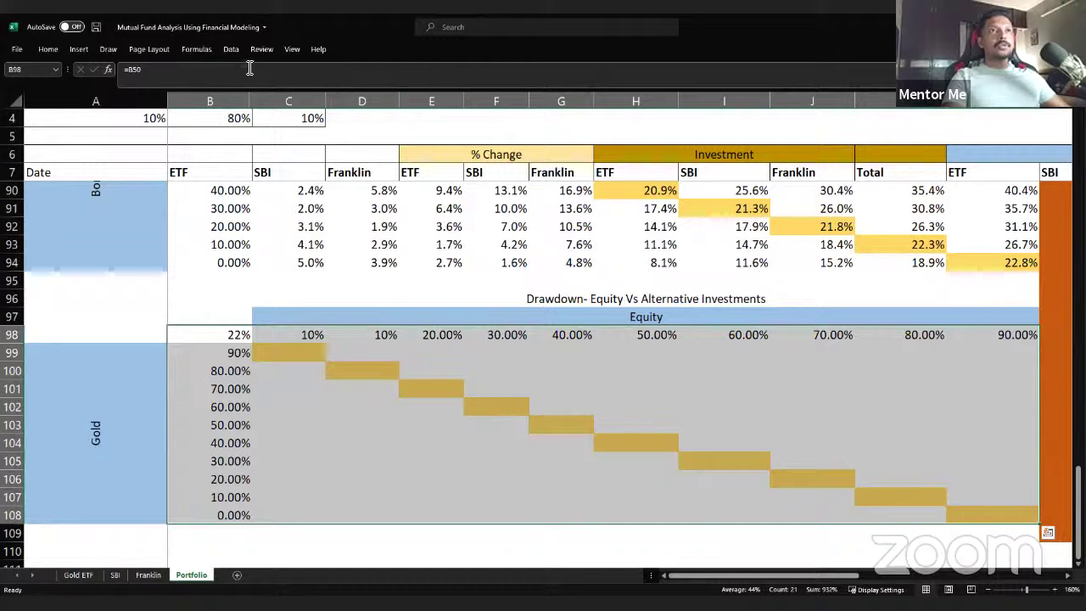
pyautogui.click(231, 51)
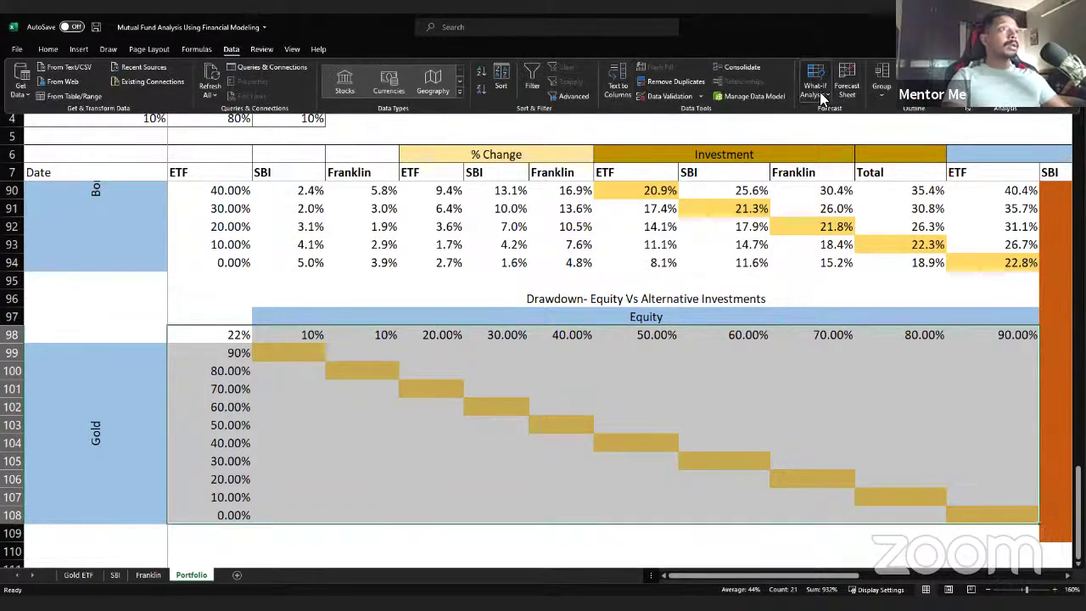
pyautogui.click(814, 88)
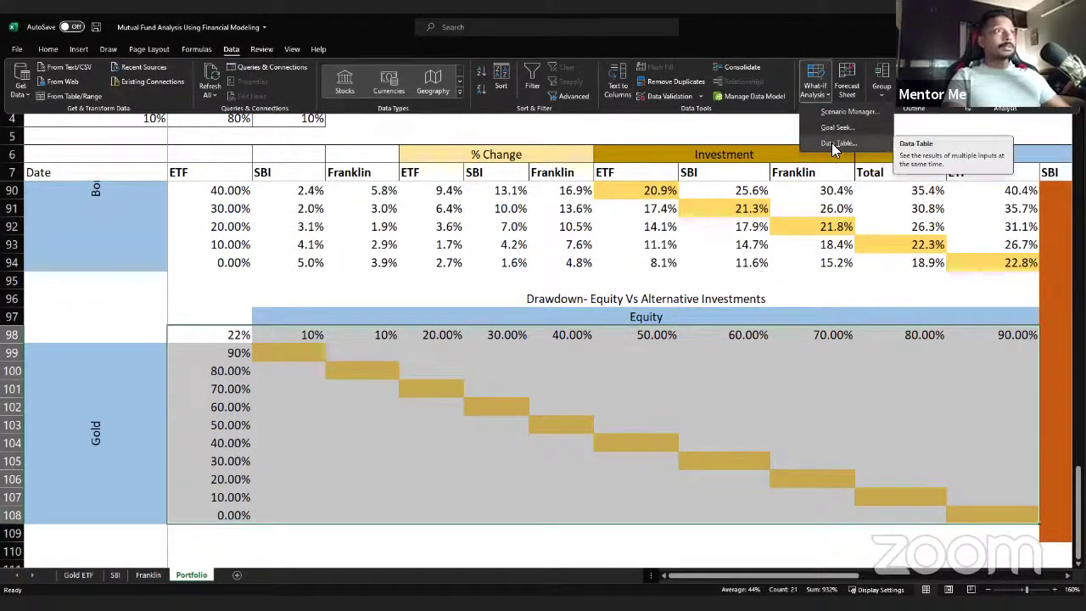
pyautogui.press('t')
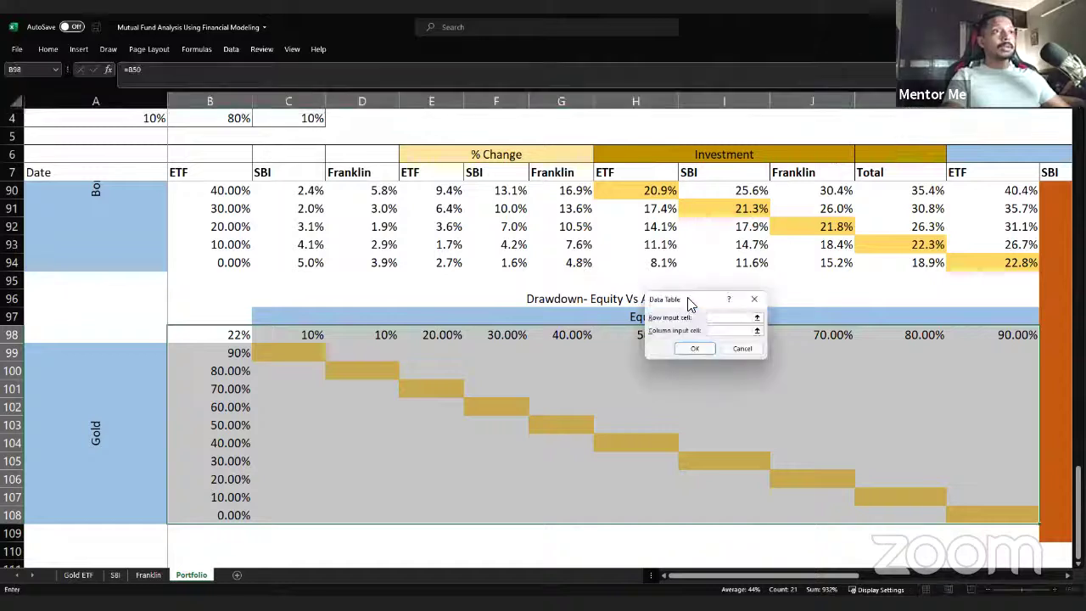
pyautogui.moveTo(688, 299); pyautogui.dragTo(536, 291)
pyautogui.click(227, 118)
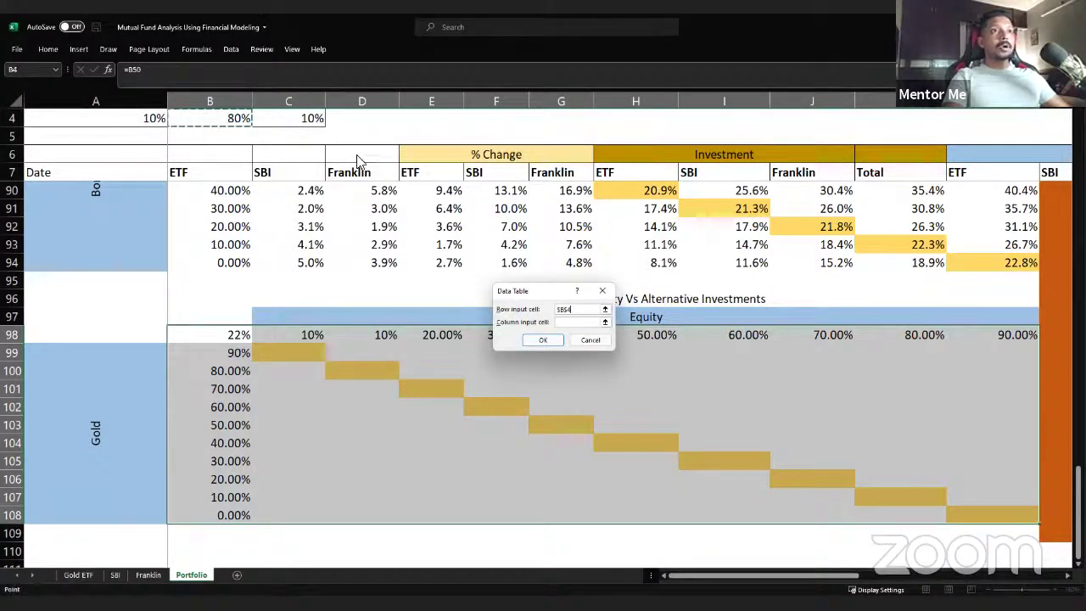
pyautogui.press('Tab')
pyautogui.click(134, 115)
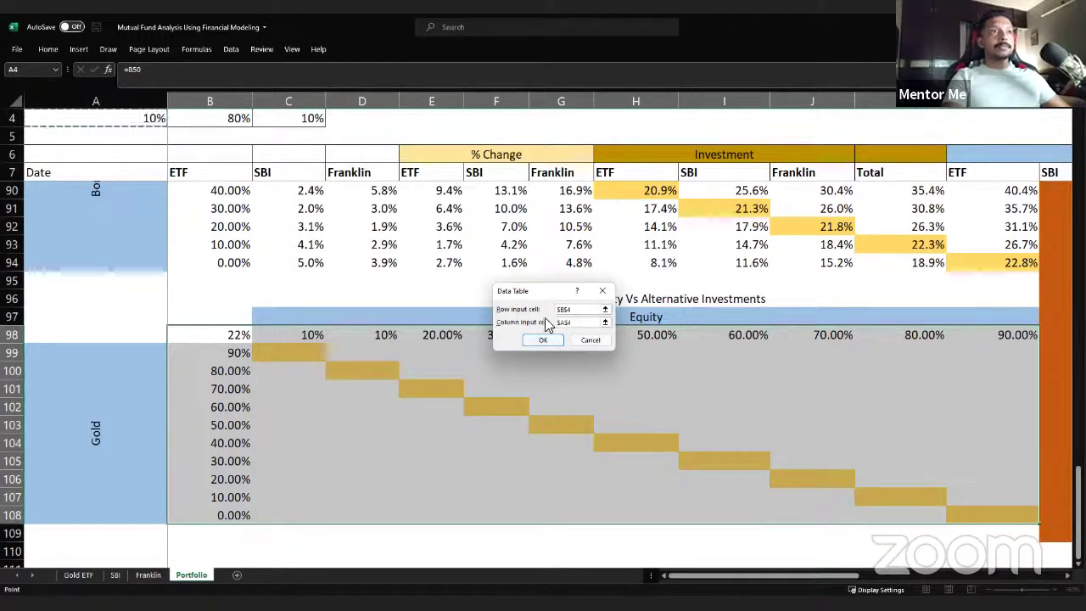
pyautogui.click(552, 340)
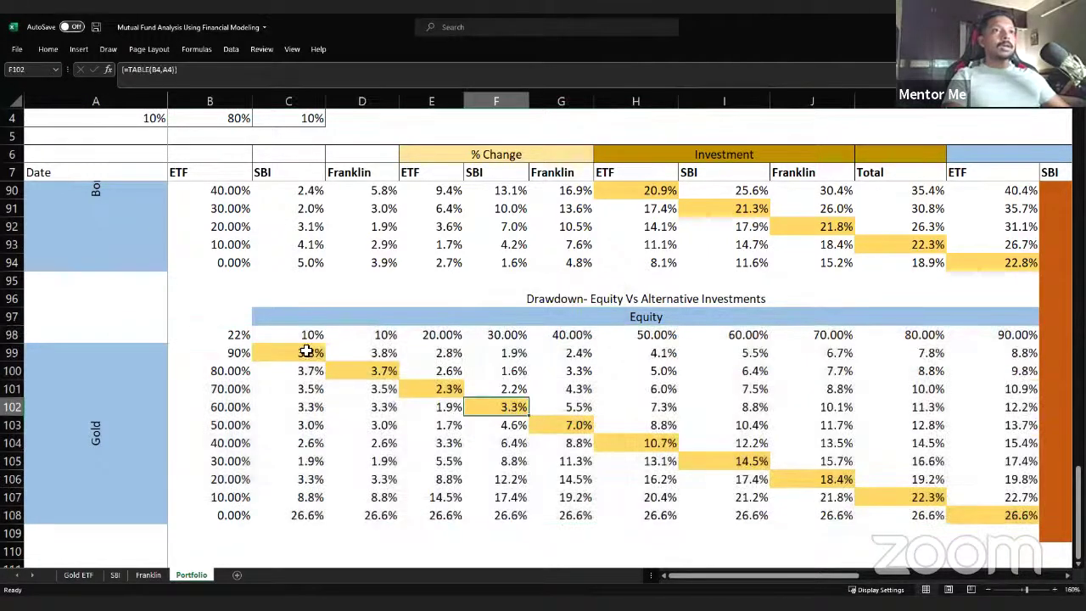
# Step: Examine the alternative investments drawdowns at 50% and 60% equity along the highlighted diagonal, and compare them with the Equity Vs Bonds drawdown table
pyautogui.moveTo(308, 348); pyautogui.dragTo(912, 497)
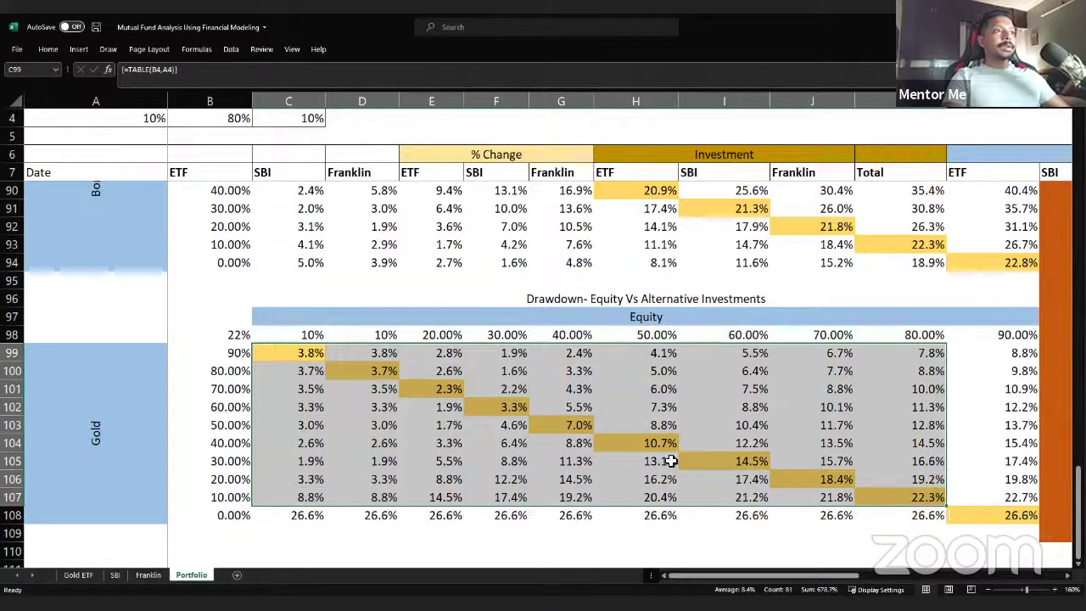
pyautogui.click(637, 441)
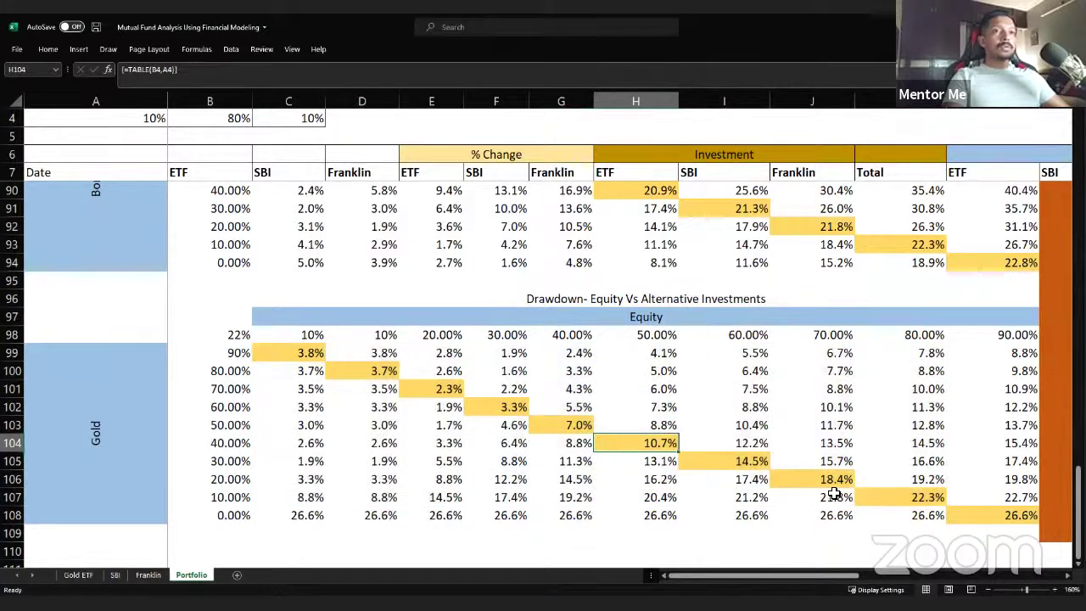
pyautogui.click(745, 463)
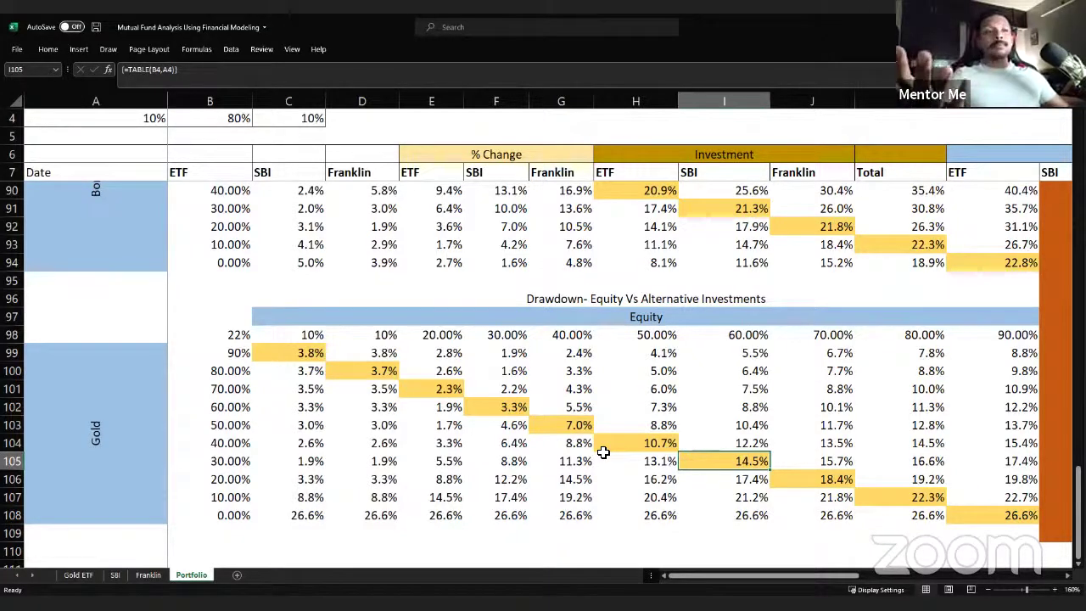
pyautogui.scroll(4, 594, 450)
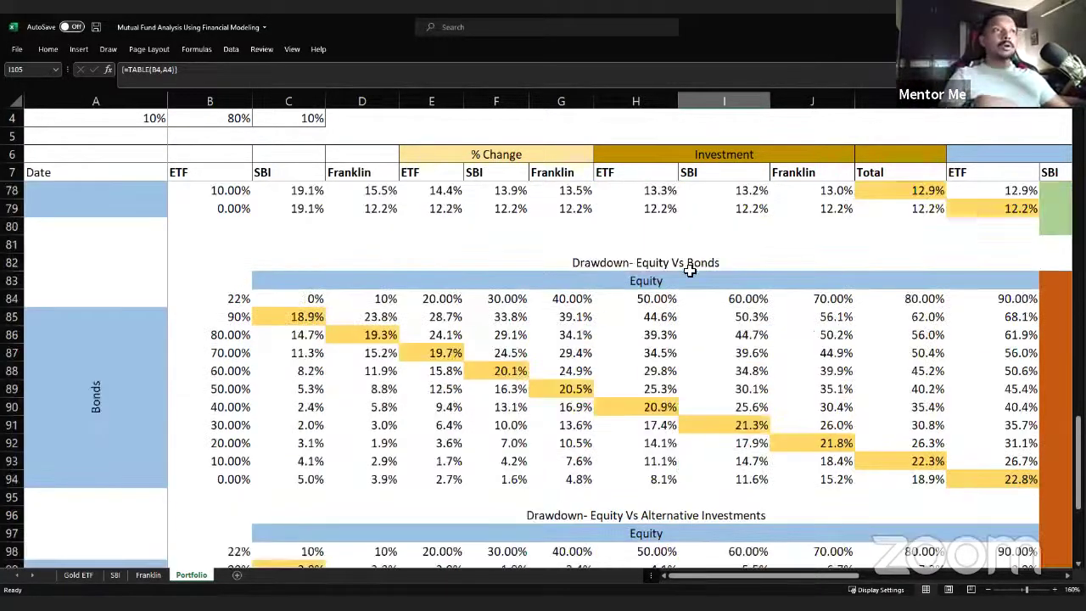
# Step: Compare the drawdown at 70% equity with 20% bonds against the drawdown at 70% equity with 20% gold
pyautogui.scroll(-1, 761, 419)
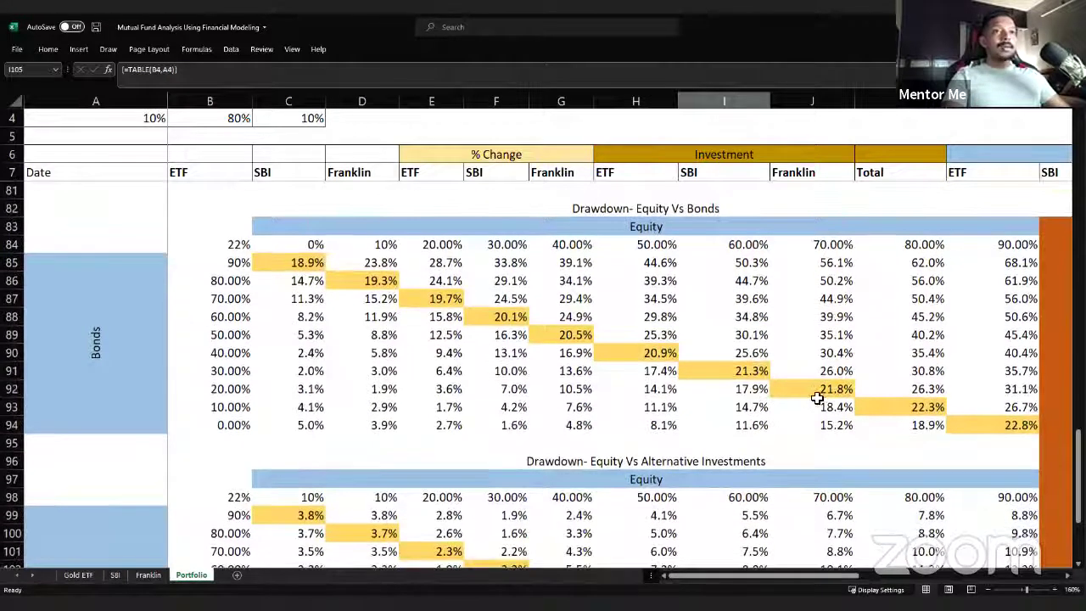
pyautogui.click(787, 390)
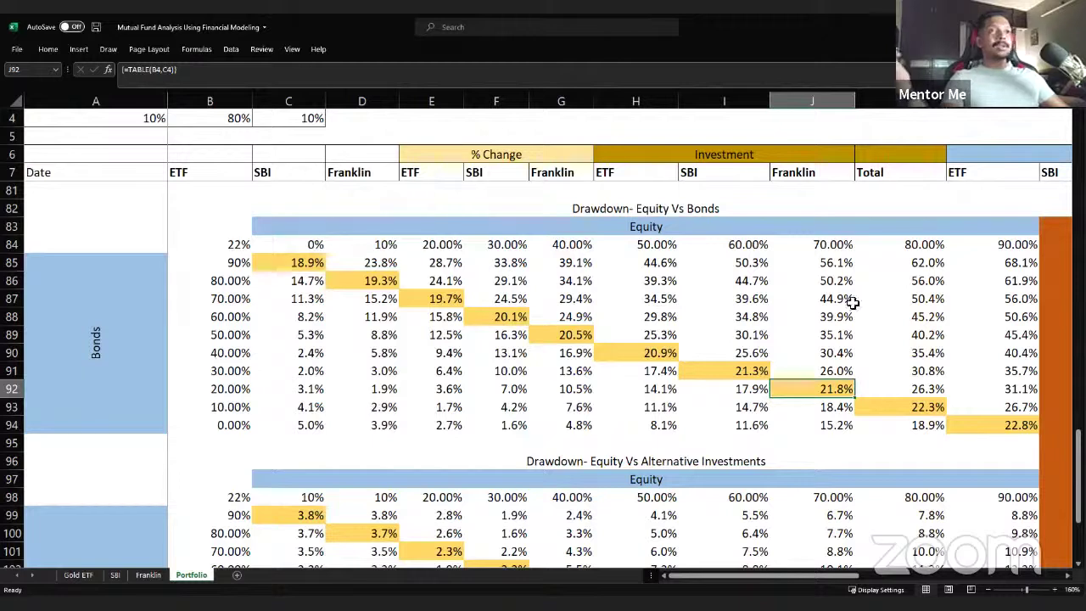
pyautogui.click(829, 246)
pyautogui.click(246, 387)
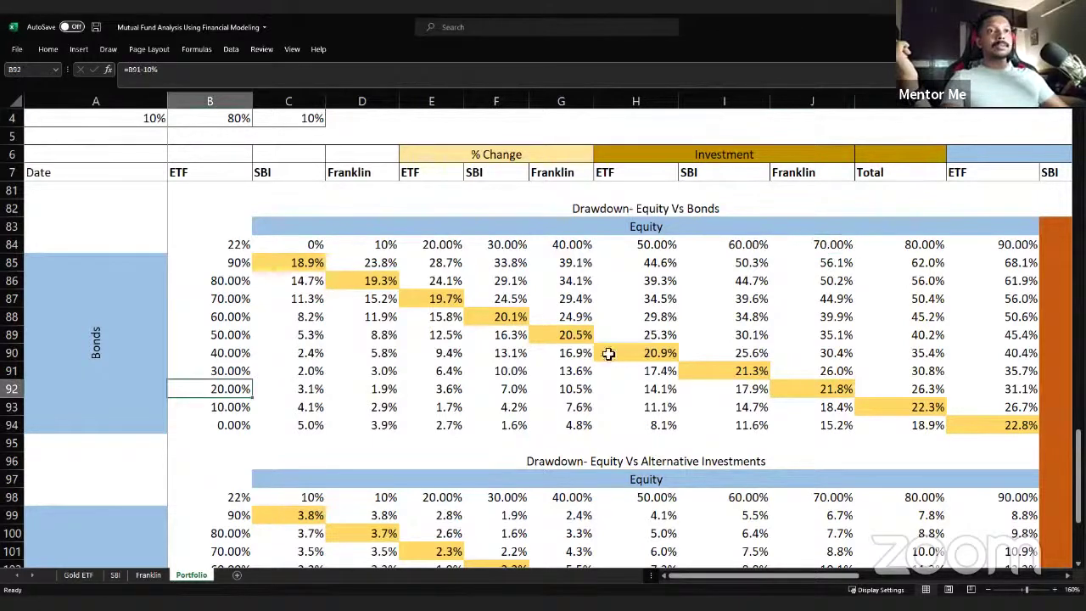
pyautogui.click(827, 390)
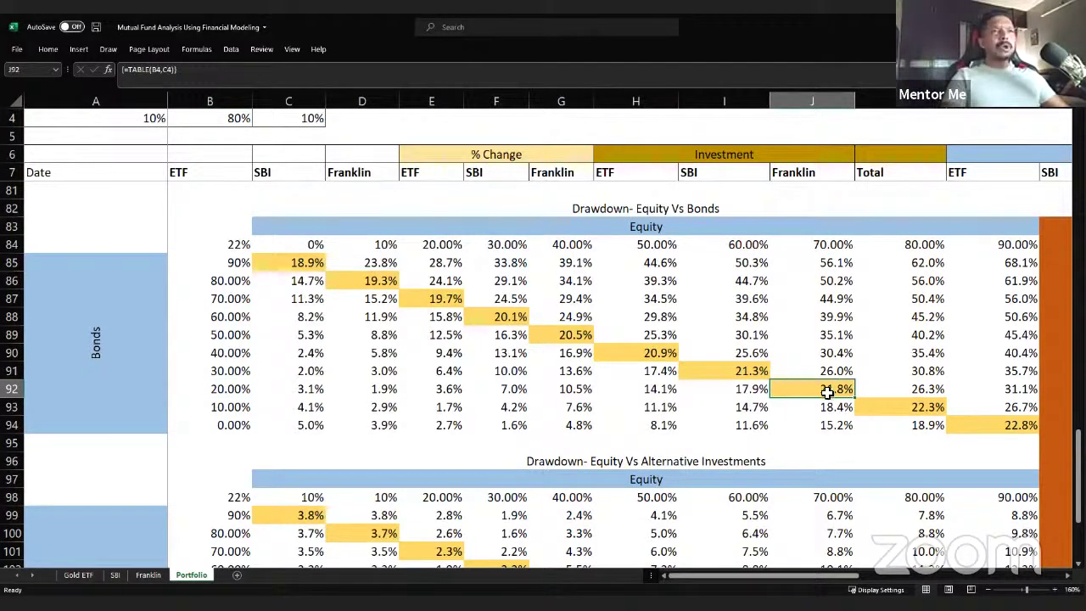
pyautogui.scroll(-3, 752, 303)
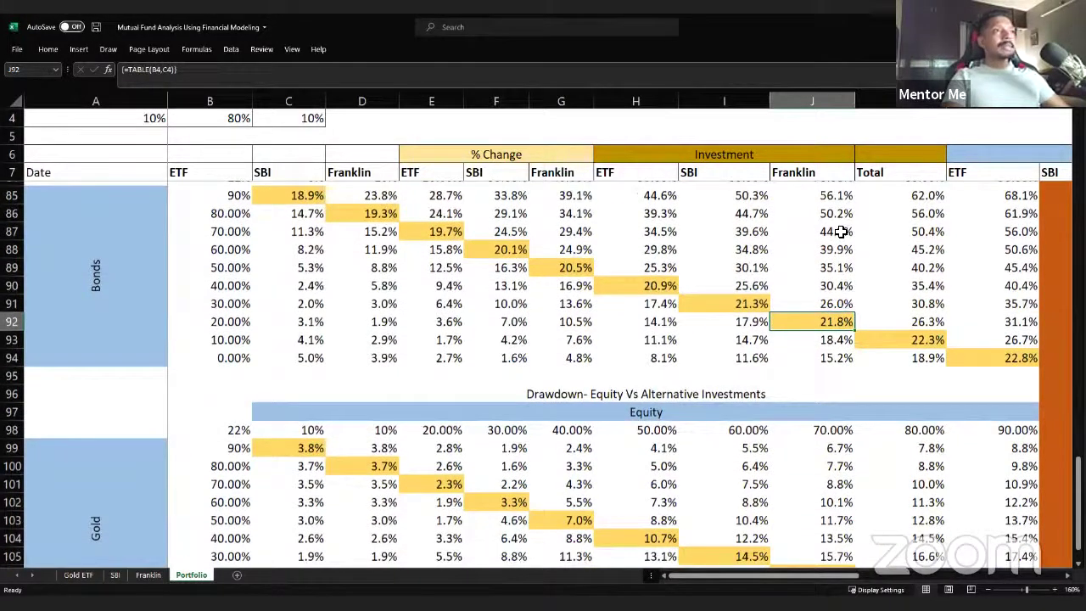
pyautogui.scroll(-4, 840, 232)
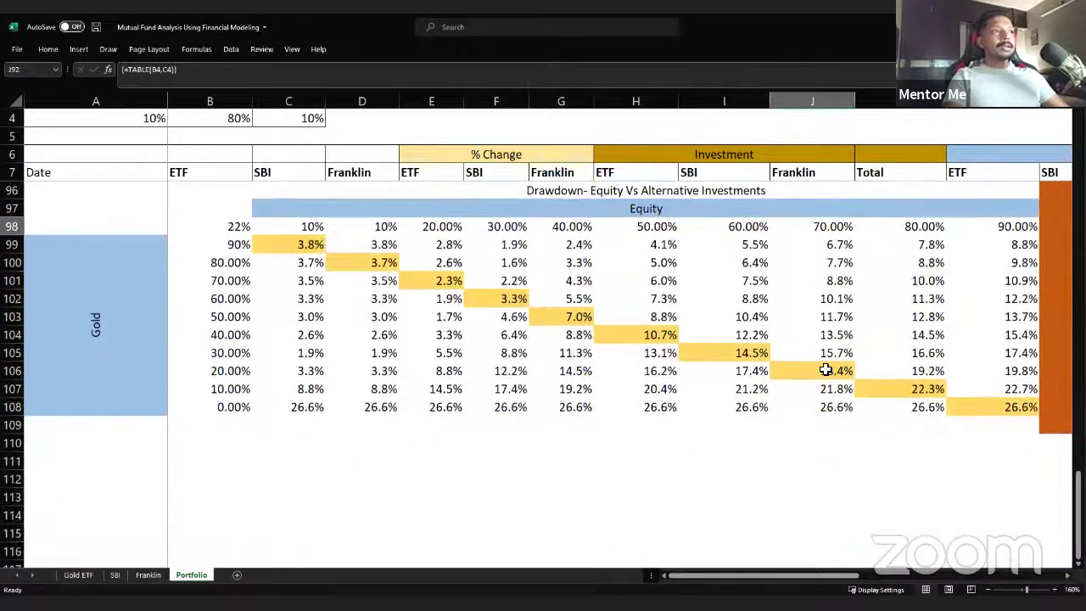
pyautogui.click(811, 227)
pyautogui.click(218, 354)
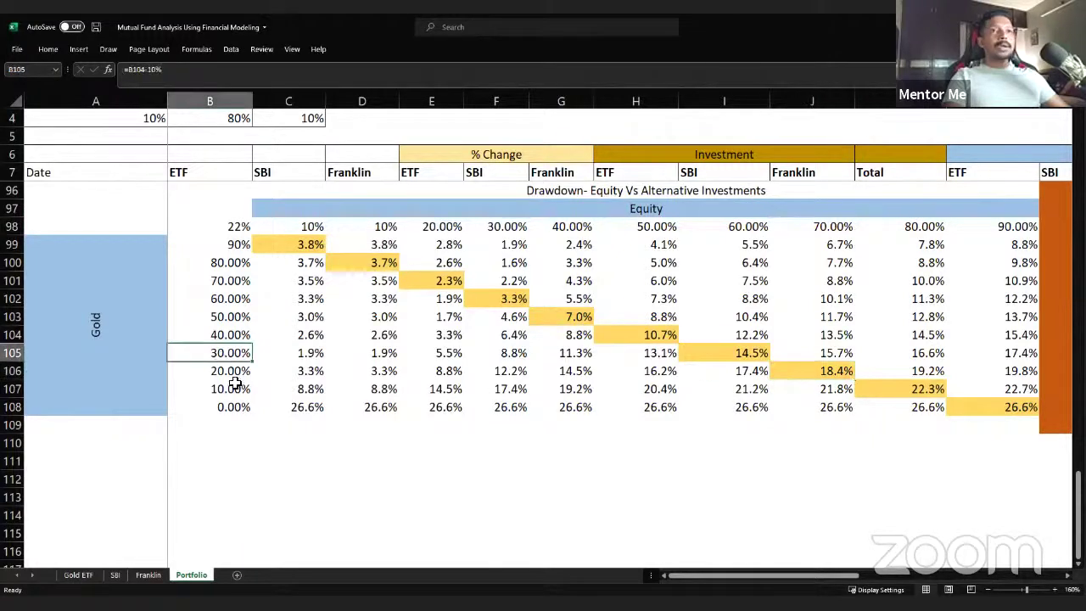
pyautogui.click(233, 375)
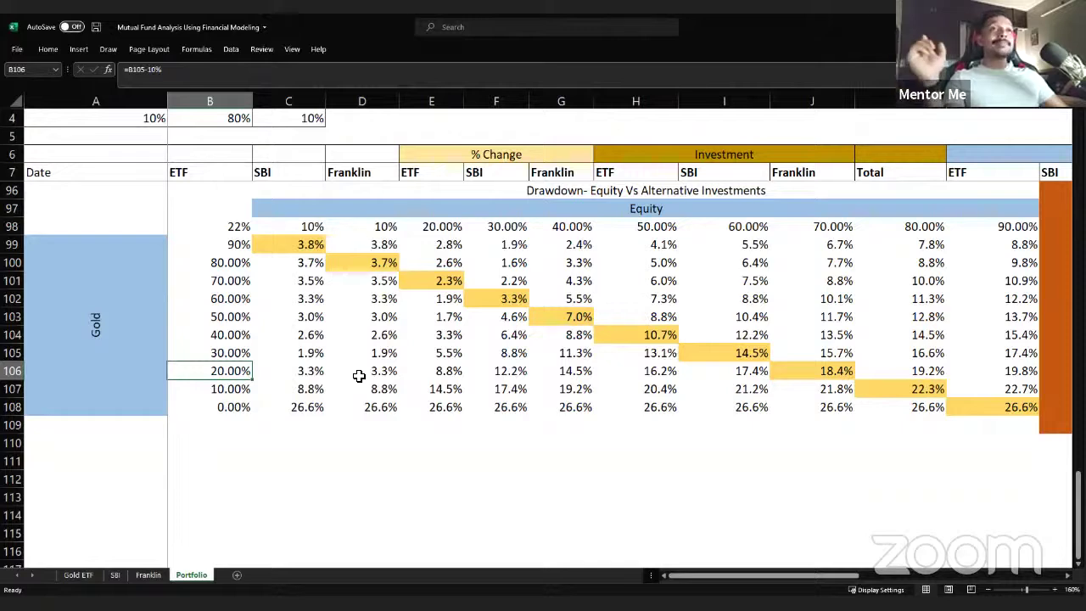
pyautogui.click(845, 371)
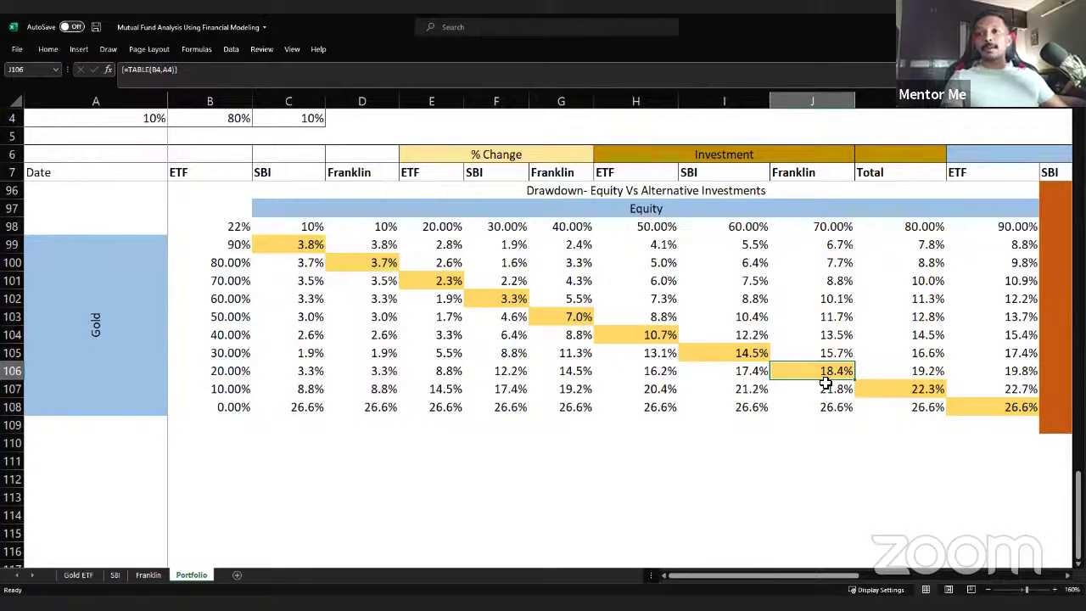
# Step: Examine the returns tables, focusing on the Returns Equity Vs Alternative Investments value for 70% equity with 20% alternative investments
pyautogui.scroll(11, 826, 382)
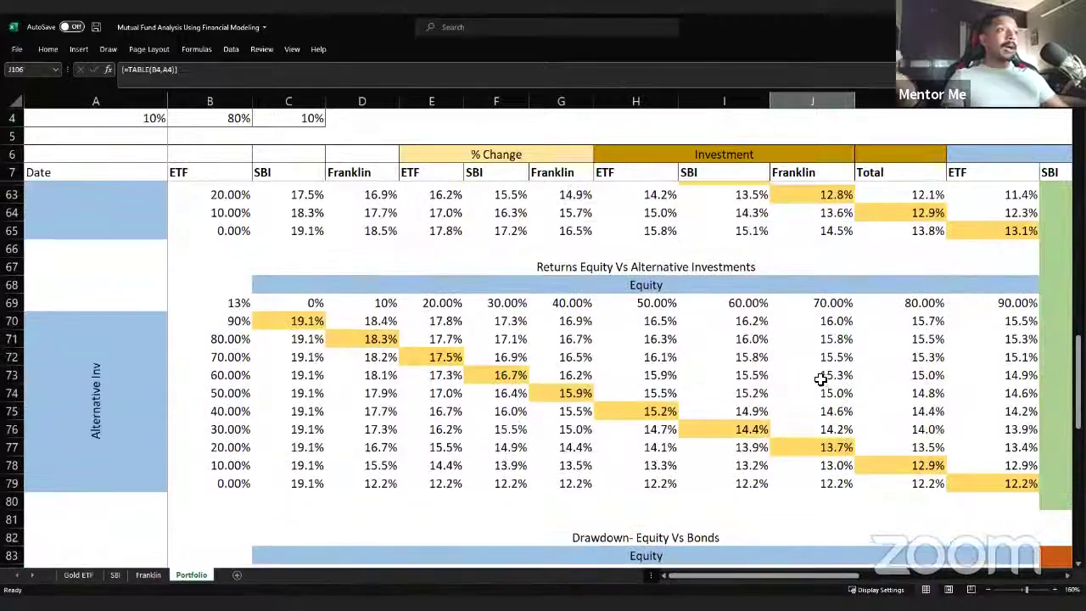
pyautogui.scroll(6, 785, 387)
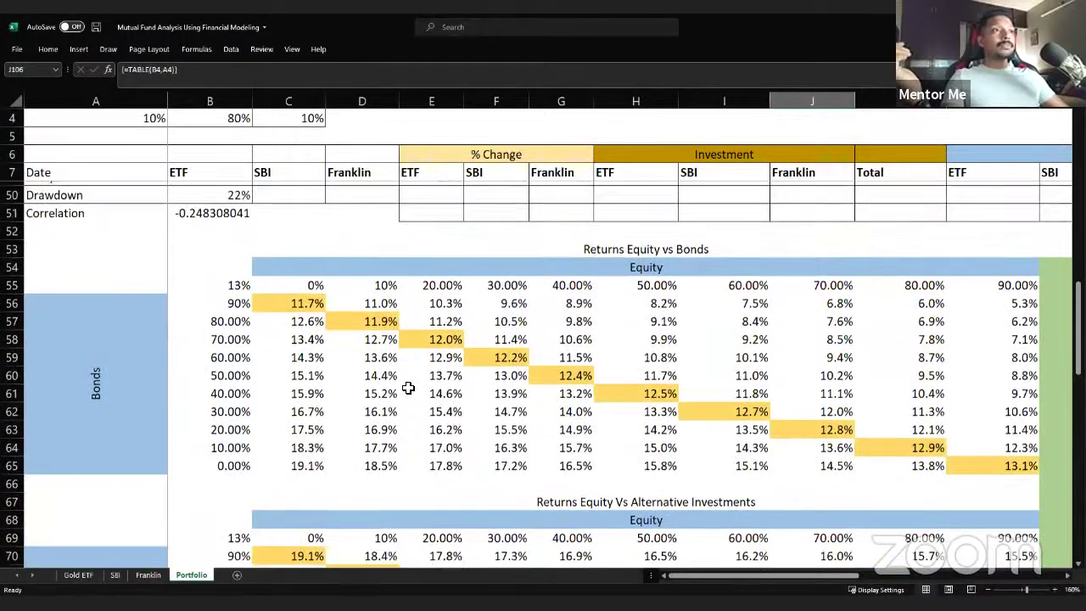
pyautogui.scroll(3, 708, 322)
pyautogui.scroll(-5, 853, 463)
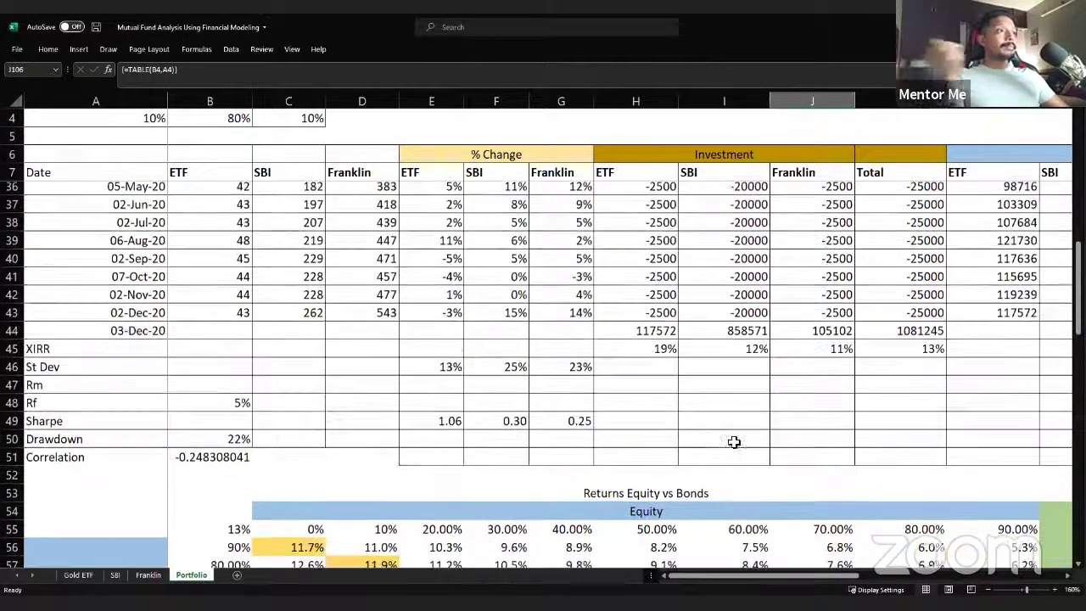
pyautogui.scroll(-5, 732, 356)
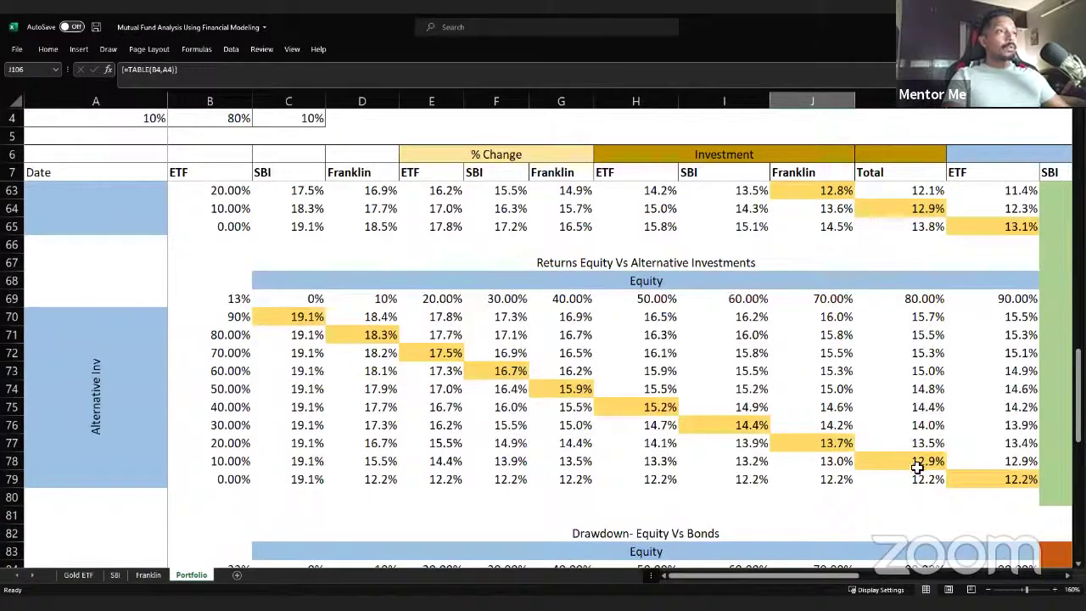
pyautogui.click(874, 444)
pyautogui.press('Left')
pyautogui.press('Left')
pyautogui.press('Up')
pyautogui.click(834, 431)
pyautogui.click(811, 300)
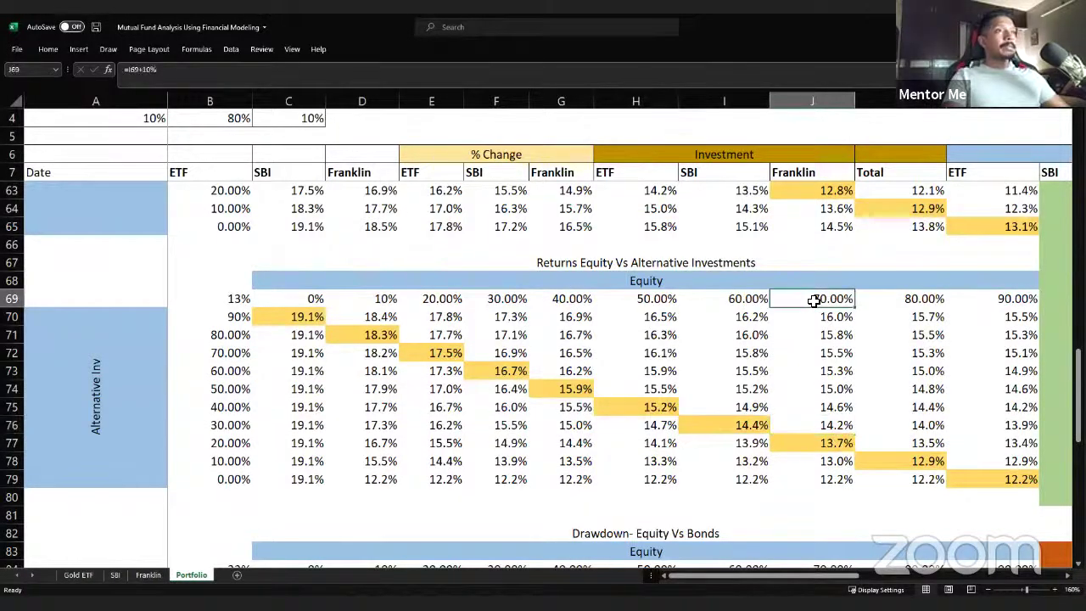
pyautogui.click(822, 442)
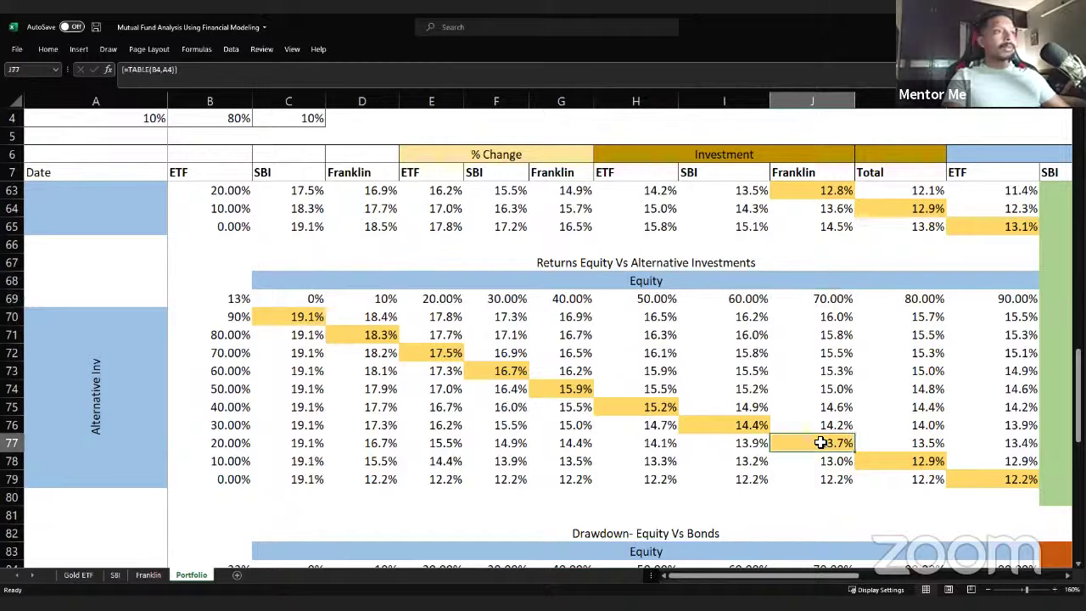
pyautogui.click(238, 444)
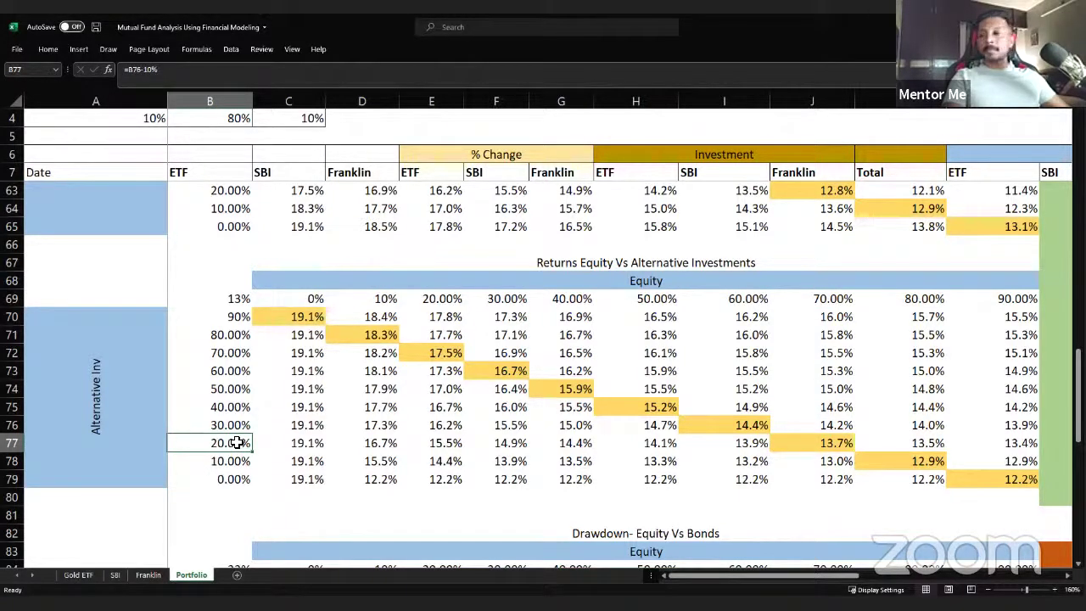
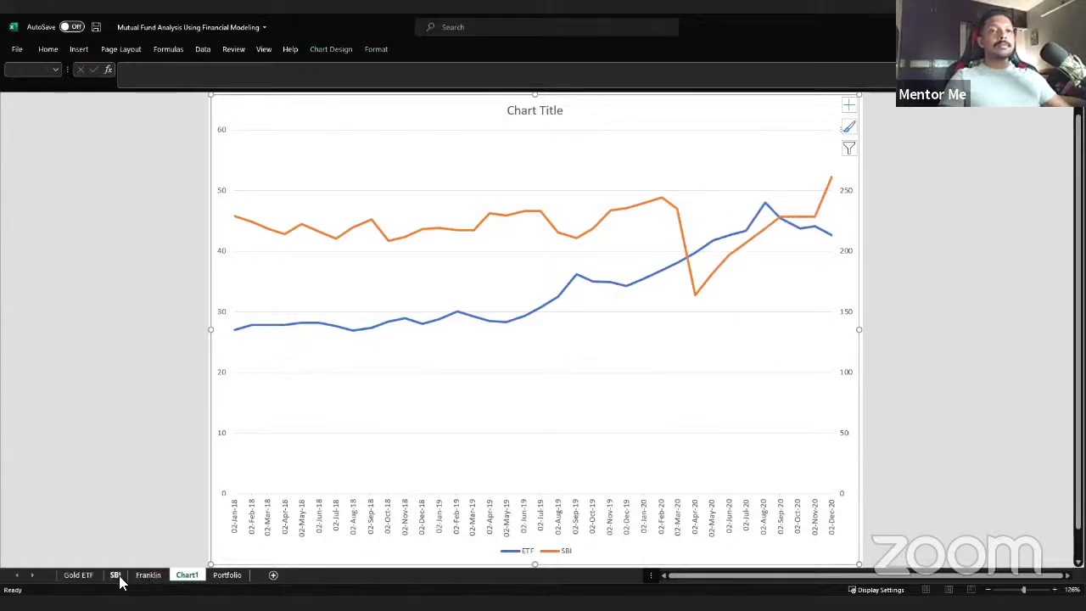
# Step: Create a chart sheet from the Portfolio sheet's ETF and Franklin price columns, B7:B43 and D7:D43
pyautogui.click(226, 575)
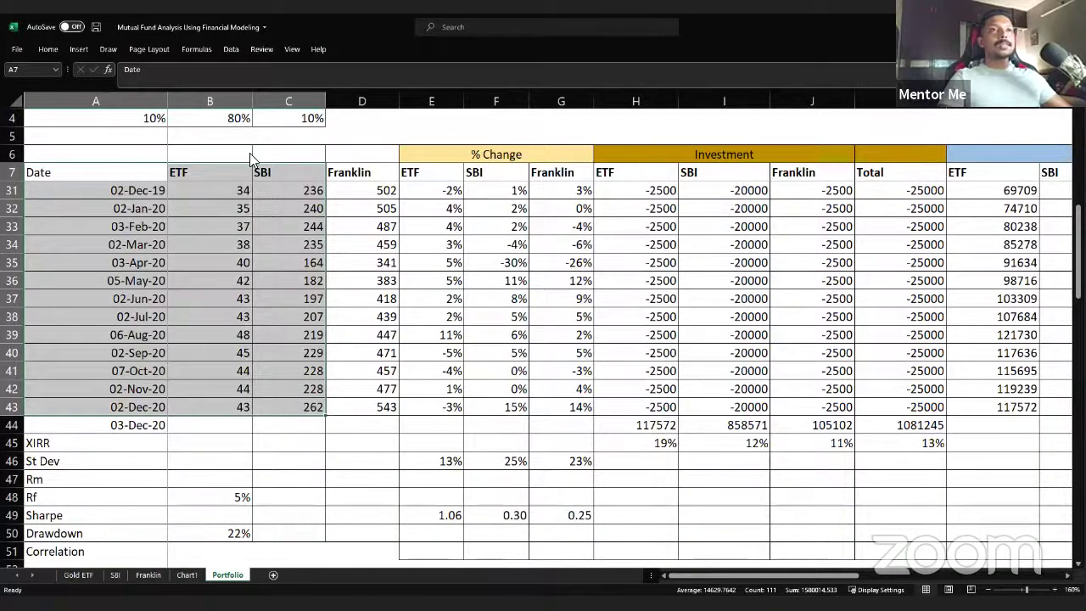
pyautogui.scroll(4, 144, 175)
pyautogui.click(177, 173)
pyautogui.scroll(4, 206, 297)
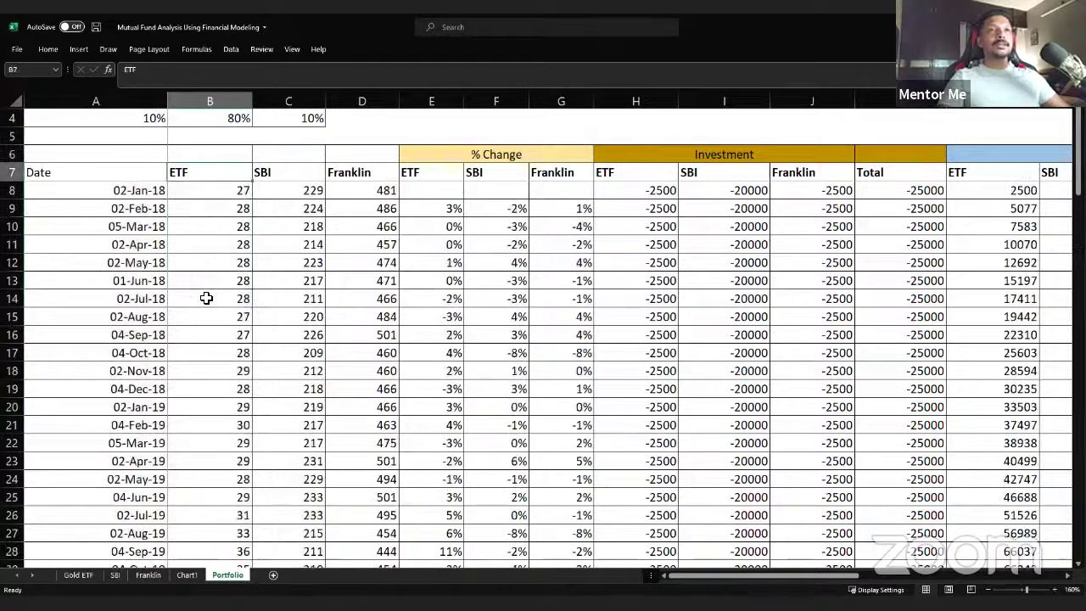
pyautogui.hotkey('ctrl', 'shift', 'Down')
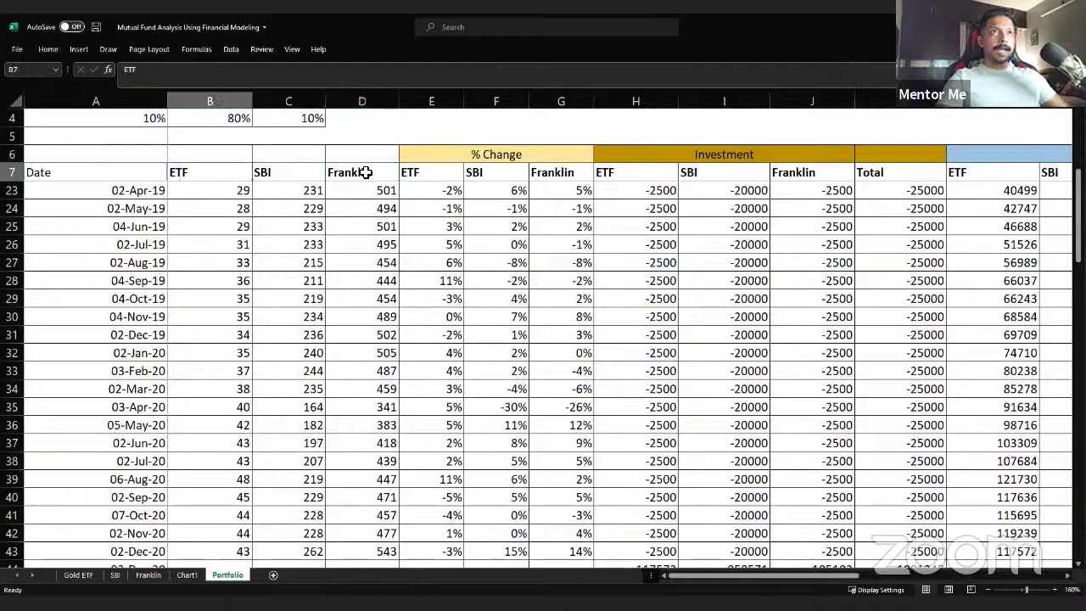
pyautogui.keyDown('shift'); pyautogui.click(364, 172); pyautogui.keyUp('shift')
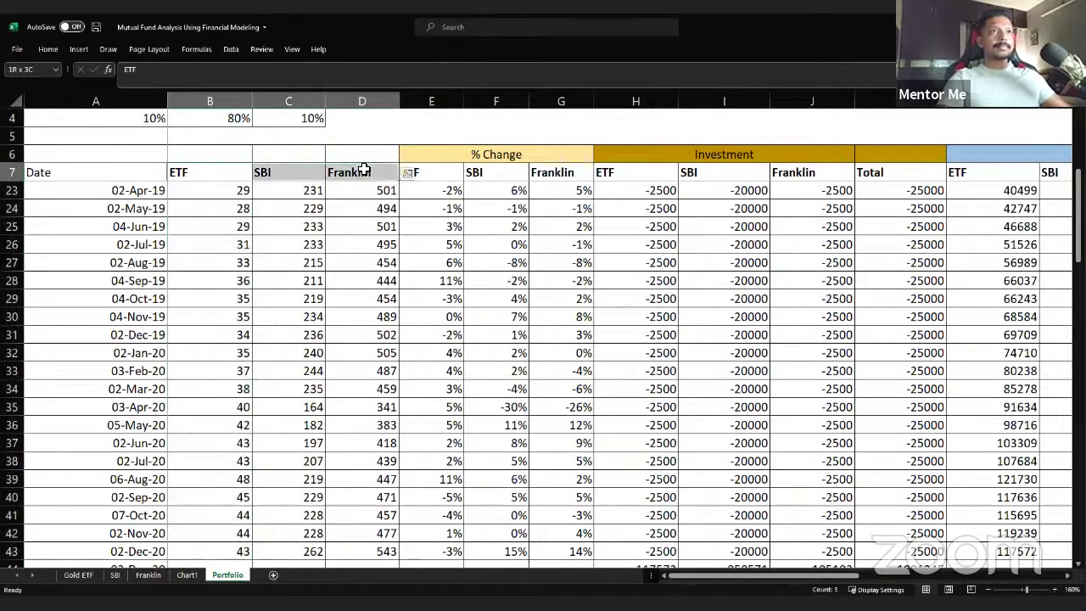
pyautogui.click(223, 173)
pyautogui.hotkey('ctrl', 'shift', 'Down')
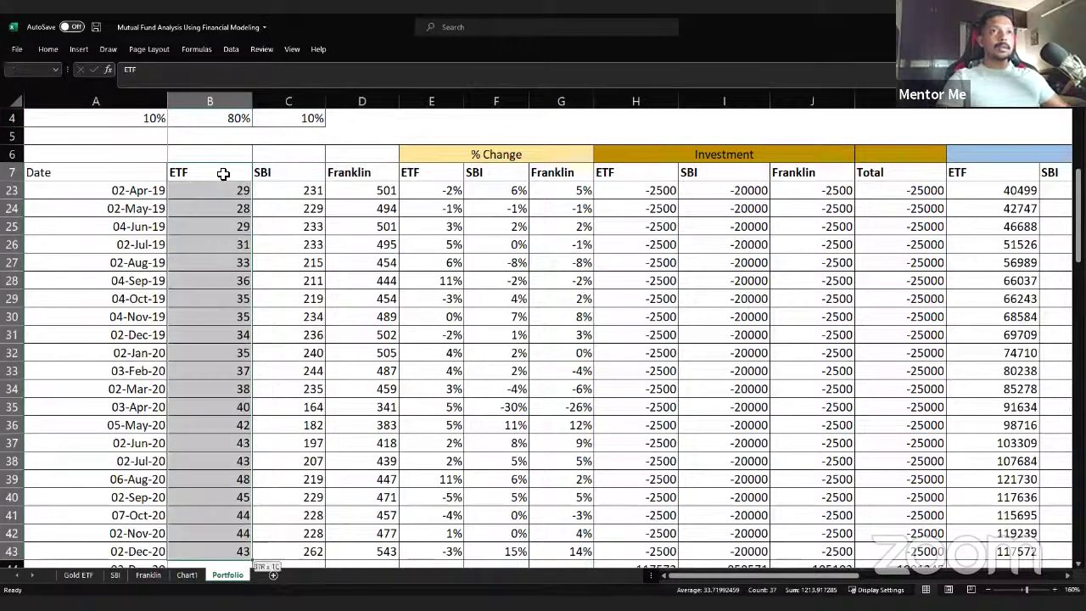
pyautogui.keyDown('ctrl'); pyautogui.click(365, 172); pyautogui.keyUp('ctrl')
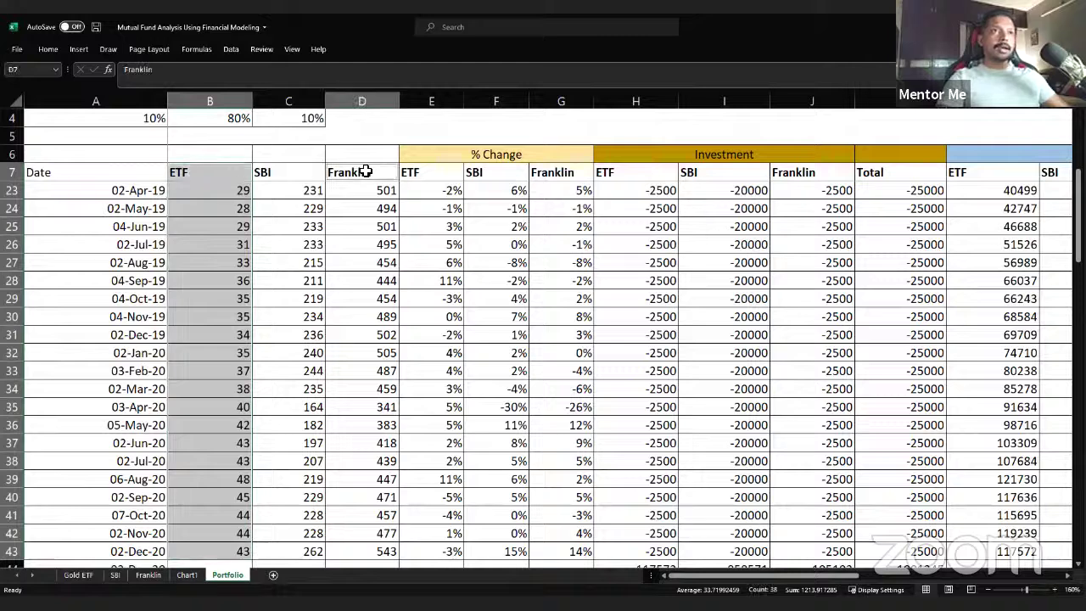
pyautogui.hotkey('ctrl', 'shift', 'Down')
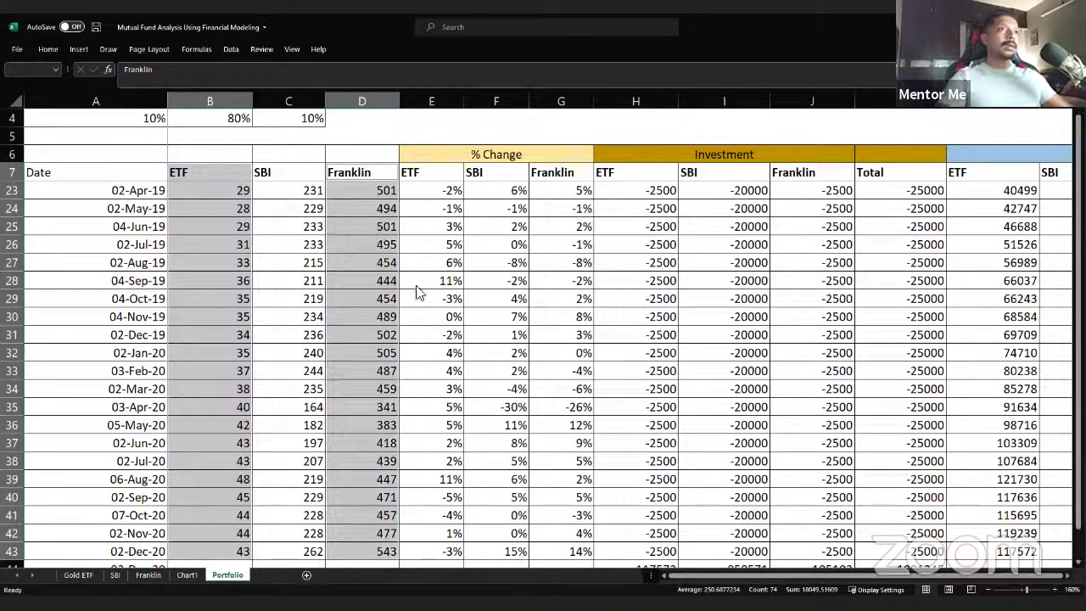
pyautogui.press('F11')
# Step: Change the chart to a combo with ETF and Franklin both as lines and Franklin on the secondary axis
pyautogui.rightClick(418, 291)
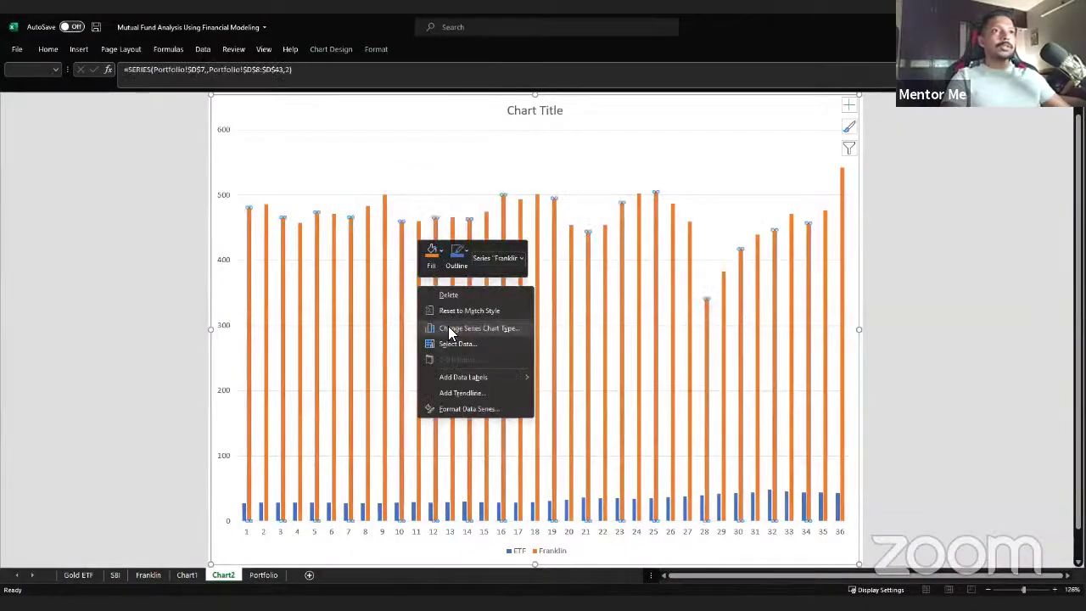
pyautogui.click(623, 381)
pyautogui.click(581, 273)
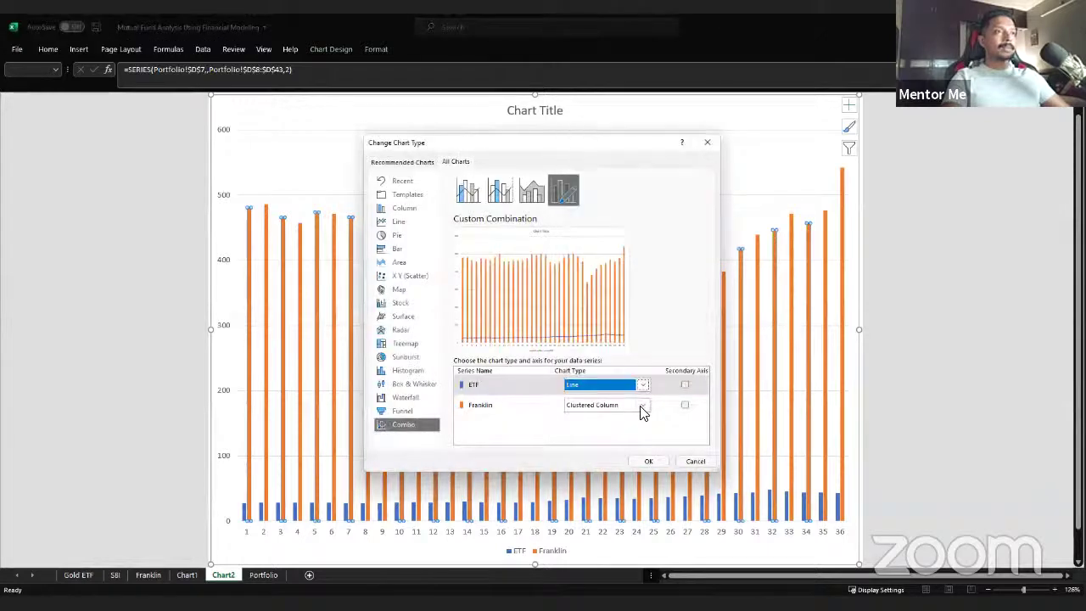
pyautogui.click(642, 404)
pyautogui.click(582, 288)
pyautogui.click(685, 405)
pyautogui.click(648, 463)
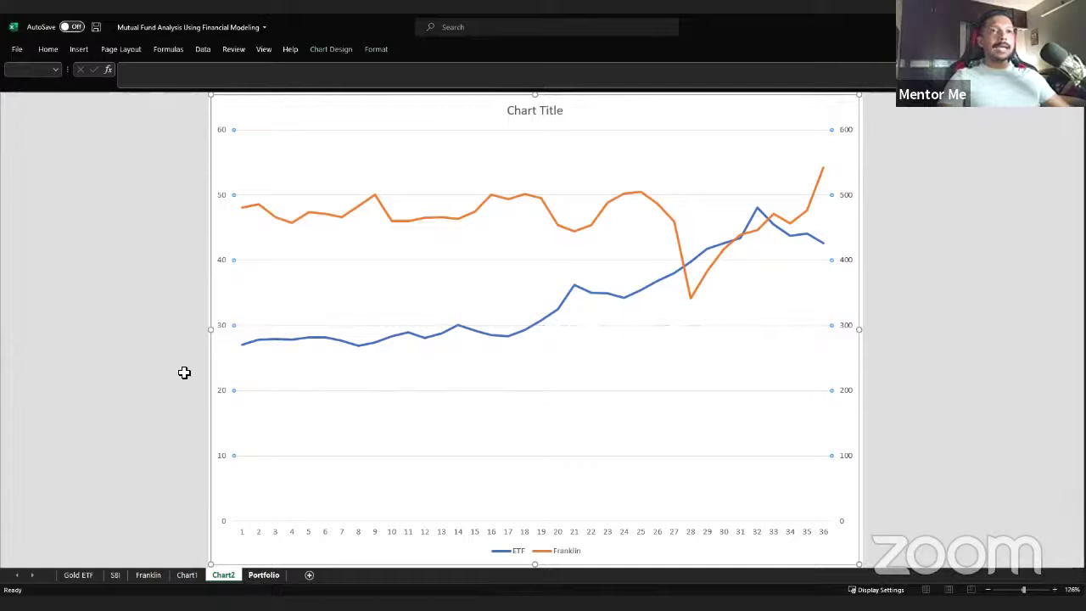
# Step: Start a CORREL formula in cell B51 of the Portfolio sheet's Correlation row
pyautogui.click(263, 575)
pyautogui.click(209, 533)
pyautogui.write('=')
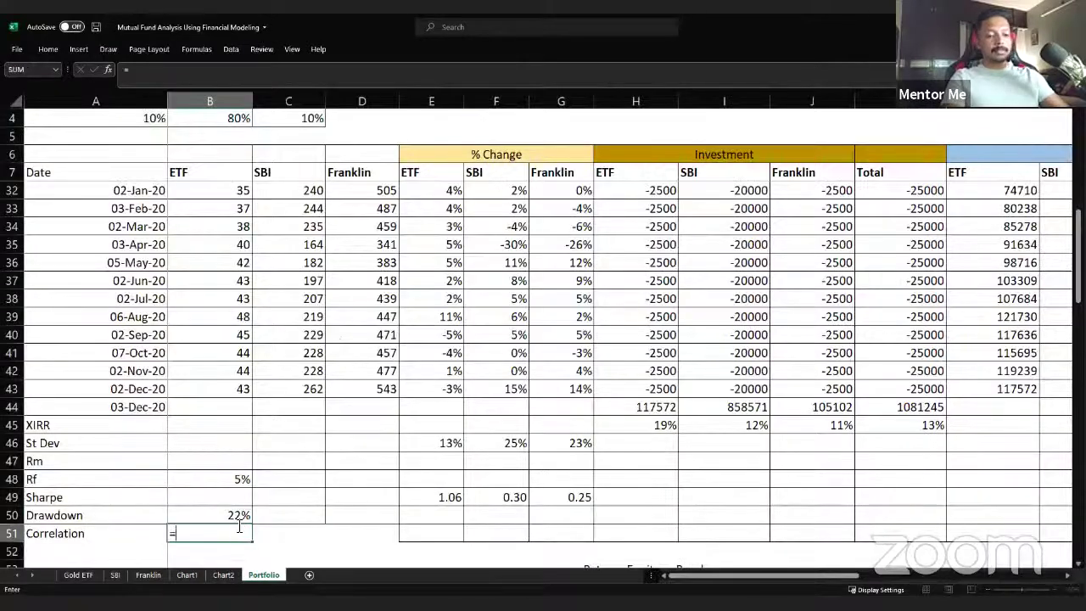
pyautogui.write('CORR')
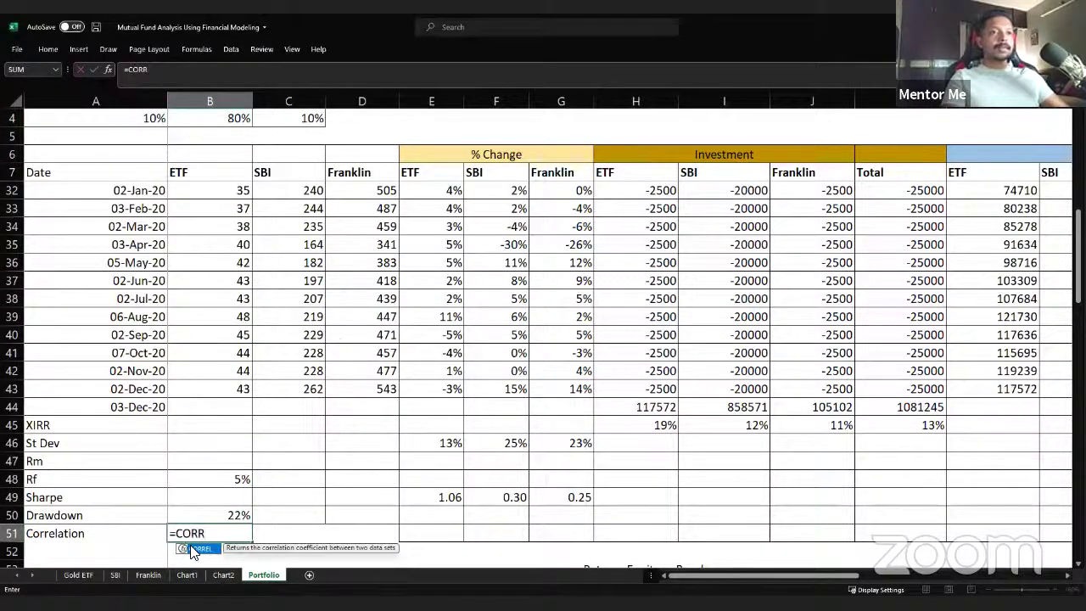
pyautogui.doubleClick(194, 548)
pyautogui.click(496, 373)
pyautogui.click(448, 377)
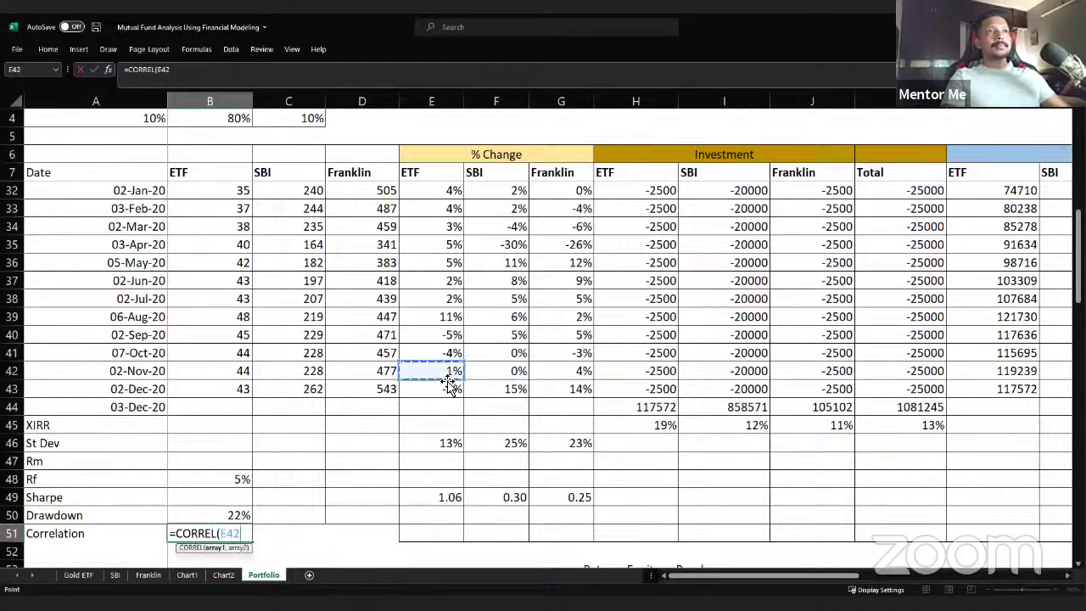
pyautogui.press('Return')
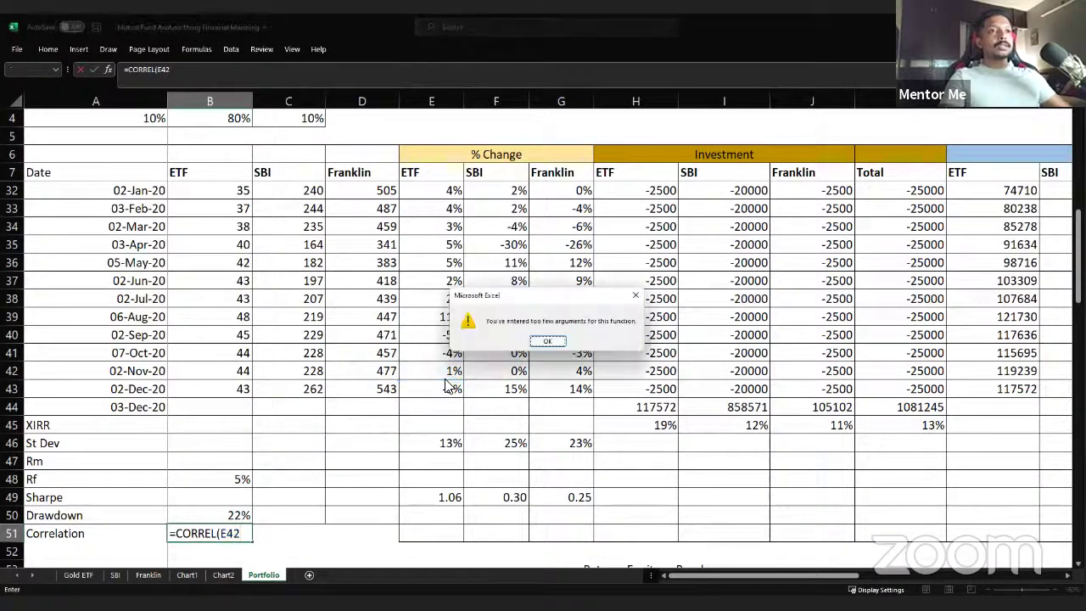
pyautogui.press('Return')
pyautogui.press('BackSpace')
# Step: Set the CORREL formula's first array to the ETF % Change values as the absolute range $E$9:$E$43
pyautogui.click(445, 390)
pyautogui.press('Up')
pyautogui.press('Up')
pyautogui.press('Up')
pyautogui.press('Up')
pyautogui.press('Up')
pyautogui.press('Up')
pyautogui.press('Up')
pyautogui.press('Up')
pyautogui.press('Up')
pyautogui.press('Up')
pyautogui.press('Up')
pyautogui.press('Up')
pyautogui.press('Up')
pyautogui.press('Up')
pyautogui.press('Up')
pyautogui.press('Up')
pyautogui.press('Up')
pyautogui.press('Up')
pyautogui.press('Up')
pyautogui.press('Up')
pyautogui.press('Up')
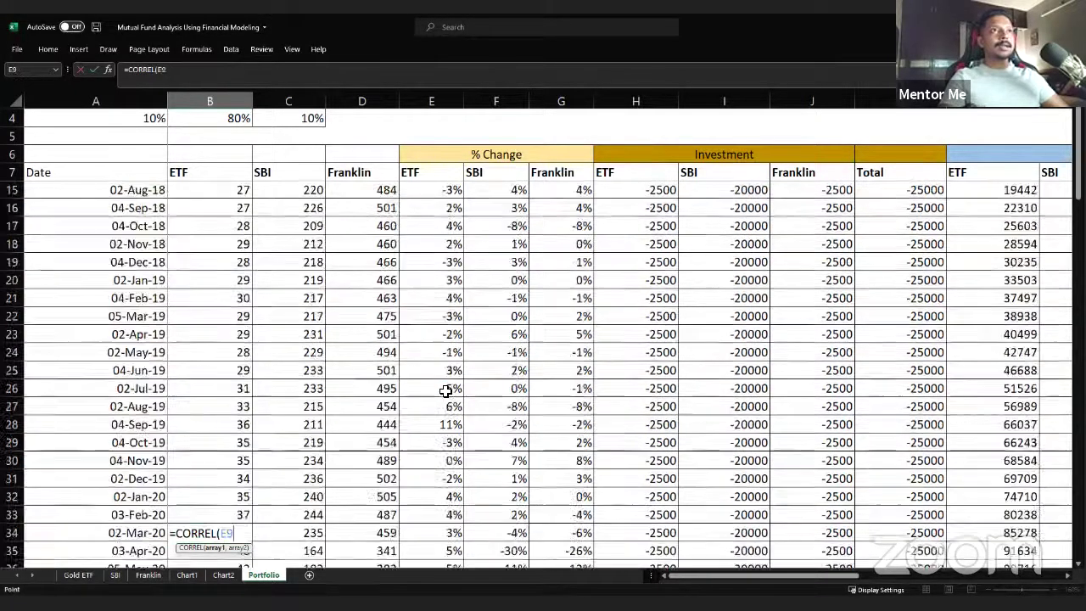
pyautogui.hotkey('shift', 'Down')
pyautogui.hotkey('shift', 'Down')
pyautogui.hotkey('shift', 'Down')
pyautogui.hotkey('shift', 'Down')
pyautogui.hotkey('shift', 'Down')
pyautogui.hotkey('shift', 'Down')
pyautogui.hotkey('shift', 'Down')
pyautogui.hotkey('shift', 'Down')
pyautogui.hotkey('shift', 'Down')
pyautogui.hotkey('shift', 'Down')
pyautogui.hotkey('shift', 'Down')
pyautogui.hotkey('shift', 'Down')
pyautogui.hotkey('shift', 'Down')
pyautogui.hotkey('shift', 'Down')
pyautogui.hotkey('shift', 'Down')
pyautogui.hotkey('shift', 'Down')
pyautogui.hotkey('shift', 'Down')
pyautogui.hotkey('shift', 'Down')
pyautogui.hotkey('shift', 'Down')
pyautogui.hotkey('shift', 'Down')
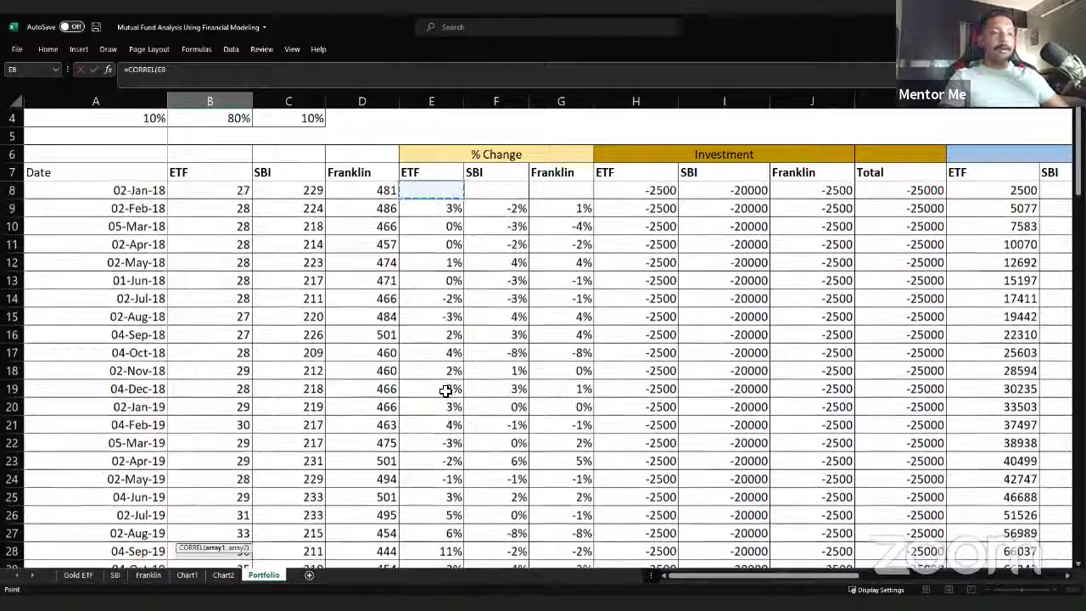
pyautogui.scroll(-1, 446, 390)
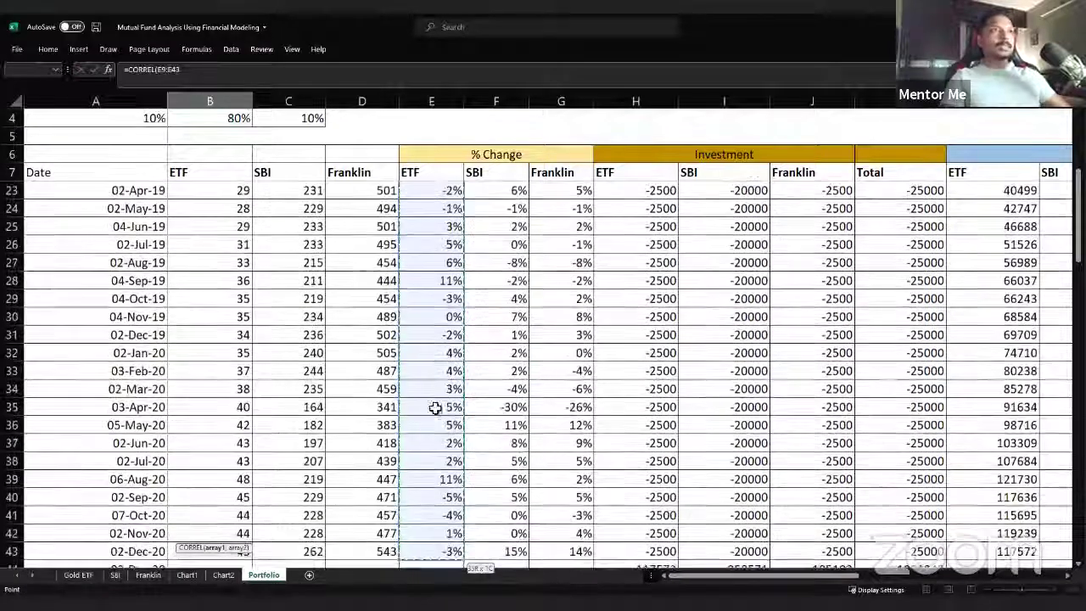
pyautogui.press('F4')
# Step: Complete the CORREL formula with the Franklin % Change range G23:G43 as the second array
pyautogui.write(',')
pyautogui.click(578, 190)
pyautogui.hotkey('ctrl', 'shift', 'Down')
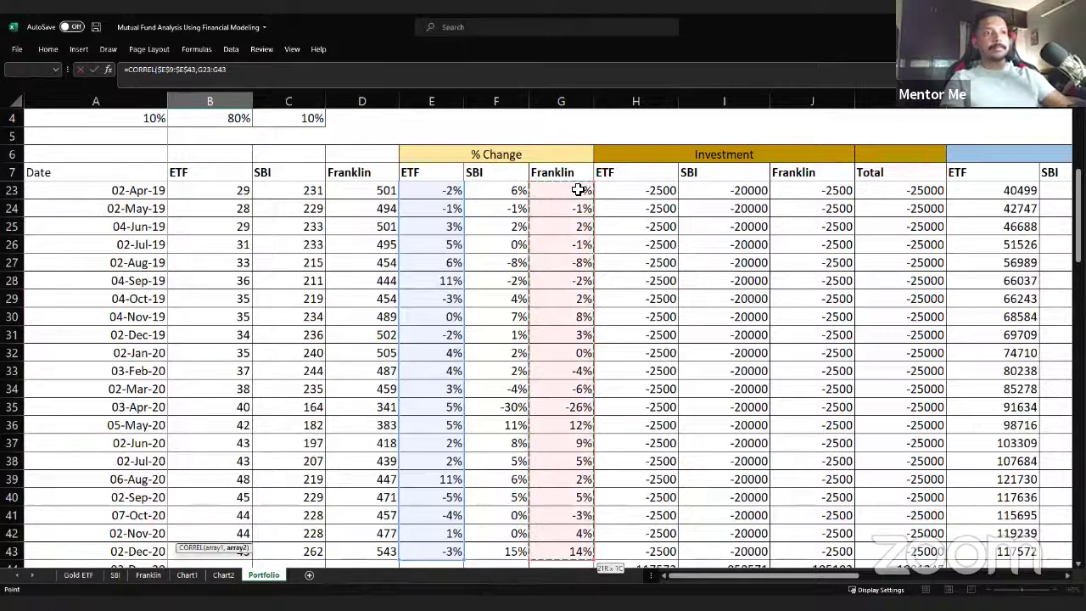
pyautogui.write(')')
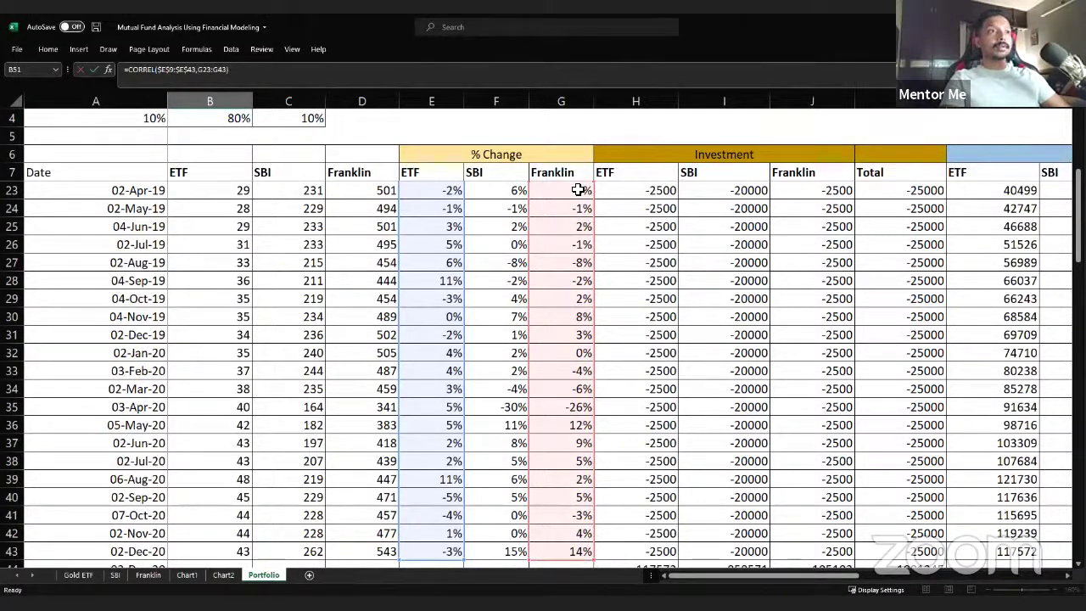
# Step: Re-enter the CORREL formula in B51 with the ETF prices $B$8:$B$43 as the first array
pyautogui.scroll(-3, 492, 332)
pyautogui.click(241, 529)
pyautogui.write('=CORR')
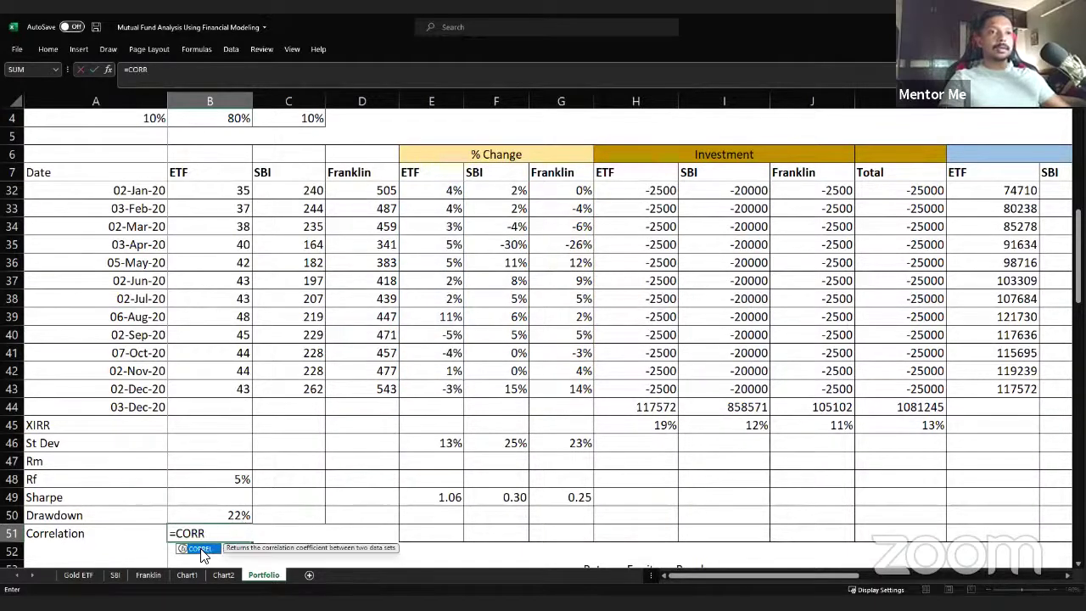
pyautogui.doubleClick(202, 550)
pyautogui.click(246, 388)
pyautogui.hotkey('ctrl', 'Up')
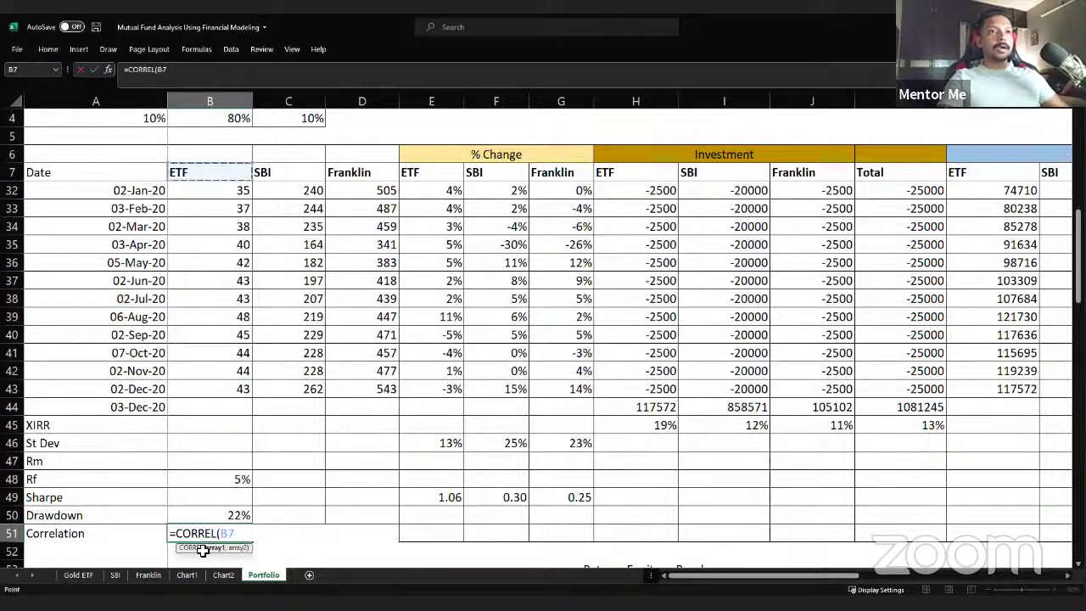
pyautogui.scroll(5, 258, 388)
pyautogui.scroll(3, 259, 389)
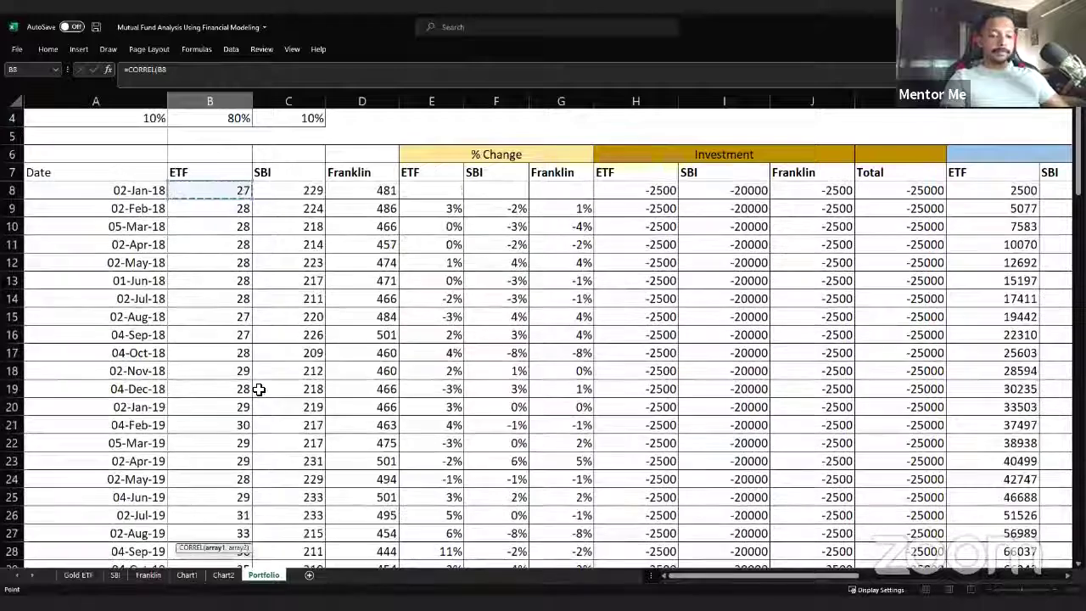
pyautogui.hotkey('ctrl', 'shift', 'Down')
pyautogui.press('F4')
pyautogui.write(',')
# Step: Complete the formula with the Franklin prices $D$8:$D$43 as the second array
pyautogui.click(359, 191)
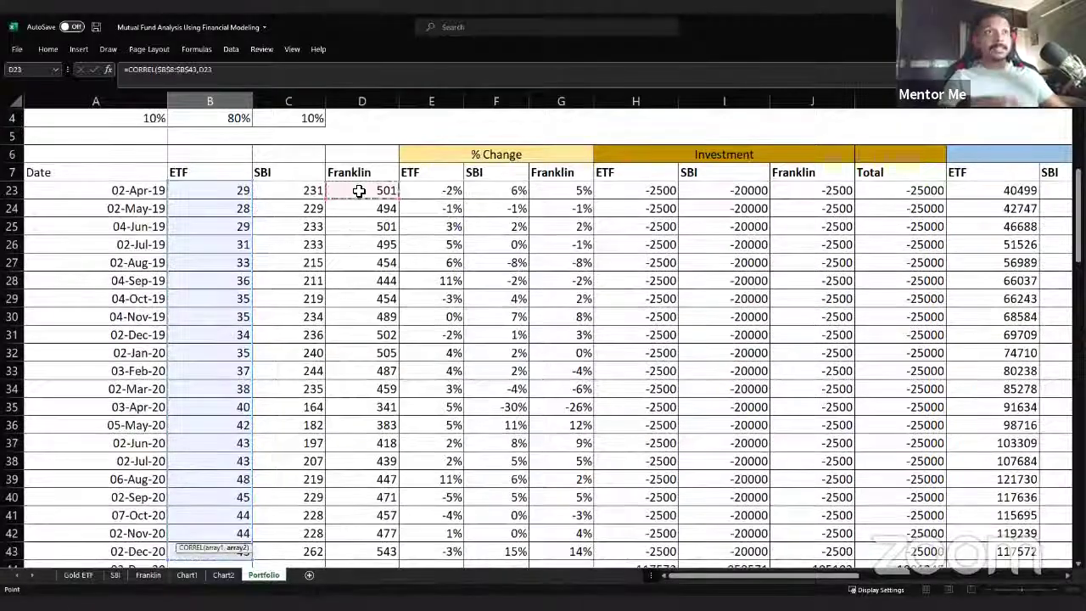
pyautogui.press('Up')
pyautogui.press('Up')
pyautogui.press('Up')
pyautogui.press('Up')
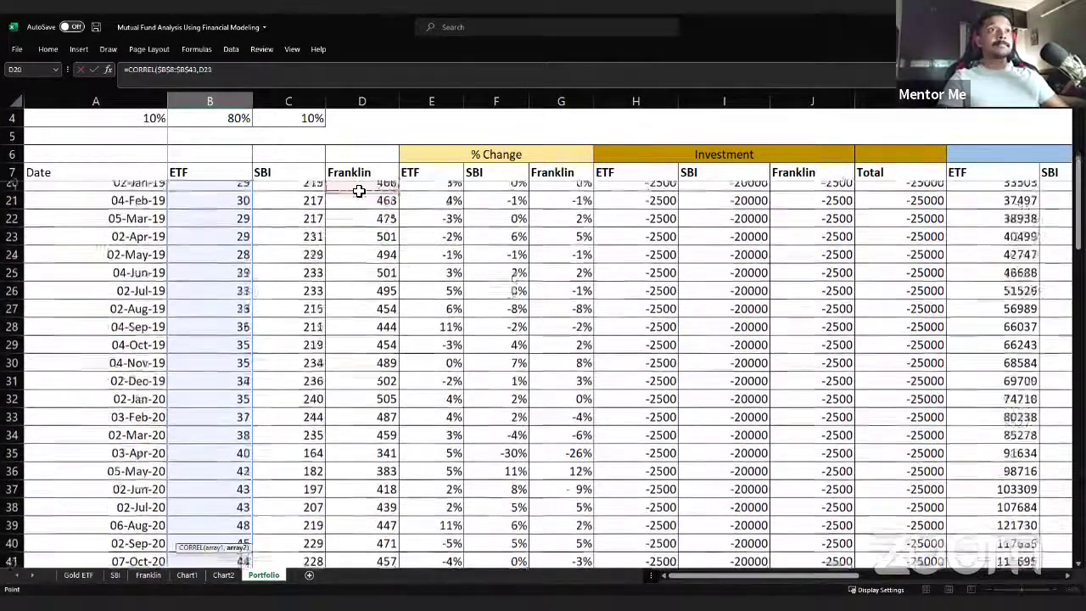
pyautogui.press('Up')
pyautogui.press('Up')
pyautogui.press('Up')
pyautogui.press('Up')
pyautogui.press('Up')
pyautogui.press('Up')
pyautogui.press('Up')
pyautogui.press('Up')
pyautogui.press('Up')
pyautogui.press('Up')
pyautogui.press('Up')
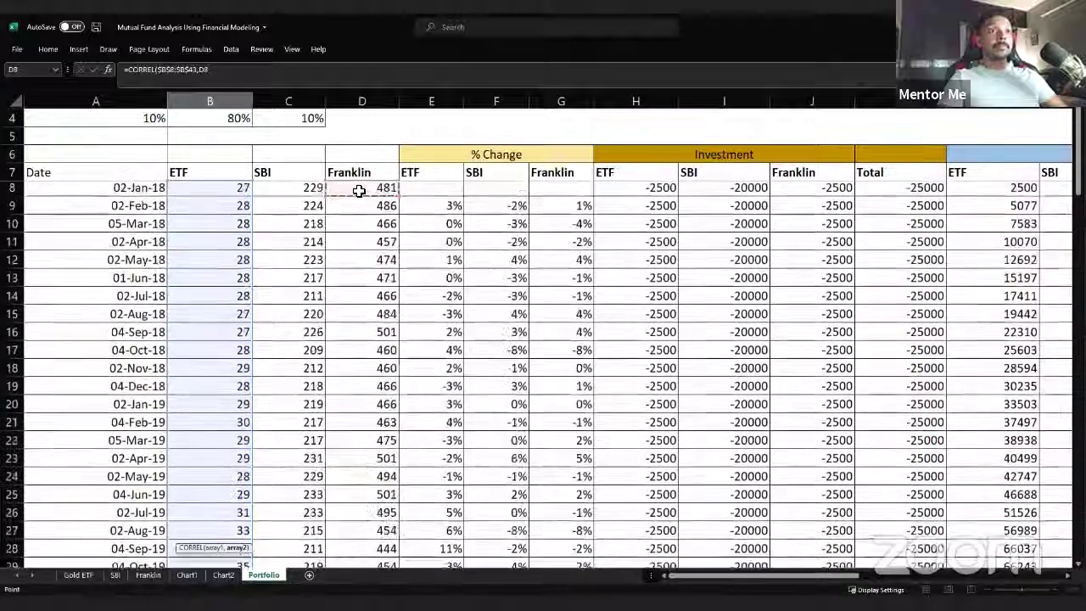
pyautogui.hotkey('ctrl', 'shift', 'Down')
pyautogui.write(')')
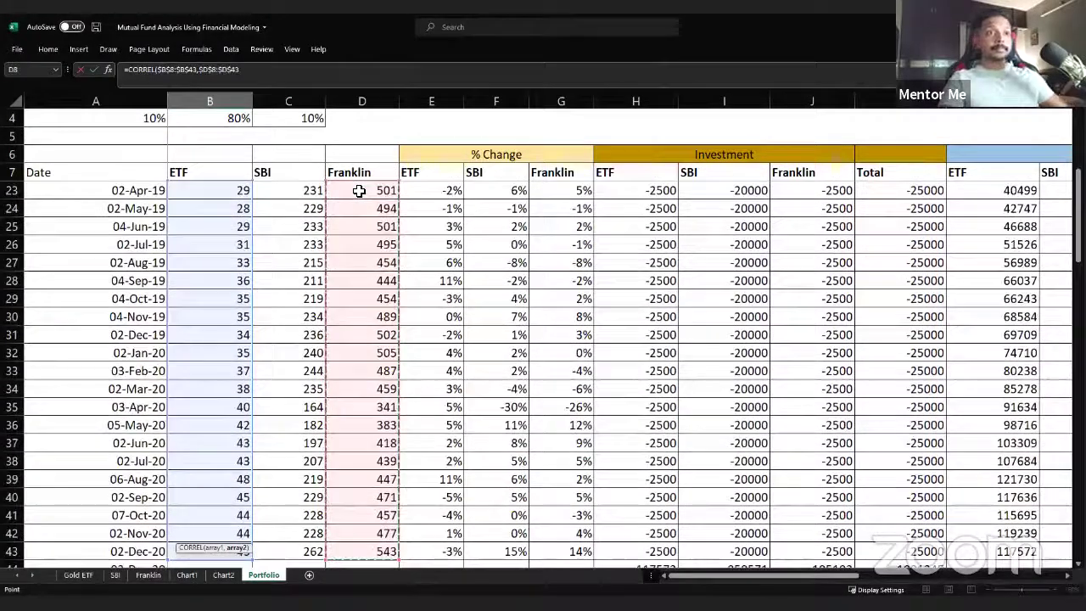
pyautogui.press('Return')
pyautogui.click(219, 535)
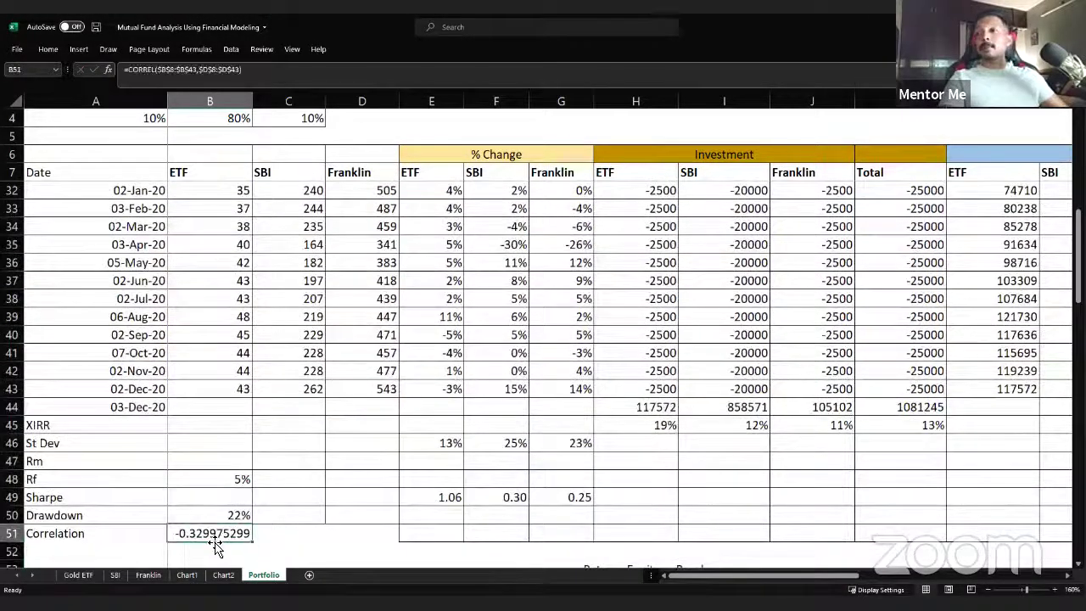
# Step: Change the CORREL formula's second array in B51 to the SBI prices $C$8:$C$43
pyautogui.press('F2')
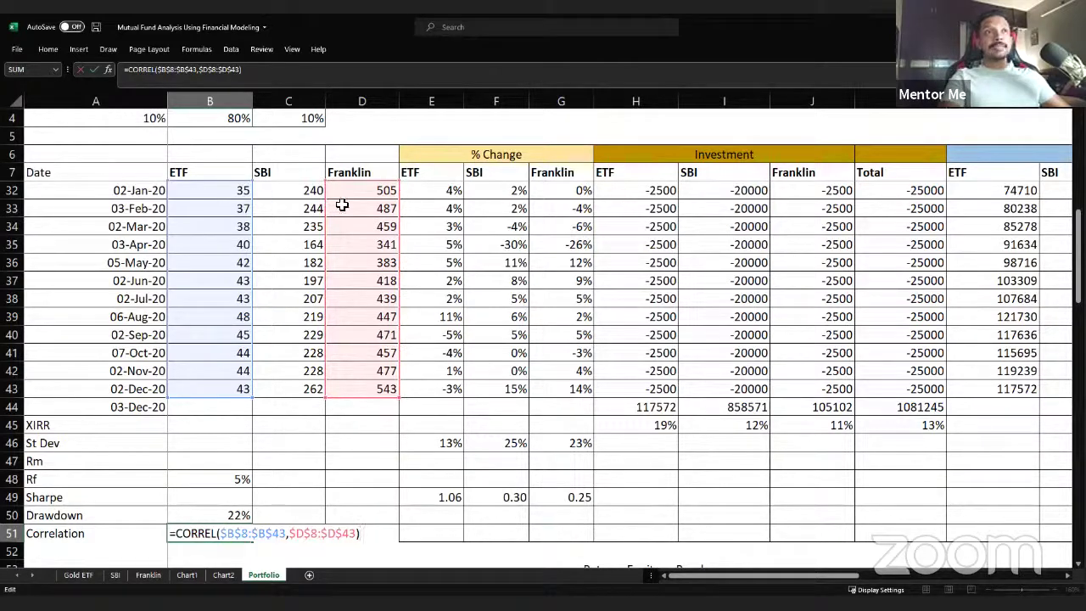
pyautogui.moveTo(318, 209); pyautogui.dragTo(291, 209)
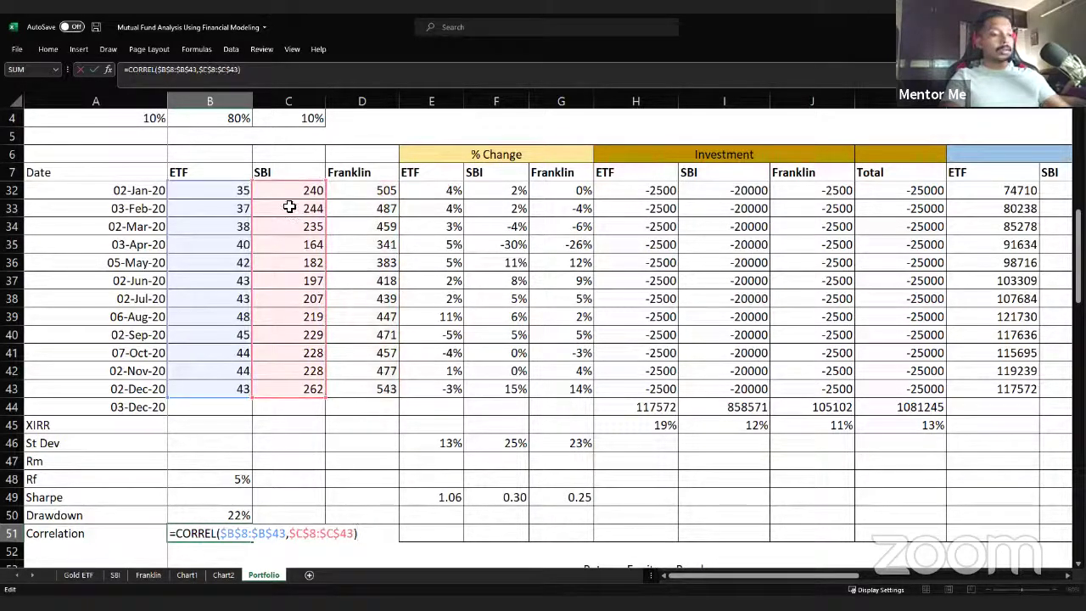
pyautogui.press('Return')
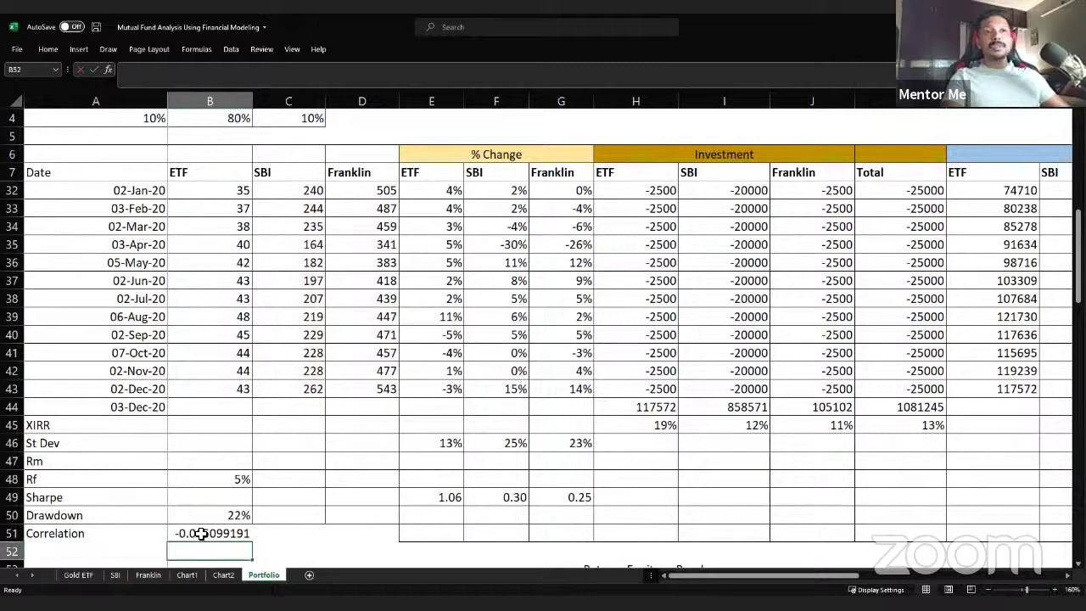
# Step: Change the B51 formula to correlate SBI prices $C$8:$C$43 with Franklin prices $D$8:$D$43, and check its ranges
pyautogui.press('Up')
pyautogui.press('F2')
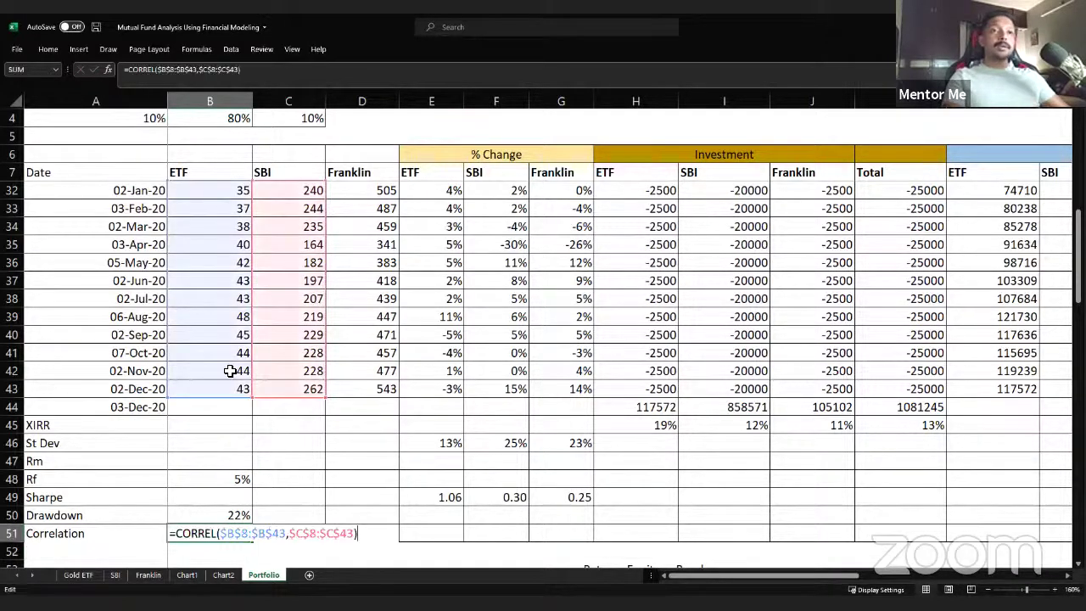
pyautogui.moveTo(263, 215); pyautogui.dragTo(347, 207)
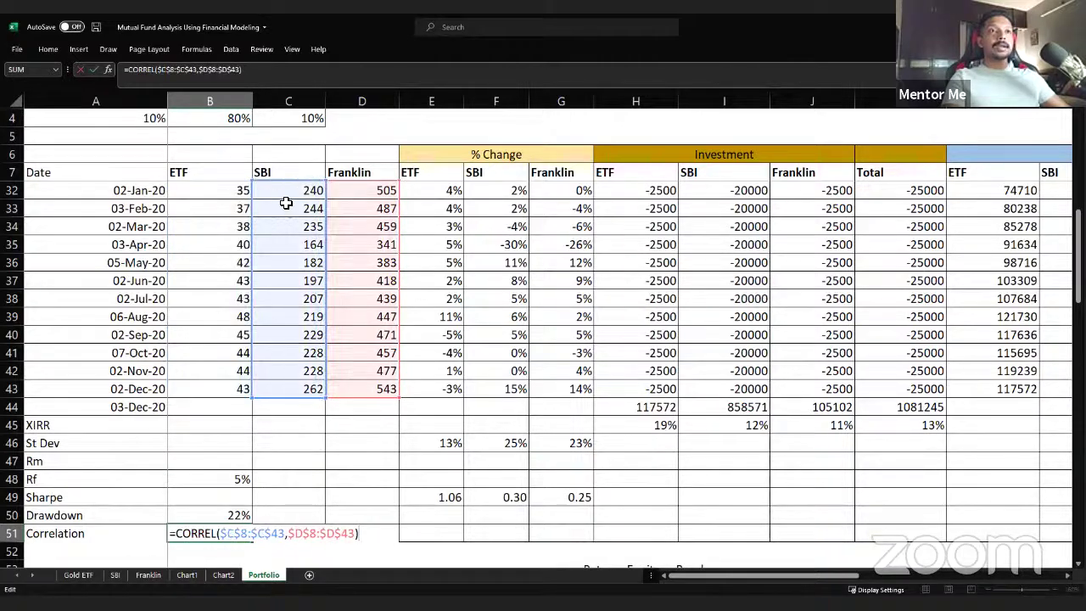
pyautogui.press('Return')
pyautogui.click(213, 531)
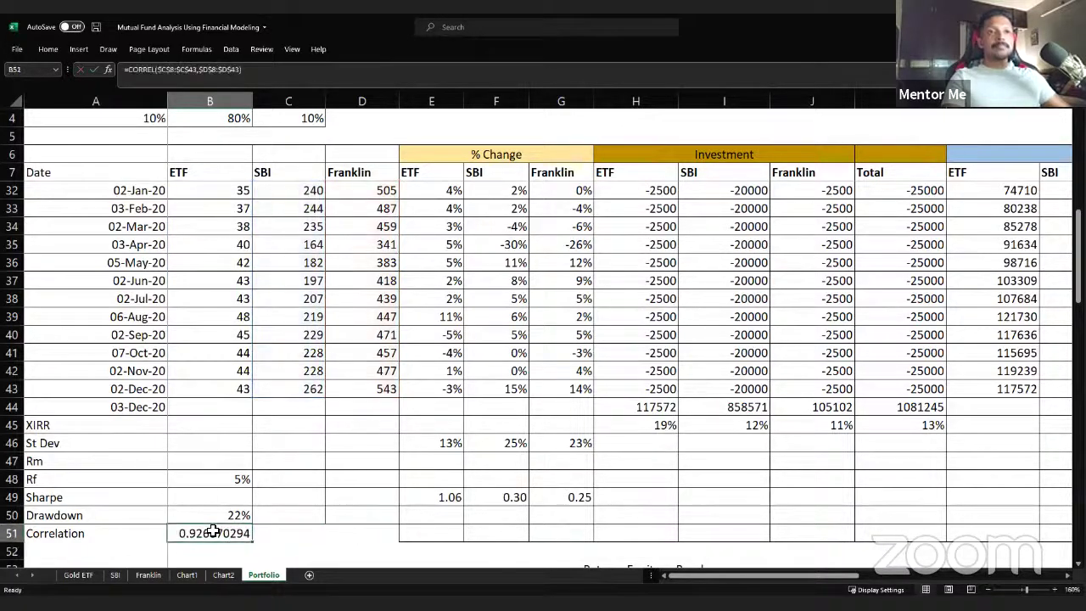
pyautogui.doubleClick(213, 532)
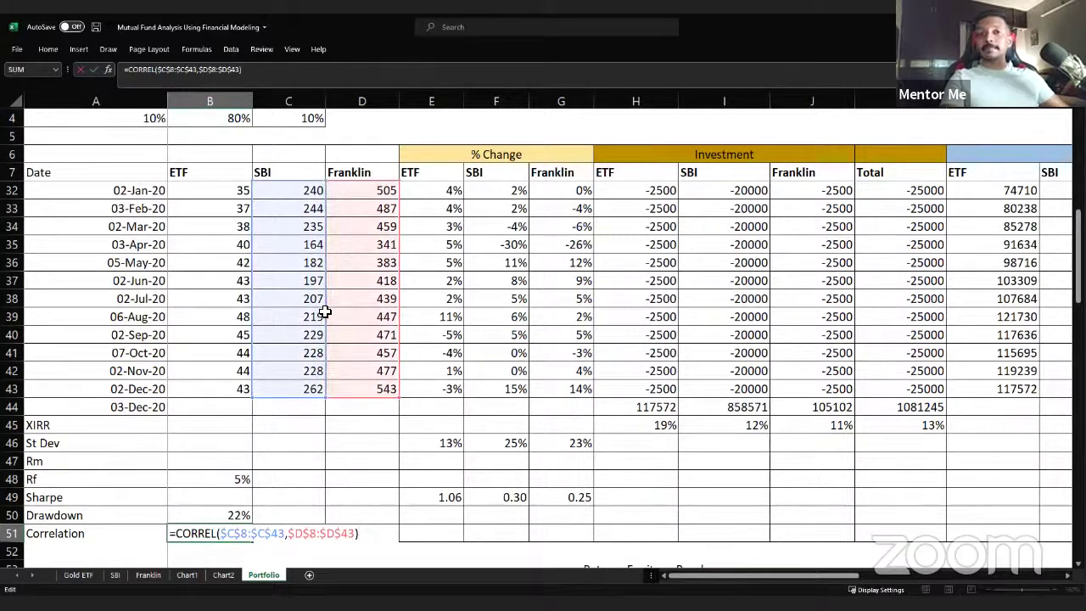
pyautogui.hotkey('ctrl', 'Return')
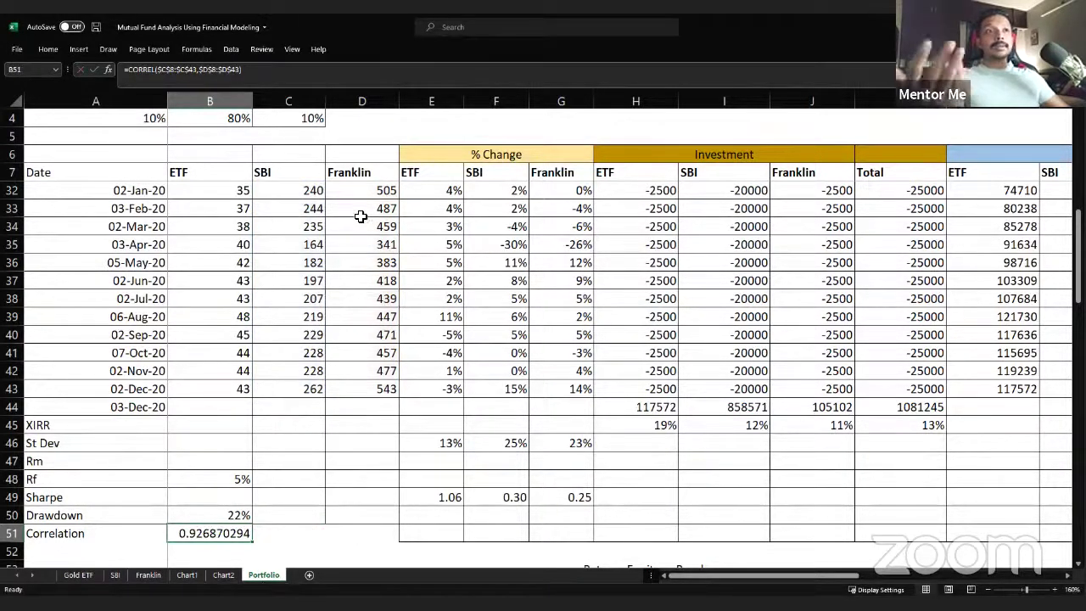
pyautogui.press('F2')
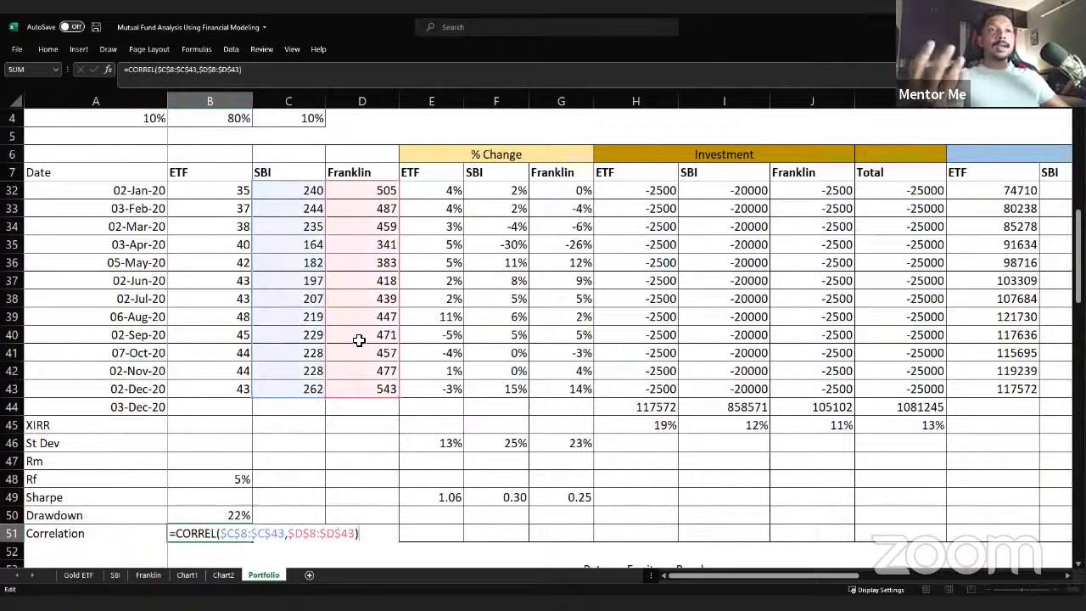
pyautogui.press('Escape')
# Step: Create a chart sheet from the SBI and Franklin price columns, C7:D43
pyautogui.click(308, 183)
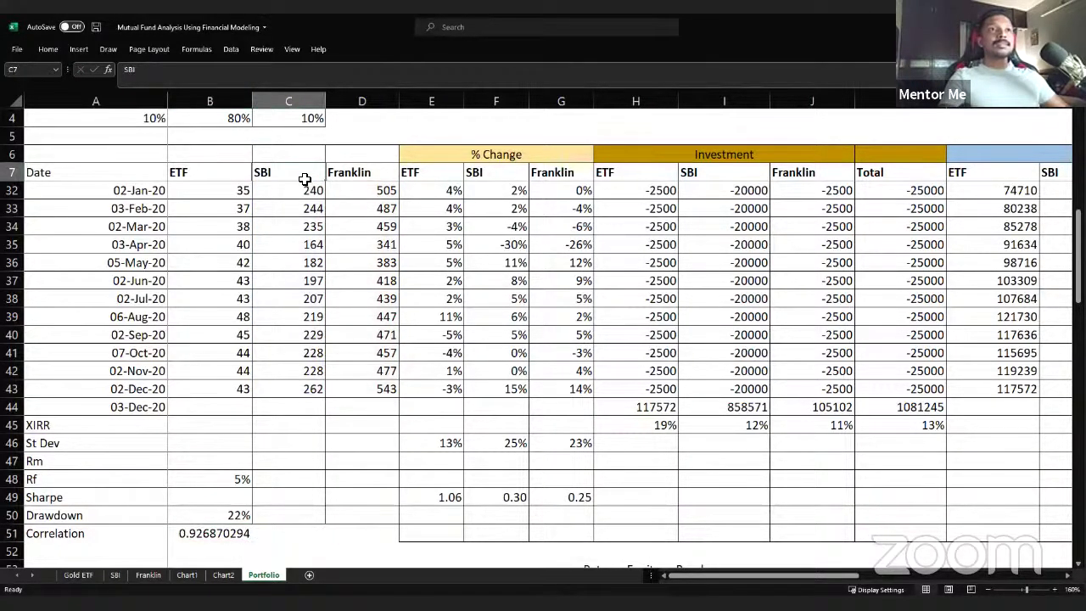
pyautogui.hotkey('ctrl', 'Up')
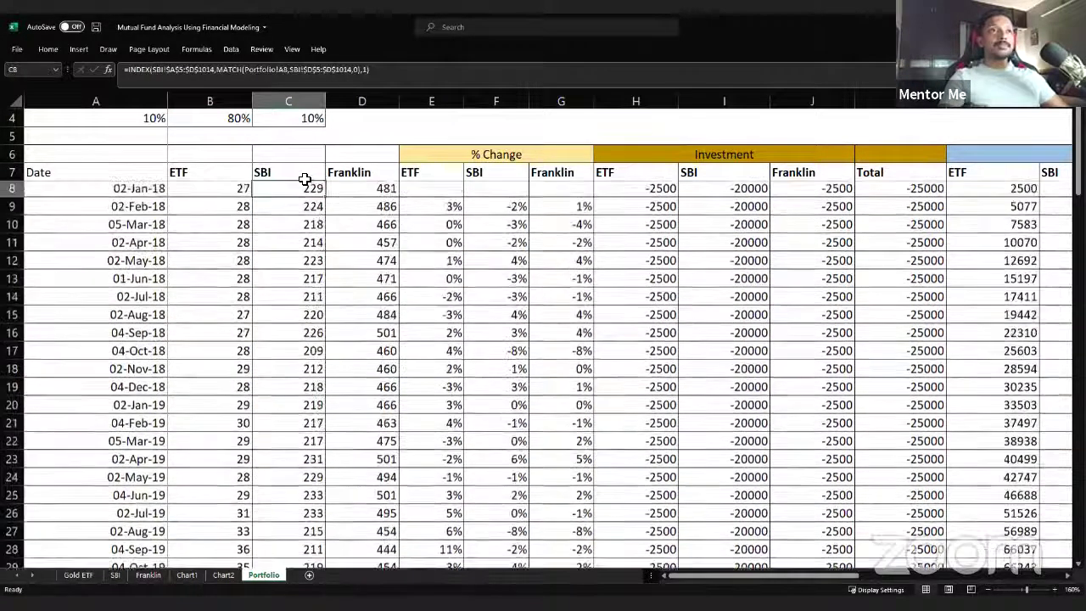
pyautogui.hotkey('ctrl', 'Up')
pyautogui.hotkey('shift', 'Right')
pyautogui.hotkey('ctrl', 'shift', 'Down')
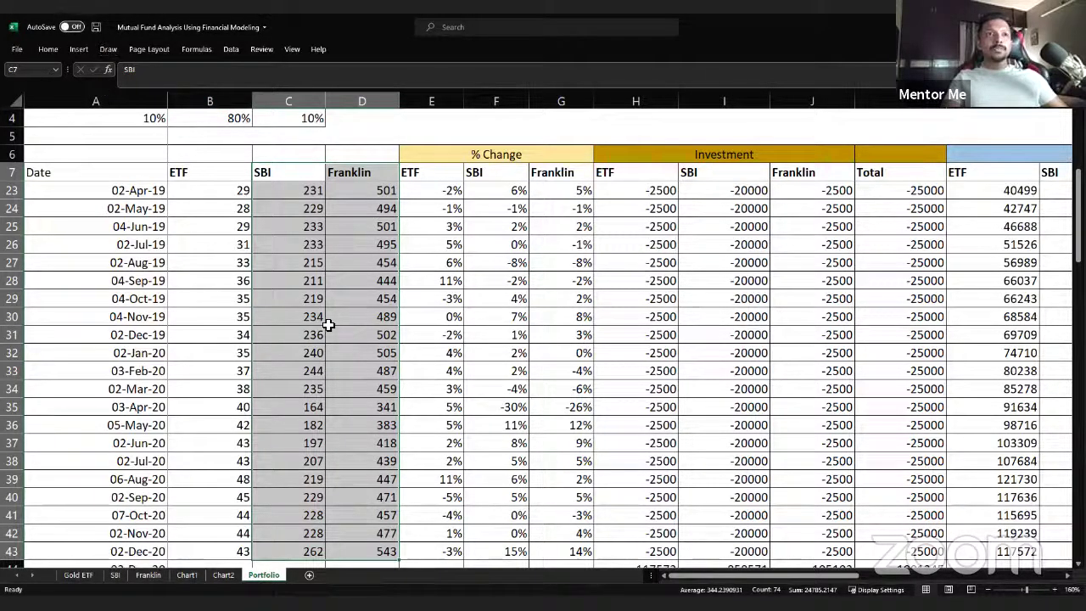
pyautogui.press('F11')
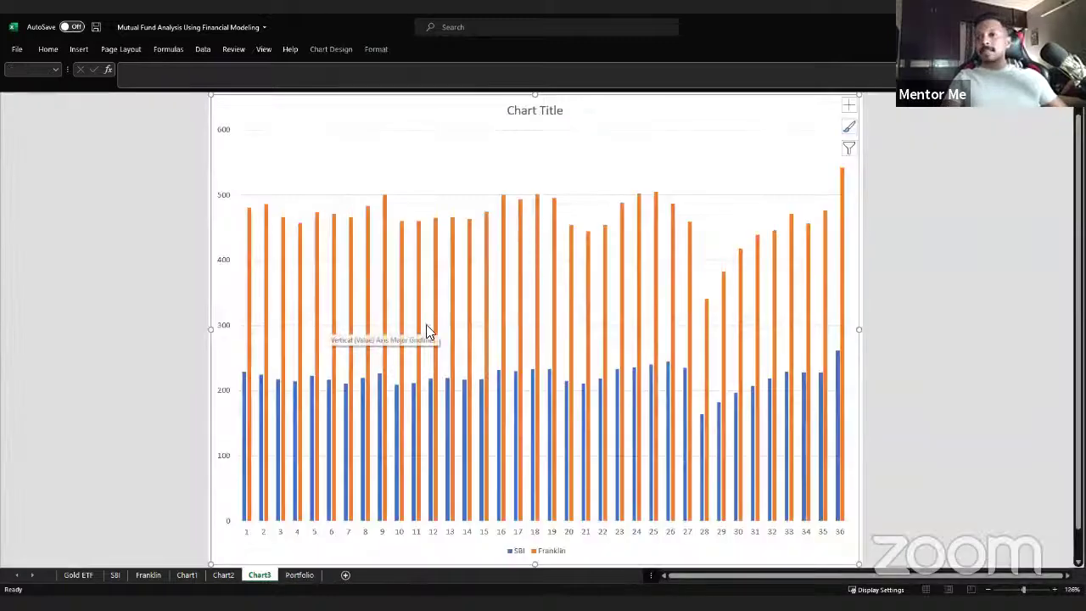
pyautogui.rightClick(462, 331)
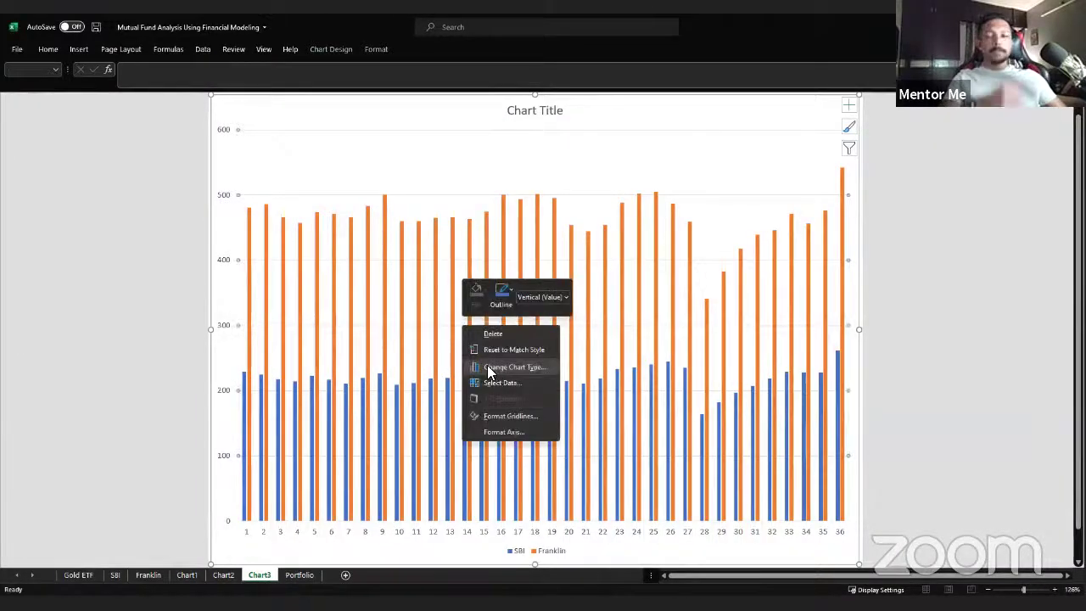
pyautogui.click(488, 366)
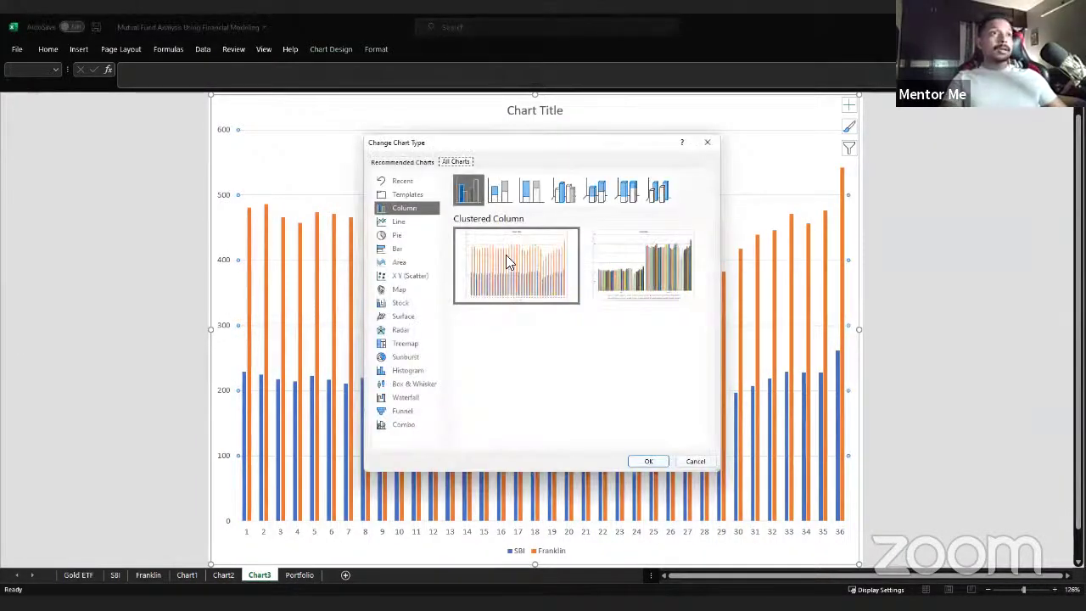
pyautogui.click(648, 461)
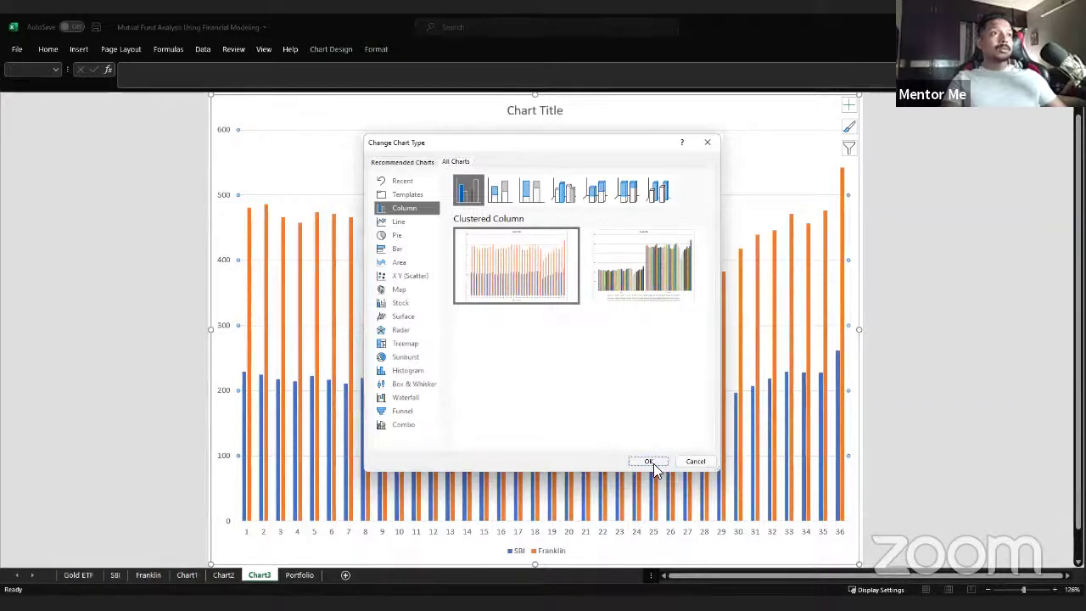
# Step: Change the chart to a combo with SBI and Franklin both as lines and Franklin on the secondary axis
pyautogui.rightClick(622, 353)
pyautogui.click(672, 394)
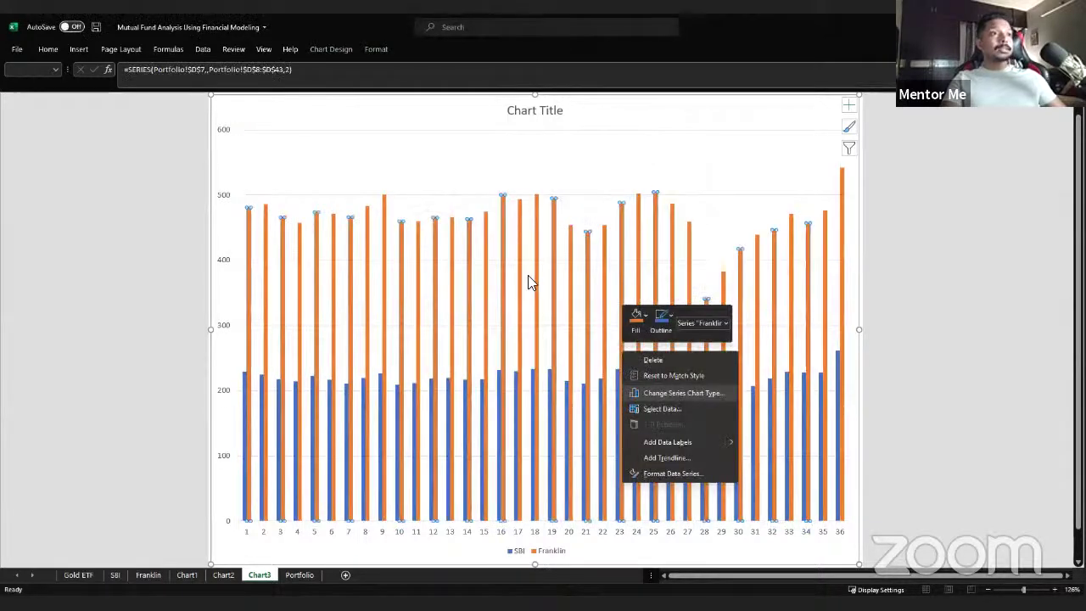
pyautogui.click(624, 384)
pyautogui.click(581, 281)
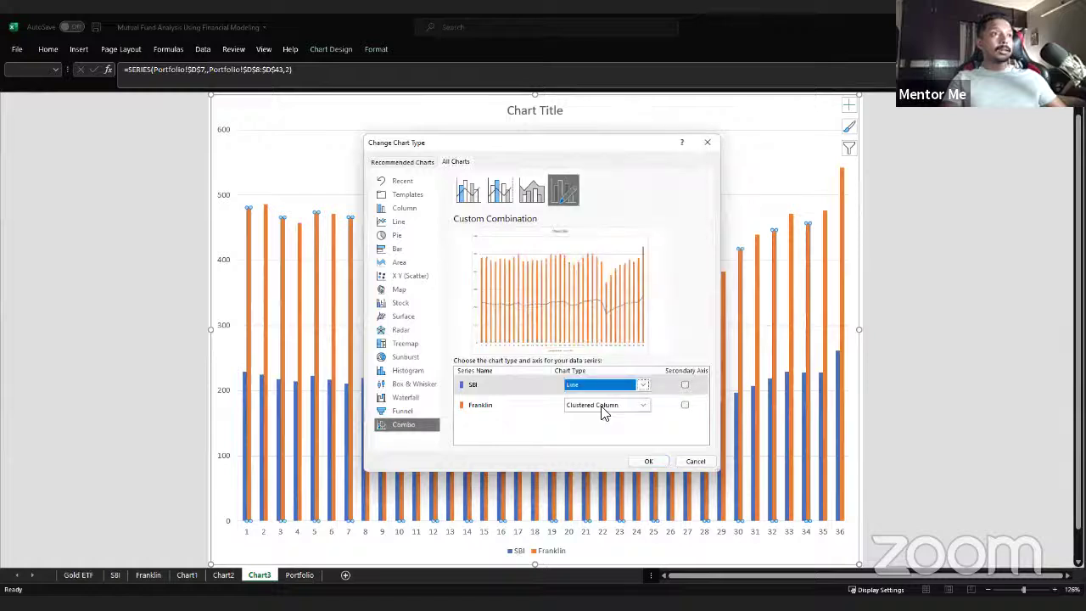
pyautogui.click(642, 405)
pyautogui.click(582, 284)
pyautogui.click(685, 405)
pyautogui.click(651, 461)
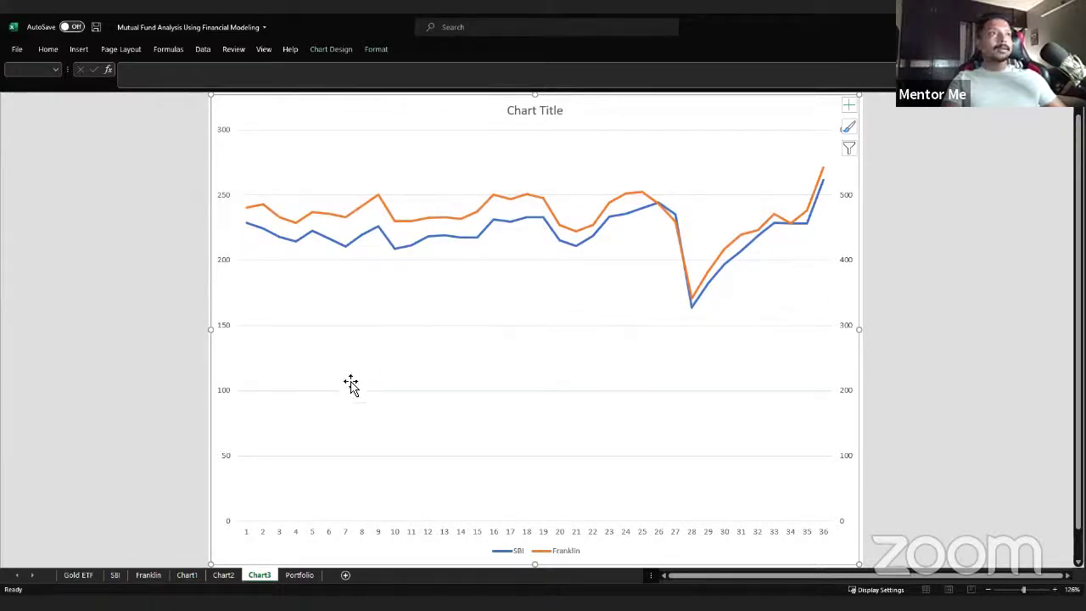
# Step: Return to the Portfolio sheet and examine the fund prices, the correlation row and the equity-versus-bonds and alternative-investments return tables
pyautogui.click(302, 577)
pyautogui.click(318, 179)
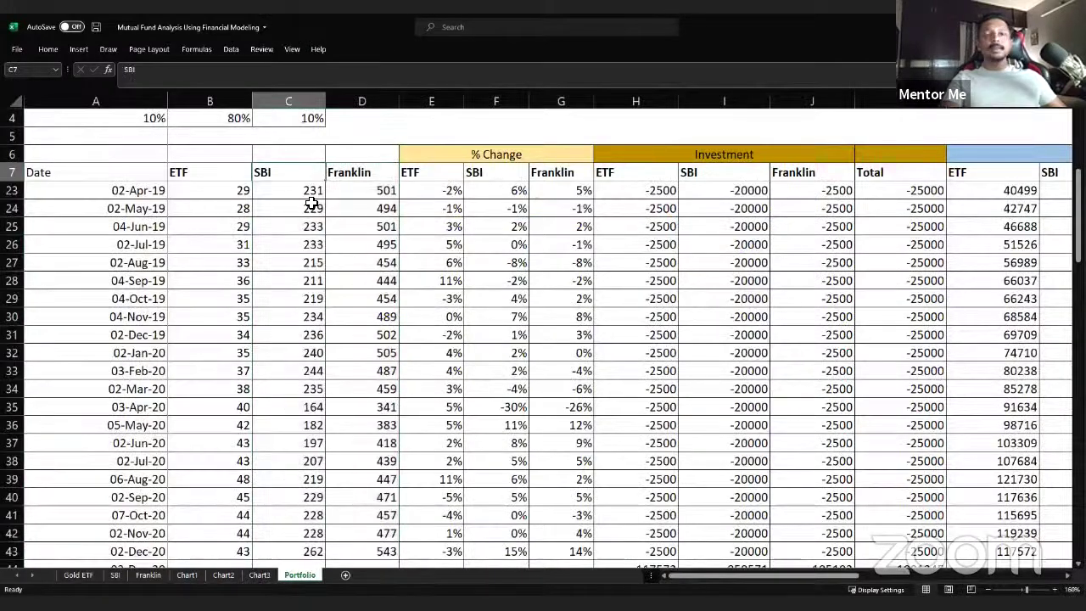
pyautogui.click(300, 242)
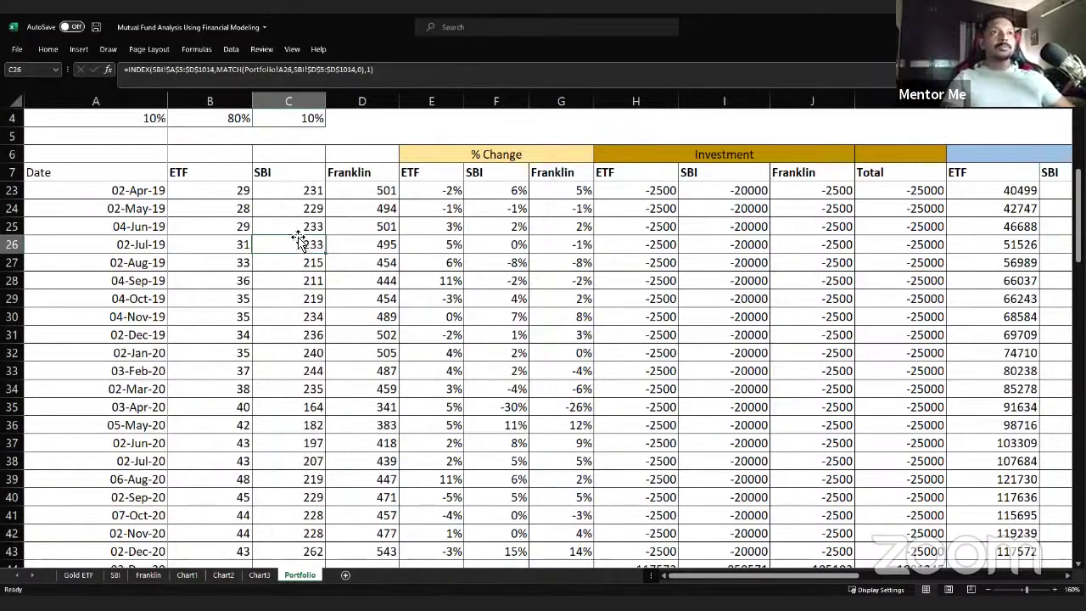
pyautogui.press('Down')
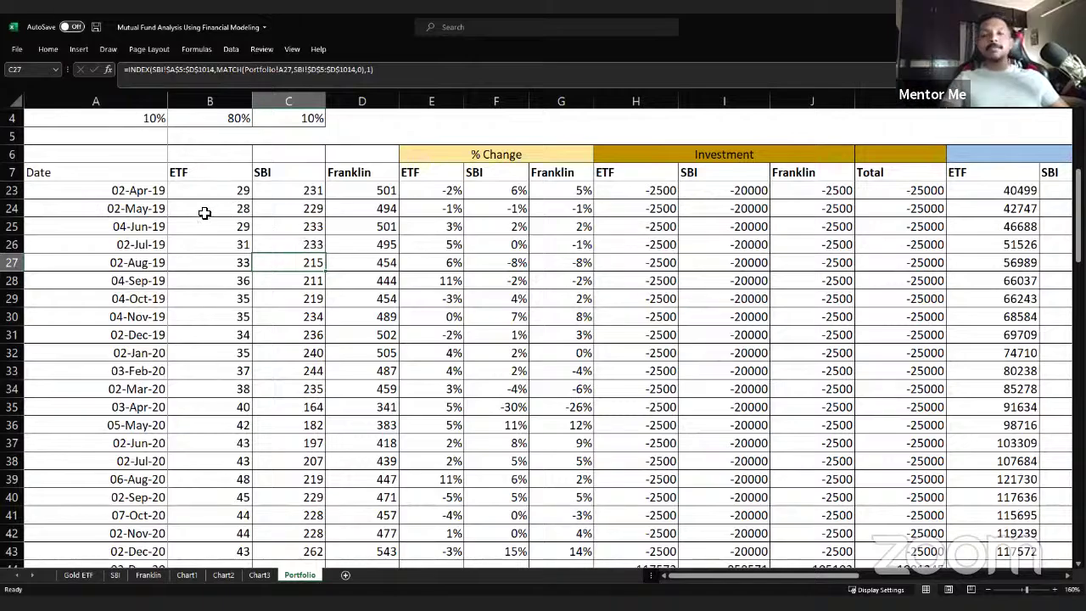
pyautogui.scroll(-11, 270, 238)
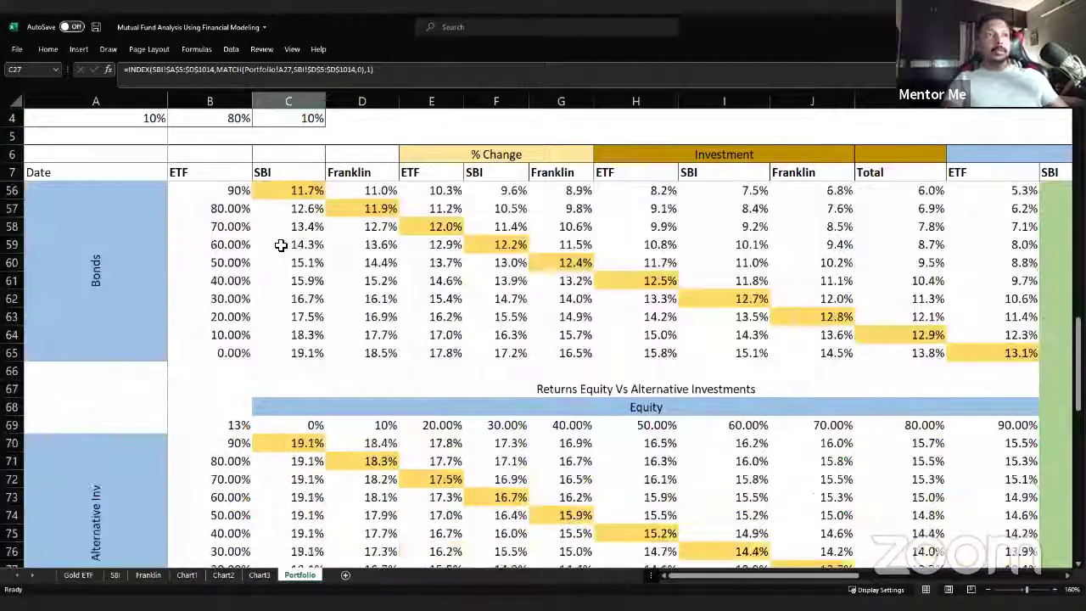
pyautogui.scroll(5, 487, 396)
pyautogui.scroll(-2, 286, 291)
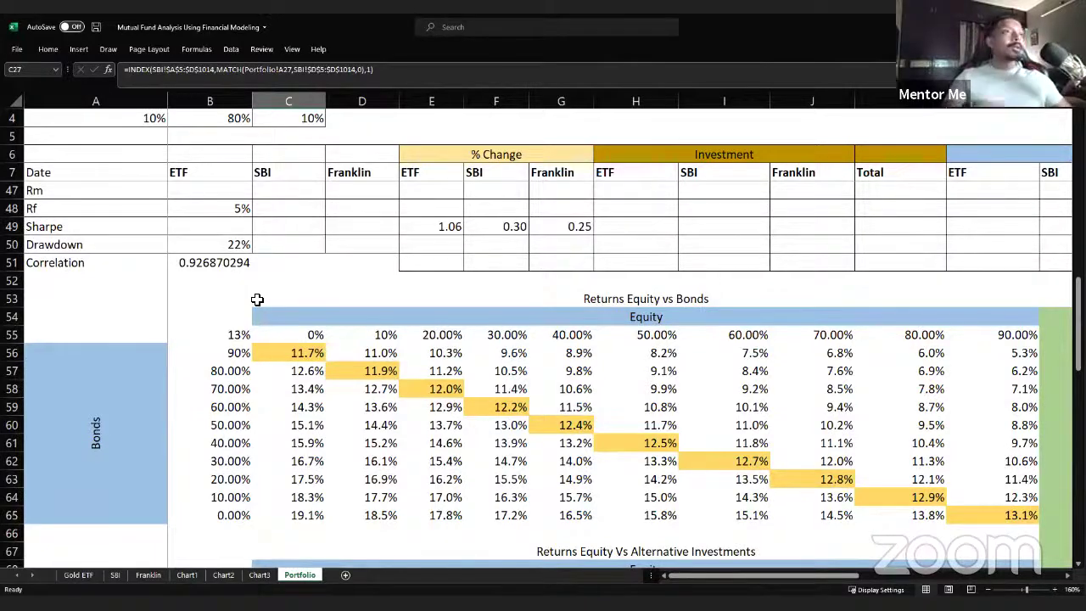
pyautogui.scroll(3, 352, 327)
pyautogui.scroll(-6, 337, 332)
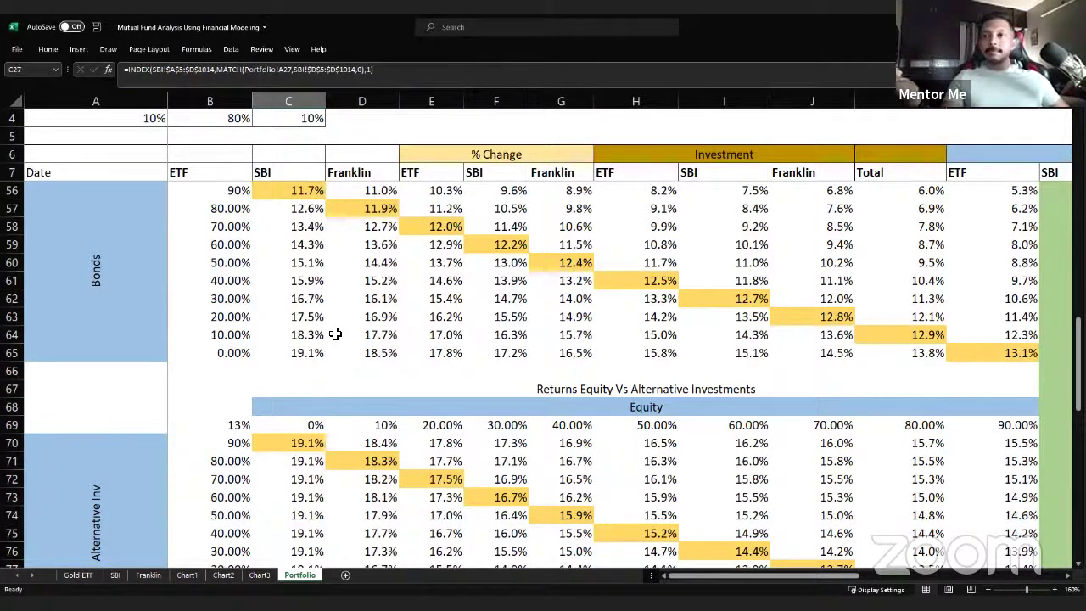
# Step: Examine the equity-versus-alternative-investments return table and check the ETF, SBI and Franklin allocation weights in A4:C4
pyautogui.scroll(-4, 514, 425)
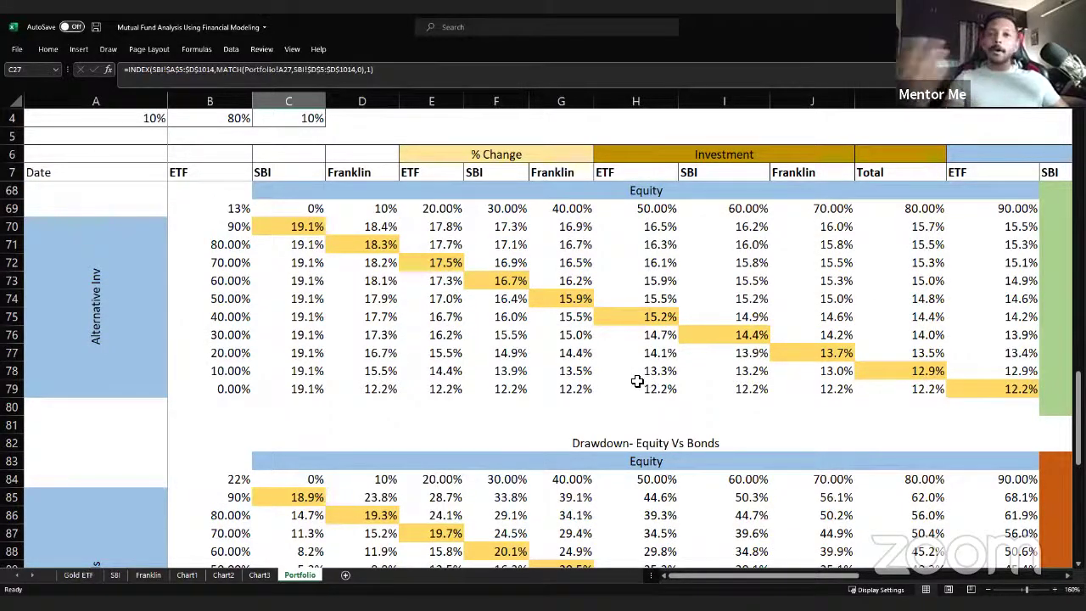
pyautogui.click(751, 318)
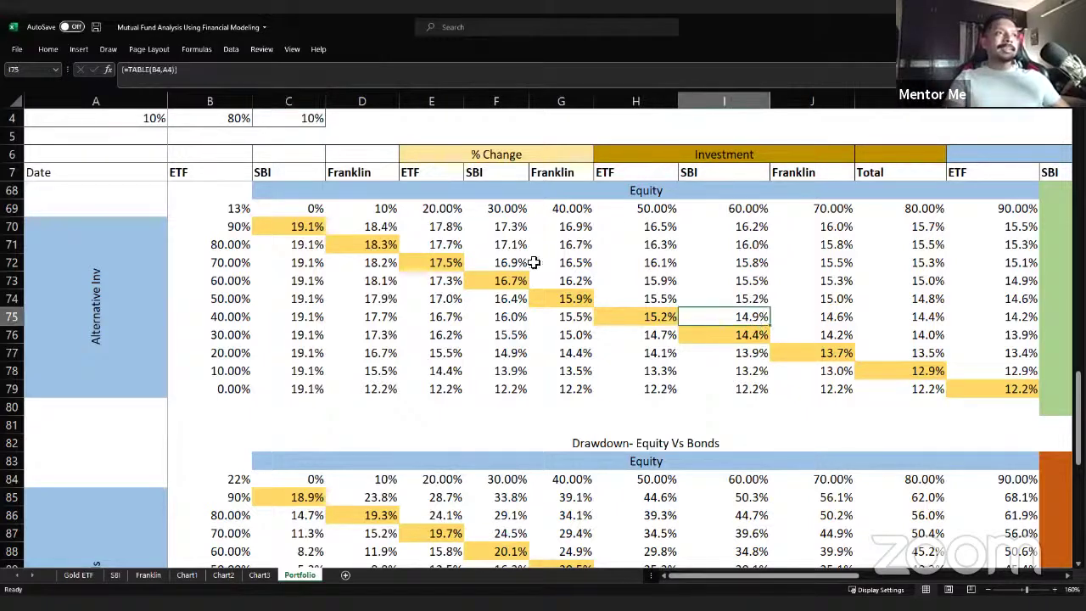
pyautogui.scroll(4, 398, 255)
pyautogui.click(225, 122)
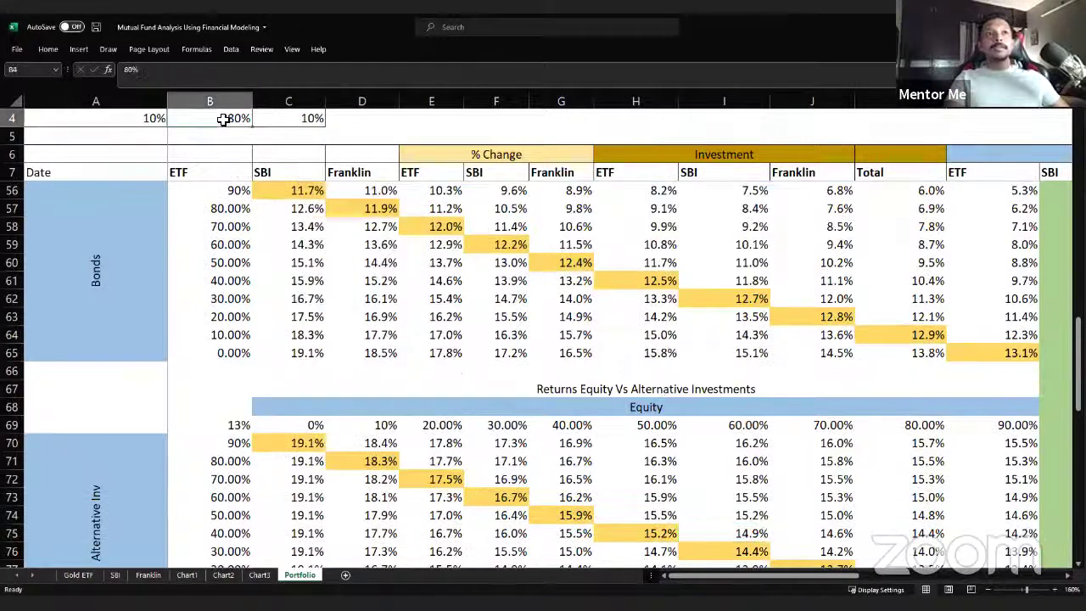
pyautogui.click(291, 121)
pyautogui.click(155, 117)
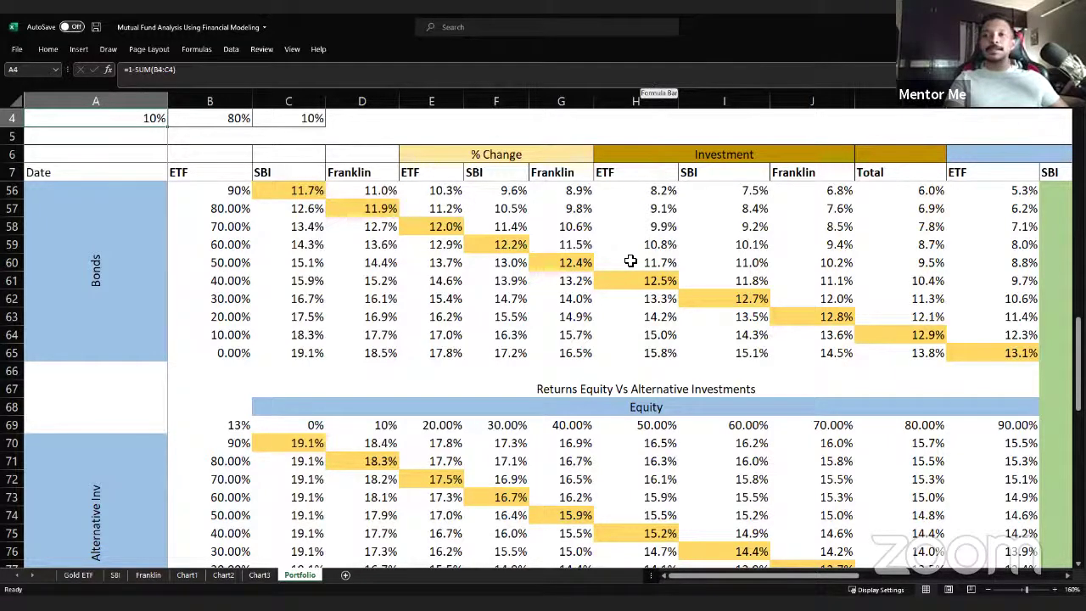
pyautogui.scroll(1, 630, 262)
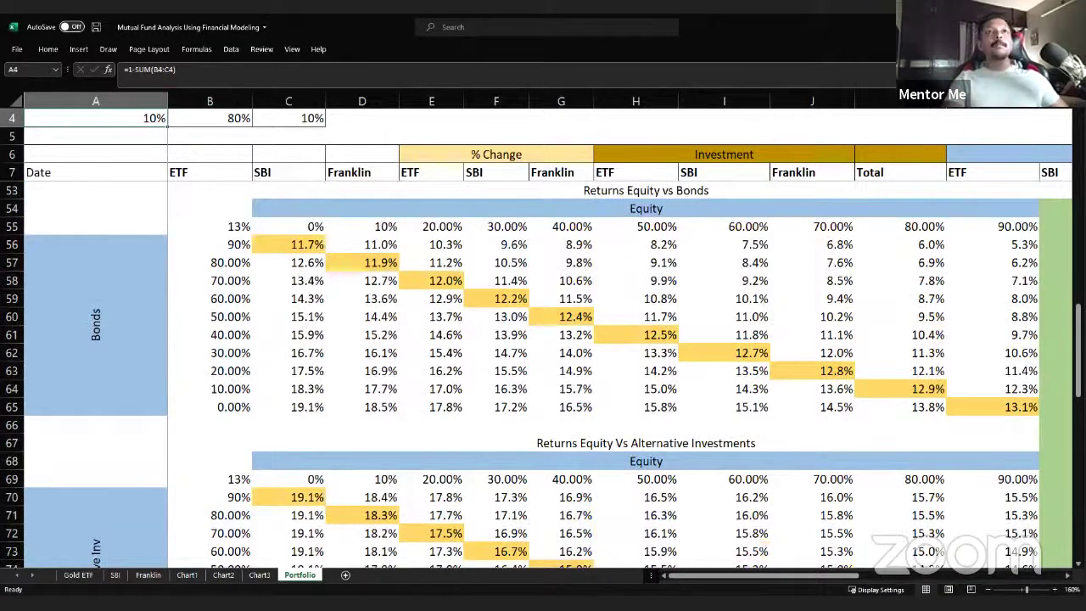
# Step: Save a copy of the workbook in the Marketing Files folder as "Mutual Fund Analysis Using Financial Modeling SOLUTION"
pyautogui.click(19, 50)
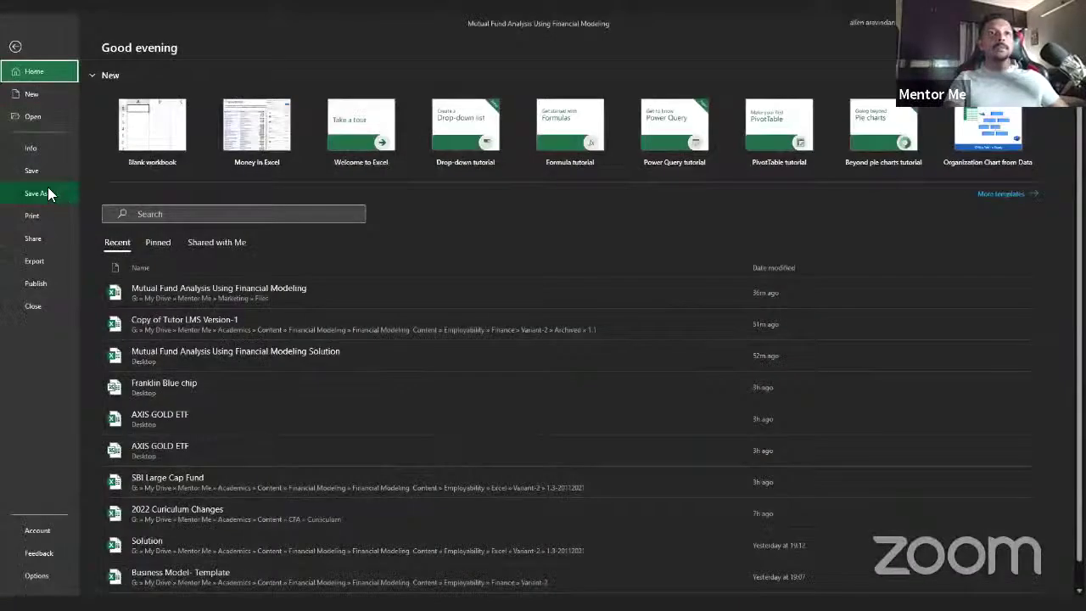
pyautogui.click(47, 192)
pyautogui.click(146, 211)
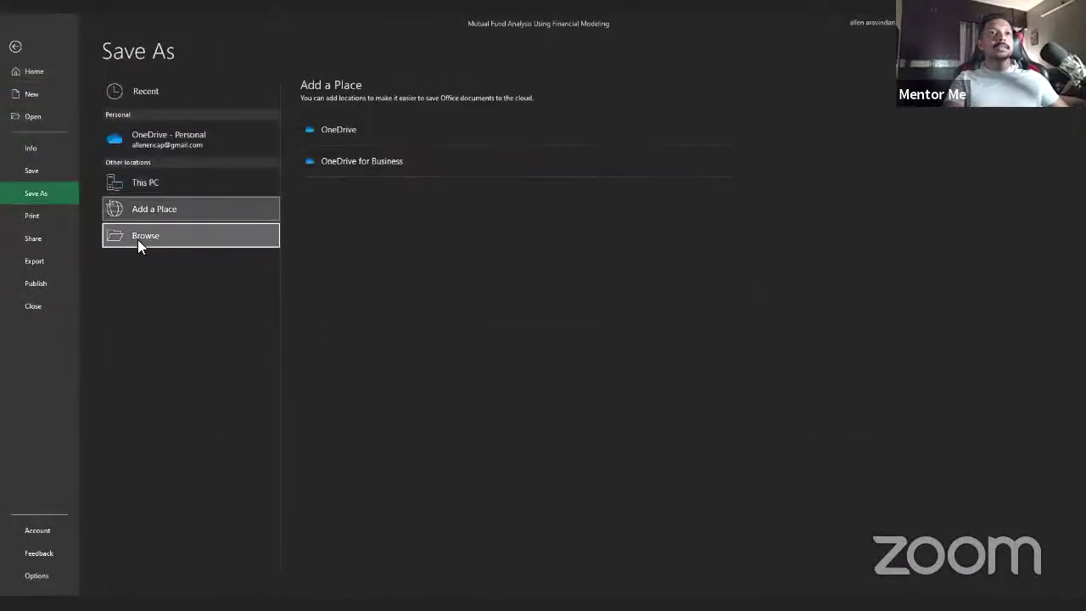
pyautogui.click(104, 226)
pyautogui.click(260, 241)
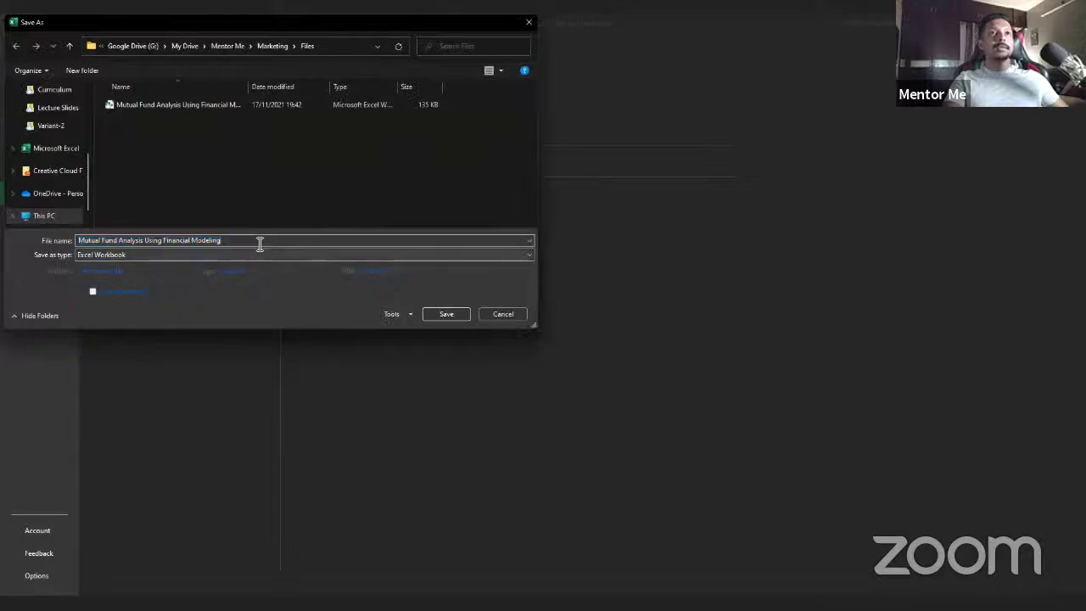
pyautogui.write('SOLUTION')
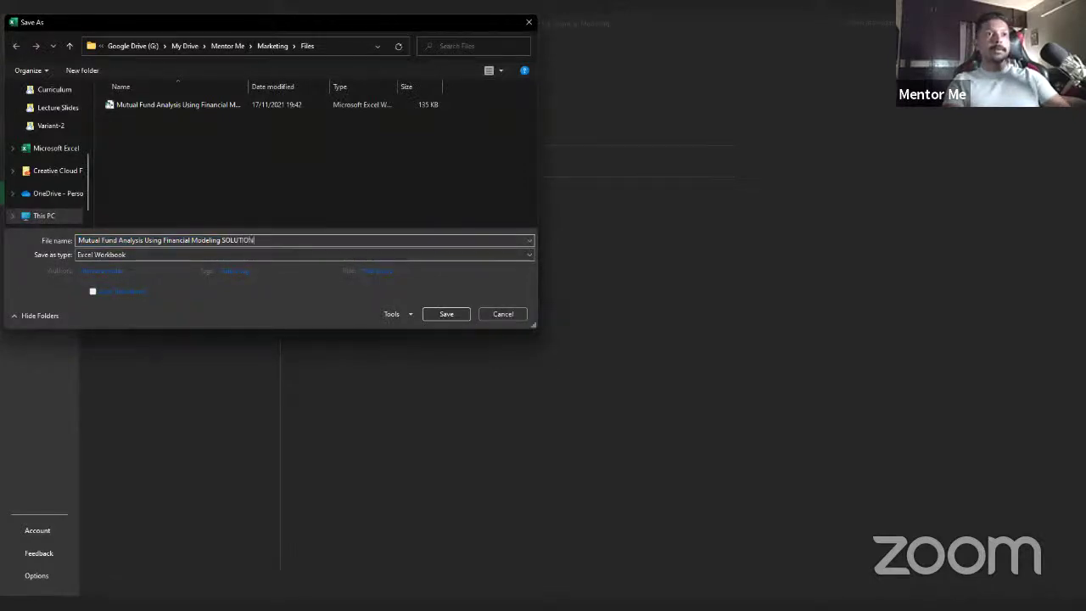
pyautogui.press('Return')
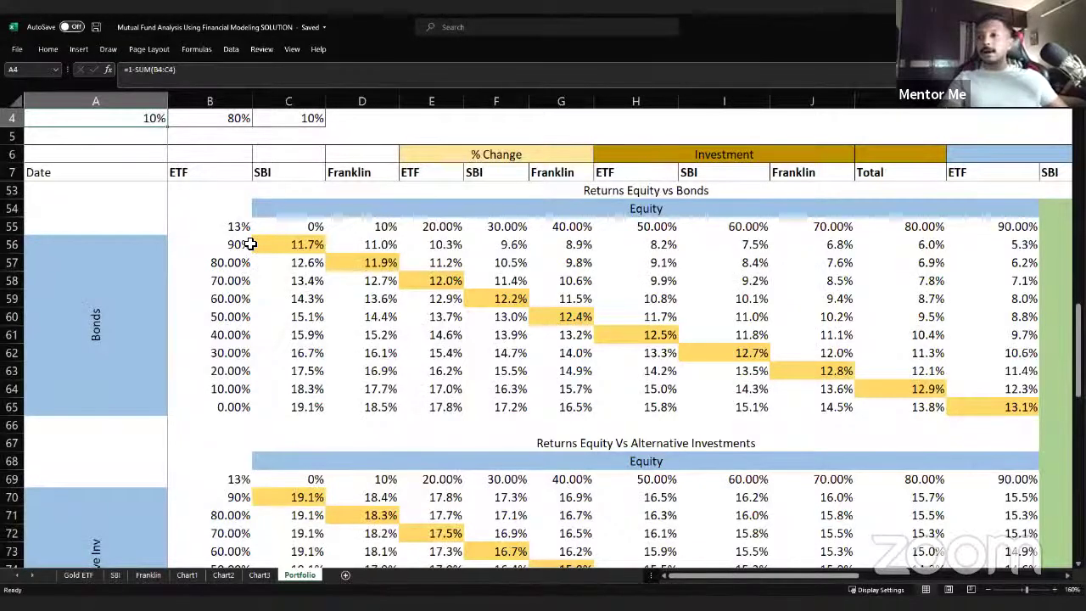
pyautogui.click(635, 172)
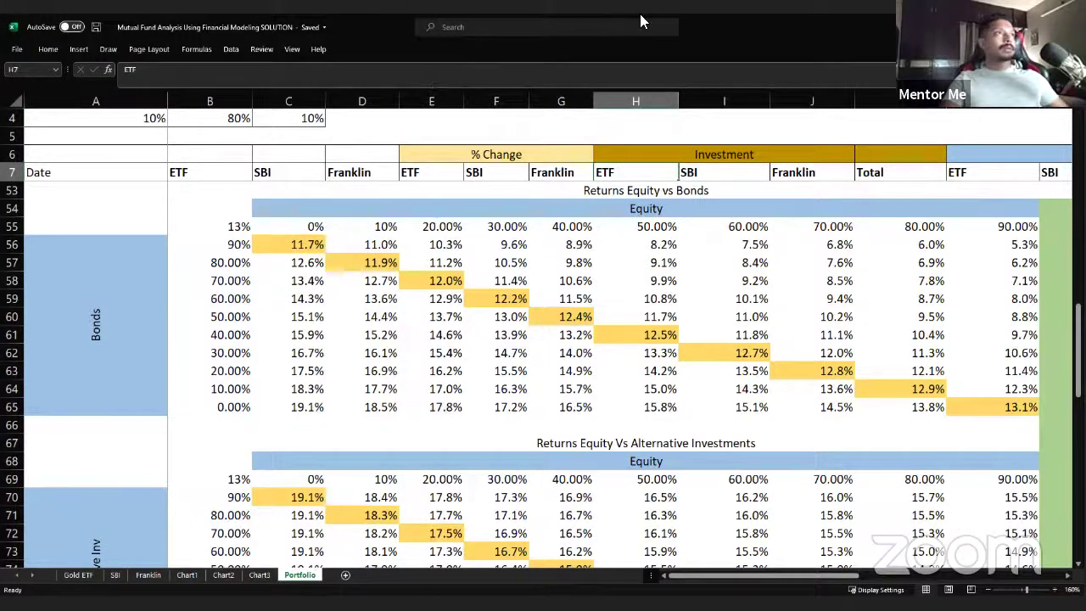